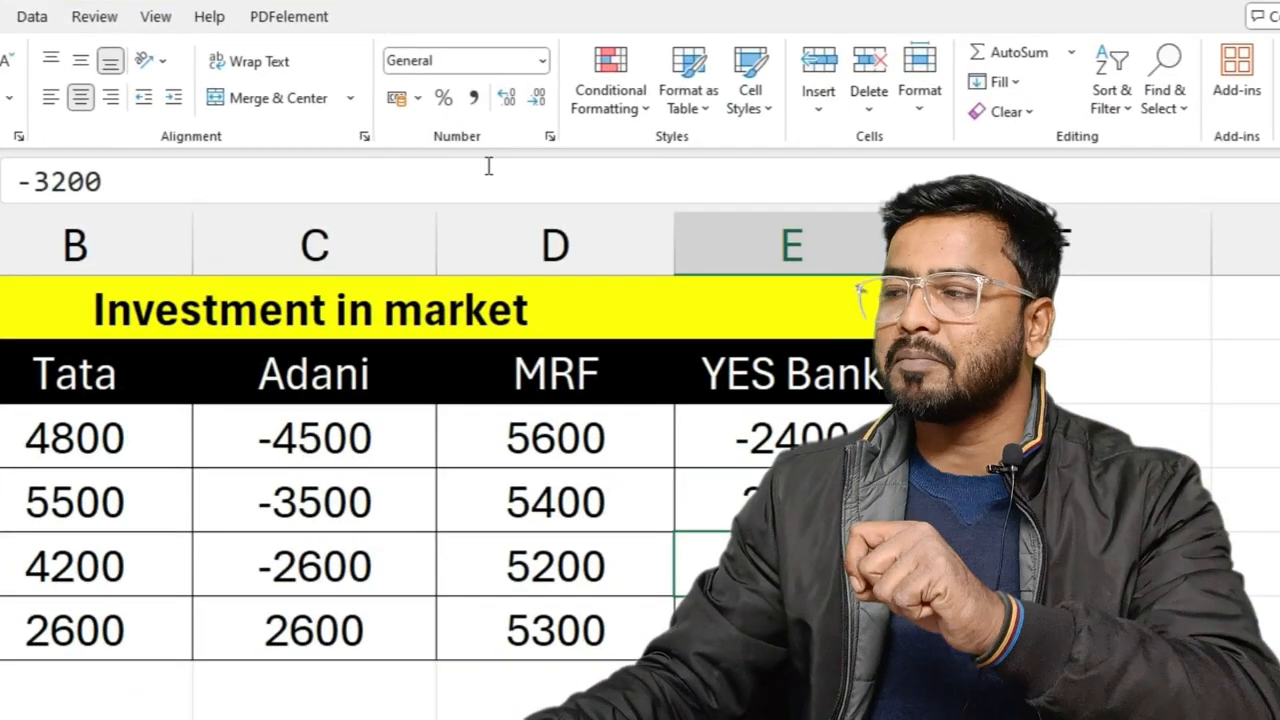
- Review the available number formats and the Number category's options for the selected YES Bank amount without applying anything
{"action": "left_click", "coordinate": [541, 64]}
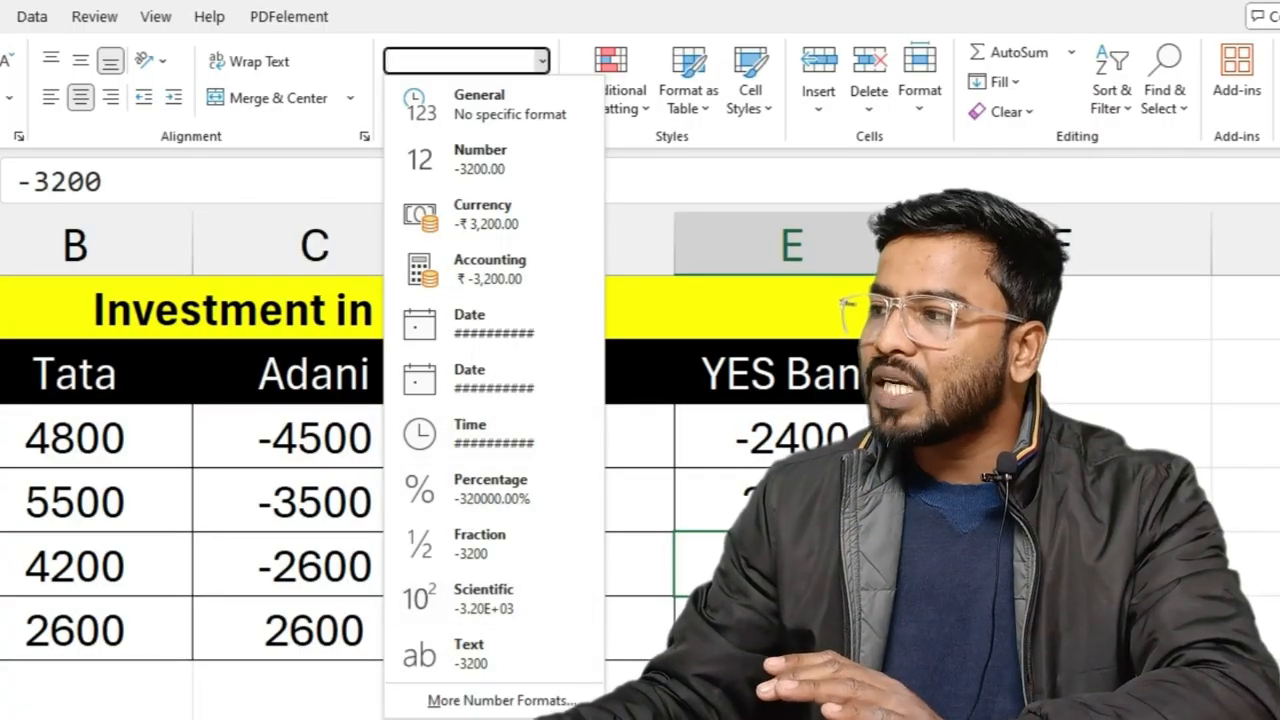
{"action": "key", "text": "Escape"}
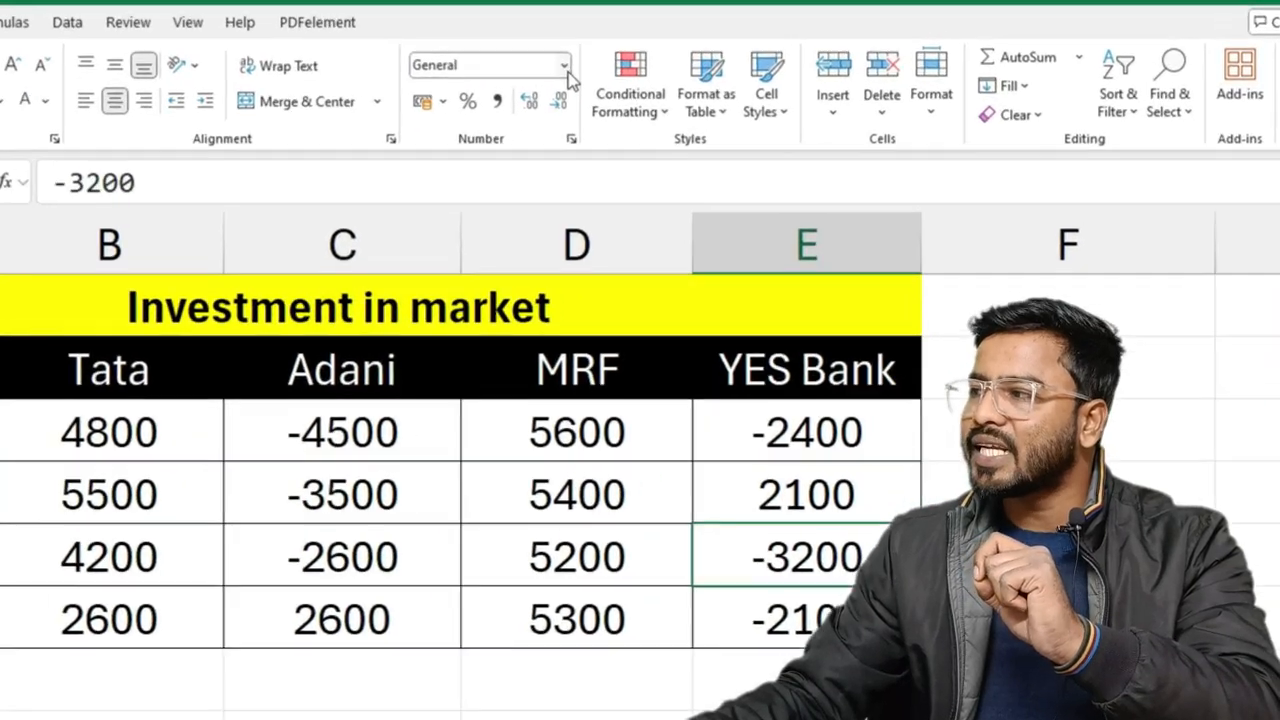
{"action": "left_click", "coordinate": [711, 50]}
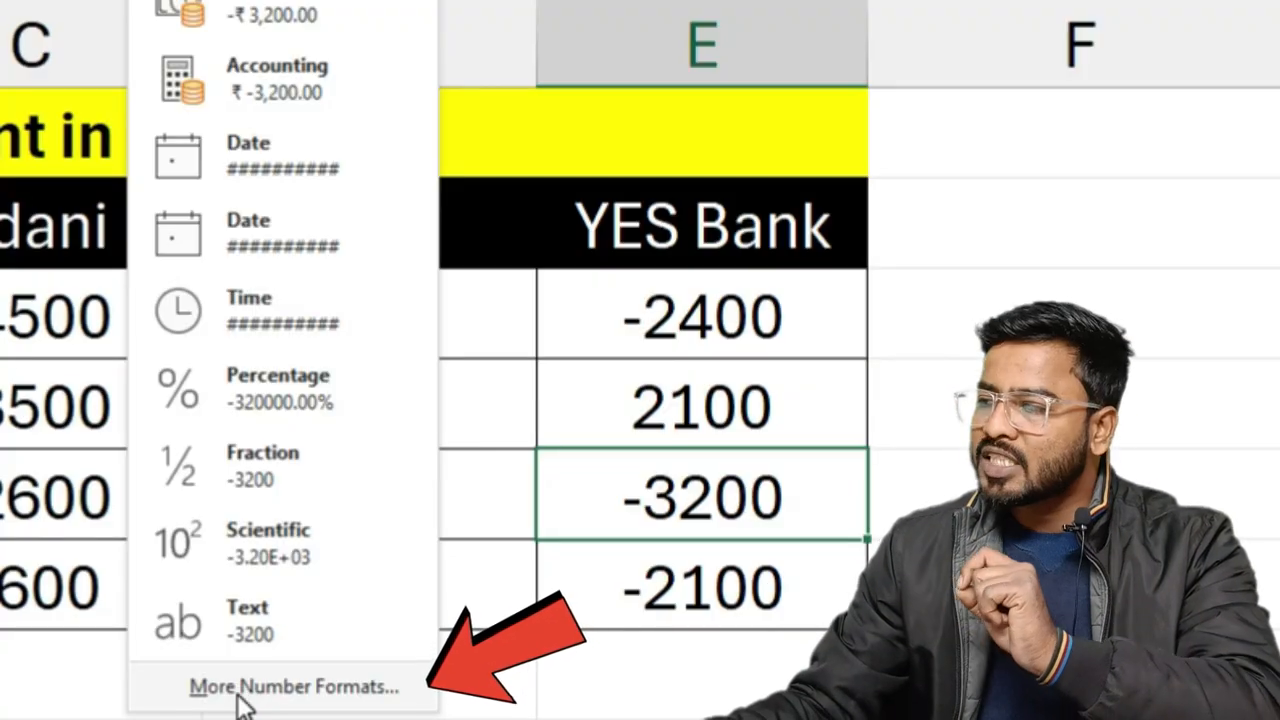
{"action": "left_click", "coordinate": [246, 688]}
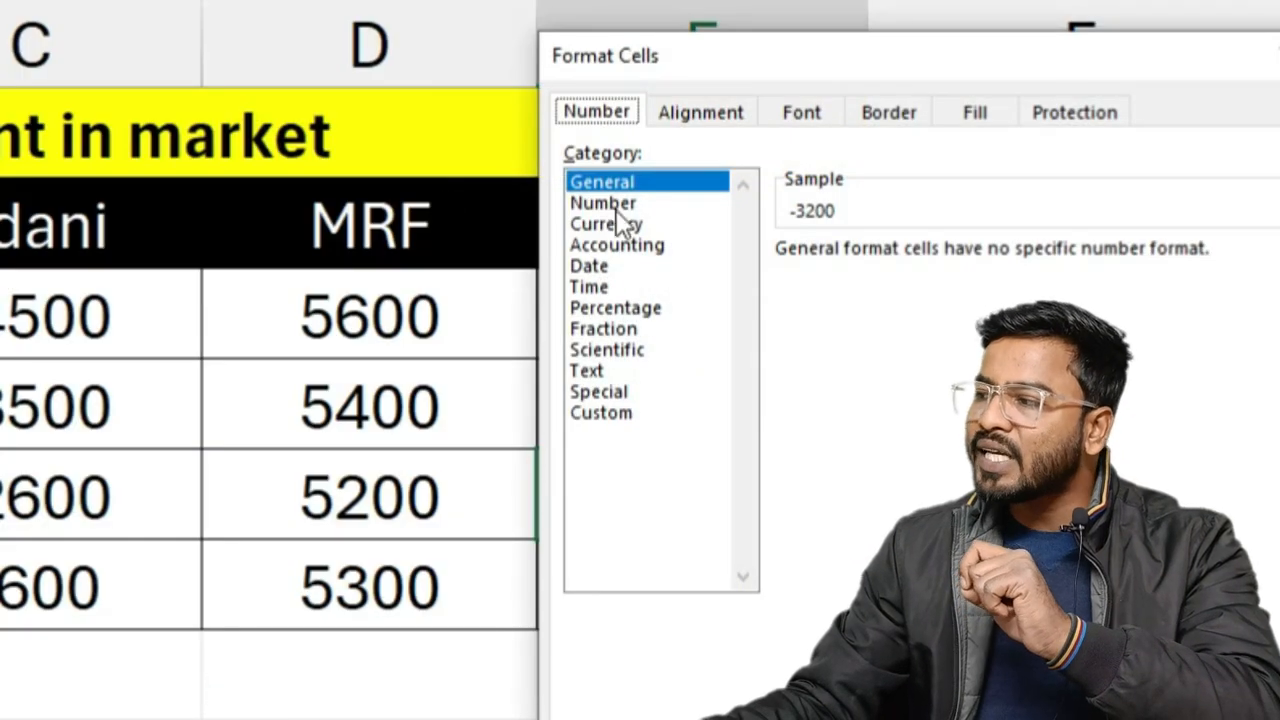
{"action": "left_click_drag", "start_coordinate": [656, 60], "coordinate": [263, 0]}
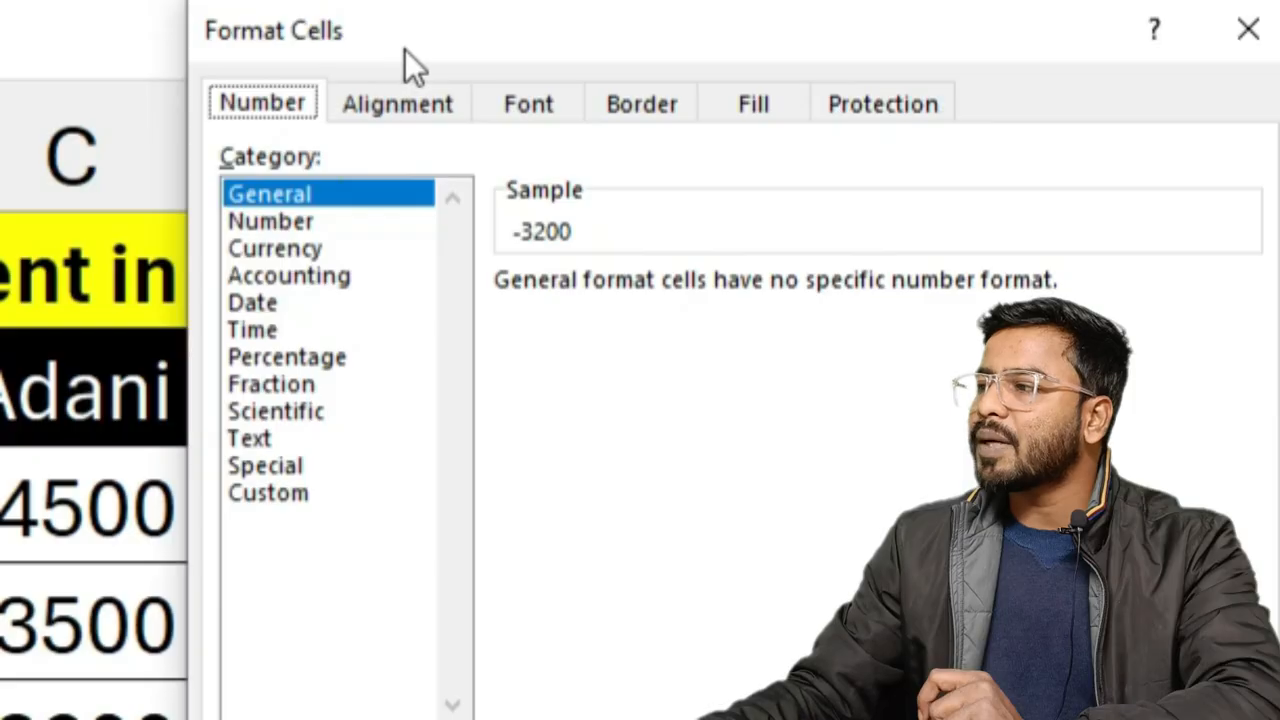
{"action": "left_click", "coordinate": [270, 221]}
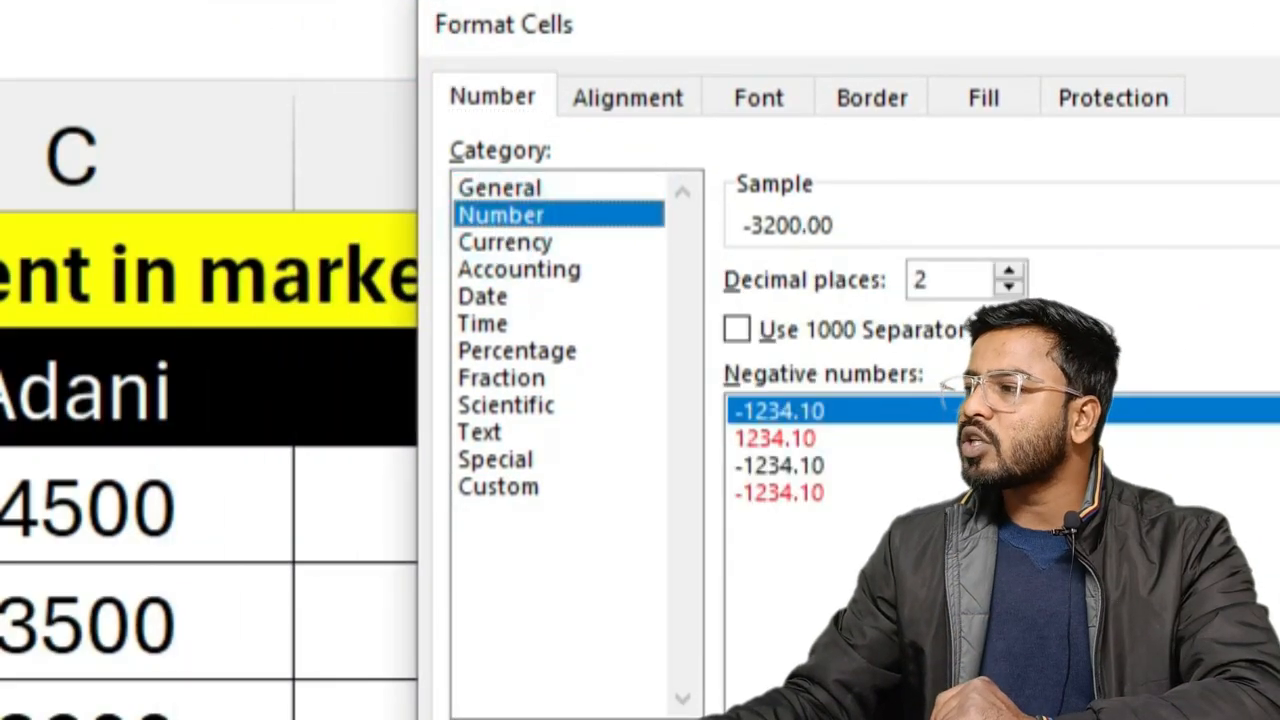
{"action": "left_click", "coordinate": [1143, 152]}
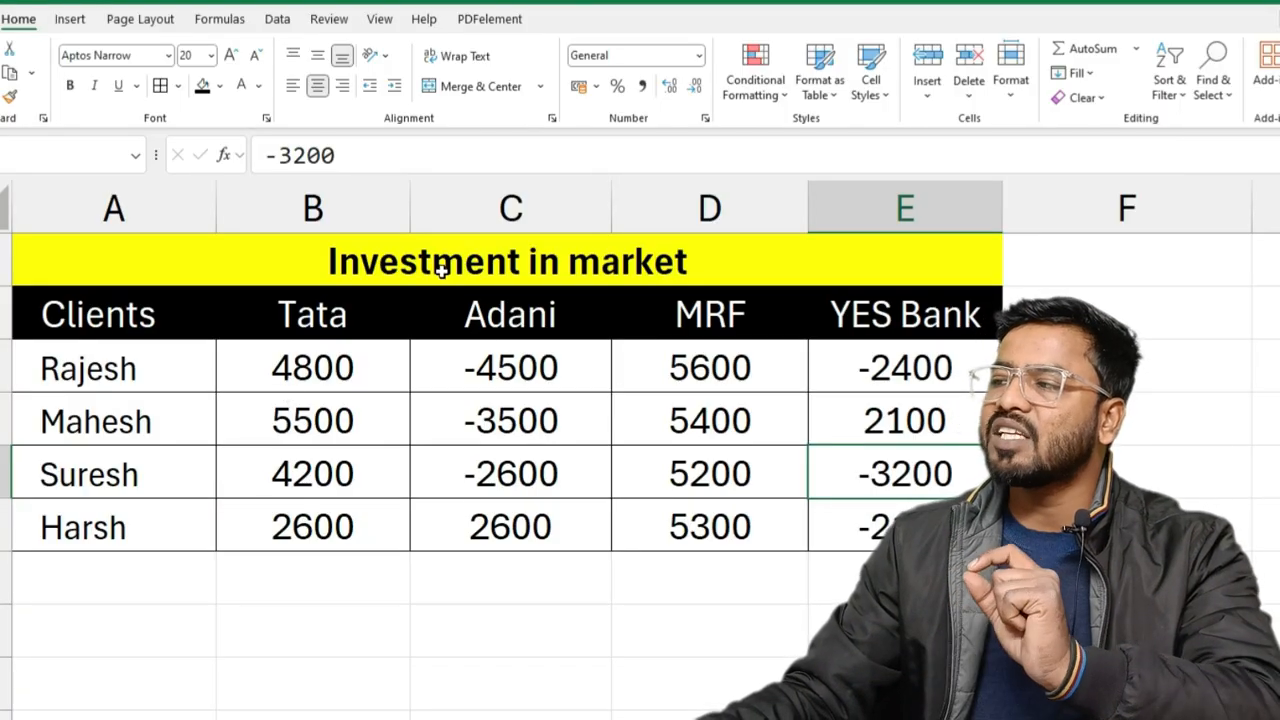
- Examine the client names, company headings, and positive and negative amounts in the Investment in market table
{"action": "left_click", "coordinate": [115, 366]}
{"action": "left_click", "coordinate": [125, 418]}
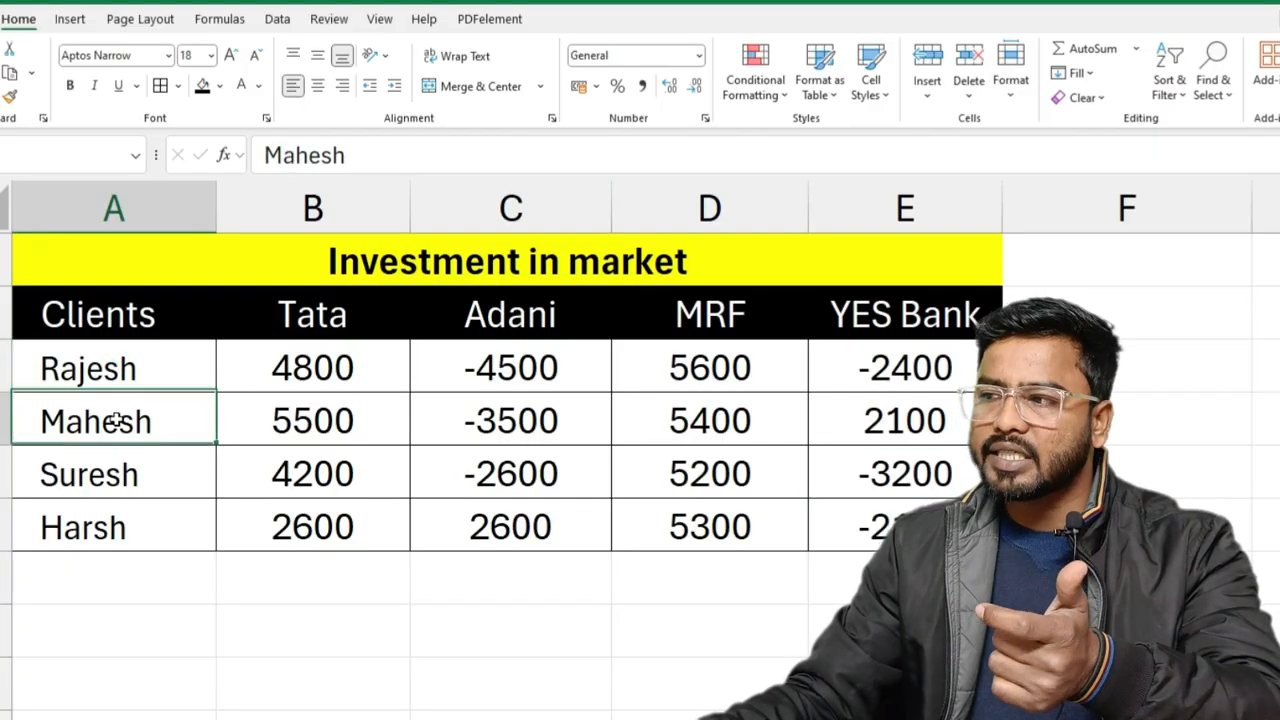
{"action": "left_click", "coordinate": [98, 482]}
{"action": "left_click", "coordinate": [86, 526]}
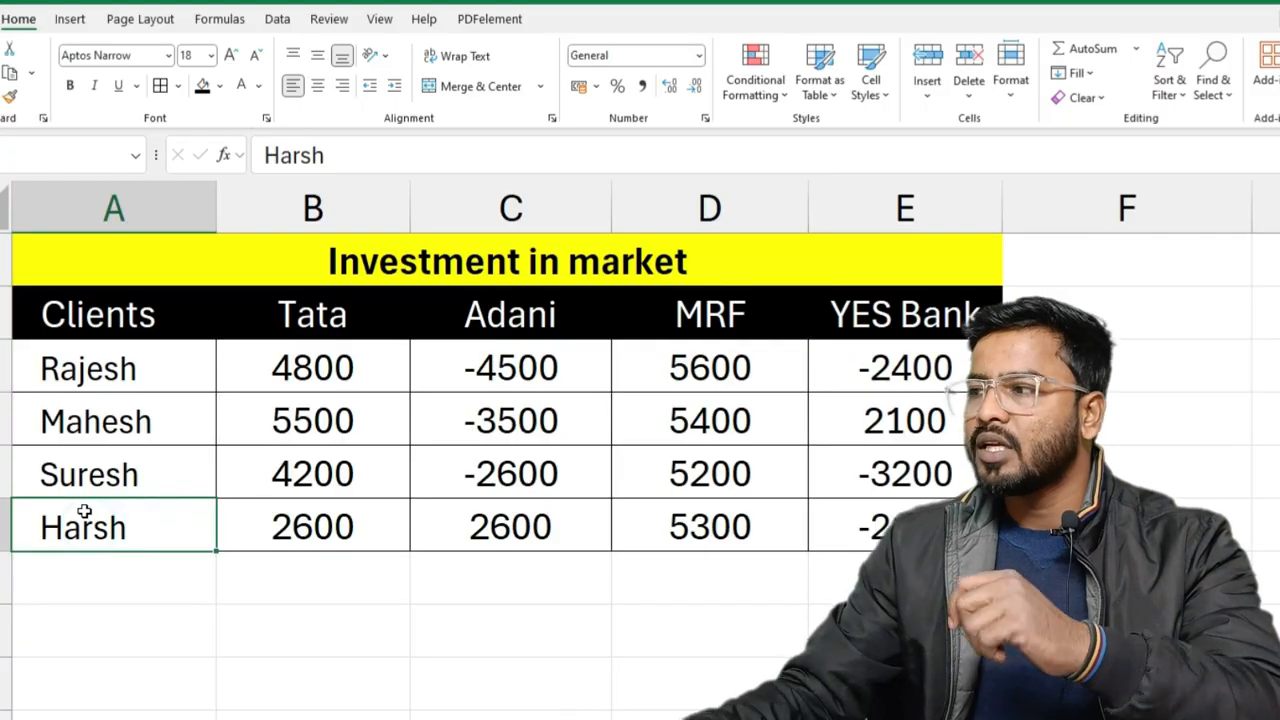
{"action": "left_click", "coordinate": [326, 321]}
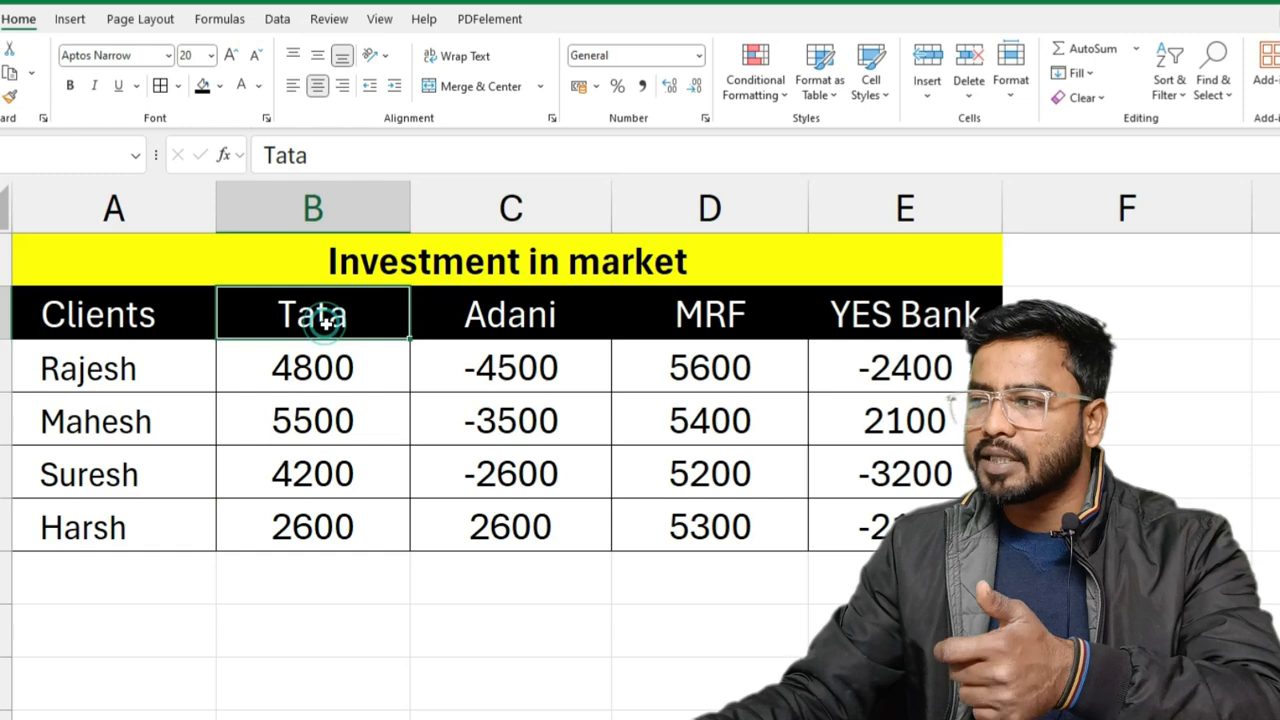
{"action": "left_click", "coordinate": [512, 323]}
{"action": "left_click", "coordinate": [510, 368]}
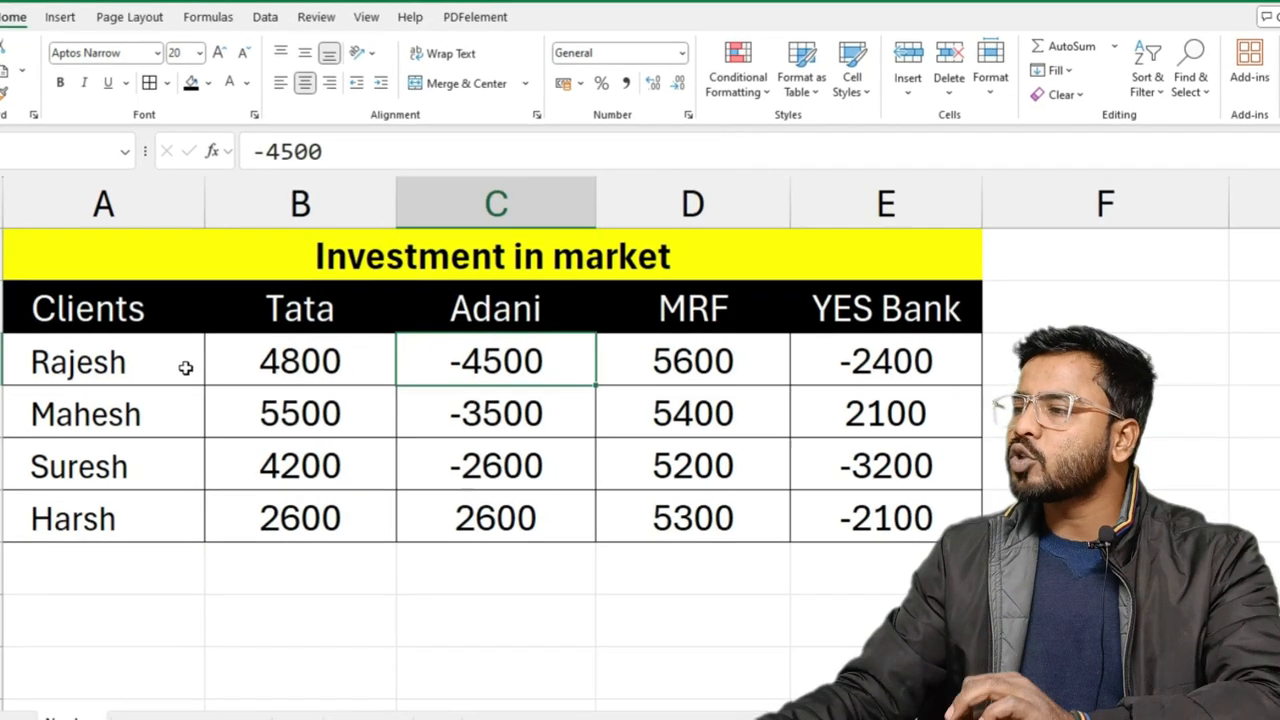
{"action": "left_click", "coordinate": [278, 376]}
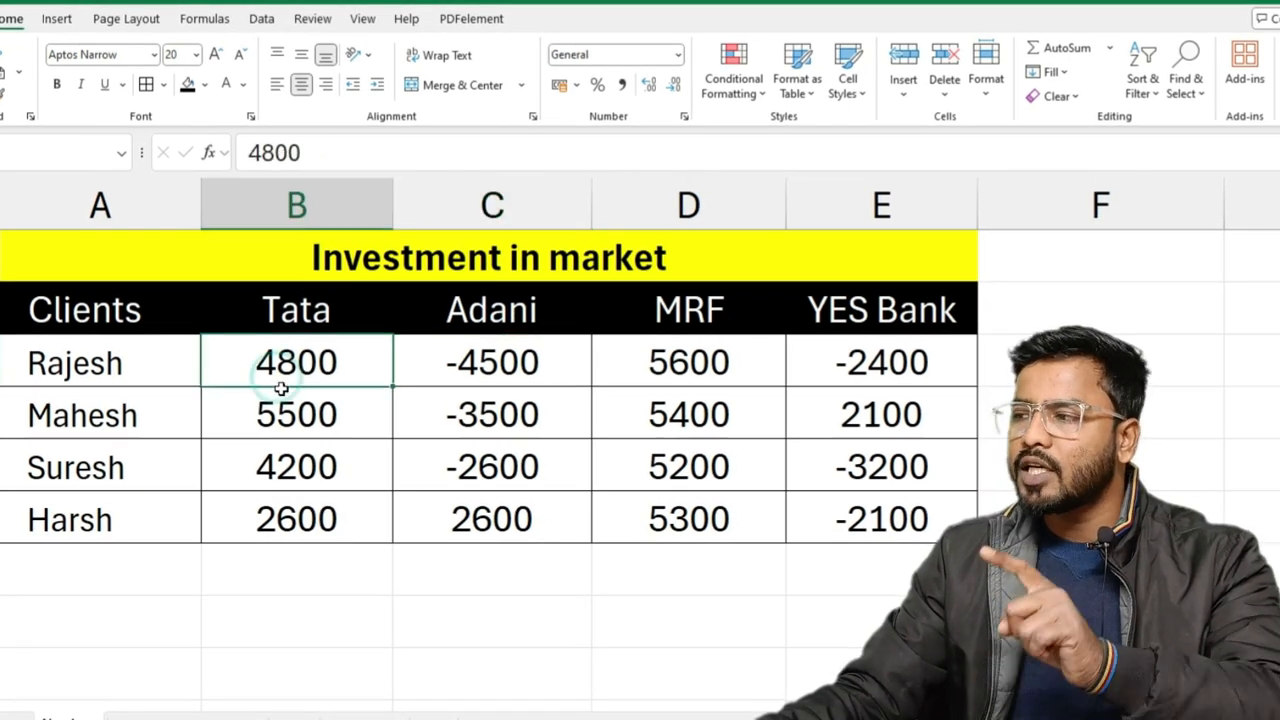
{"action": "left_click", "coordinate": [477, 429]}
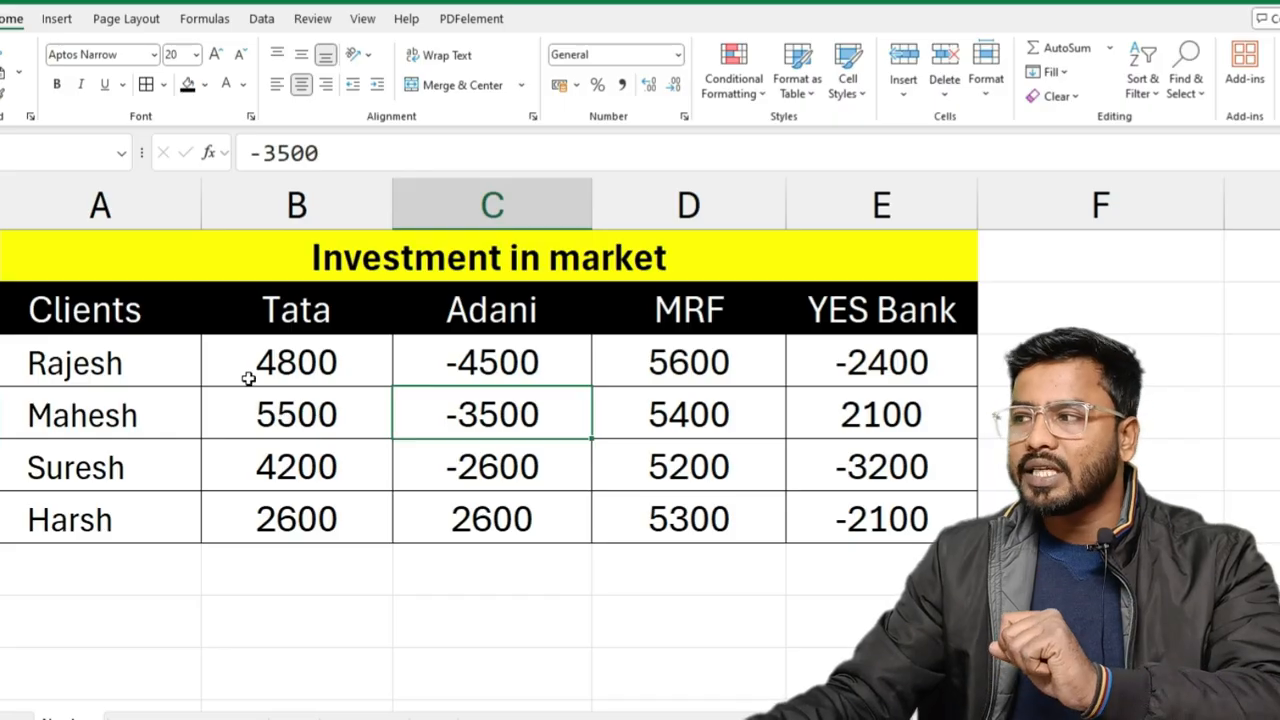
{"action": "left_click", "coordinate": [258, 368]}
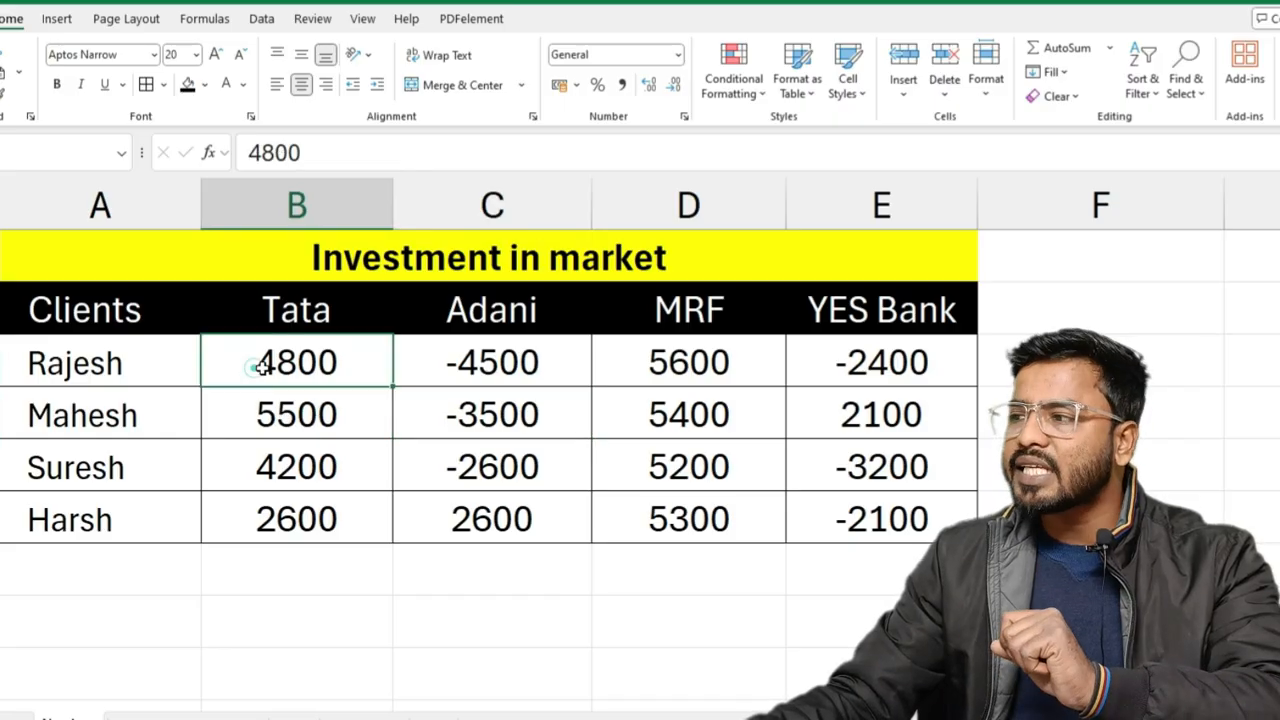
{"action": "left_click", "coordinate": [466, 367]}
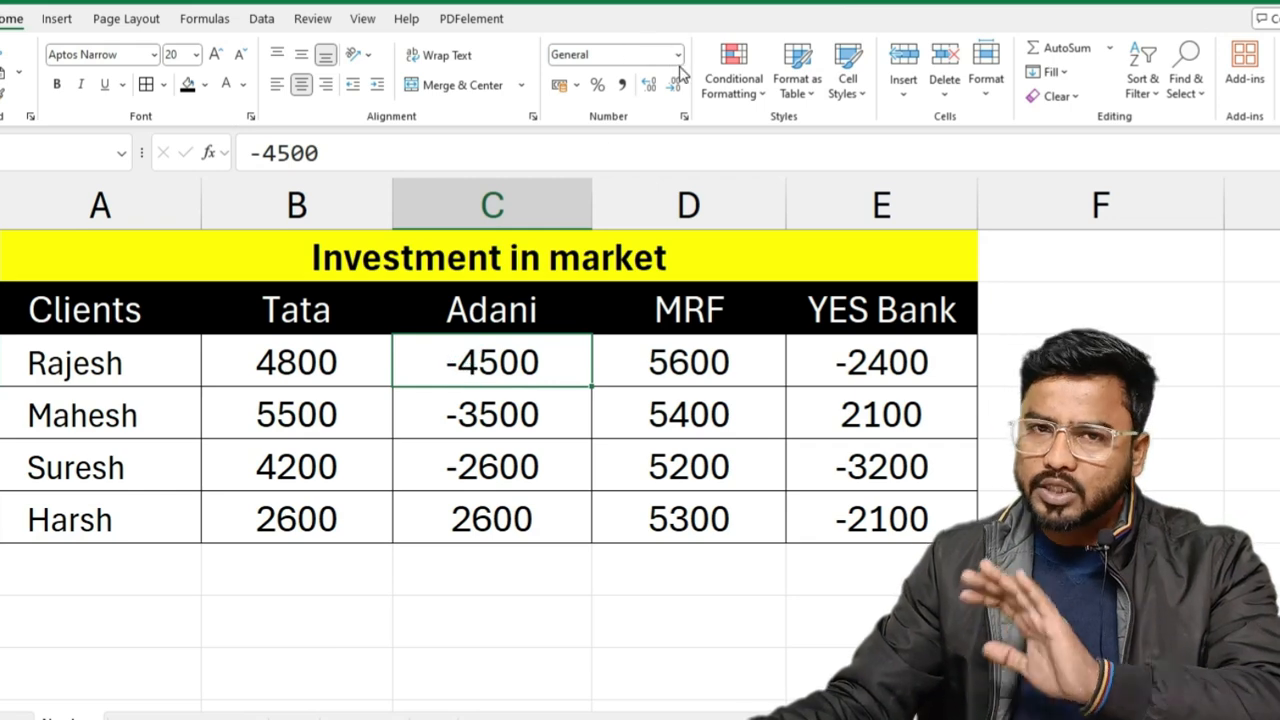
- Format all the investment amounts under Tata, Adani, MRF and YES Bank as Number with 0 decimal places and the 1000 separator
{"action": "left_click_drag", "start_coordinate": [298, 366], "coordinate": [865, 505]}
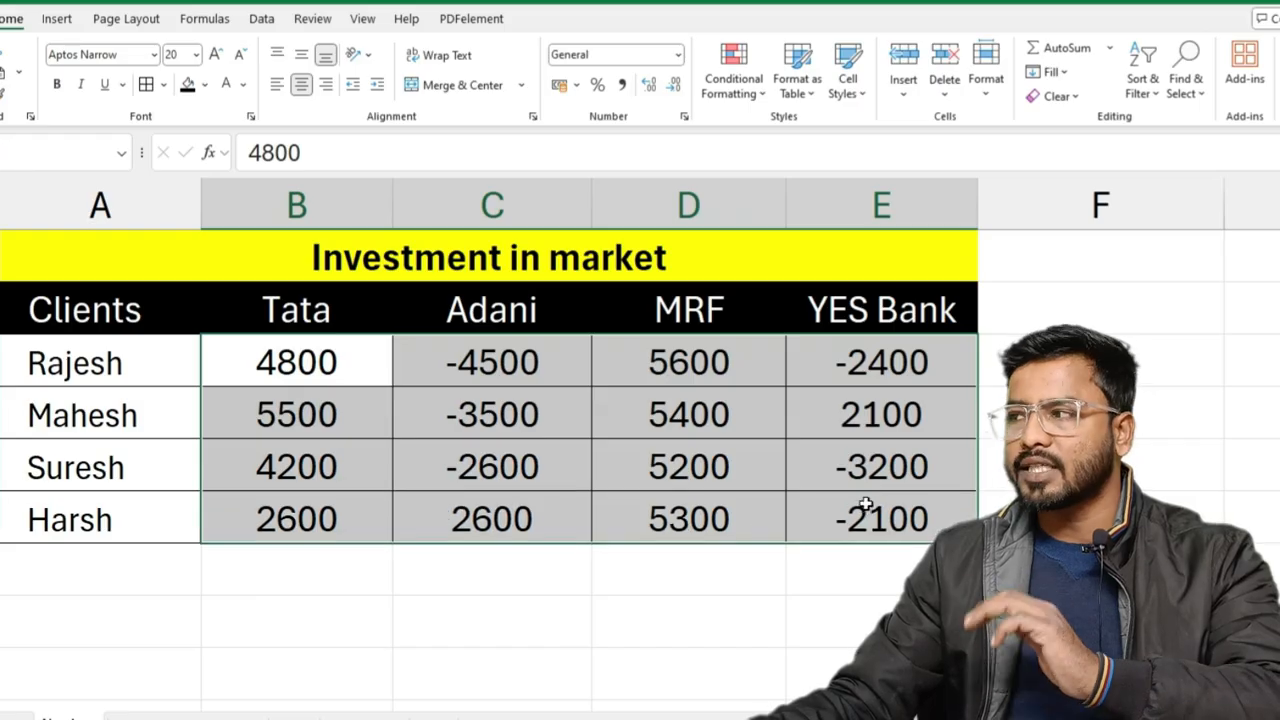
{"action": "left_click", "coordinate": [678, 55]}
{"action": "left_click", "coordinate": [642, 582]}
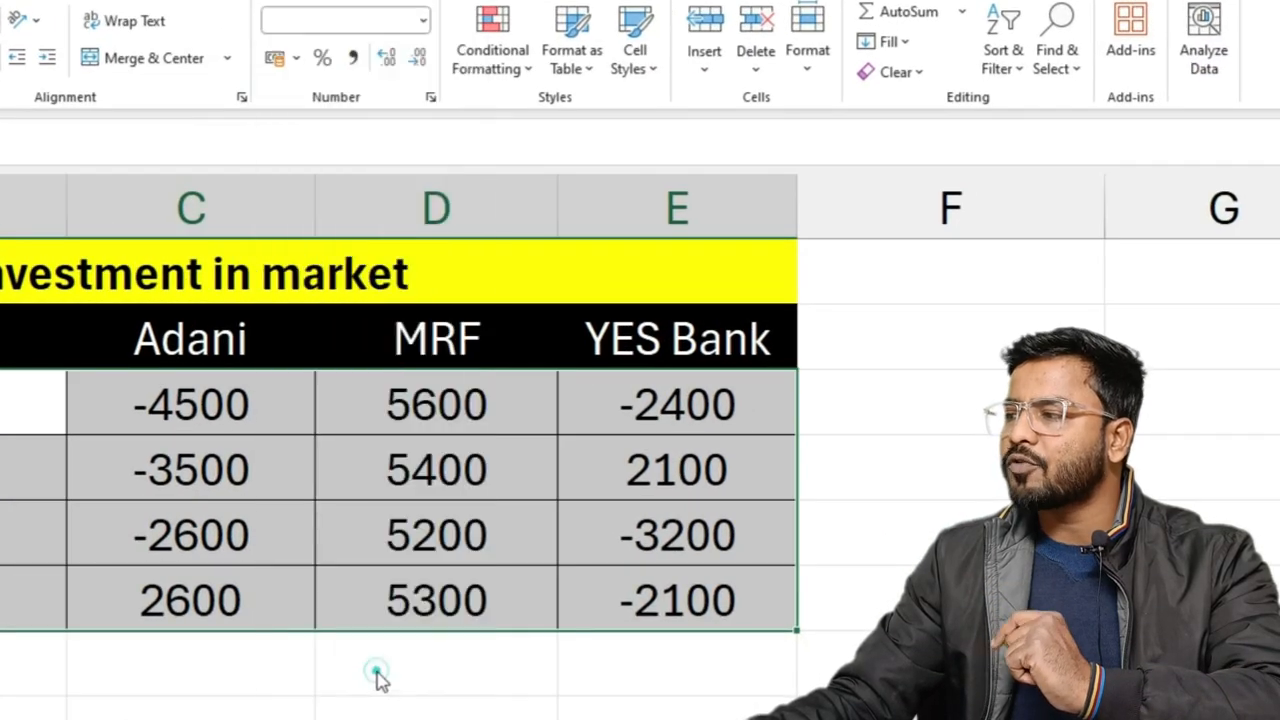
{"action": "left_click_drag", "start_coordinate": [545, 140], "coordinate": [497, 310]}
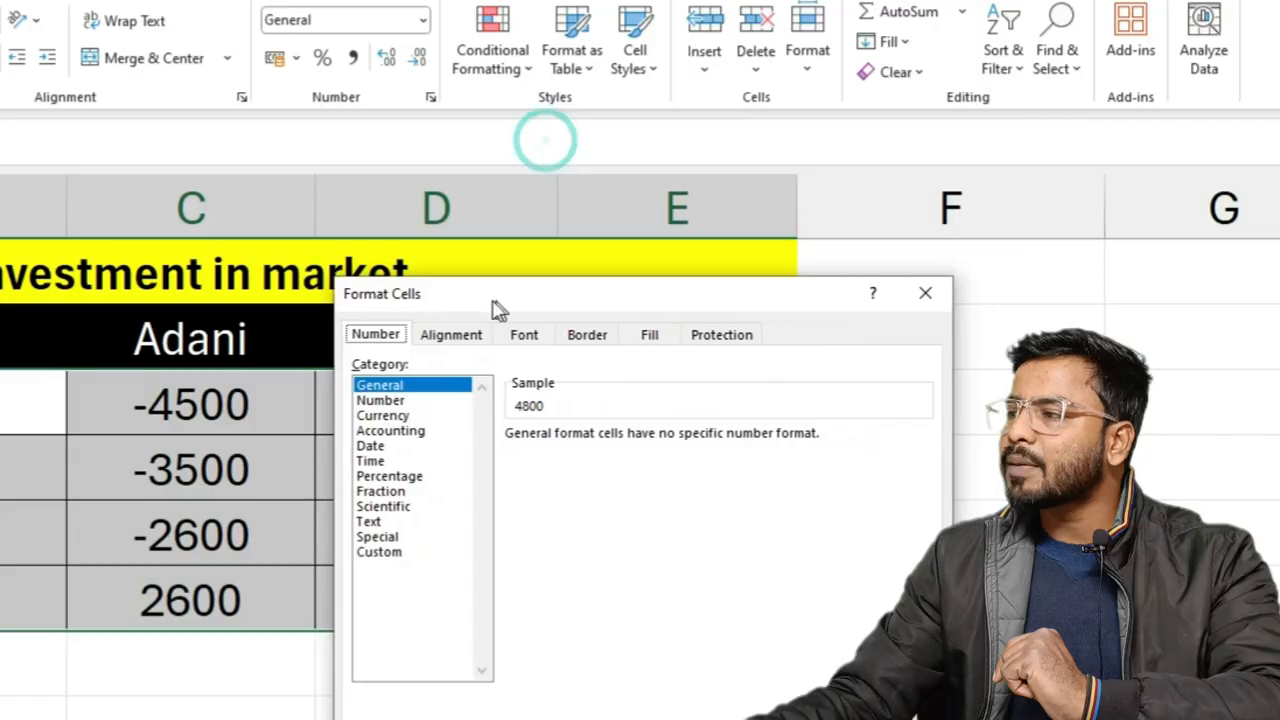
{"action": "left_click", "coordinate": [387, 406]}
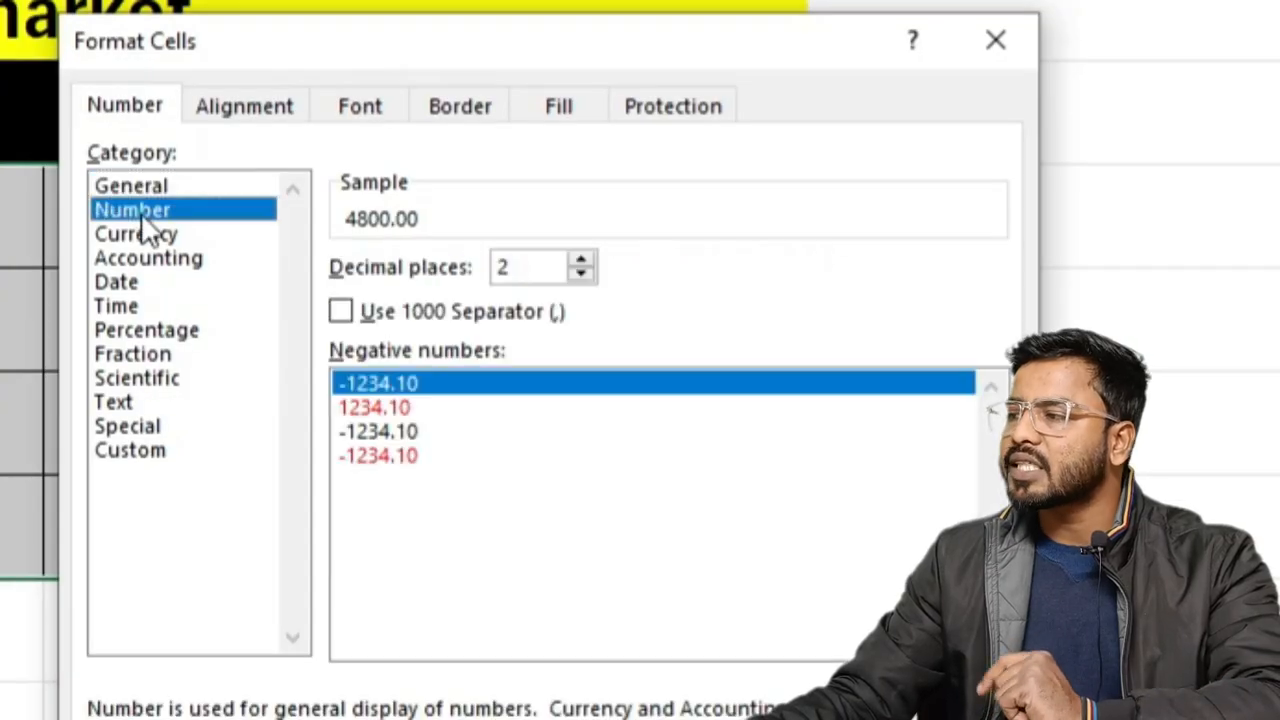
{"action": "left_click", "coordinate": [141, 213]}
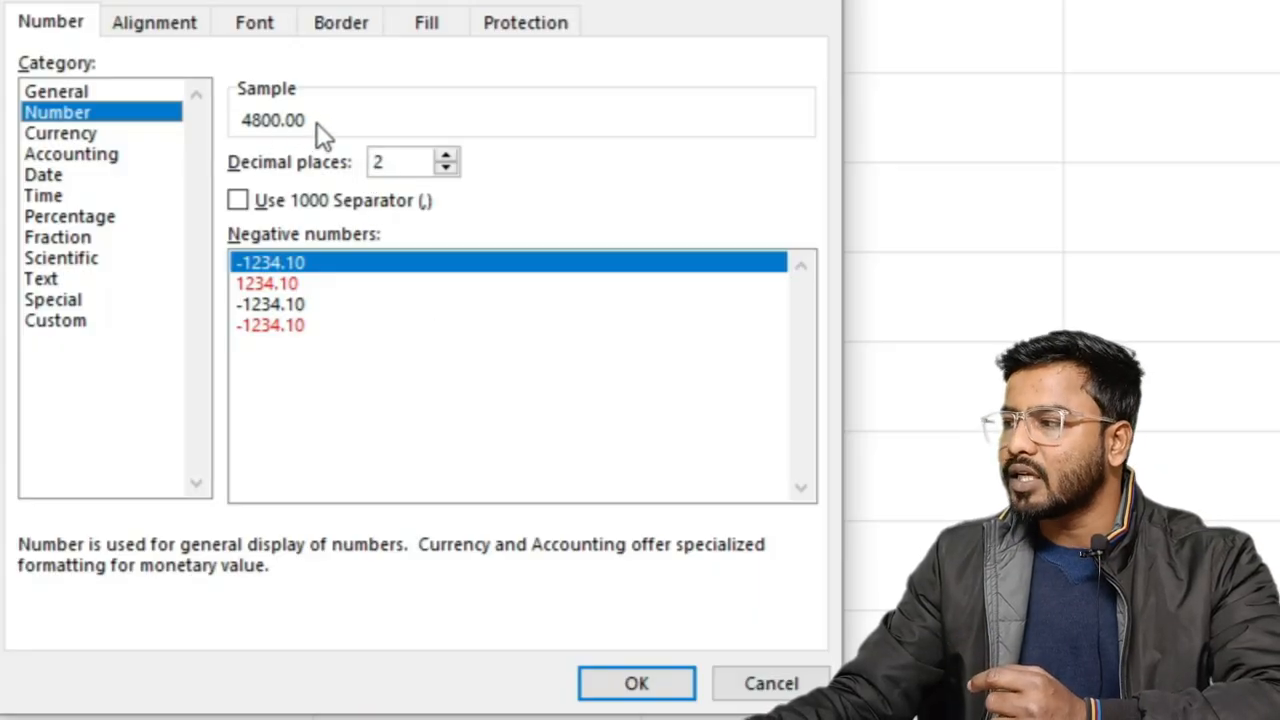
{"action": "left_click", "coordinate": [446, 167]}
{"action": "left_click", "coordinate": [446, 167]}
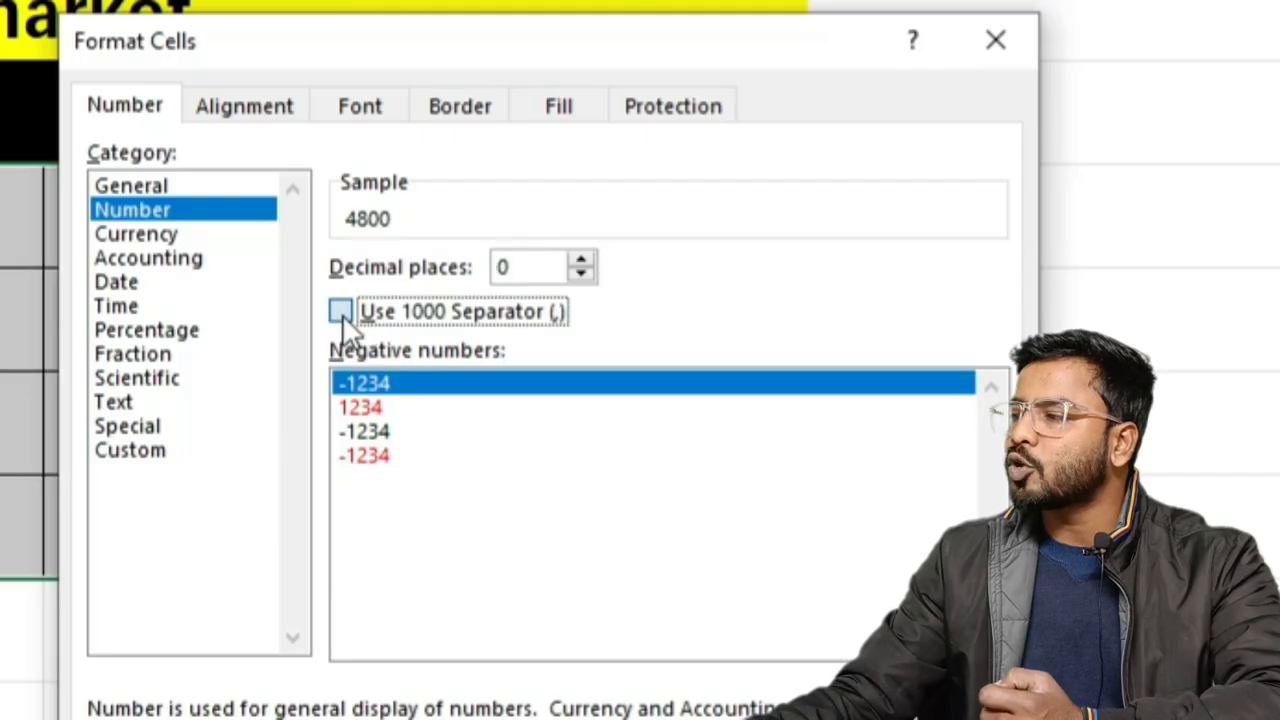
{"action": "left_click", "coordinate": [342, 314]}
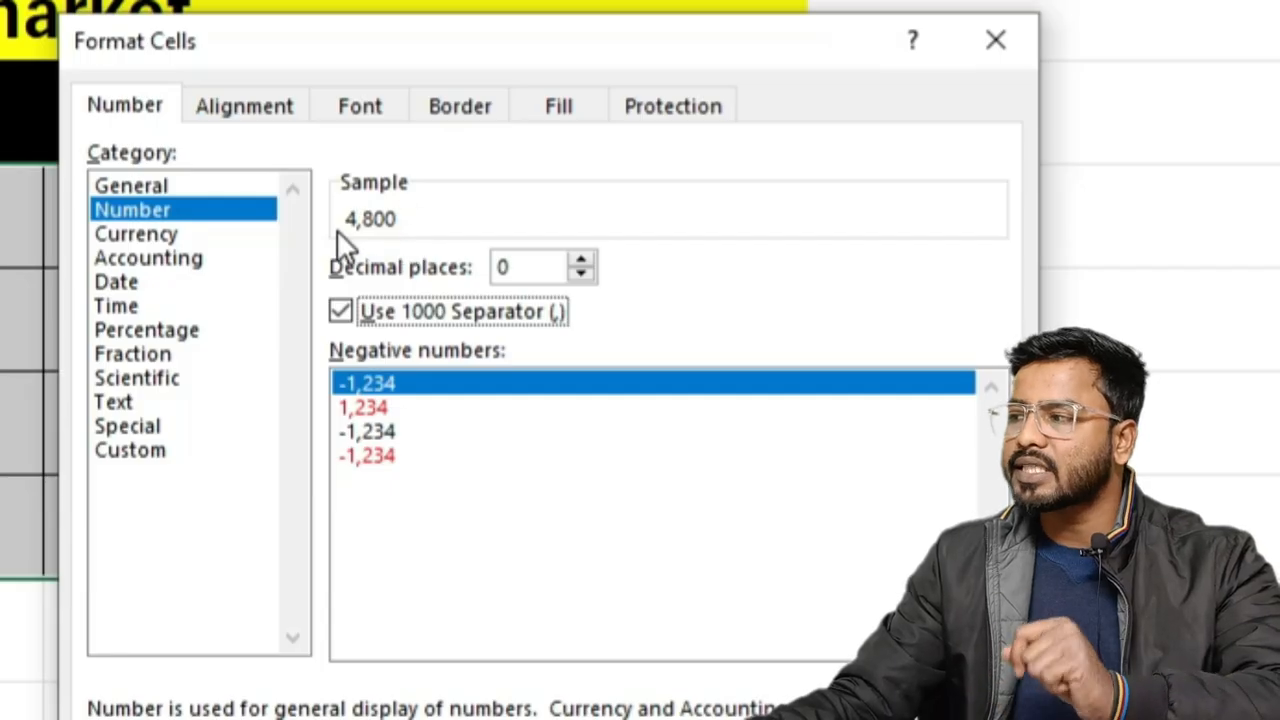
{"action": "key", "text": "Return"}
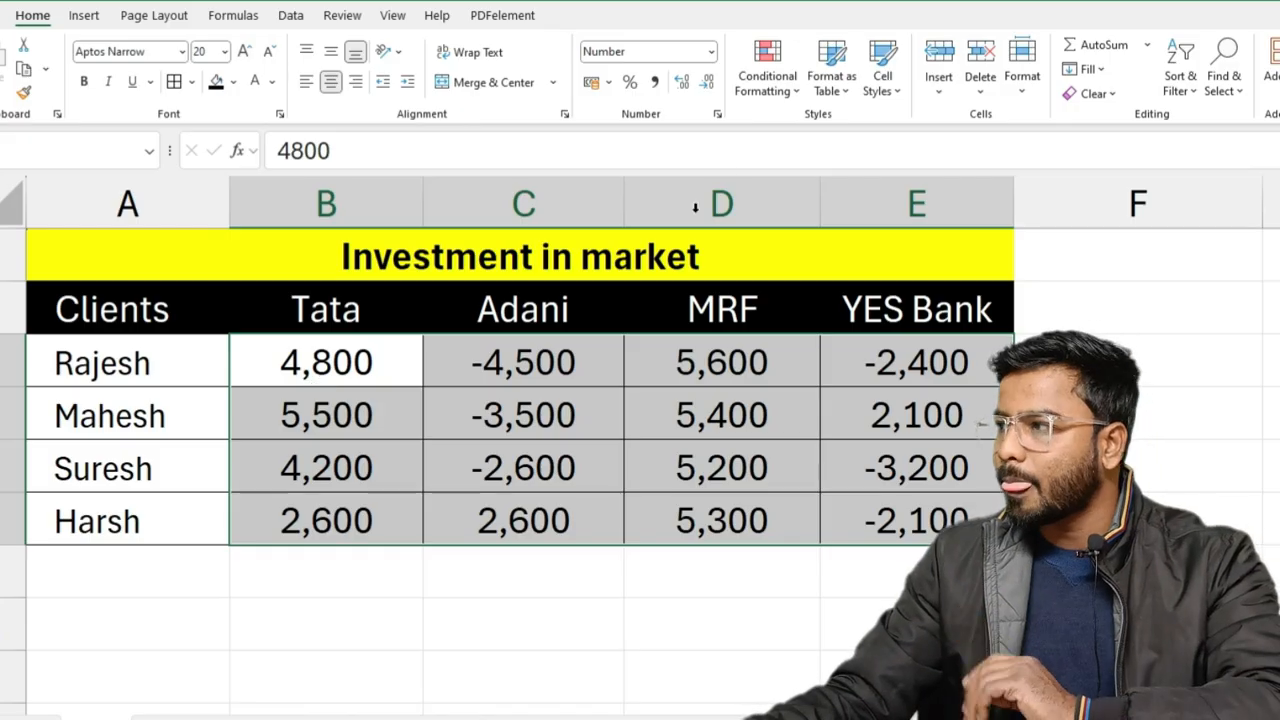
{"action": "left_click", "coordinate": [716, 116]}
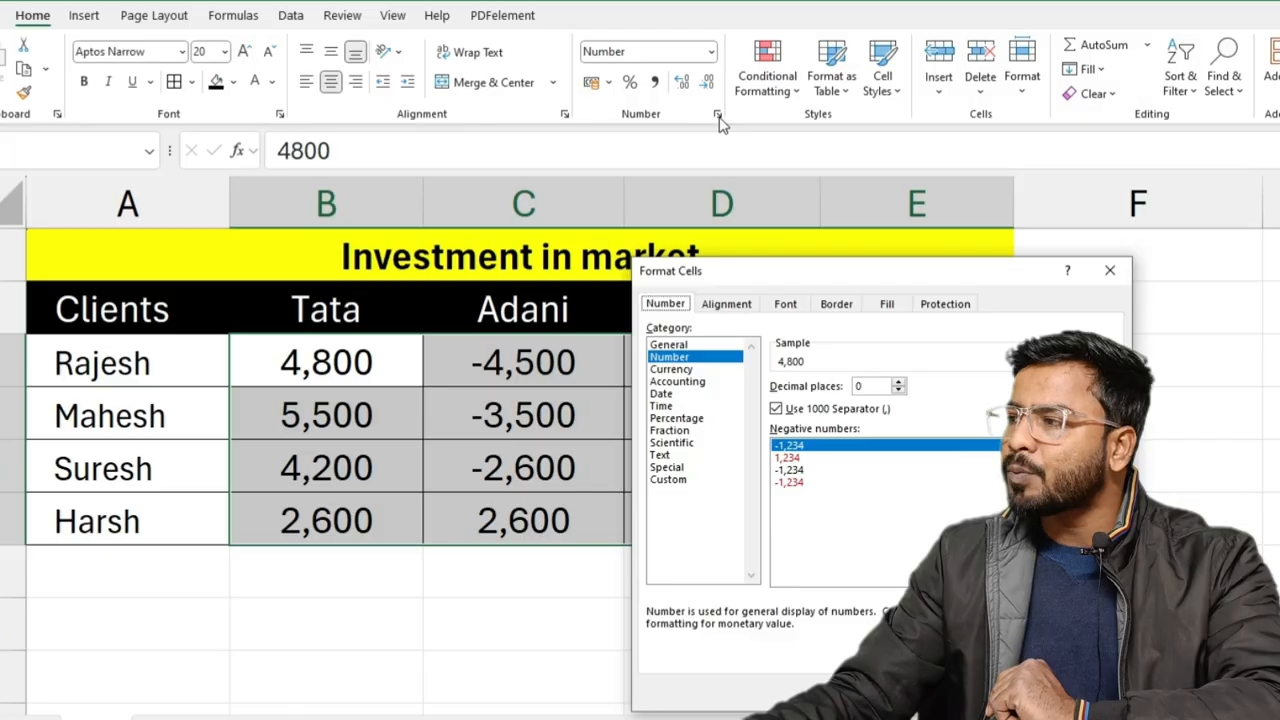
{"action": "left_click_drag", "start_coordinate": [797, 282], "coordinate": [719, 193]}
{"action": "left_click", "coordinate": [1043, 200]}
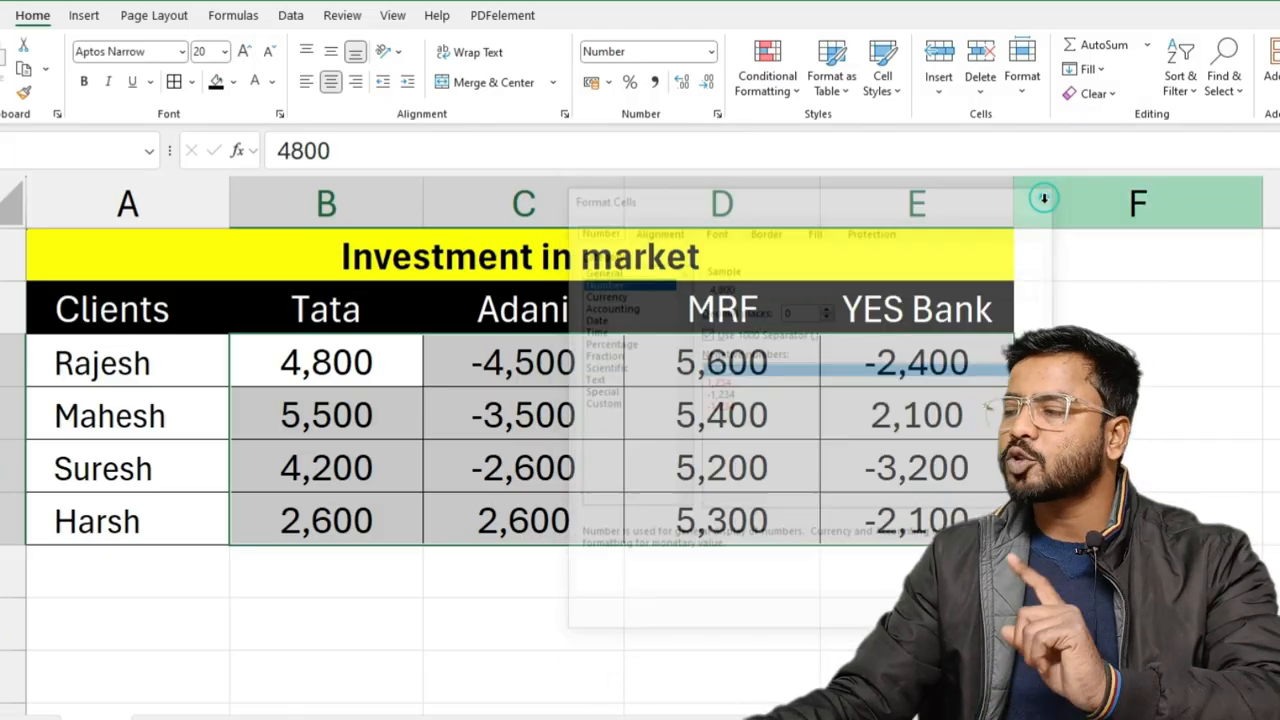
- Set the investment amounts' negative number style to red with a minus sign and apply it
{"action": "key", "text": "ctrl+1"}
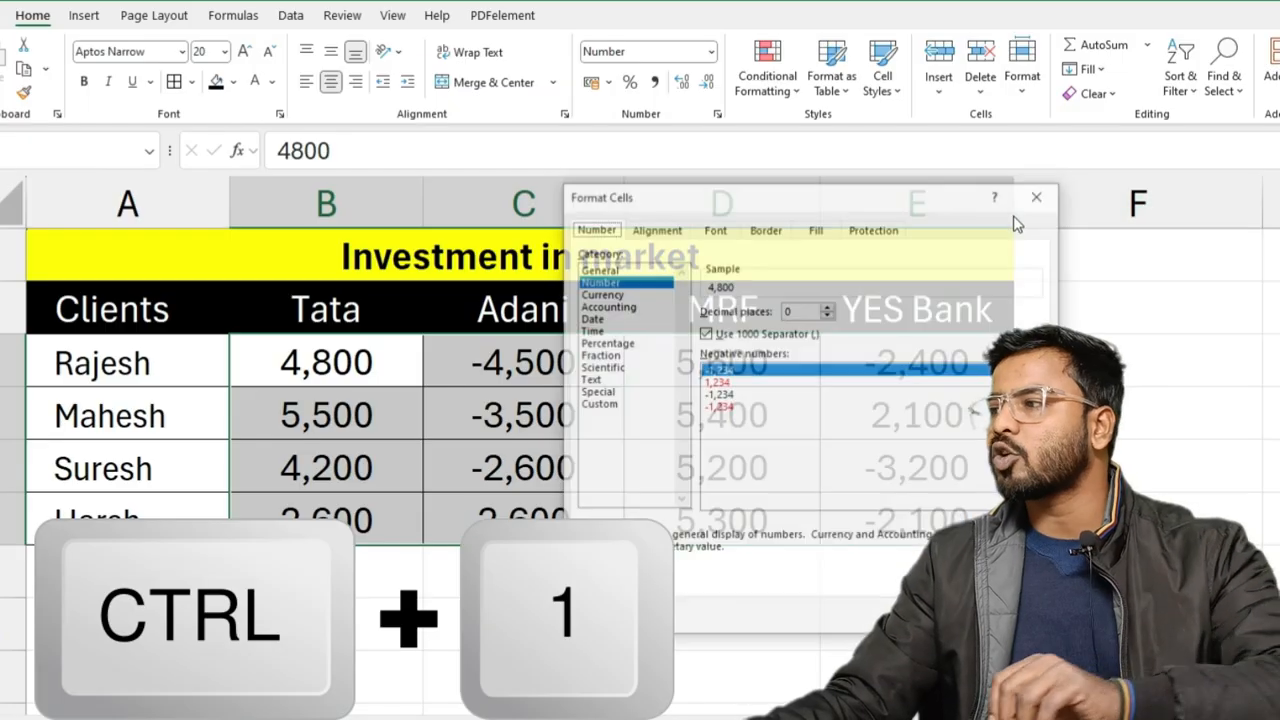
{"action": "left_click_drag", "start_coordinate": [723, 215], "coordinate": [788, 238]}
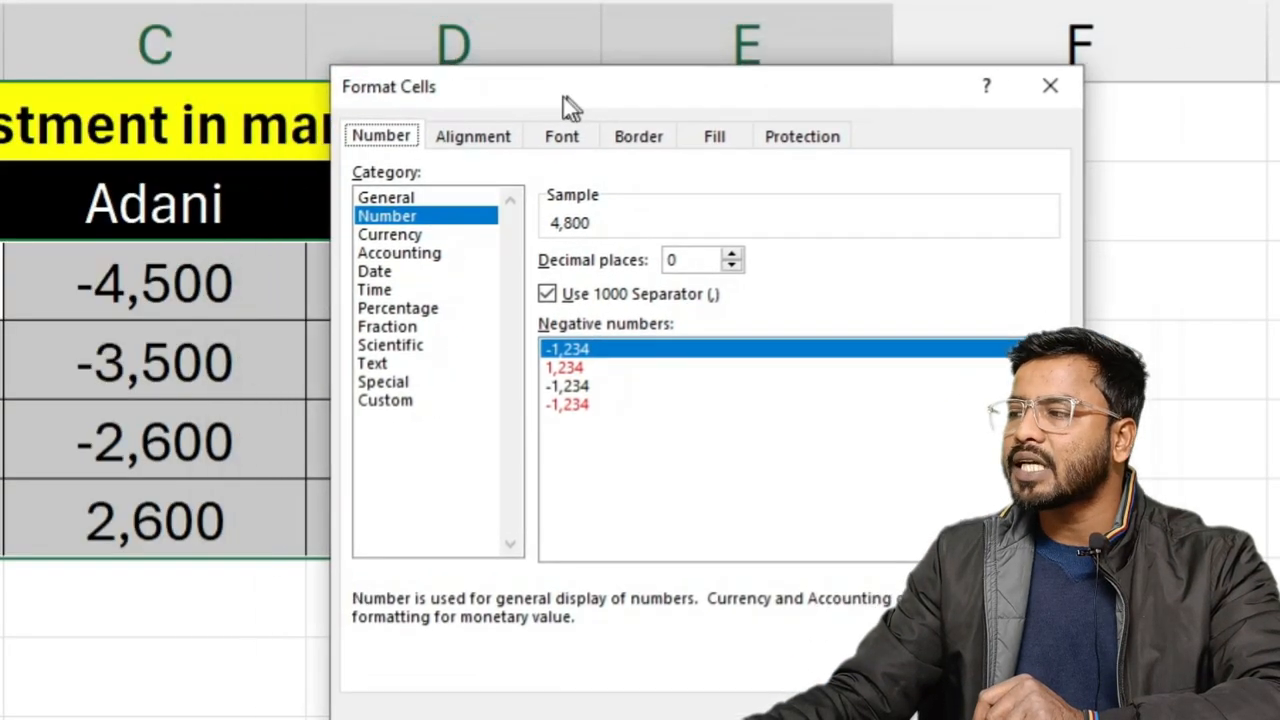
{"action": "left_click_drag", "start_coordinate": [563, 97], "coordinate": [549, 98]}
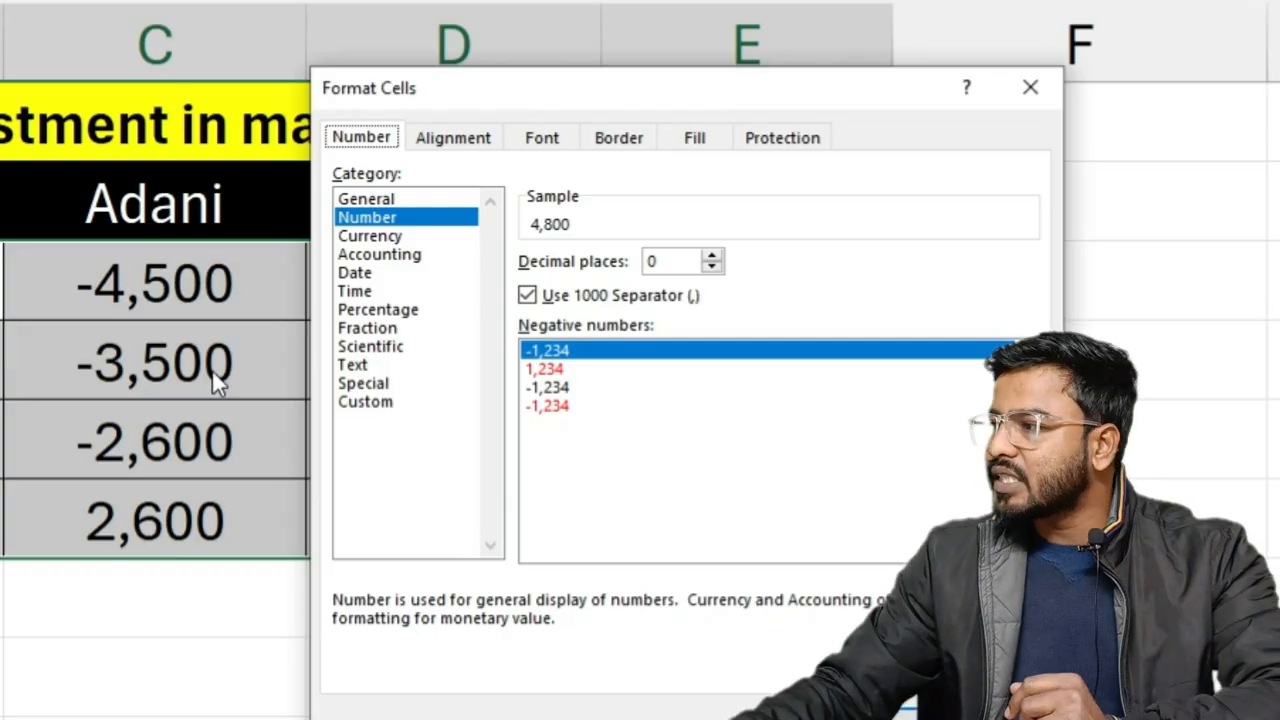
{"action": "left_click", "coordinate": [542, 372]}
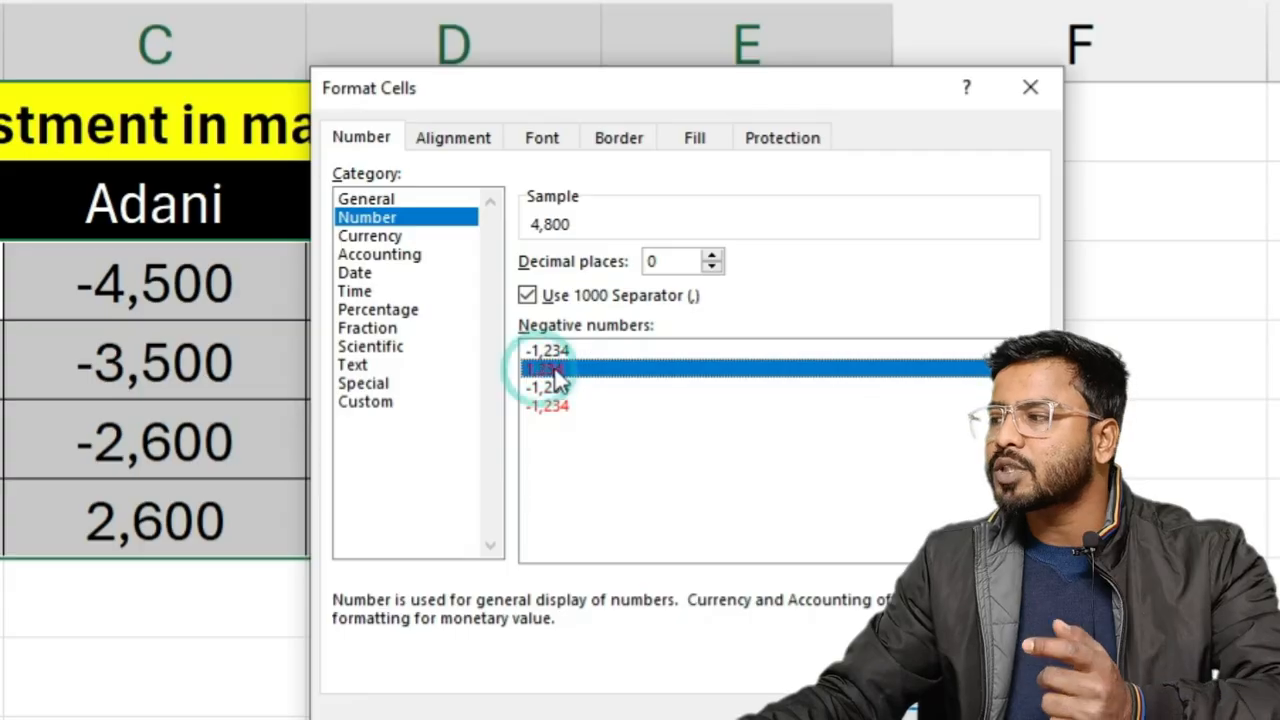
{"action": "left_click", "coordinate": [560, 406]}
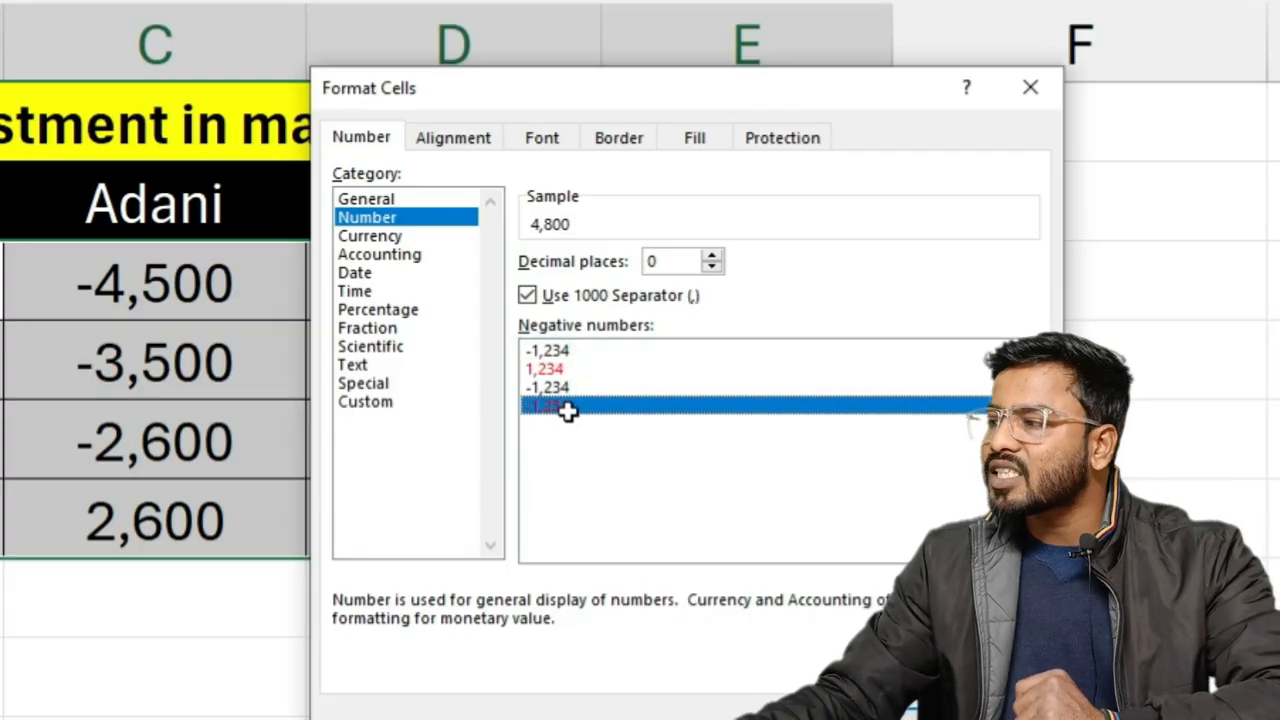
{"action": "key", "text": "Return"}
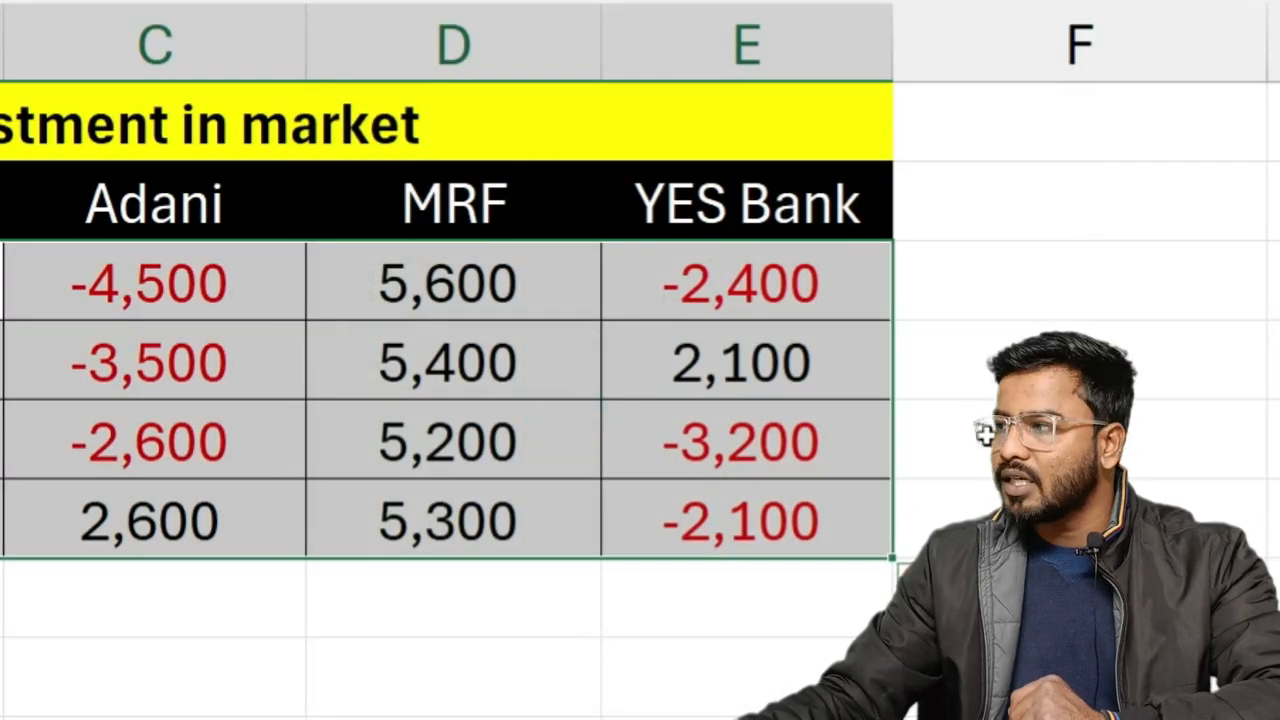
- Review the Number category in the cell format settings for an empty cell beside the investment table
{"action": "left_click", "coordinate": [993, 414]}
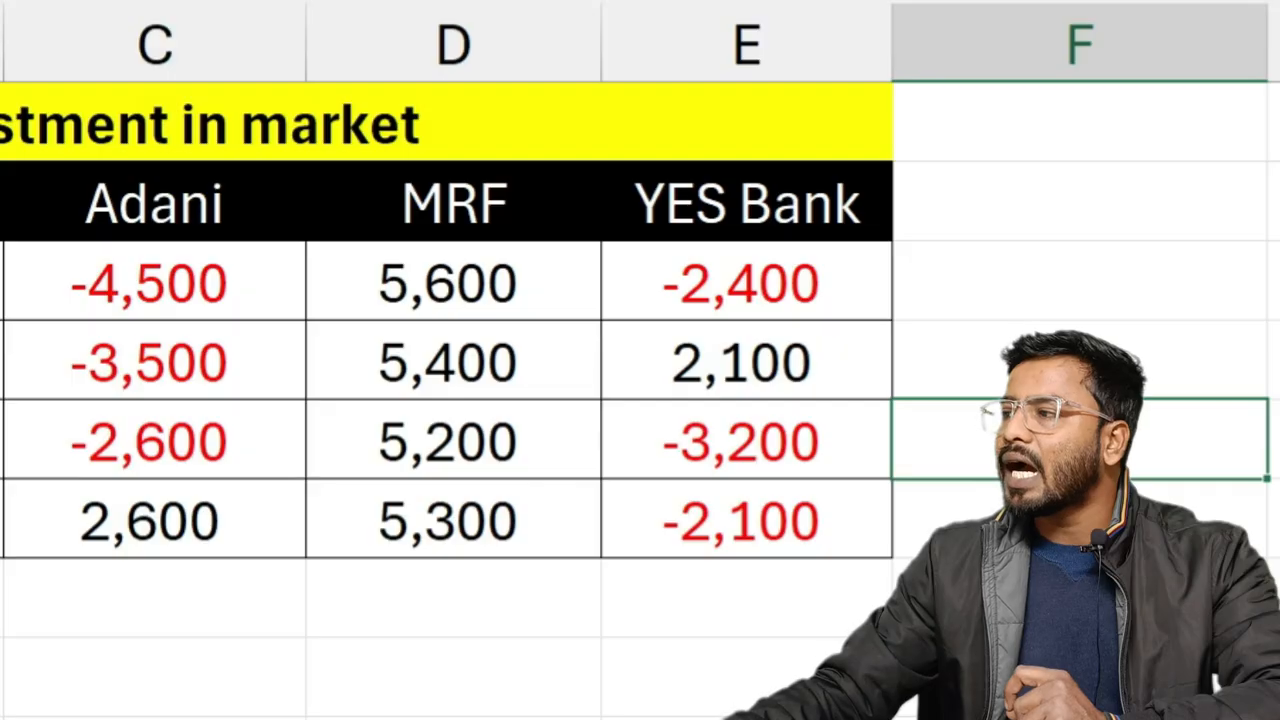
{"action": "key", "text": "ctrl+1"}
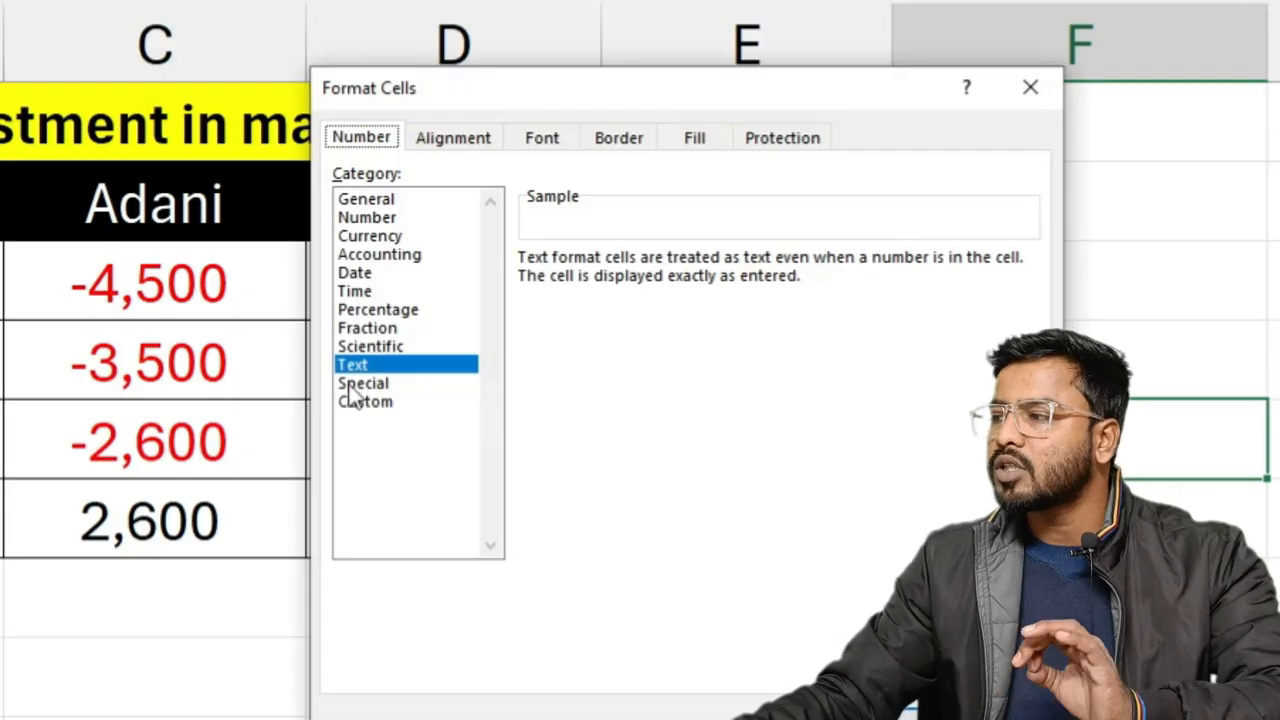
{"action": "left_click", "coordinate": [380, 218]}
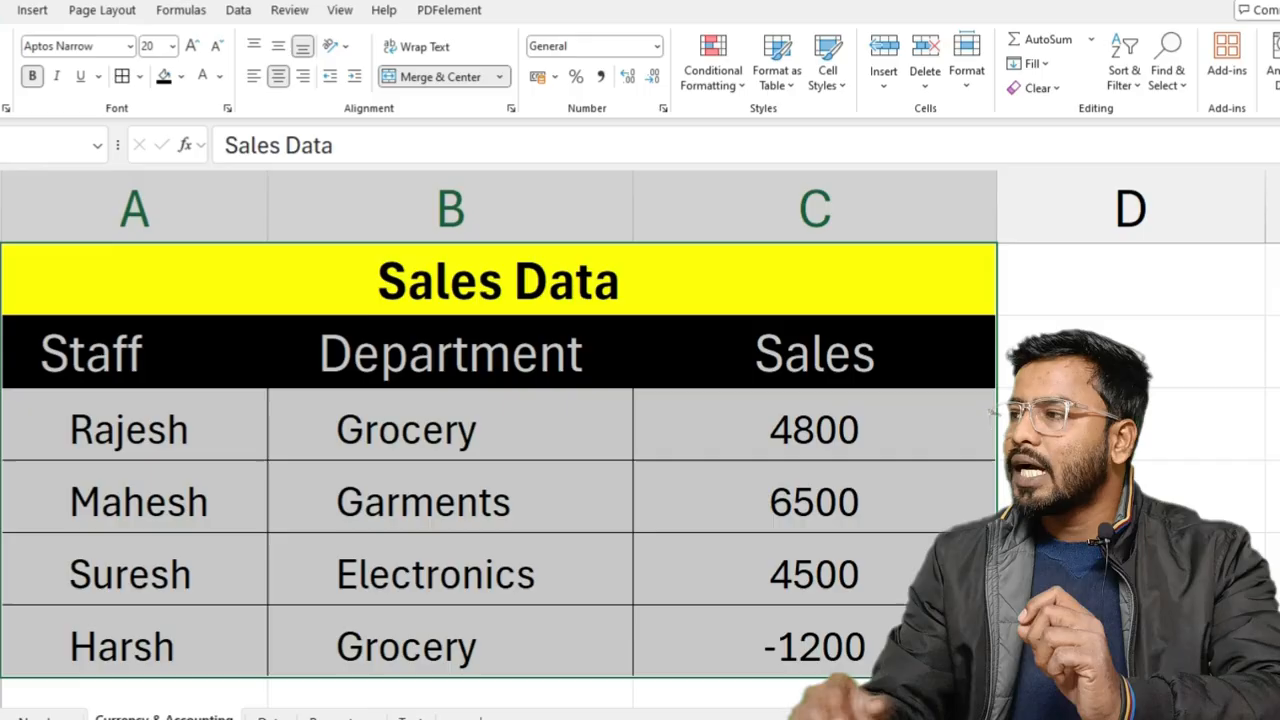
{"action": "left_click", "coordinate": [662, 108]}
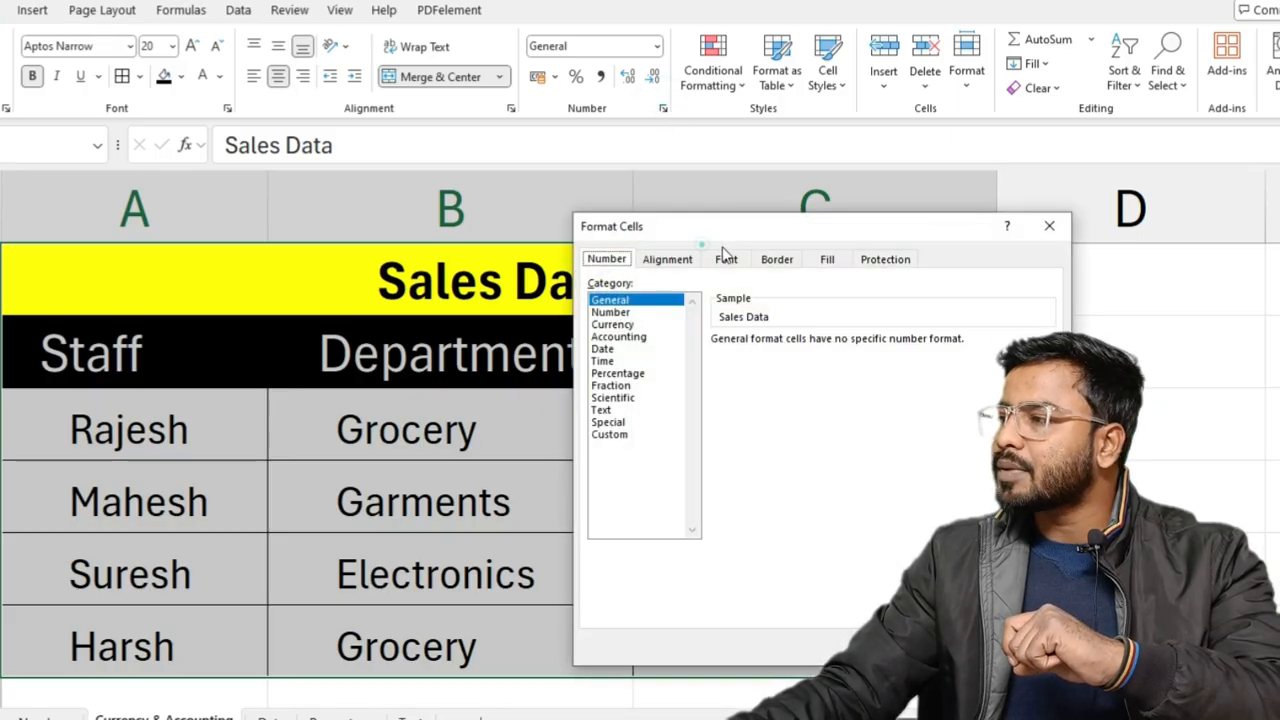
{"action": "left_click_drag", "start_coordinate": [724, 236], "coordinate": [266, 92]}
{"action": "key", "text": "Escape"}
{"action": "scroll", "coordinate": [640, 440], "scroll_direction": "down", "scroll_amount": 3, "text": "ctrl"}
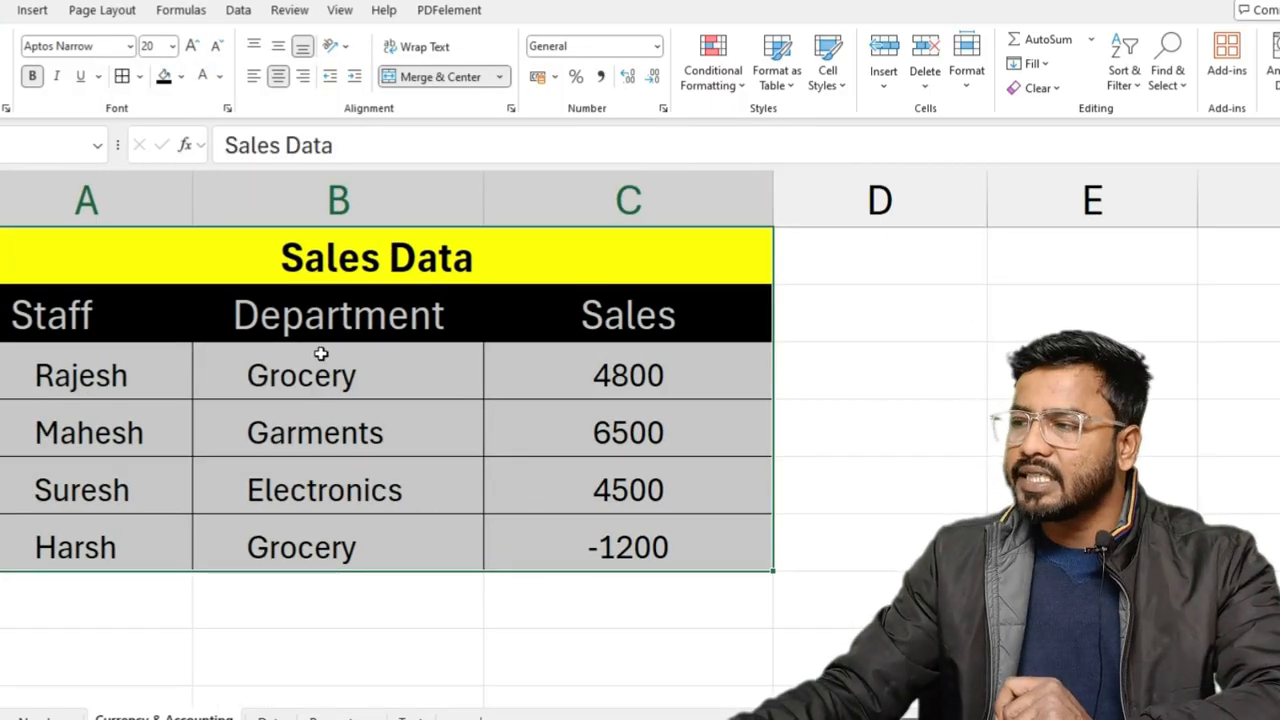
- Examine the staff, department and sales entries in the Sales Data table
{"action": "left_click", "coordinate": [210, 484]}
{"action": "left_click_drag", "start_coordinate": [90, 375], "coordinate": [60, 540]}
{"action": "left_click_drag", "start_coordinate": [300, 378], "coordinate": [343, 543]}
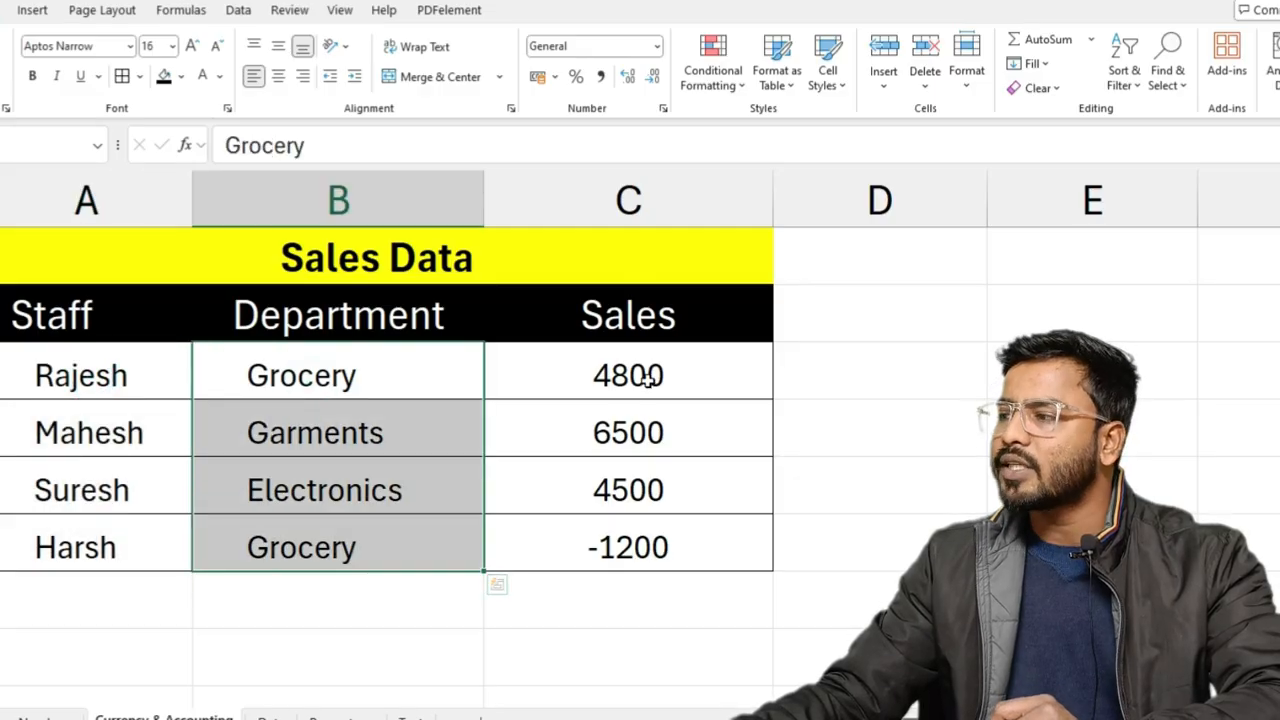
{"action": "left_click_drag", "start_coordinate": [650, 378], "coordinate": [663, 543]}
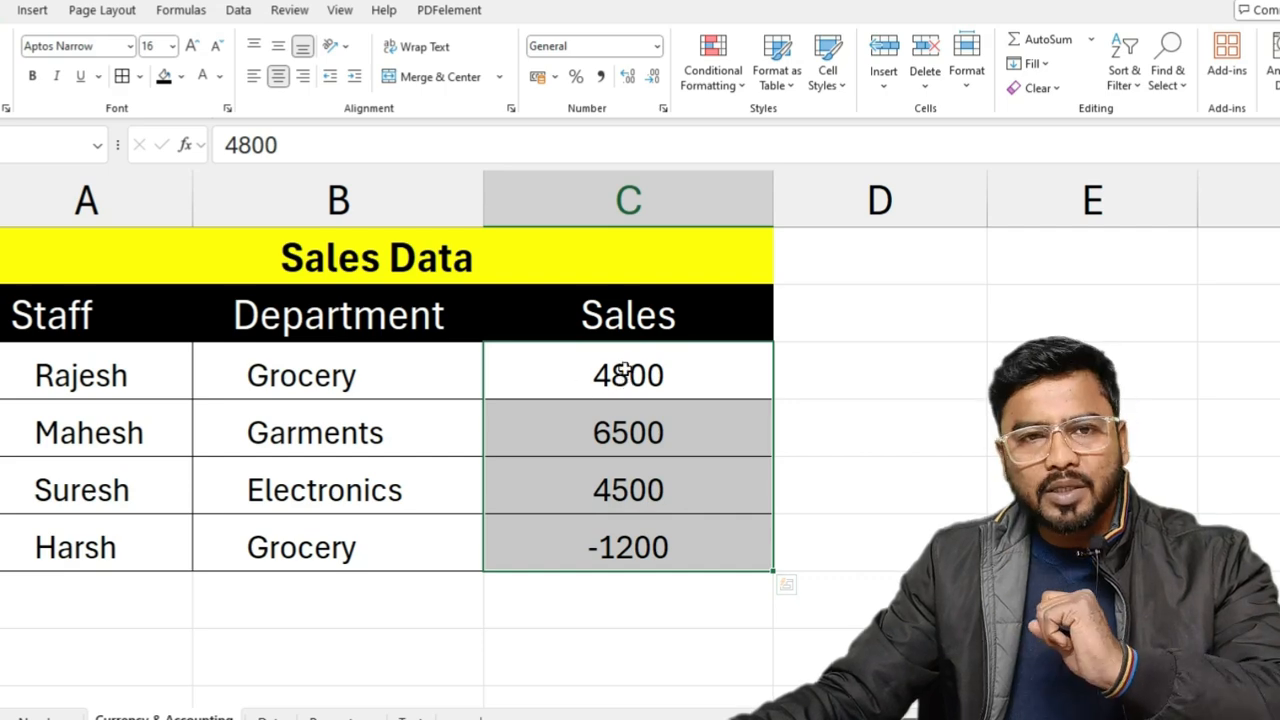
- Format the four amounts in the Sales column as Currency with the $ English (Canada) symbol
{"action": "left_click_drag", "start_coordinate": [680, 383], "coordinate": [680, 537]}
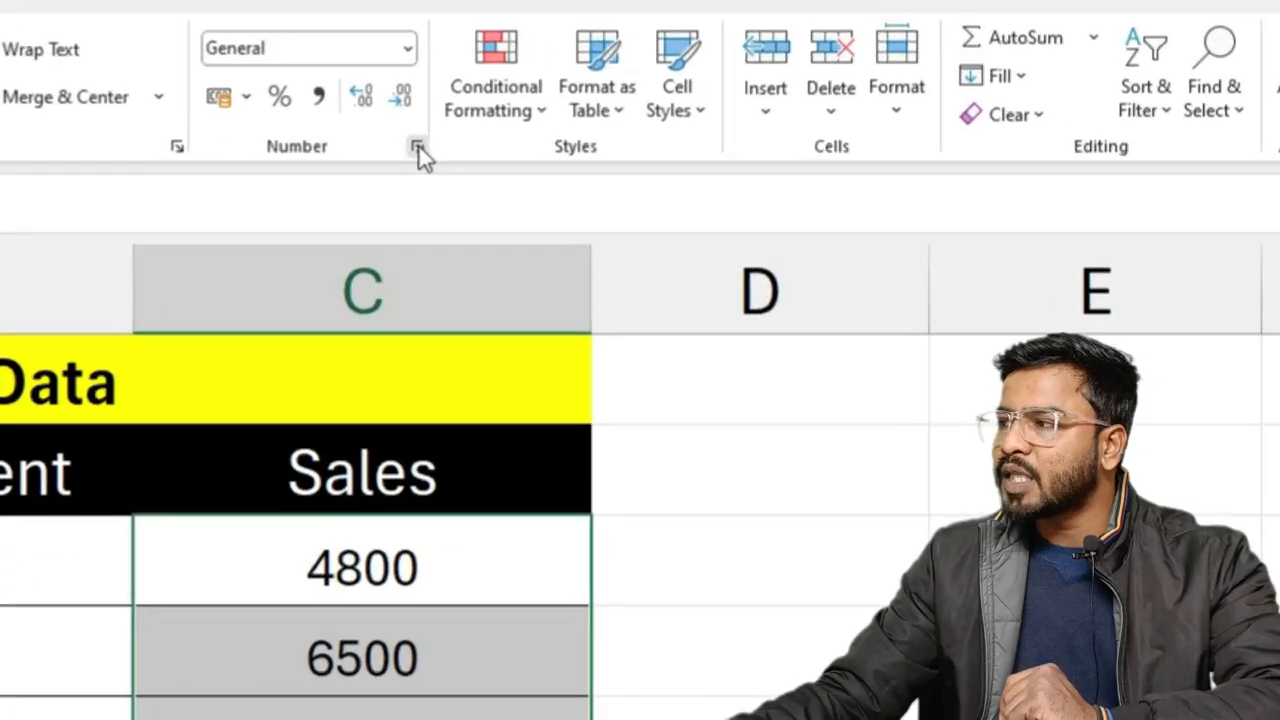
{"action": "left_click", "coordinate": [663, 108]}
{"action": "left_click_drag", "start_coordinate": [645, 345], "coordinate": [646, 497]}
{"action": "left_click", "coordinate": [585, 648]}
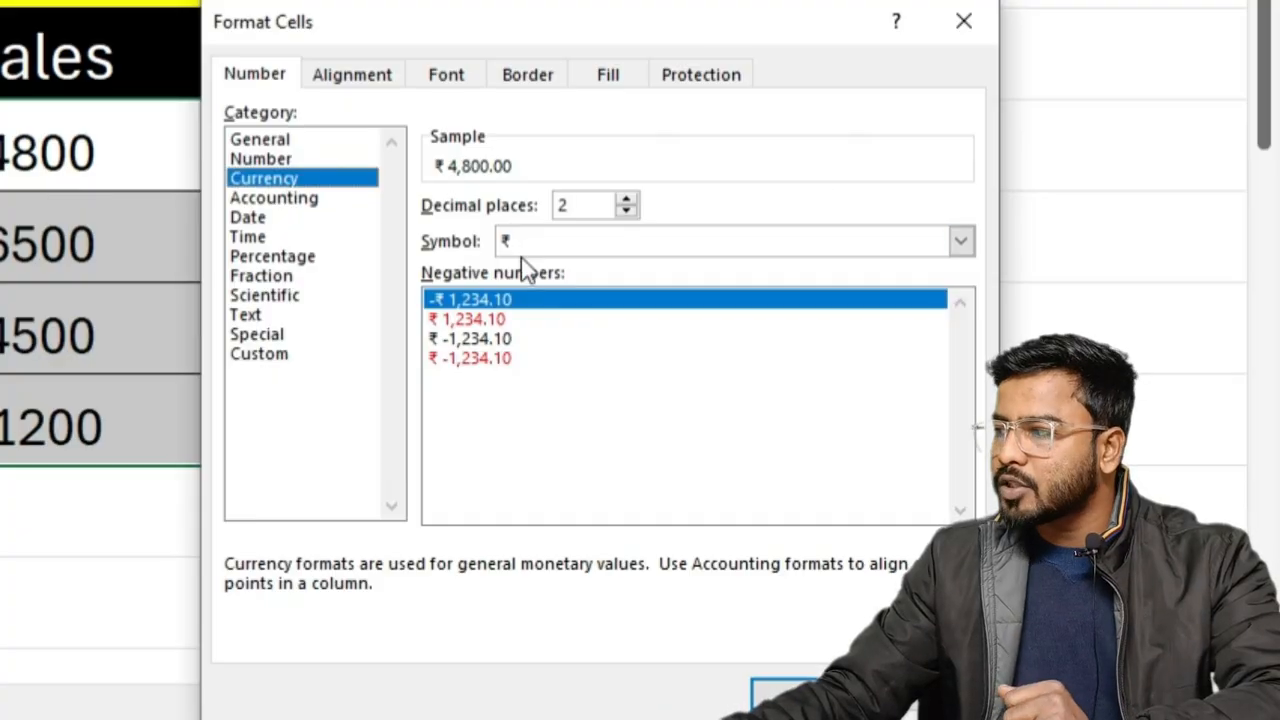
{"action": "left_click", "coordinate": [960, 240]}
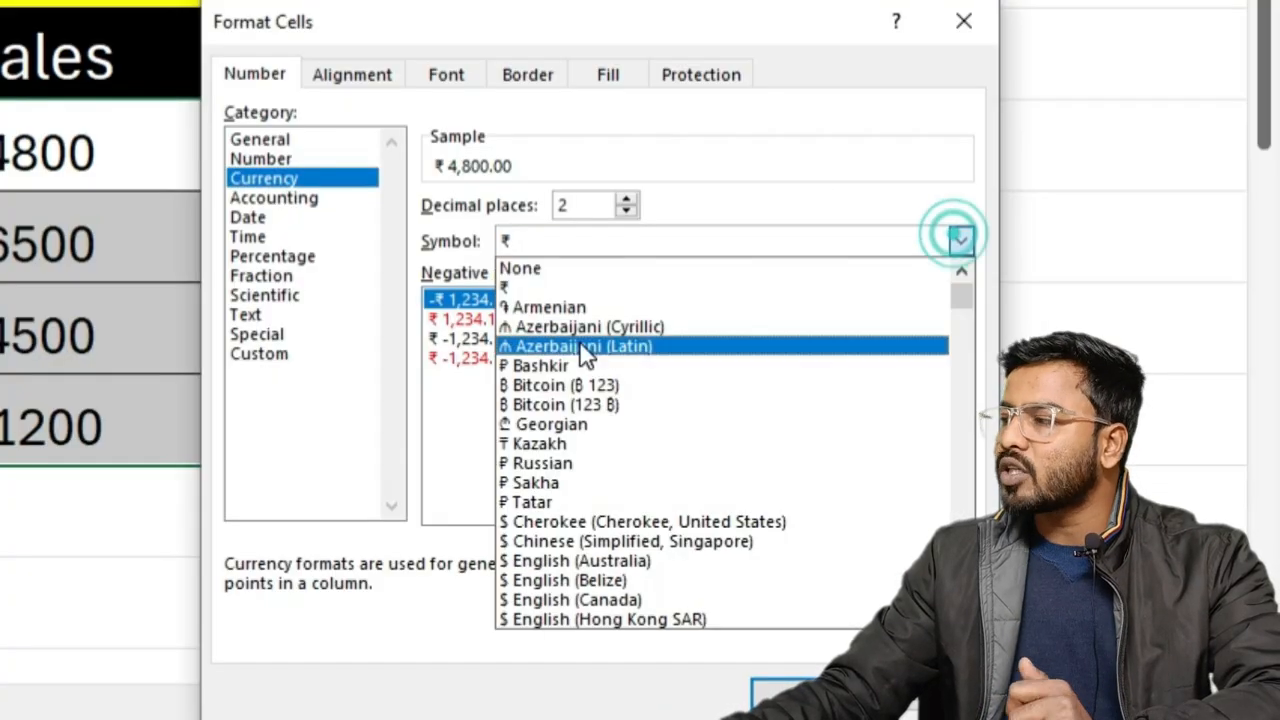
{"action": "scroll", "coordinate": [585, 420], "scroll_direction": "down", "scroll_amount": 3}
{"action": "left_click", "coordinate": [543, 484]}
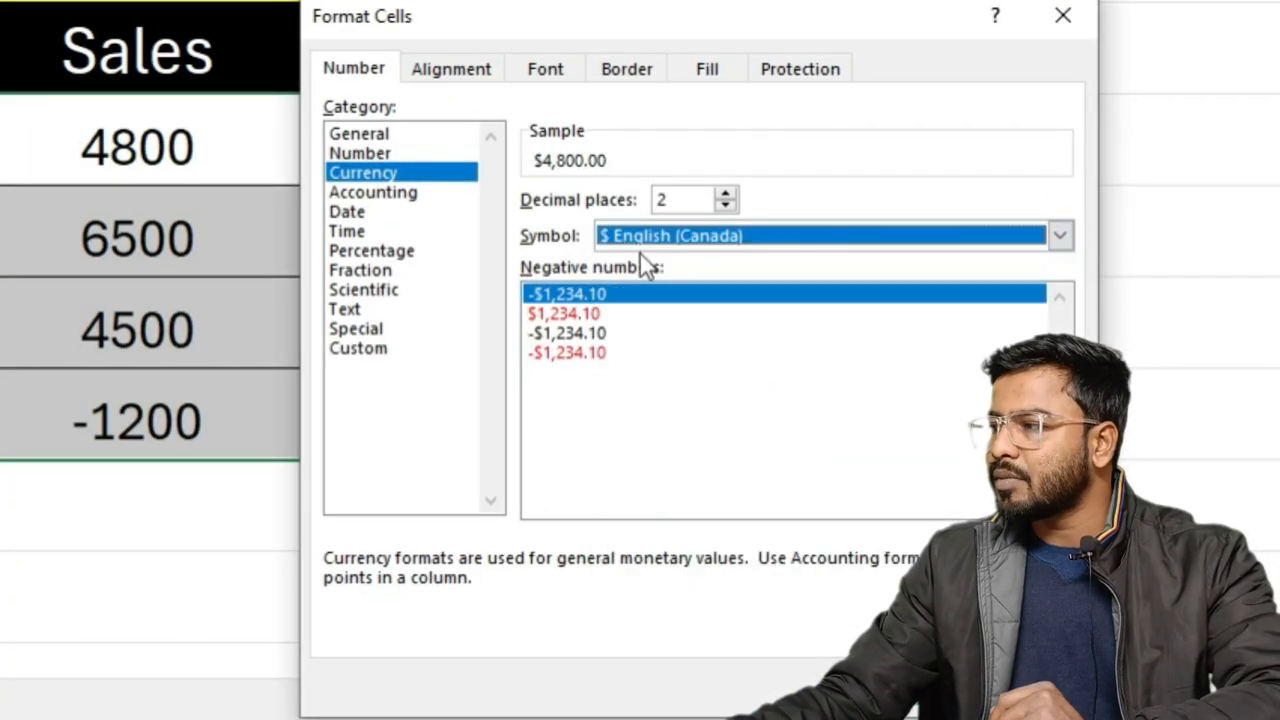
{"action": "left_click", "coordinate": [922, 688]}
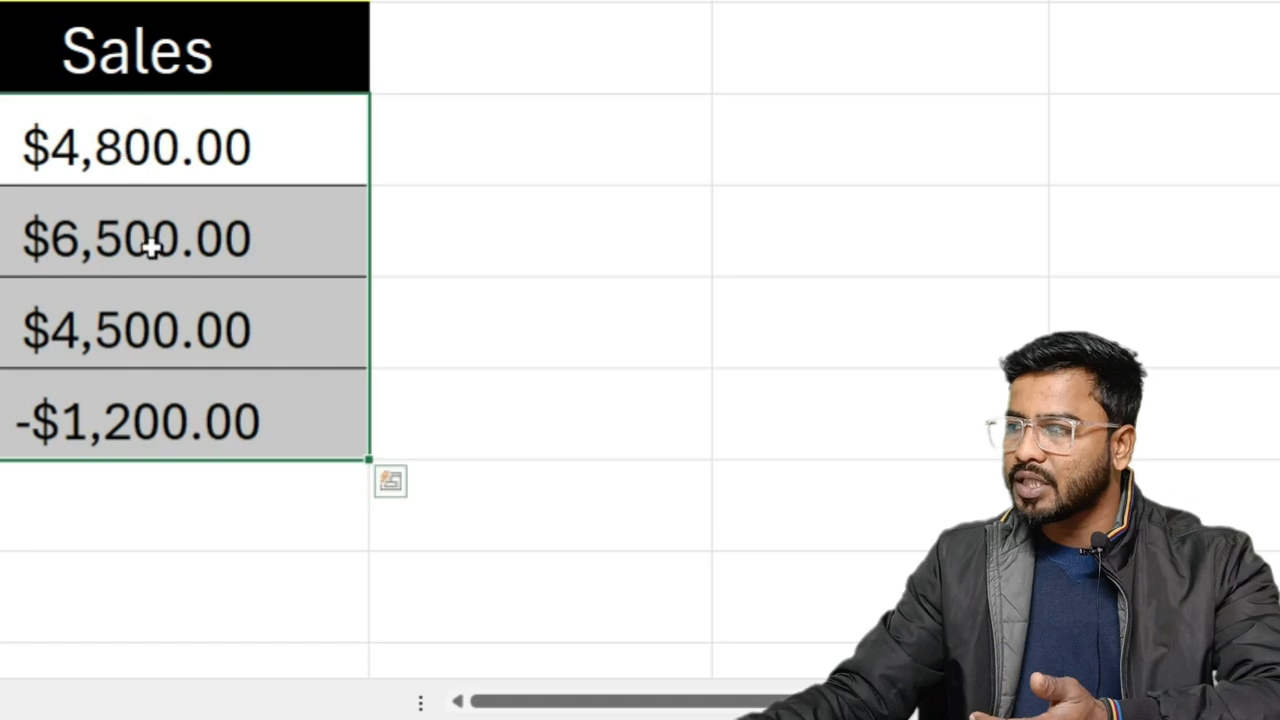
- Set the Sales amounts' Currency format to 2 decimal places with negative numbers in red with a minus sign
{"action": "key", "text": "ctrl+1"}
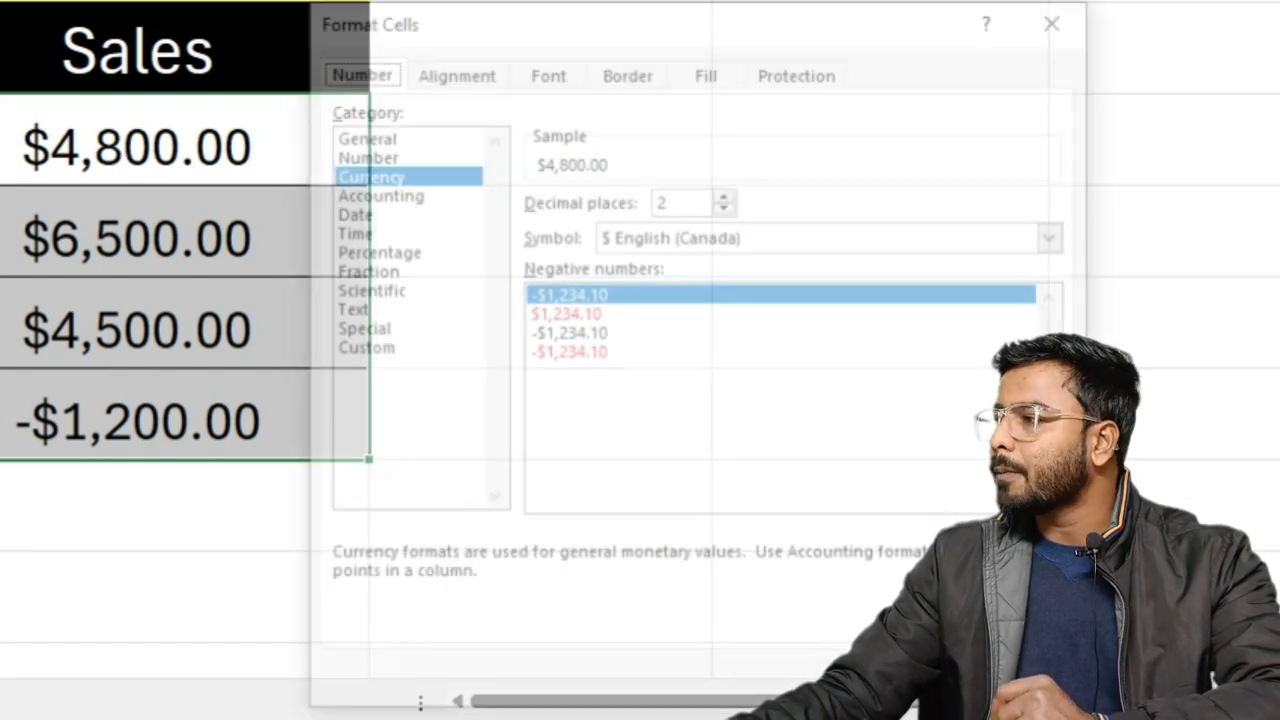
{"action": "left_click_drag", "start_coordinate": [525, 25], "coordinate": [578, 17]}
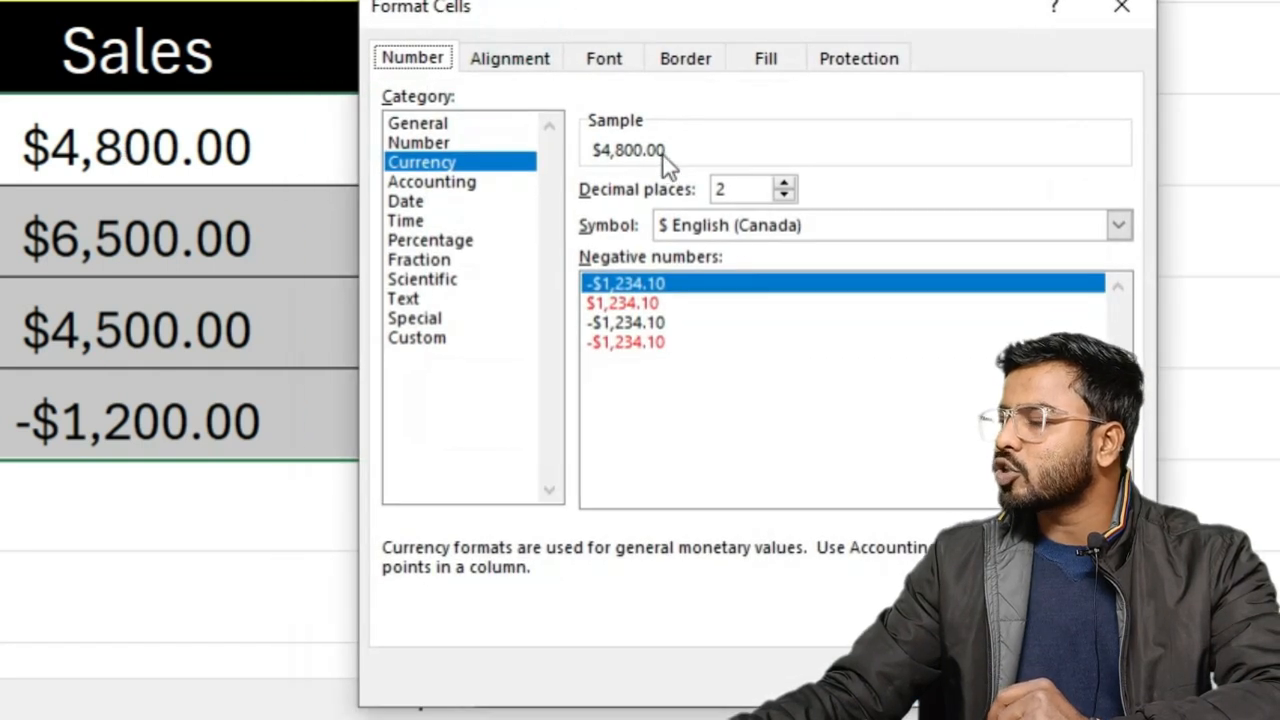
{"action": "left_click", "coordinate": [784, 195]}
{"action": "left_click", "coordinate": [784, 195]}
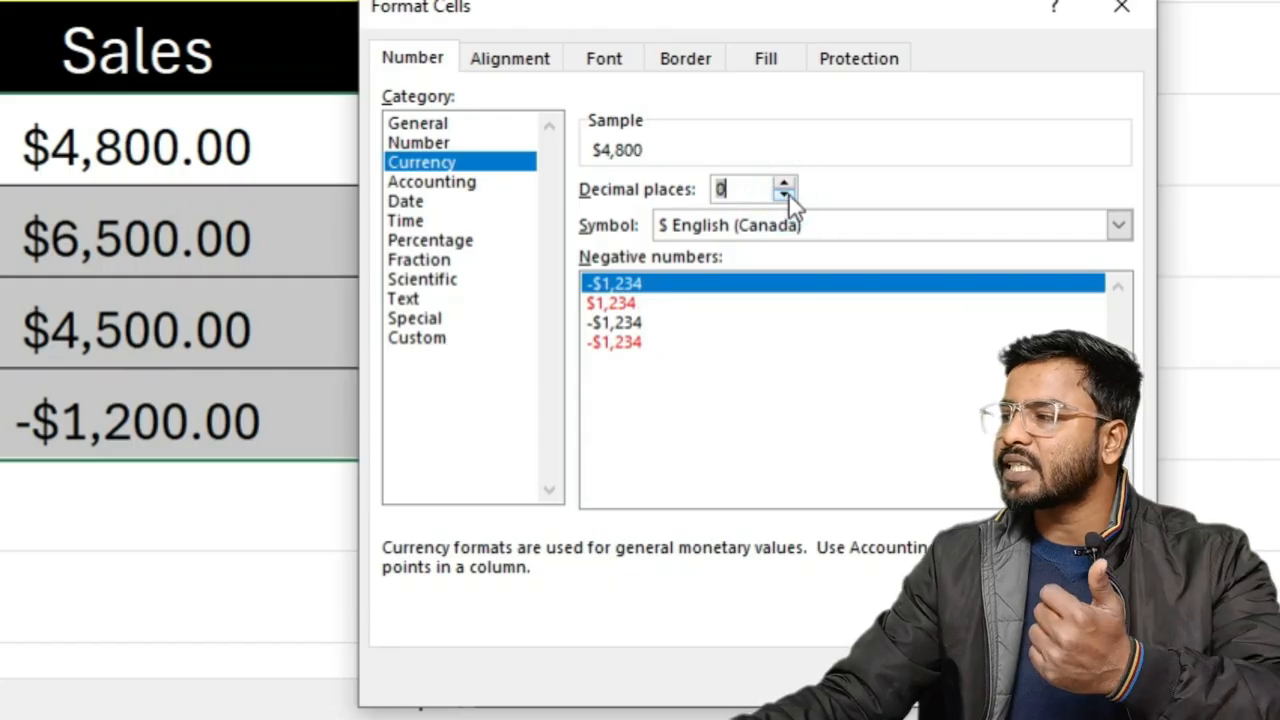
{"action": "left_click", "coordinate": [784, 184]}
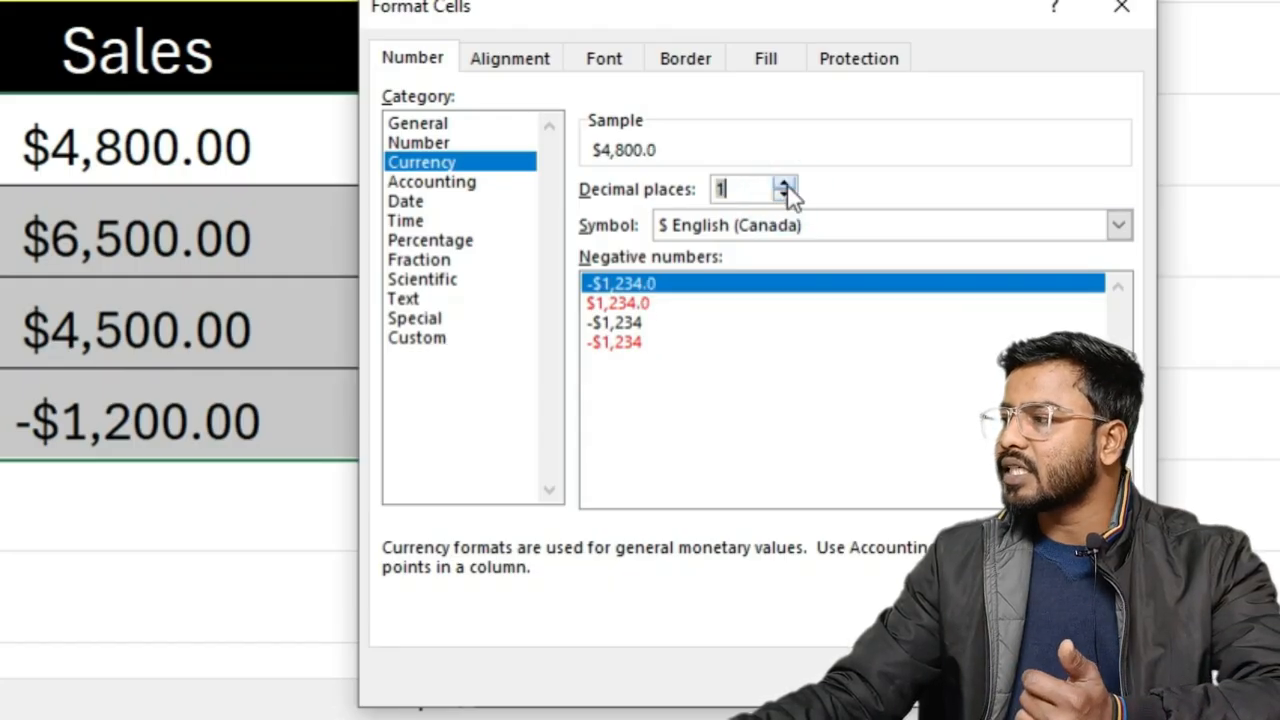
{"action": "left_click", "coordinate": [784, 184]}
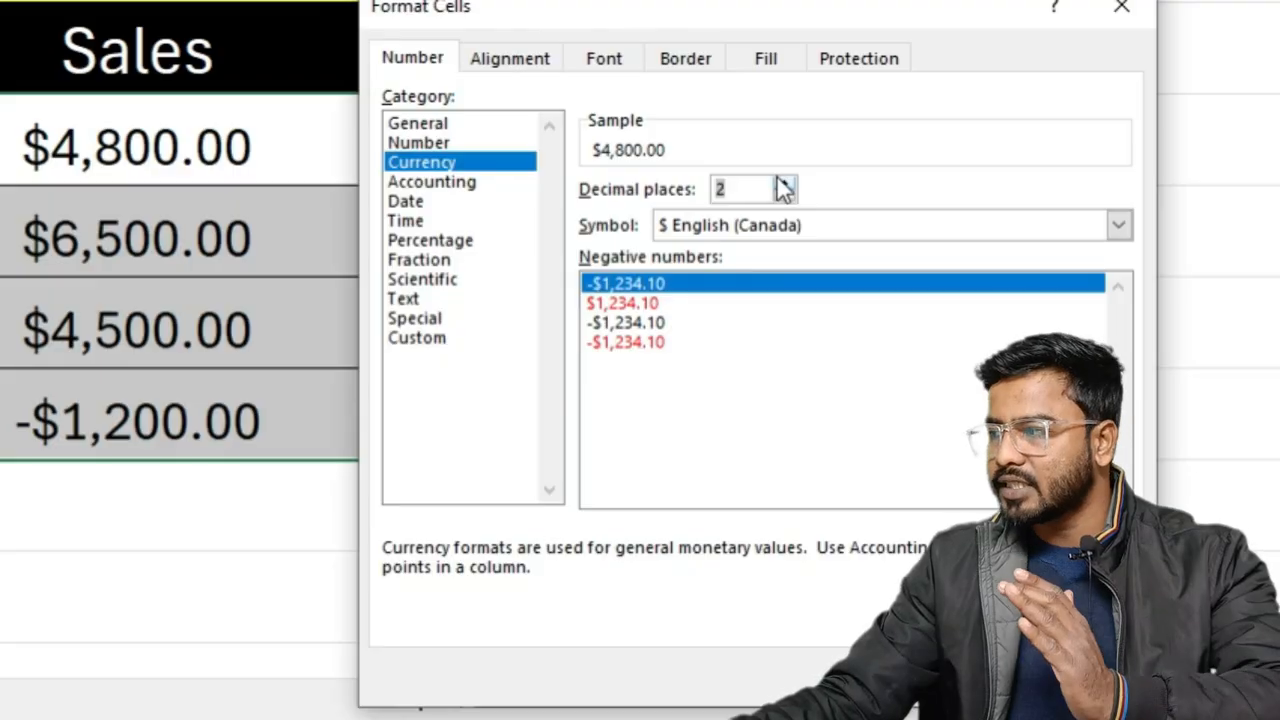
{"action": "left_click", "coordinate": [636, 342]}
{"action": "left_click", "coordinate": [638, 322]}
{"action": "left_click", "coordinate": [644, 343]}
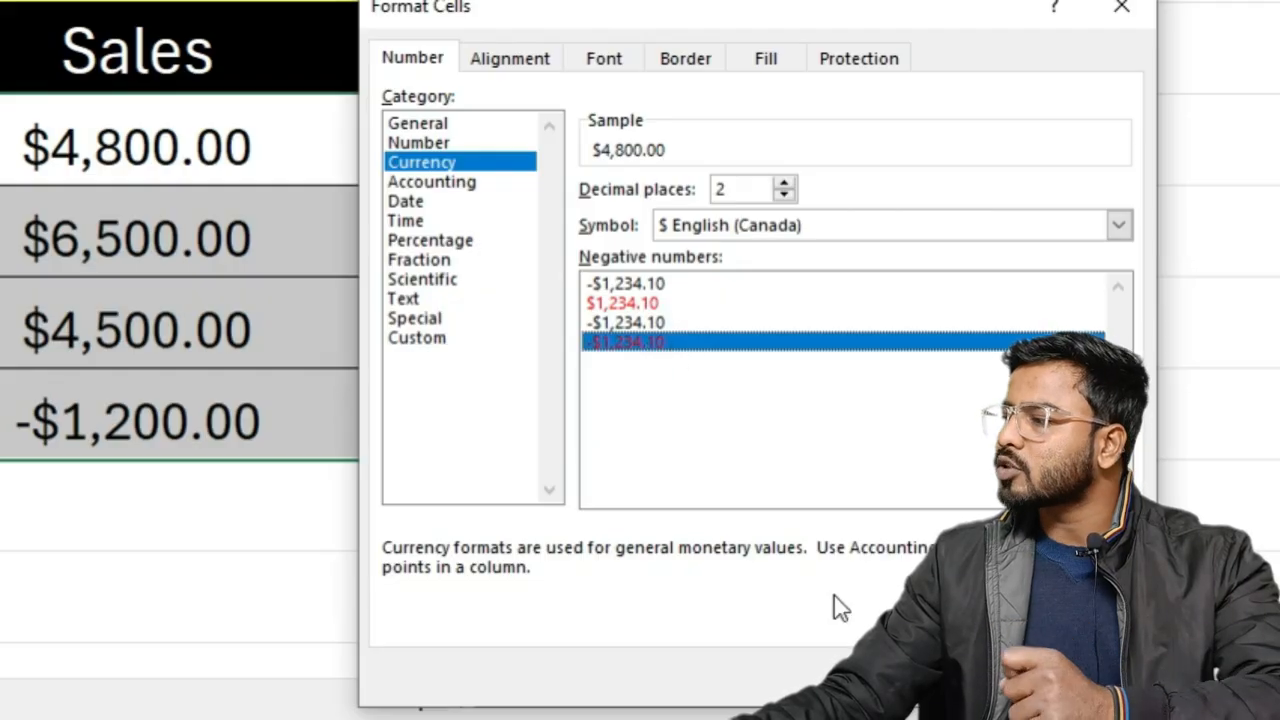
{"action": "key", "text": "Return"}
{"action": "left_click", "coordinate": [572, 345]}
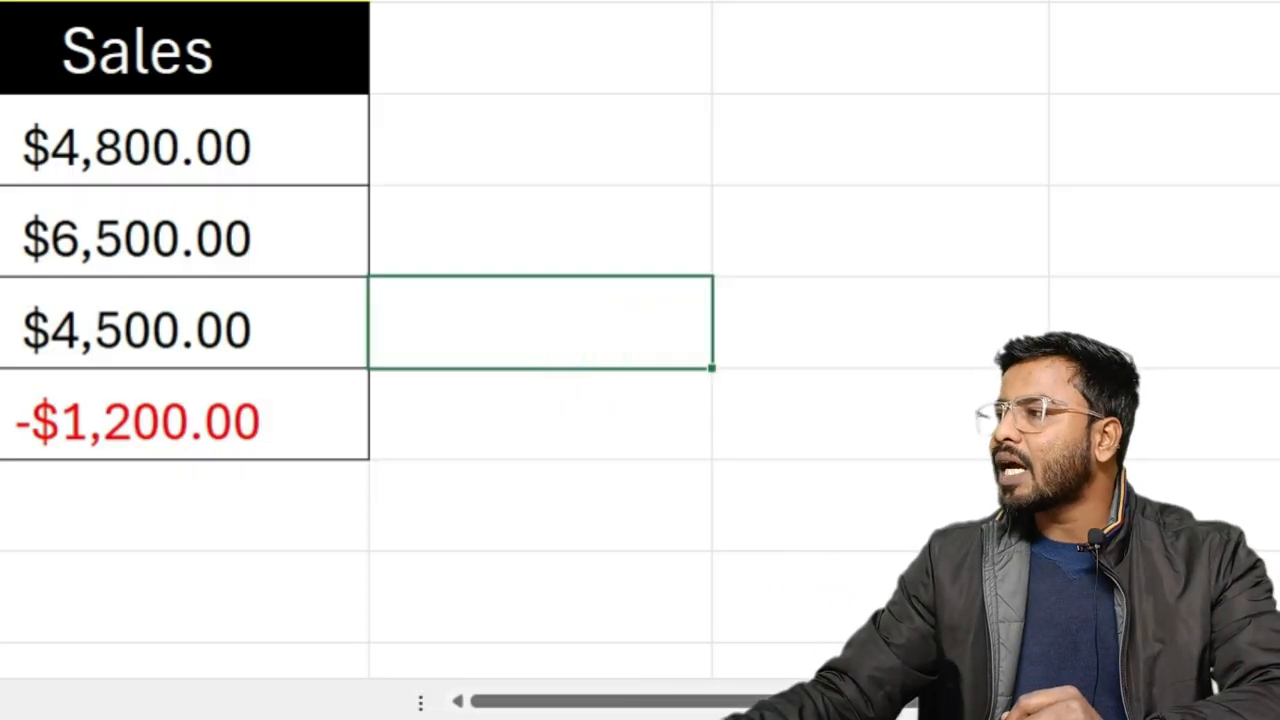
- Format the Sales amounts as Accounting with 2 decimal places and the $ English (Canada) symbol
{"action": "key", "text": "ctrl+1"}
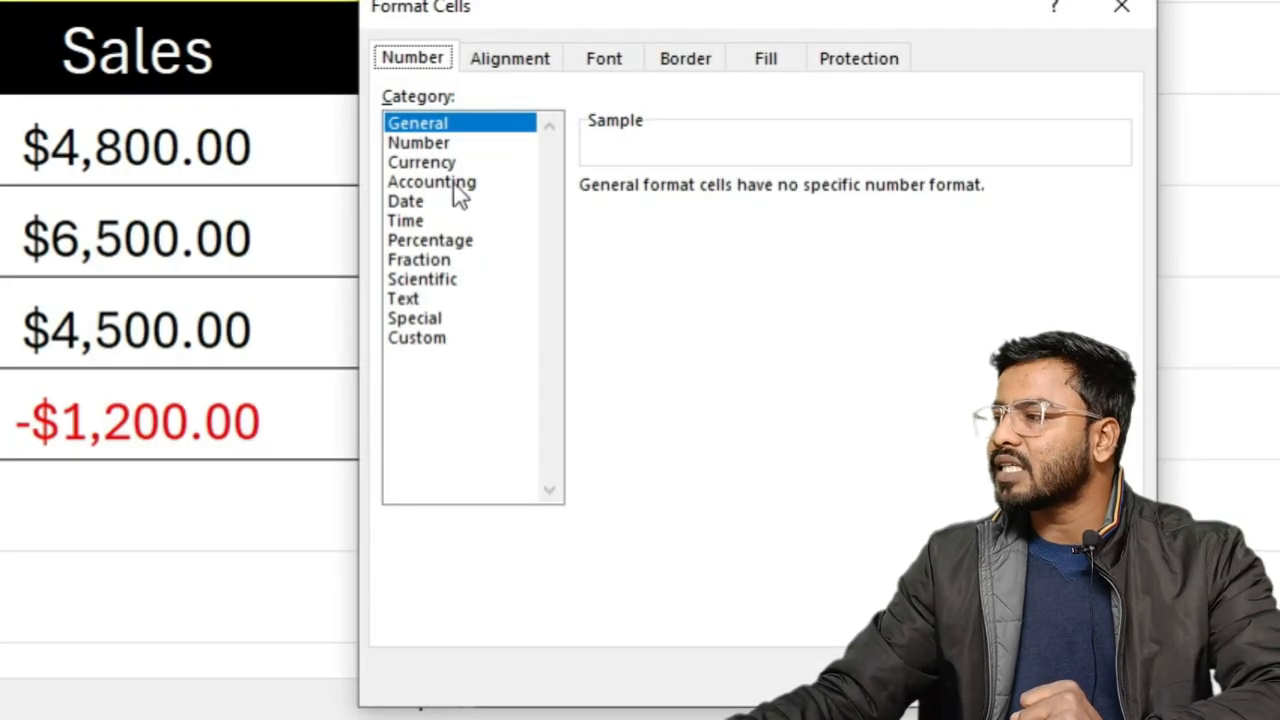
{"action": "left_click", "coordinate": [462, 184]}
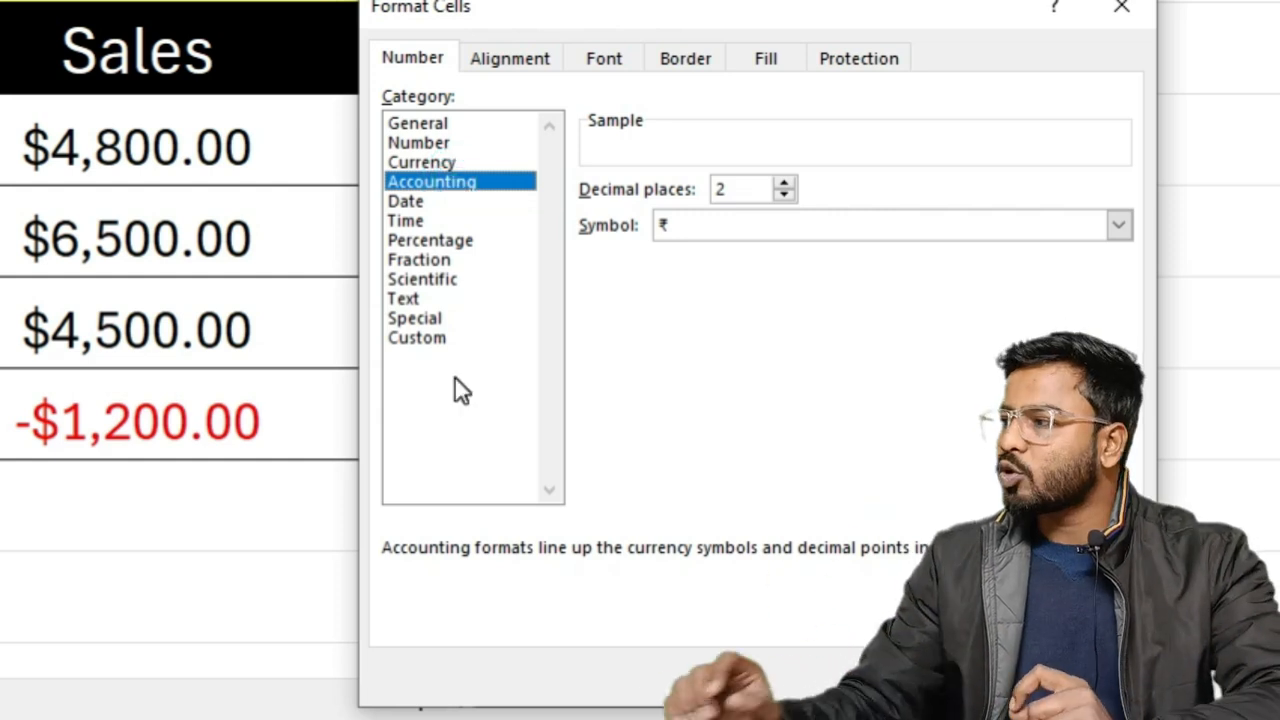
{"action": "left_click", "coordinate": [678, 230]}
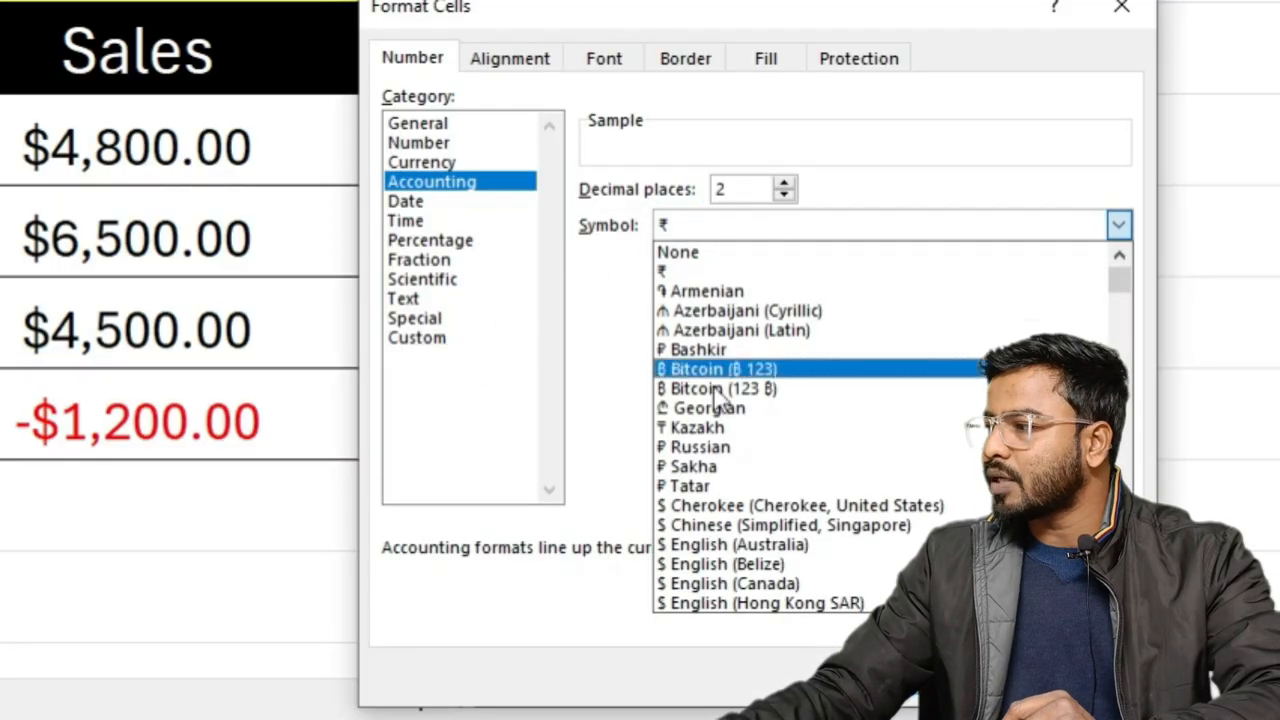
{"action": "left_click", "coordinate": [737, 548]}
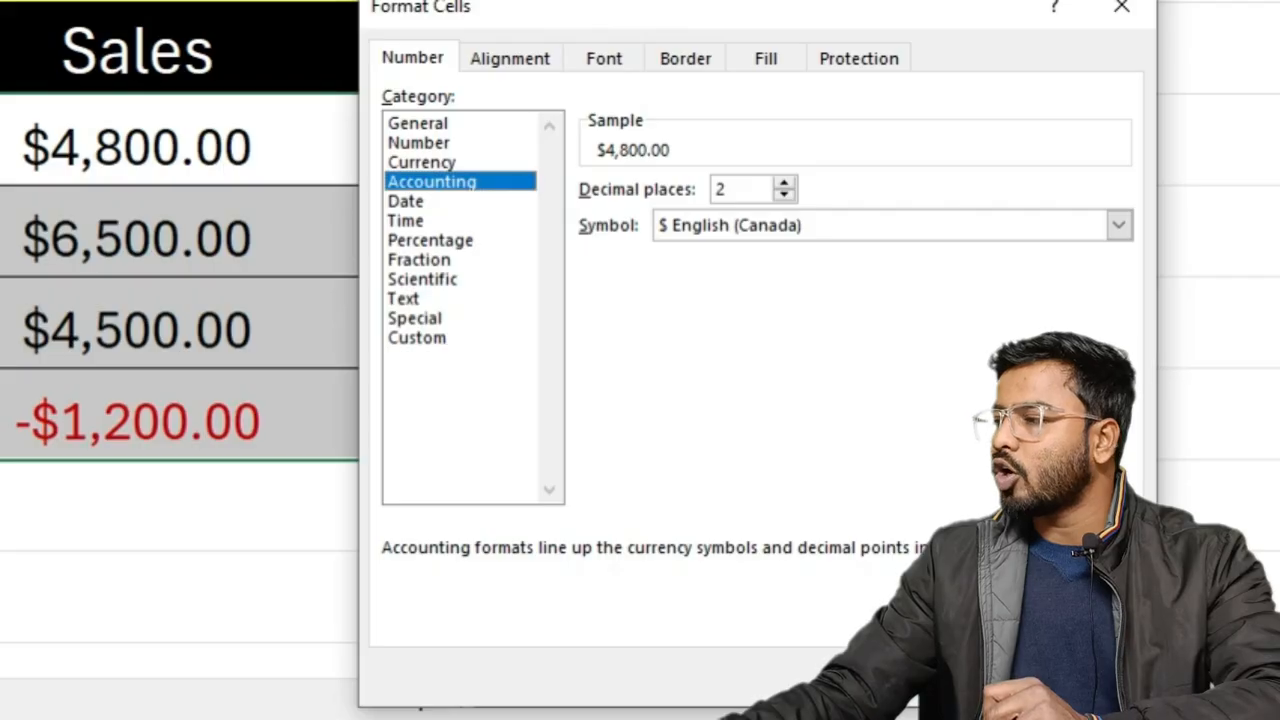
{"action": "left_click", "coordinate": [965, 678]}
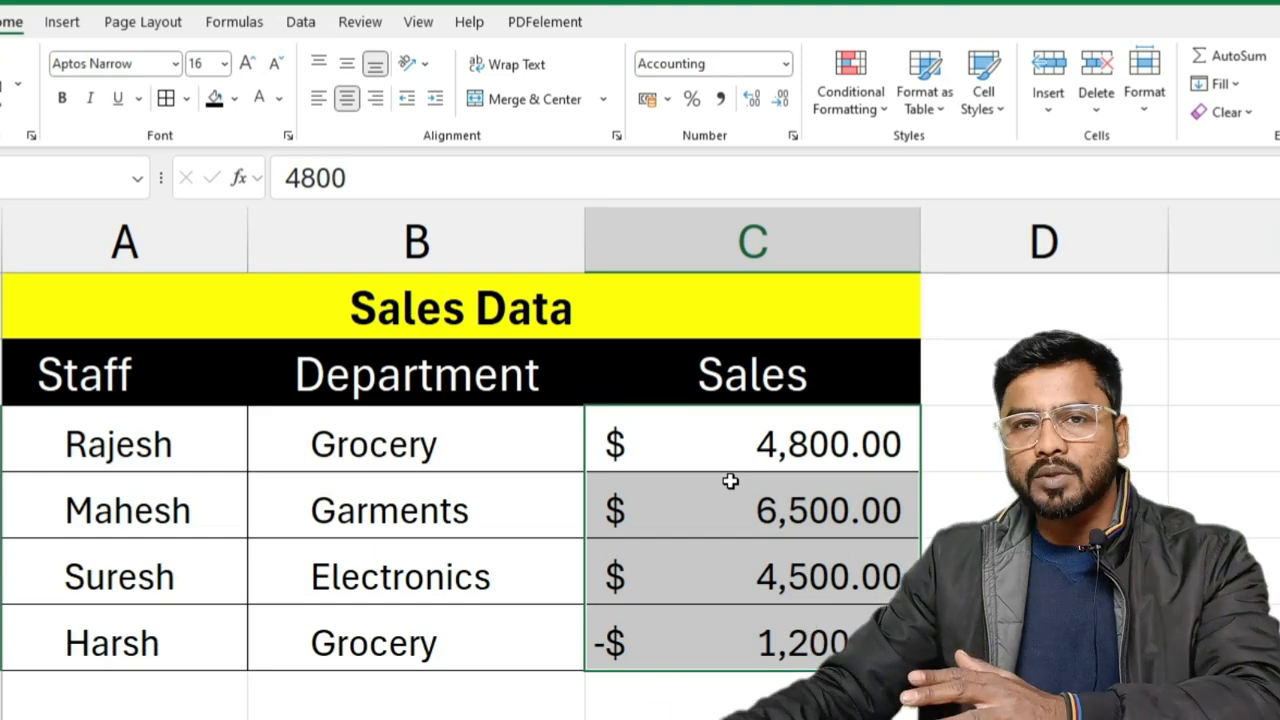
- Compare the Currency and Accounting options, and apply Currency with red, minus-signed negatives to the Sales amounts
{"action": "left_click", "coordinate": [793, 136]}
{"action": "left_click", "coordinate": [332, 188]}
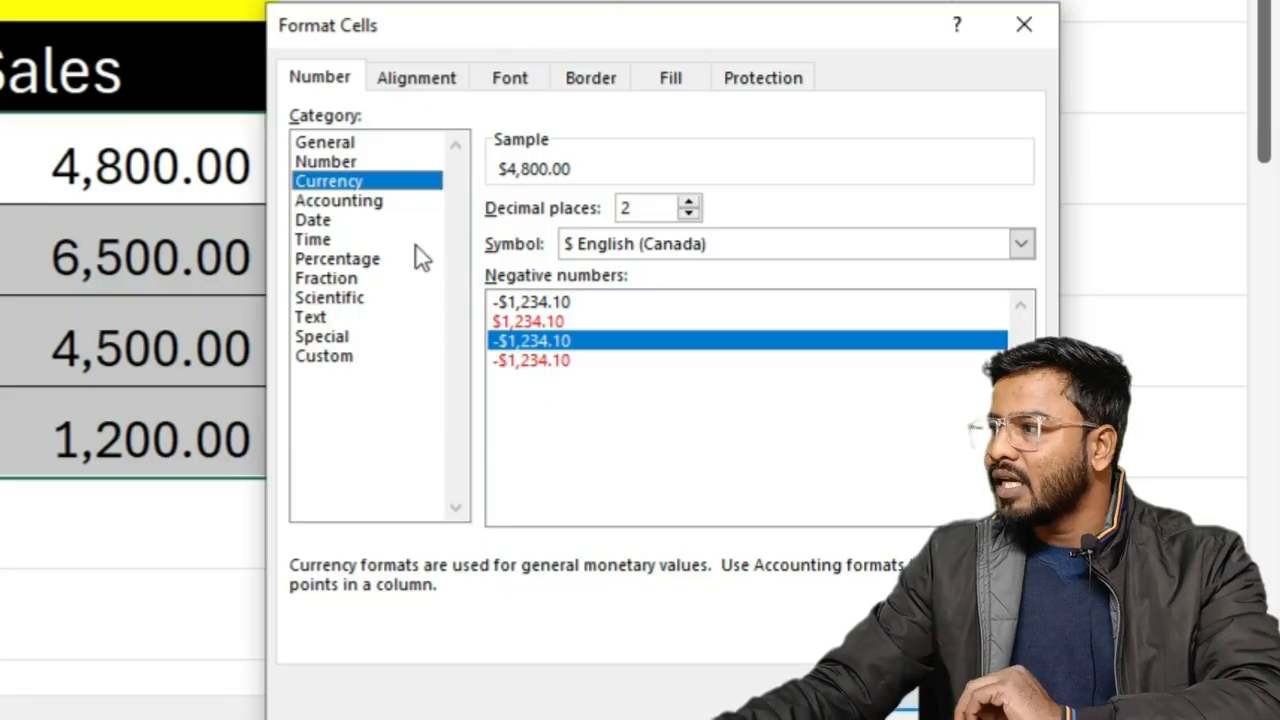
{"action": "left_click", "coordinate": [348, 201]}
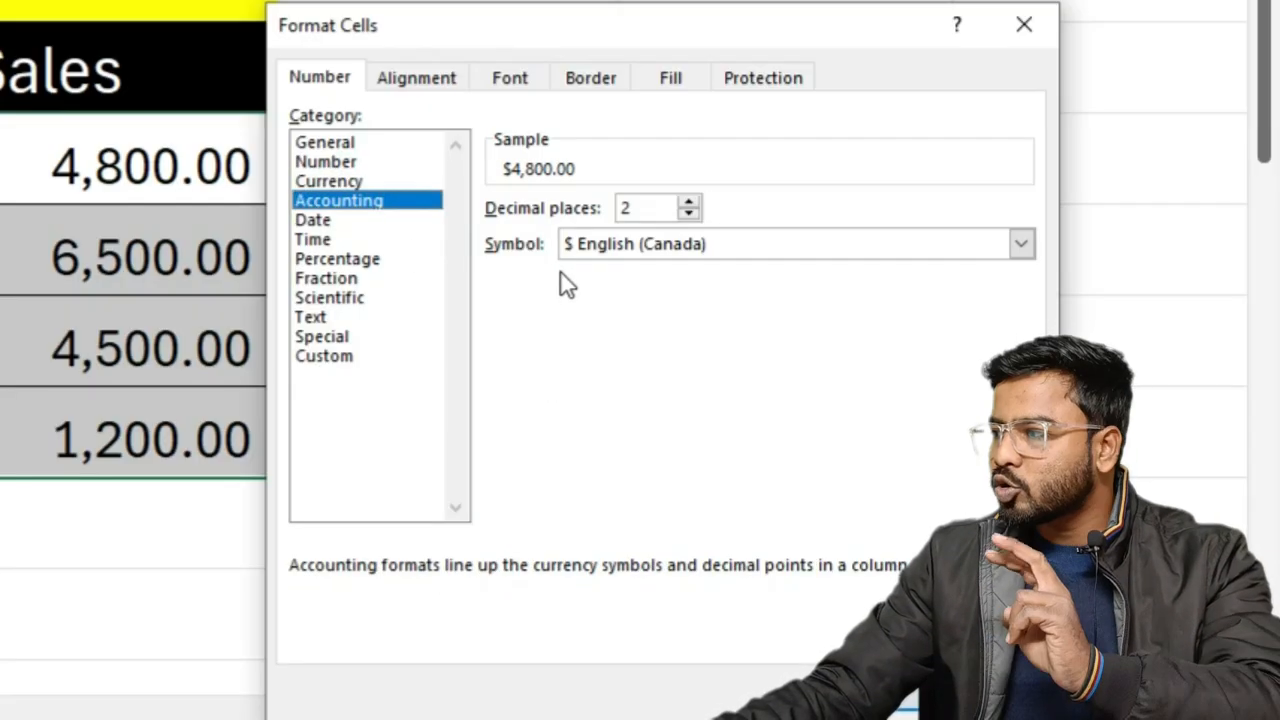
{"action": "left_click", "coordinate": [381, 183]}
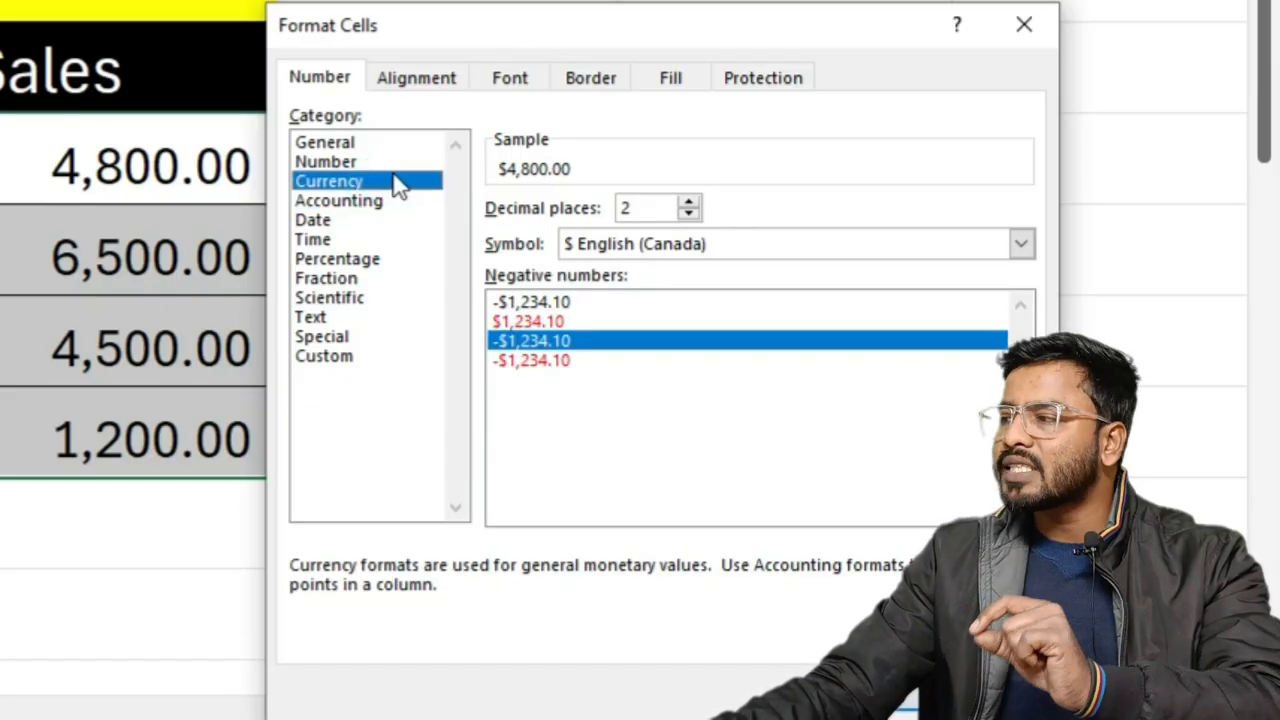
{"action": "left_click", "coordinate": [550, 360]}
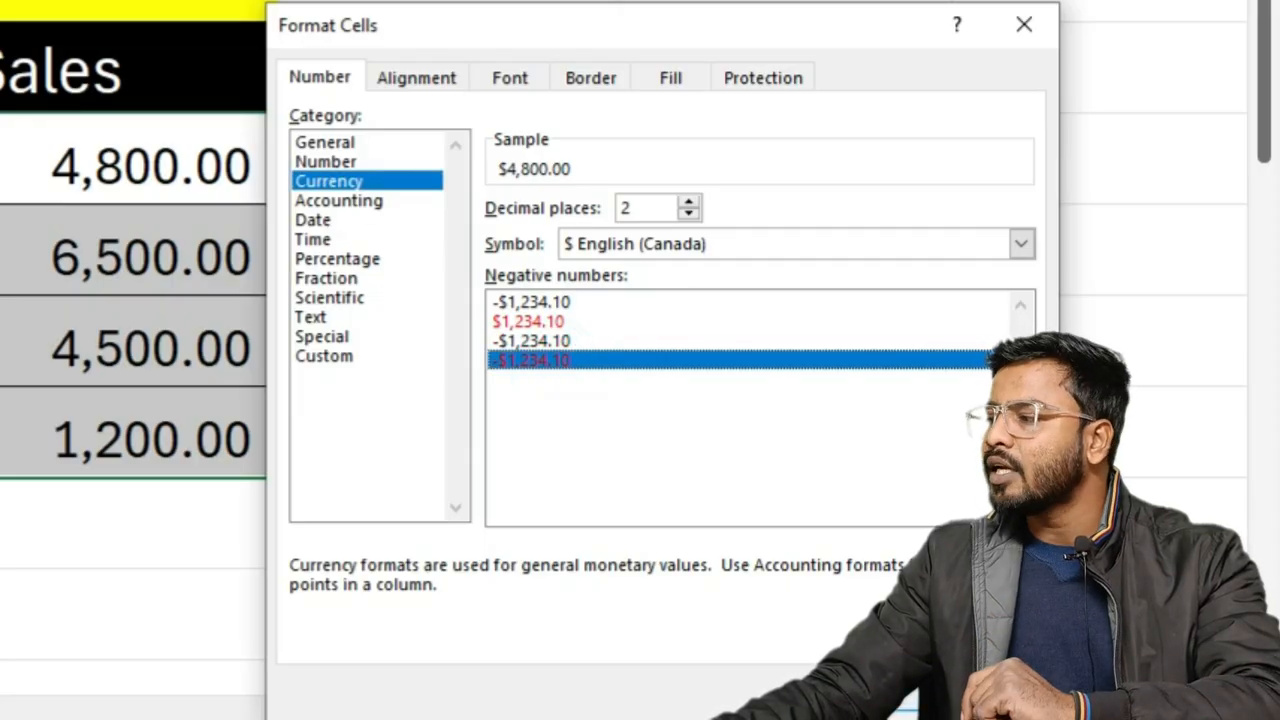
{"action": "left_click", "coordinate": [882, 716]}
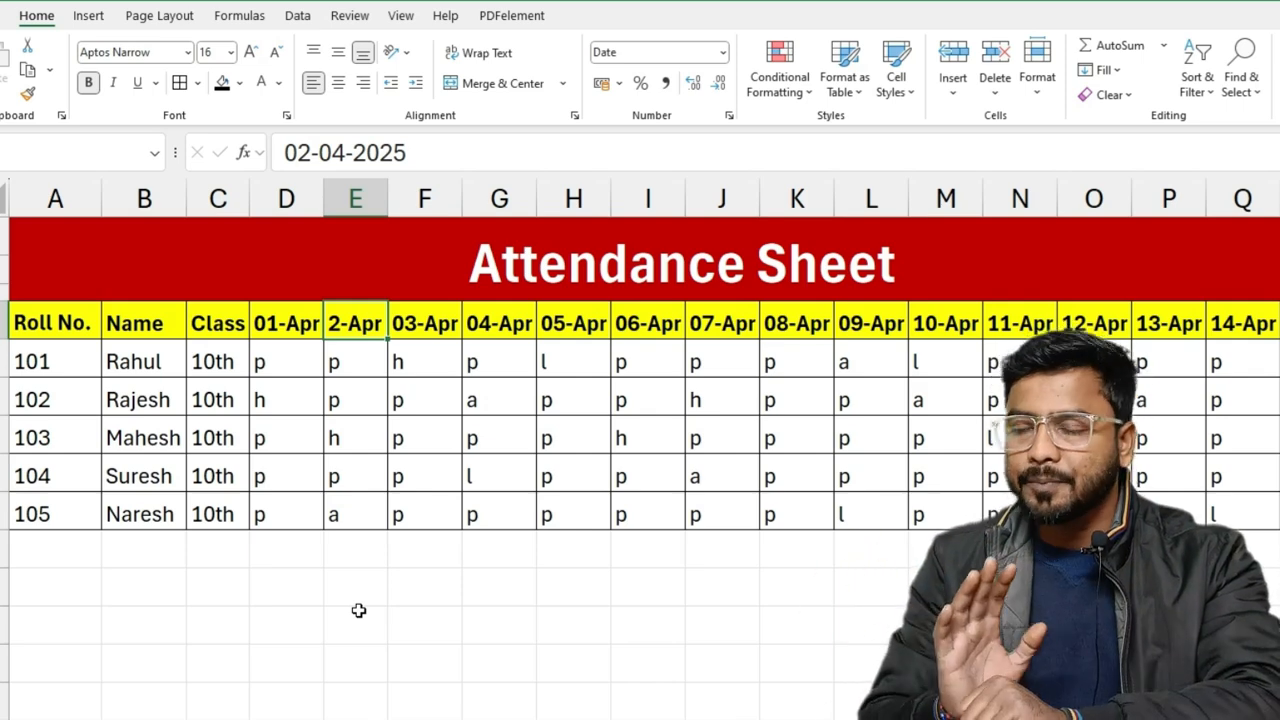
- Examine the underlying dates in the Attendance Sheet's header cells from 01-Apr to 05-Apr
{"action": "left_click", "coordinate": [283, 325]}
{"action": "left_click", "coordinate": [359, 323]}
{"action": "left_click", "coordinate": [430, 323]}
{"action": "left_click", "coordinate": [500, 323]}
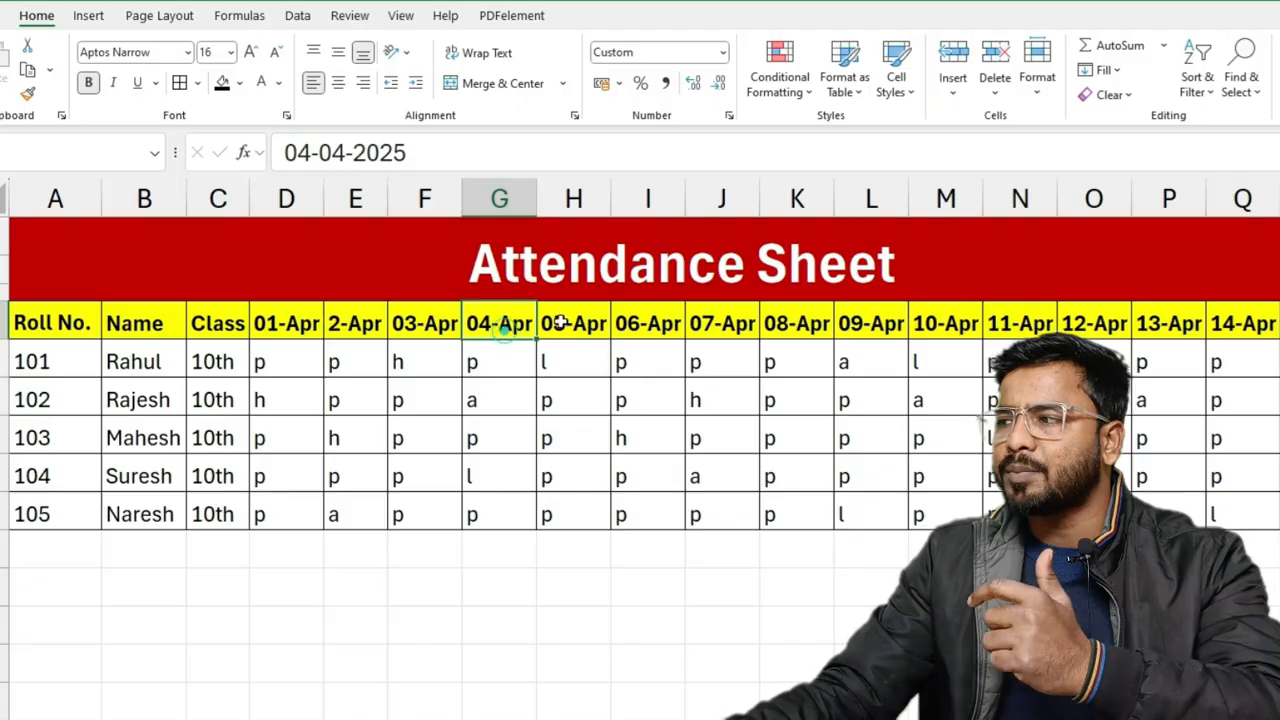
{"action": "left_click", "coordinate": [561, 323]}
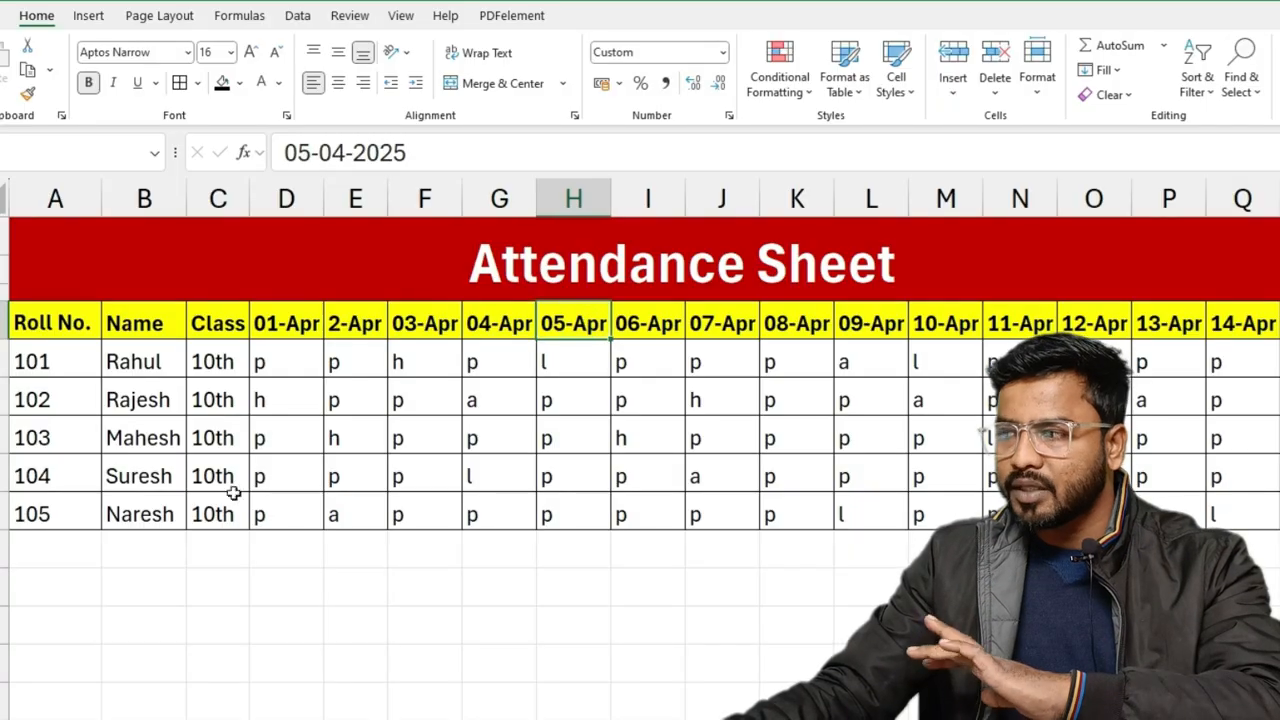
- Enter the date 5-1-2025 in an empty Class-column cell below the attendance table
{"action": "left_click", "coordinate": [218, 625]}
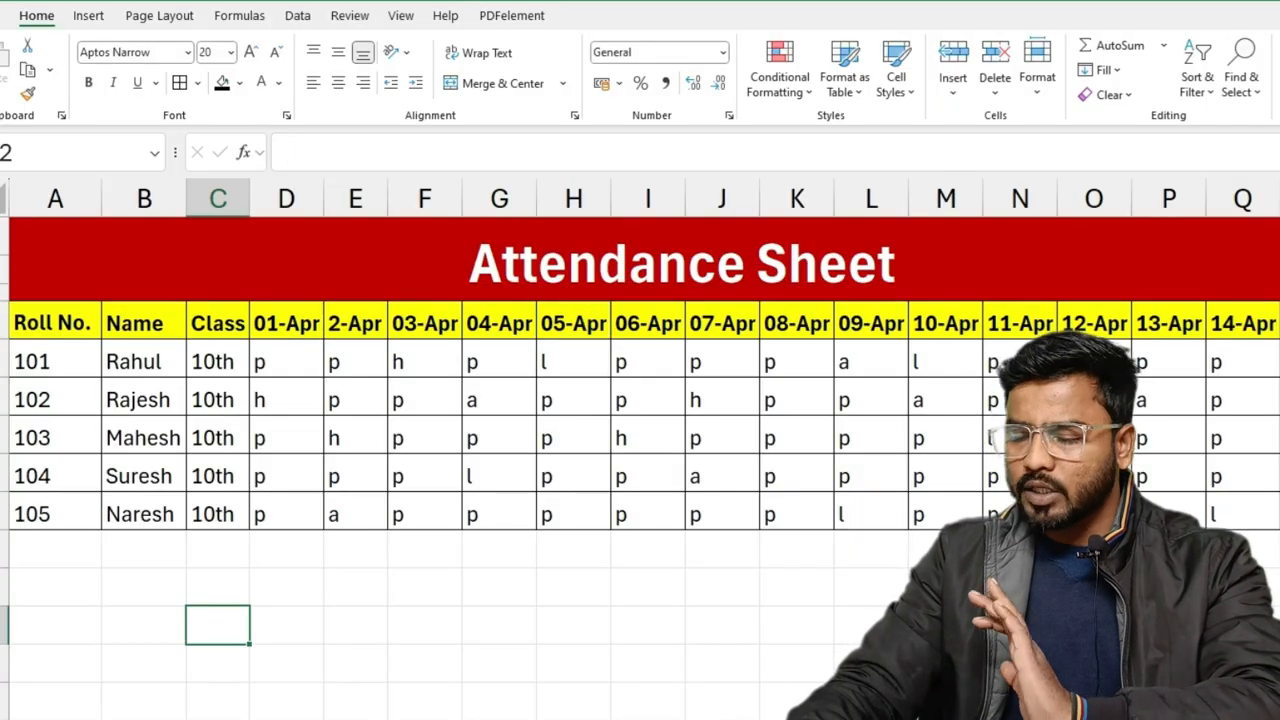
{"action": "type", "text": "5"}
{"action": "type", "text": "-01-"}
{"action": "type", "text": "2025"}
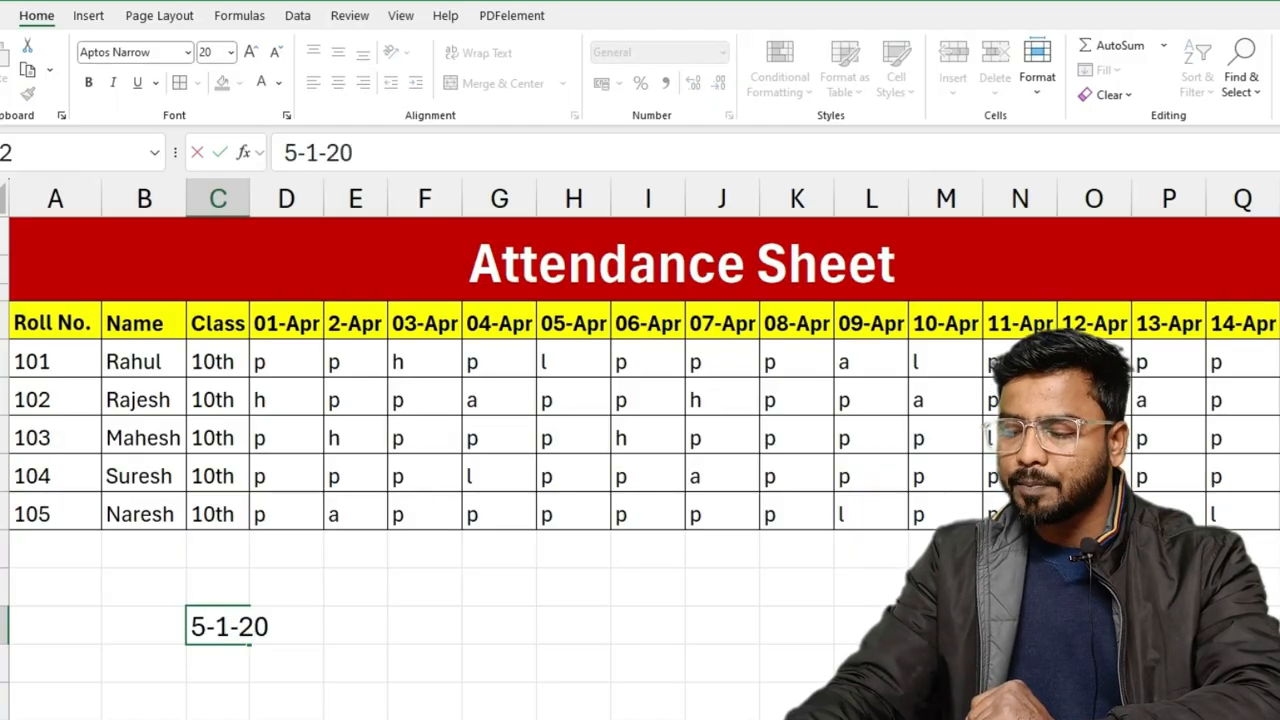
{"action": "key", "text": "Return"}
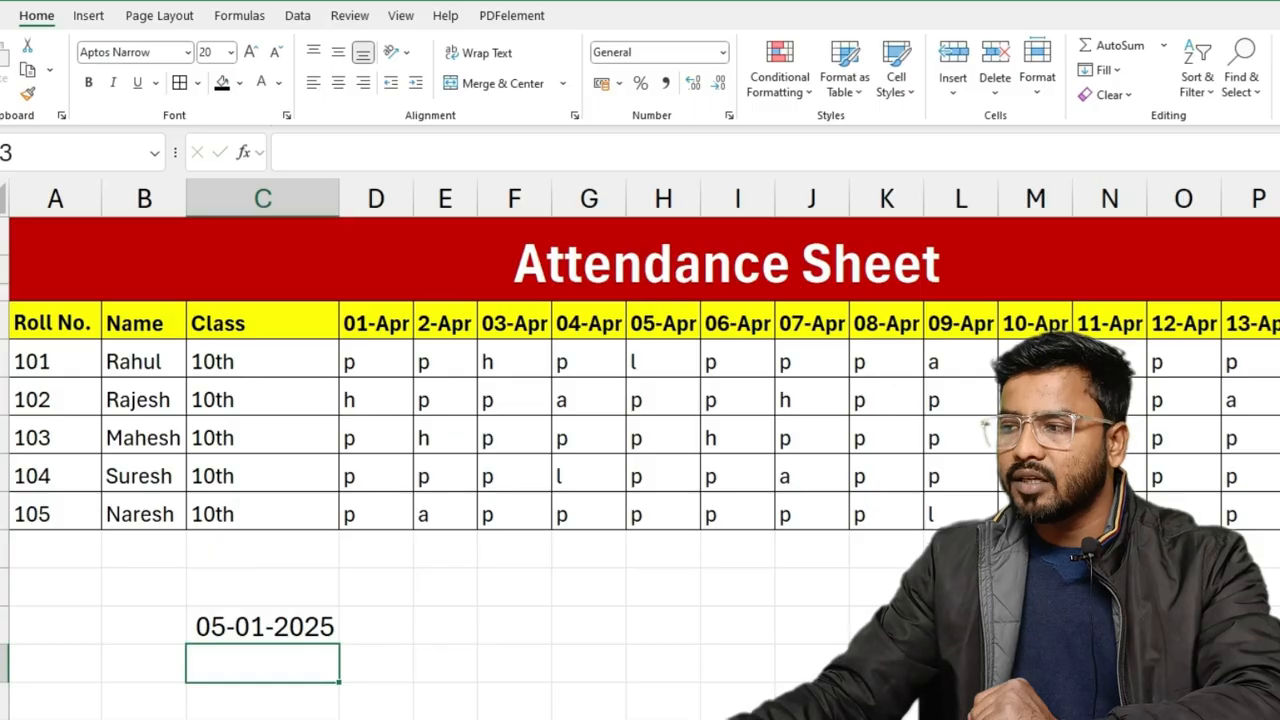
- Fill the date series from the 05-01-2025 cell across its row and autofit the widths of the filled columns
{"action": "left_click", "coordinate": [303, 626]}
{"action": "left_click_drag", "start_coordinate": [340, 643], "coordinate": [1260, 640]}
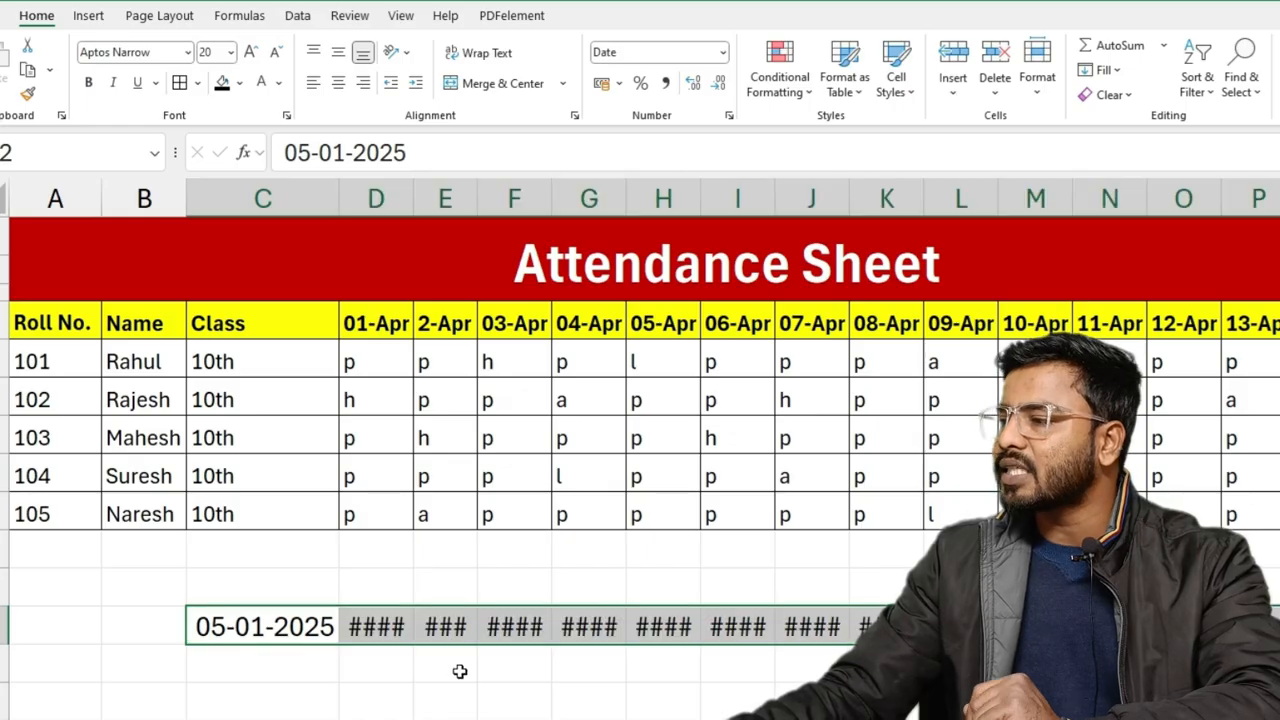
{"action": "key", "text": "alt+h"}
{"action": "key", "text": "o"}
{"action": "key", "text": "i"}
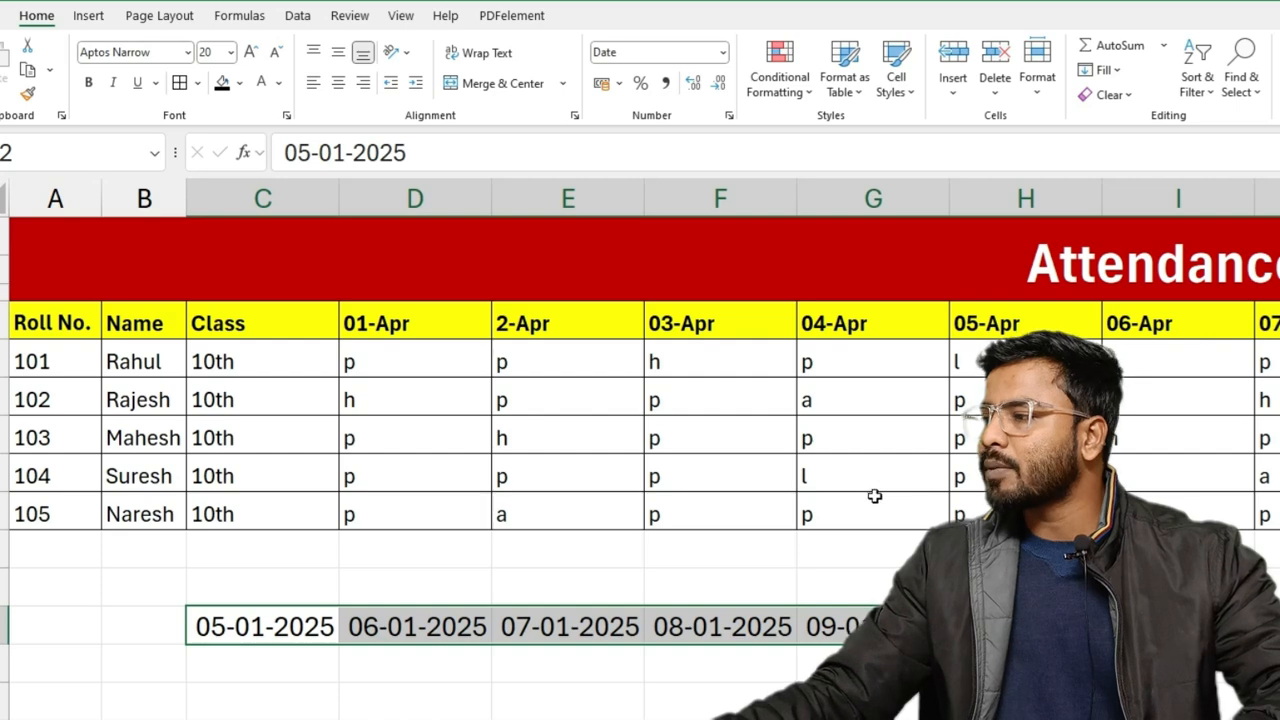
{"action": "scroll", "coordinate": [905, 561], "scroll_direction": "down", "scroll_amount": 1}
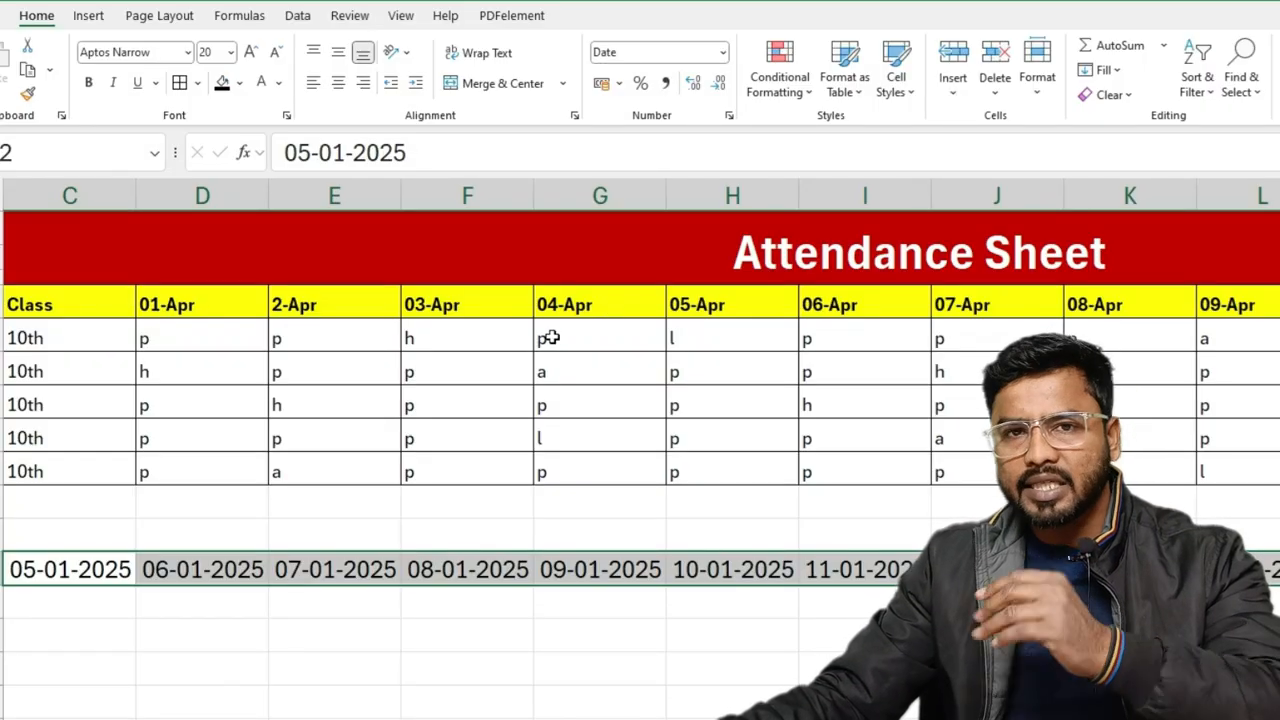
{"action": "left_click", "coordinate": [163, 631]}
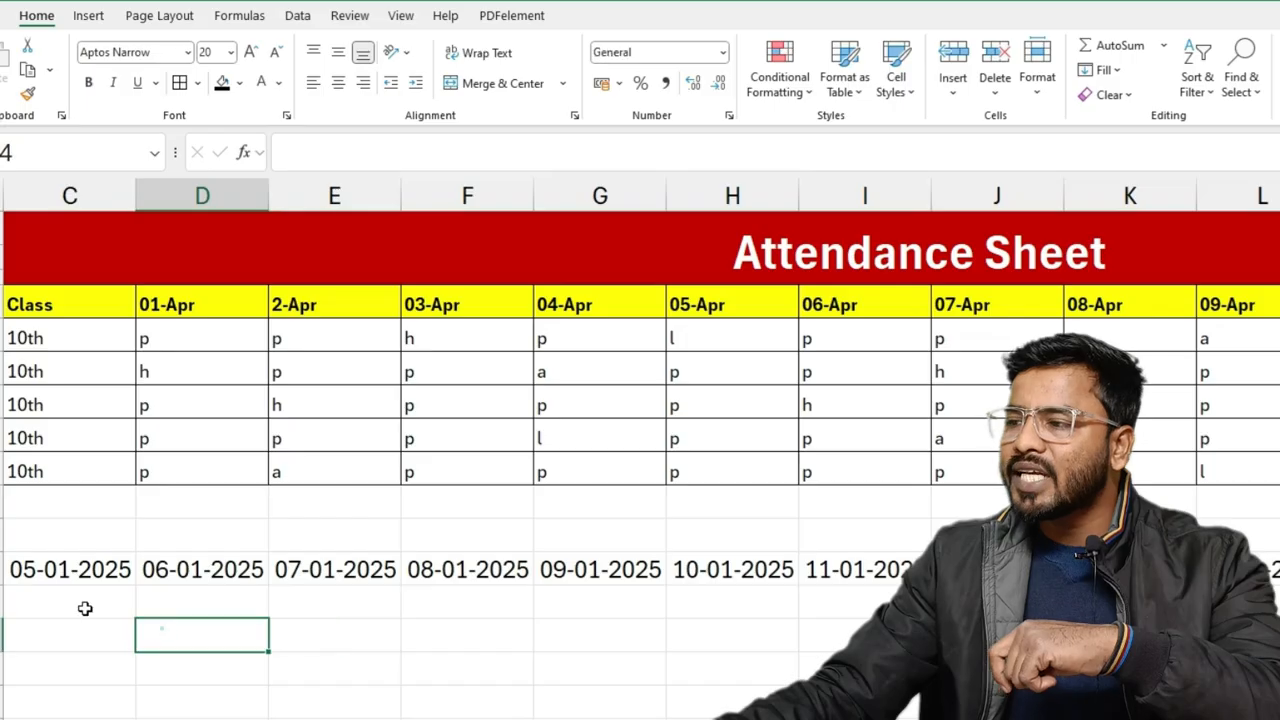
- Format the first two dates of the filled row, in columns C and D, with the long date type 14 March 2012
{"action": "left_click_drag", "start_coordinate": [54, 573], "coordinate": [1275, 572]}
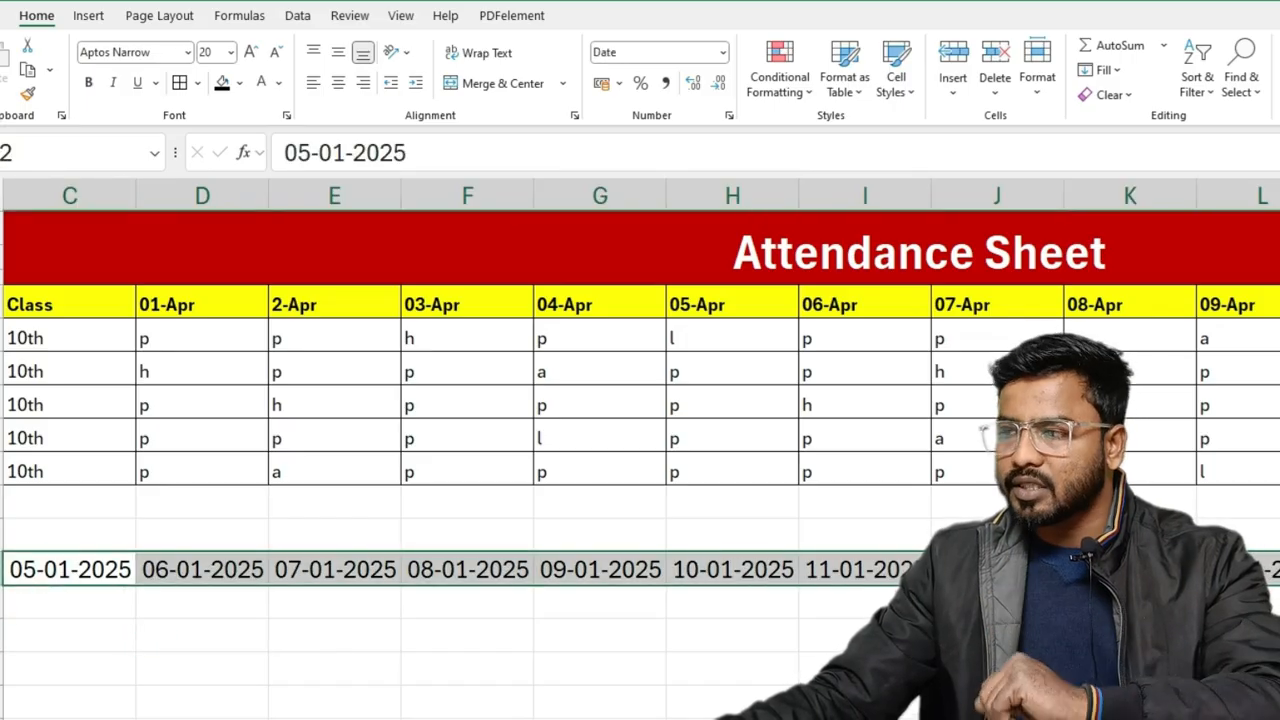
{"action": "left_click", "coordinate": [166, 634]}
{"action": "left_click_drag", "start_coordinate": [69, 569], "coordinate": [190, 567]}
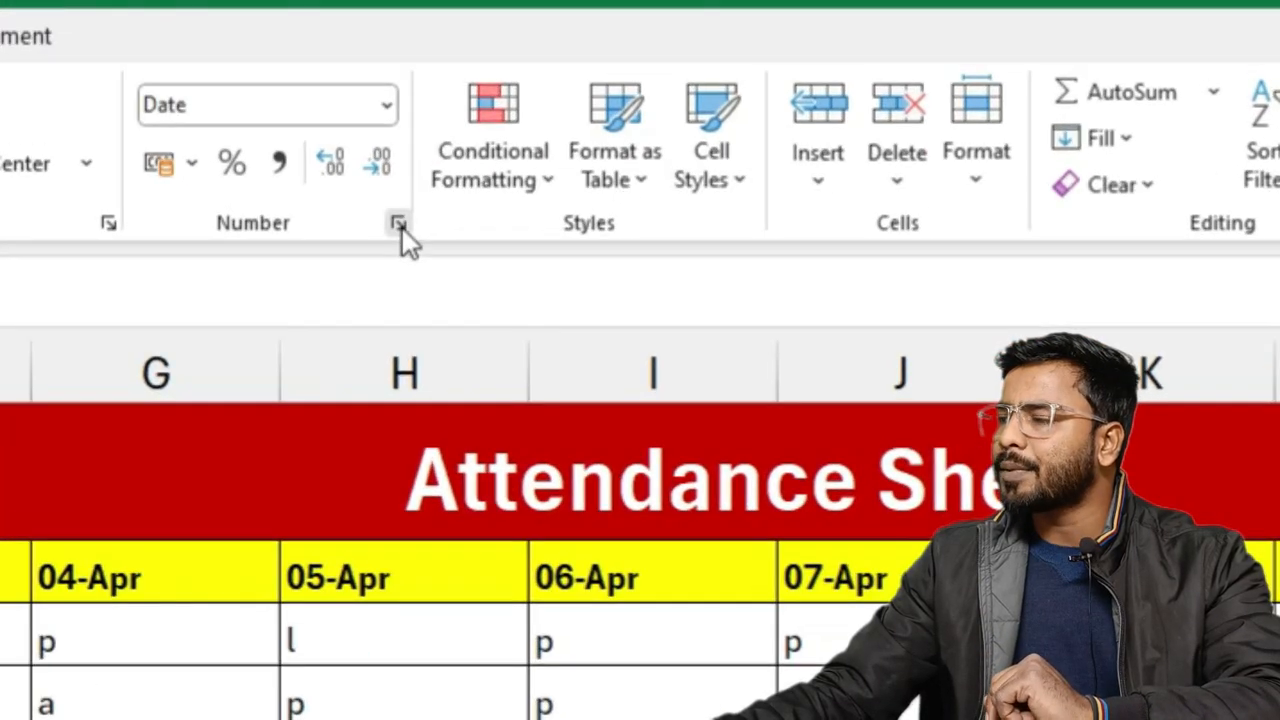
{"action": "left_click", "coordinate": [398, 224]}
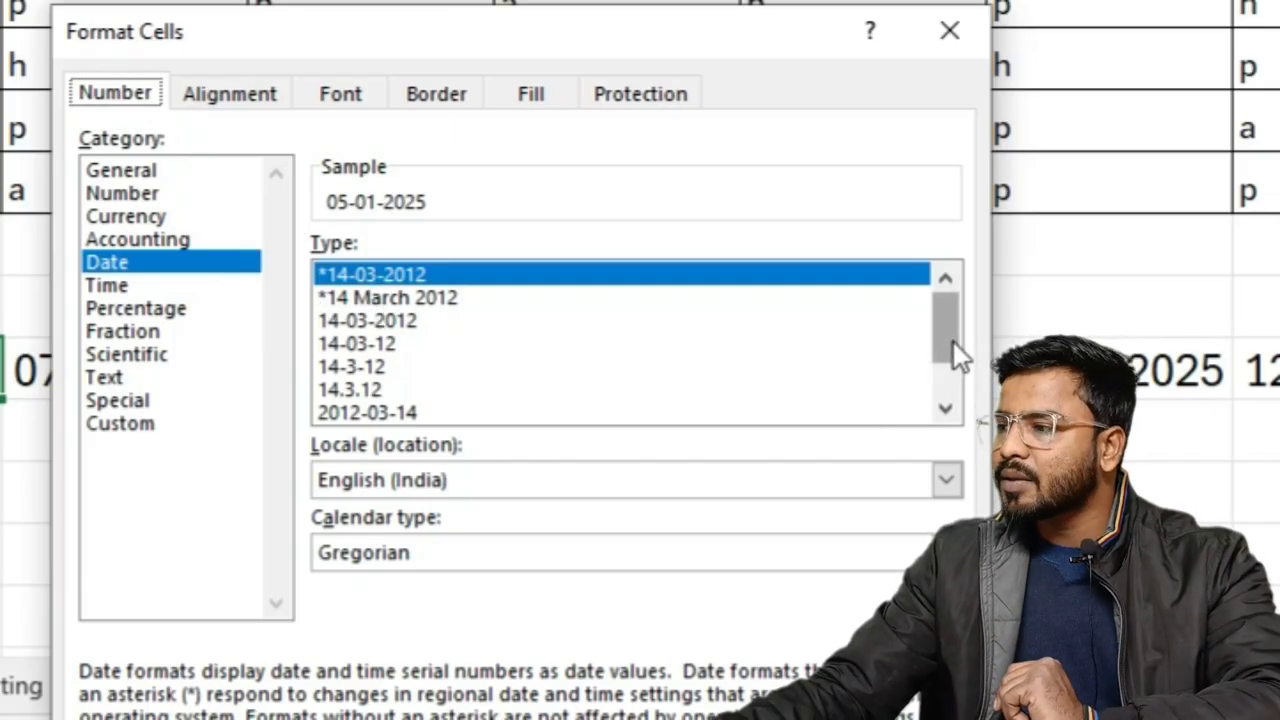
{"action": "left_click_drag", "start_coordinate": [953, 342], "coordinate": [957, 369]}
{"action": "scroll", "coordinate": [390, 305], "scroll_direction": "up", "scroll_amount": 1}
{"action": "scroll", "coordinate": [390, 305], "scroll_direction": "down", "scroll_amount": 1}
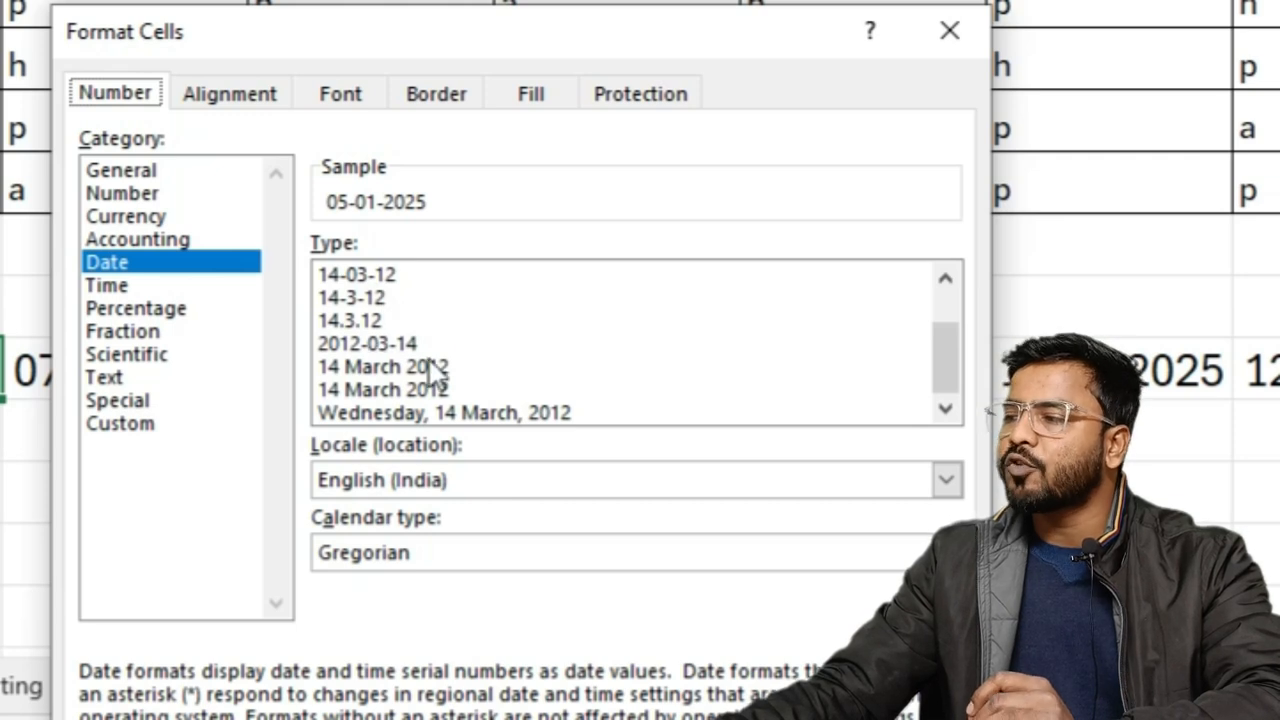
{"action": "left_click", "coordinate": [389, 364]}
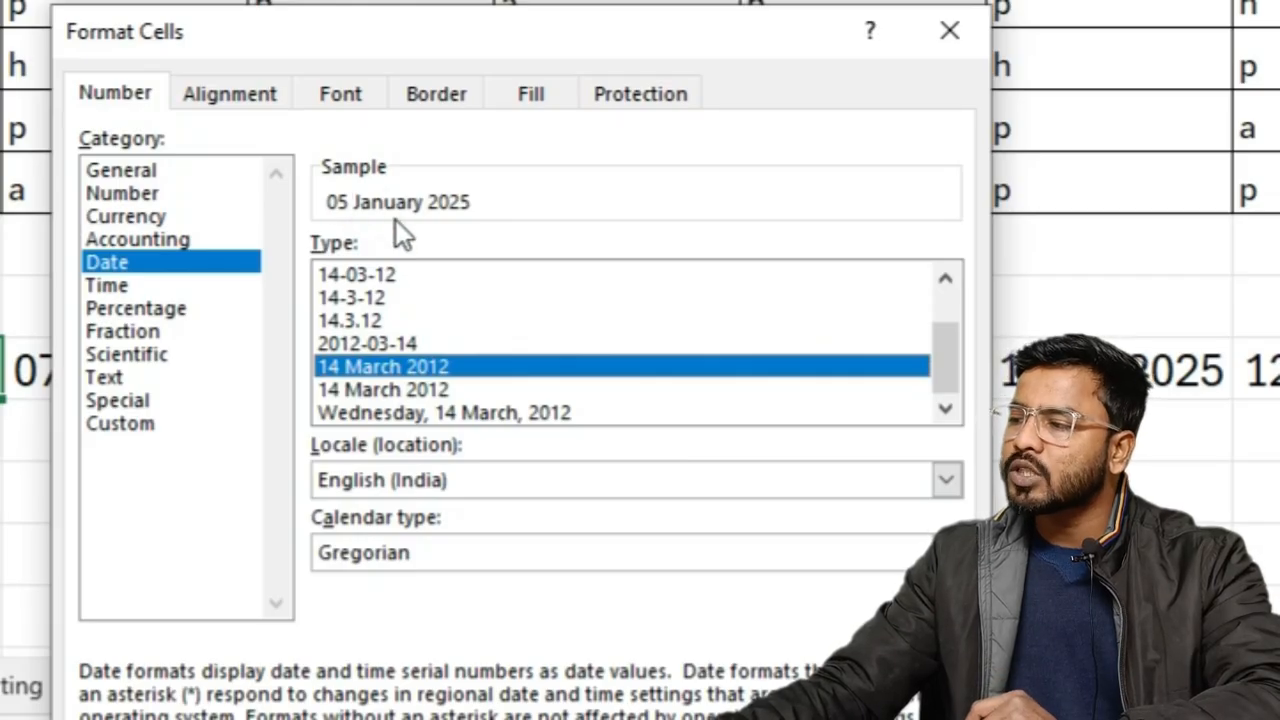
{"action": "key", "text": "Return"}
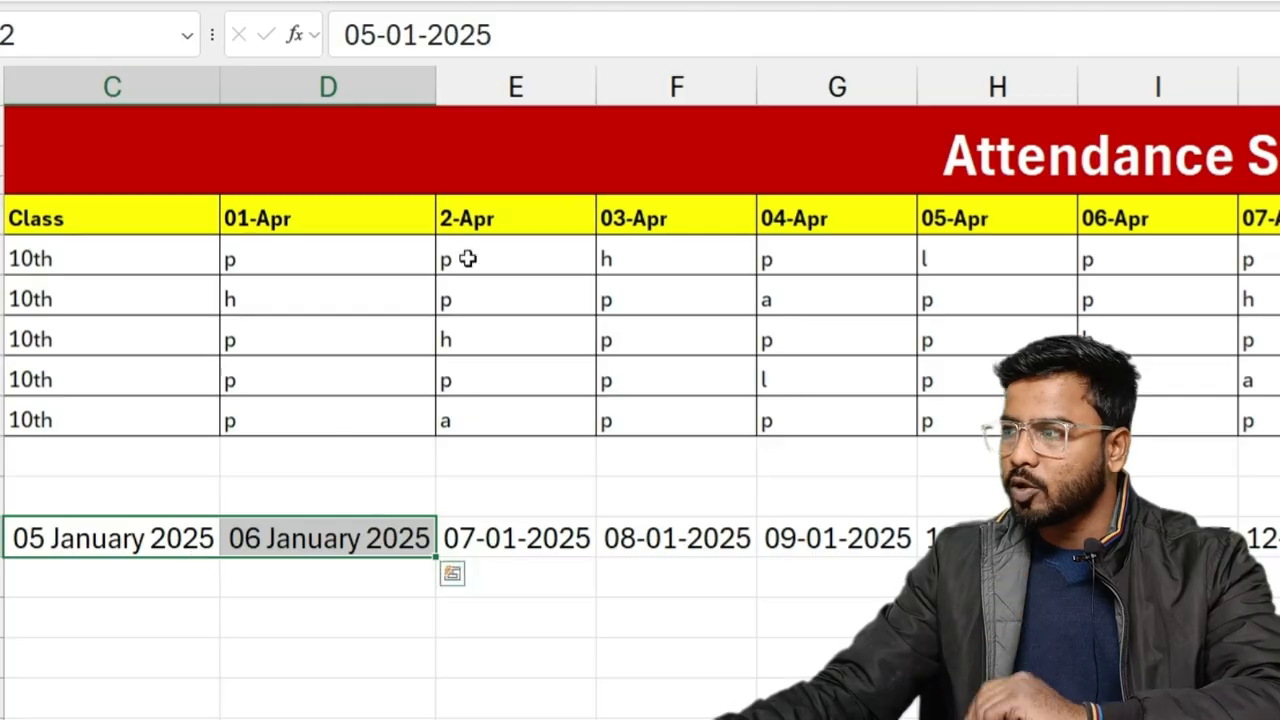
- Change the two selected dates to the short dotted date type 14.3.12
{"action": "key", "text": "ctrl+1"}
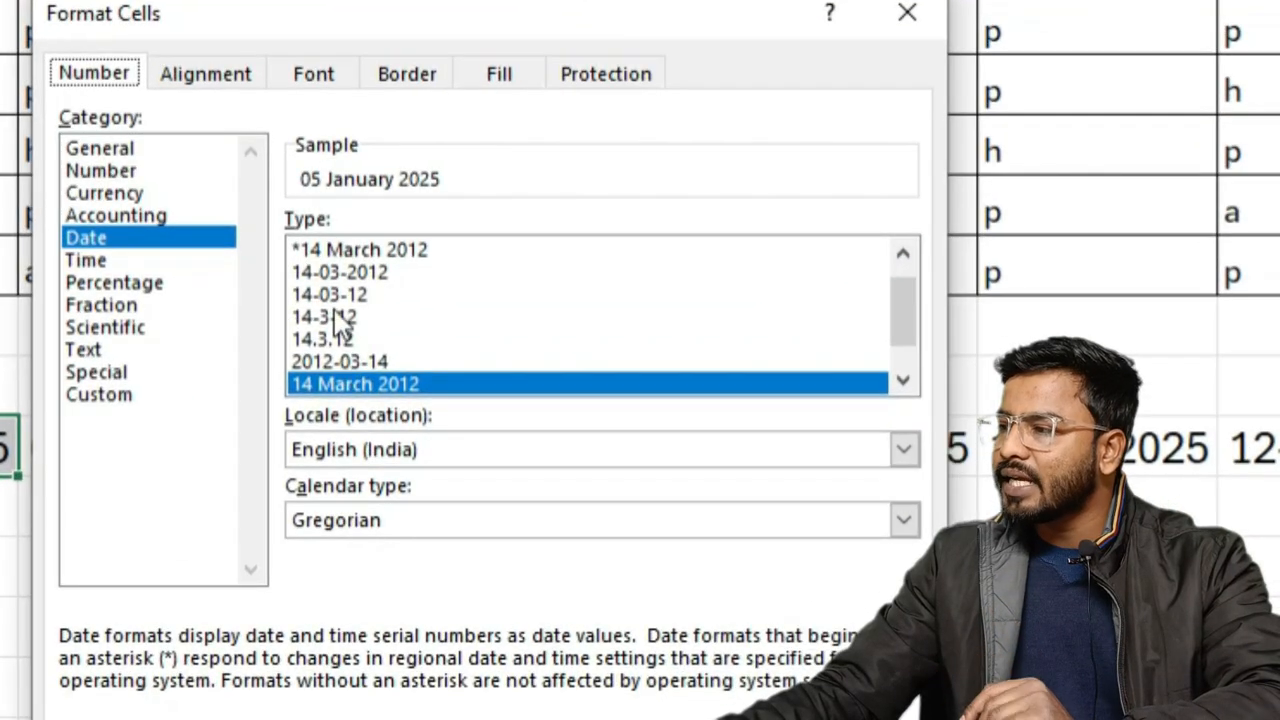
{"action": "left_click", "coordinate": [415, 358]}
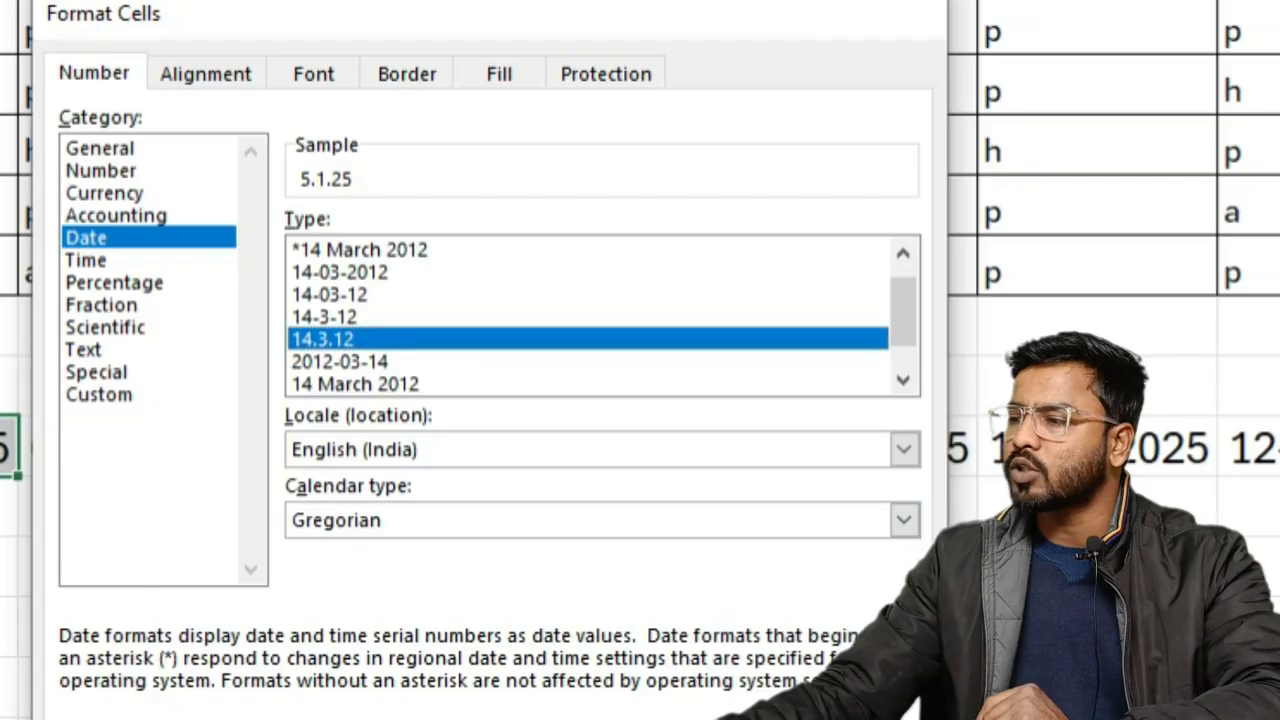
{"action": "left_click", "coordinate": [735, 715]}
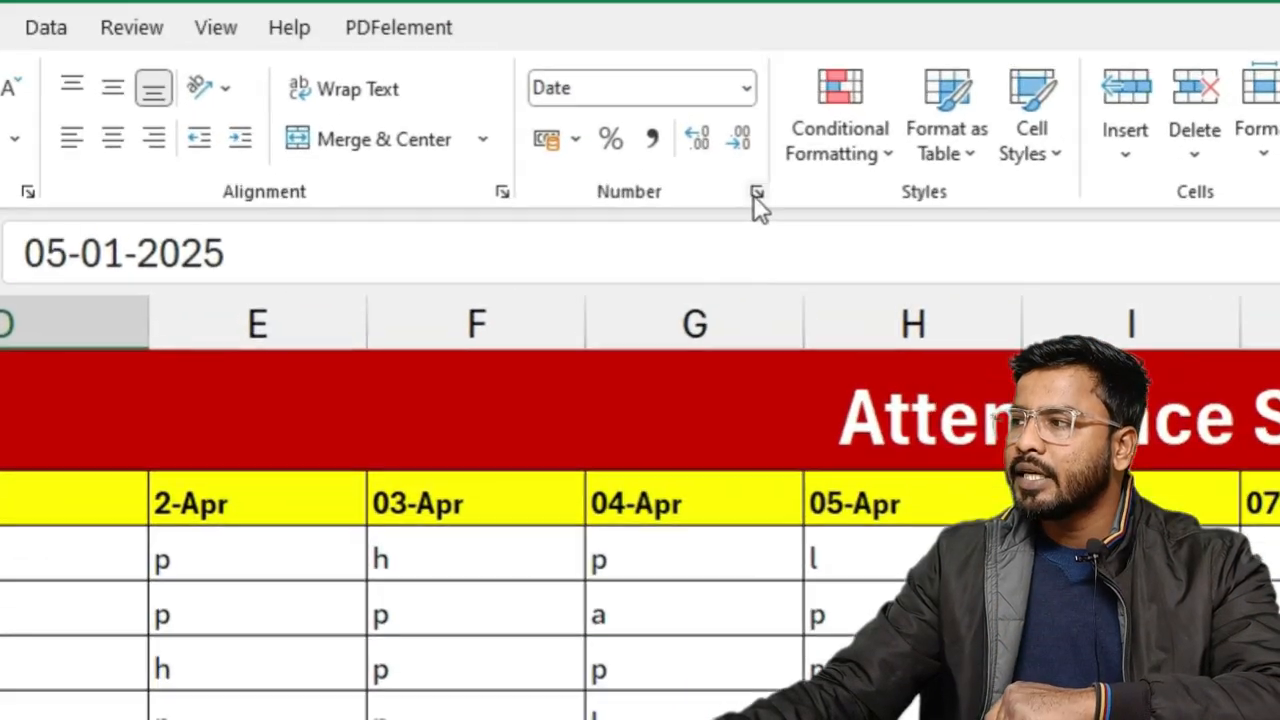
- Replace the custom number format code of the two selected dates with dd-mm
{"action": "left_click", "coordinate": [757, 197]}
{"action": "left_click", "coordinate": [428, 435]}
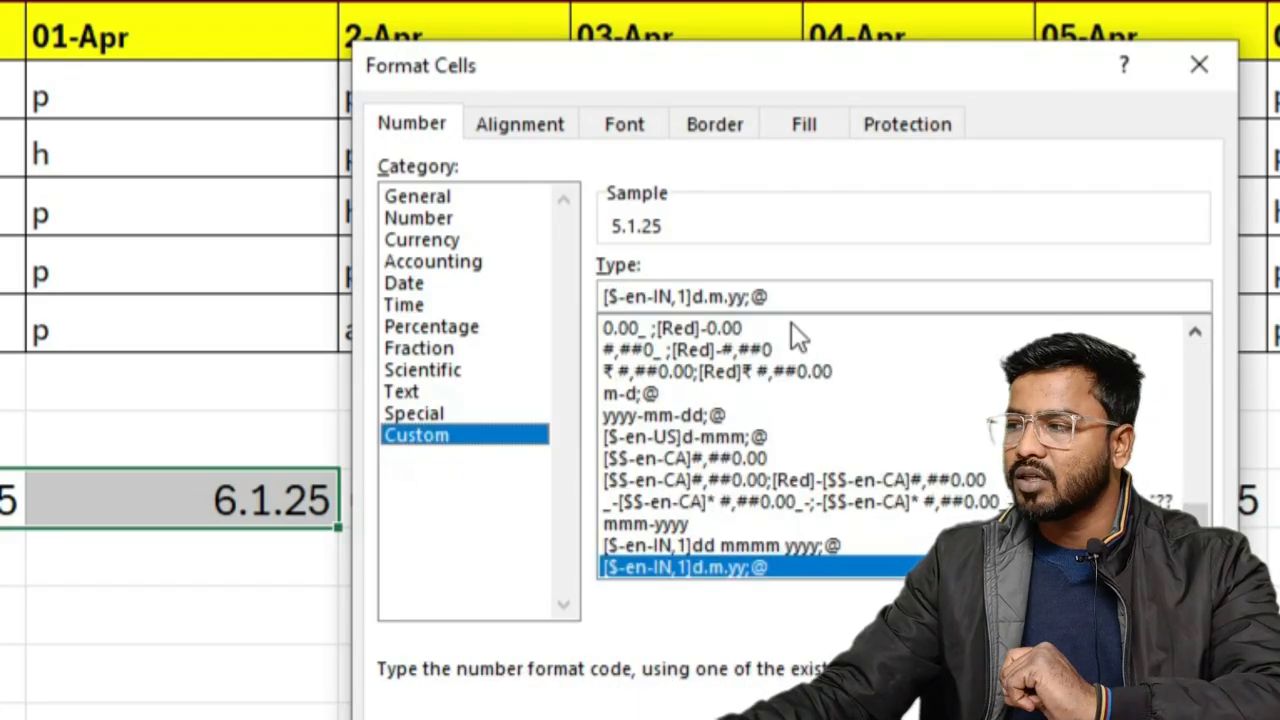
{"action": "left_click_drag", "start_coordinate": [803, 297], "coordinate": [606, 297]}
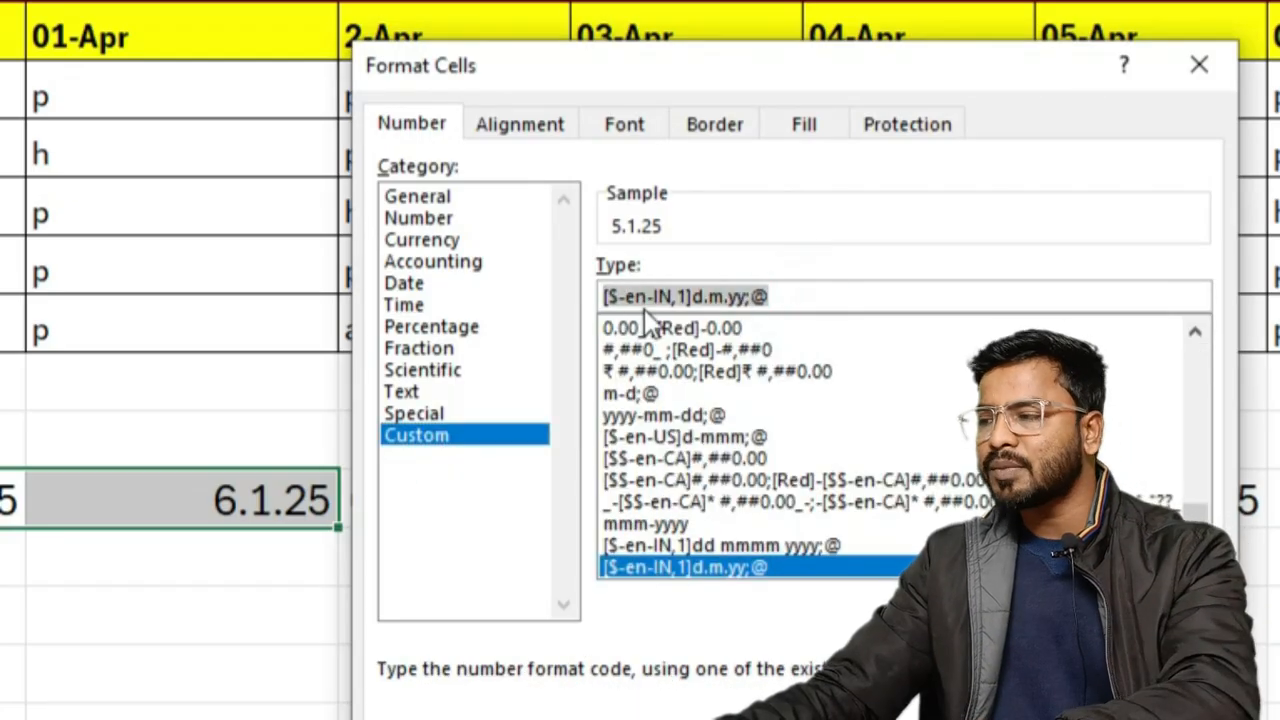
{"action": "key", "text": "BackSpace"}
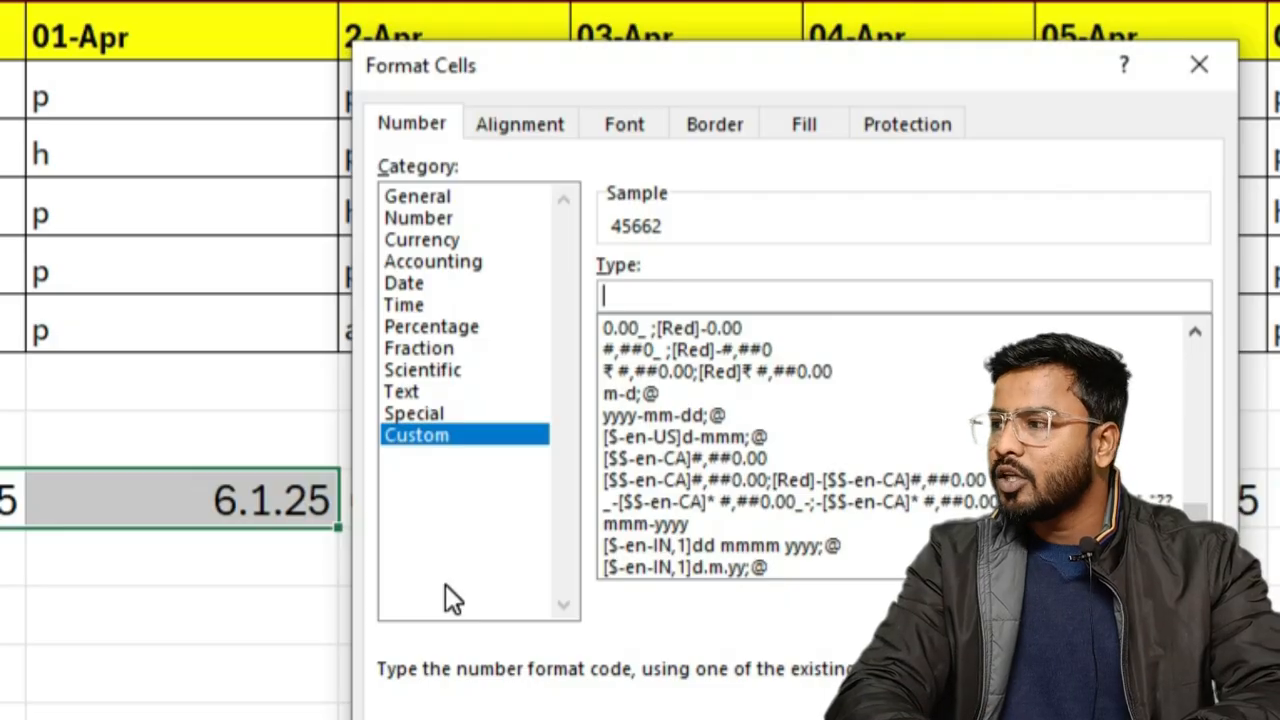
{"action": "type", "text": "dd"}
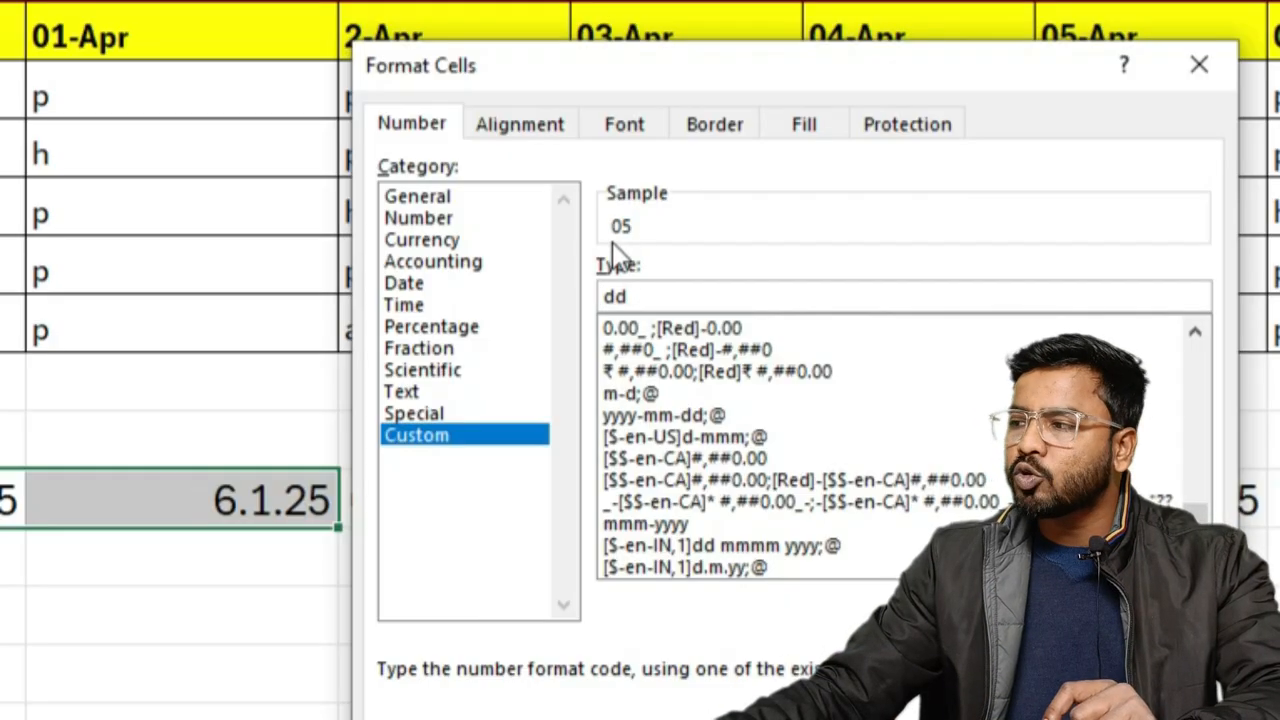
{"action": "type", "text": "-"}
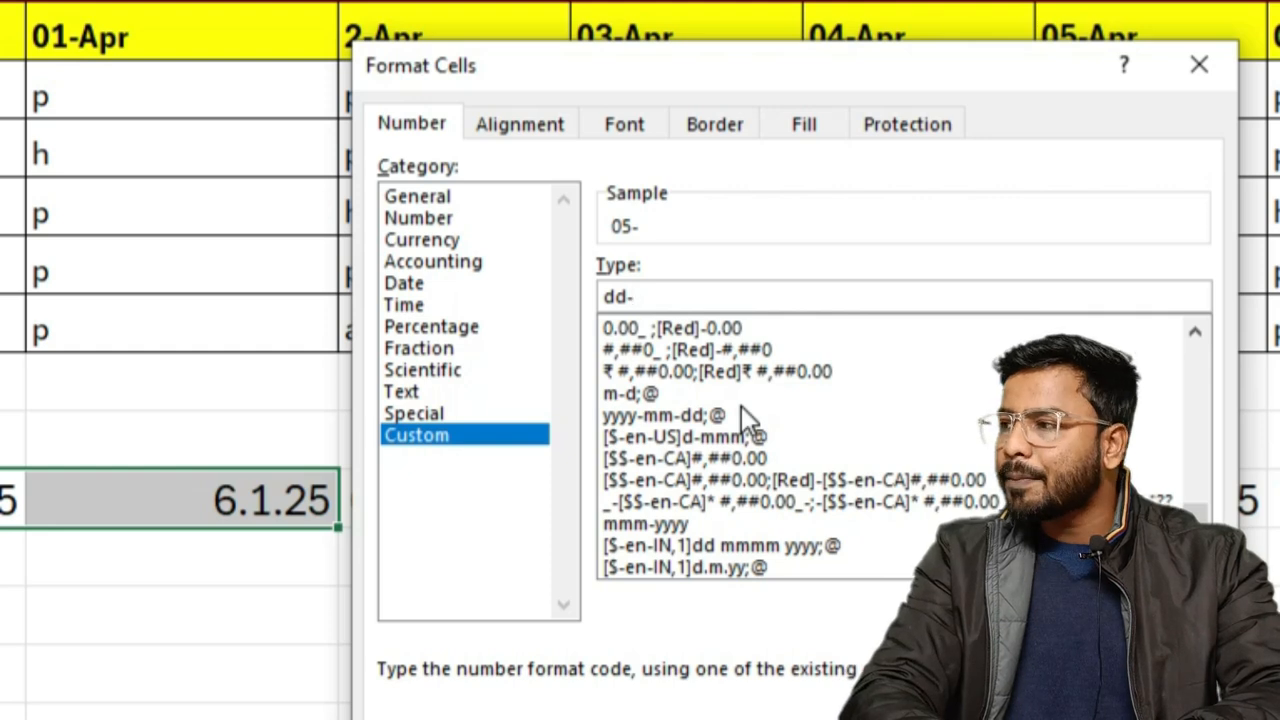
{"action": "type", "text": "mm"}
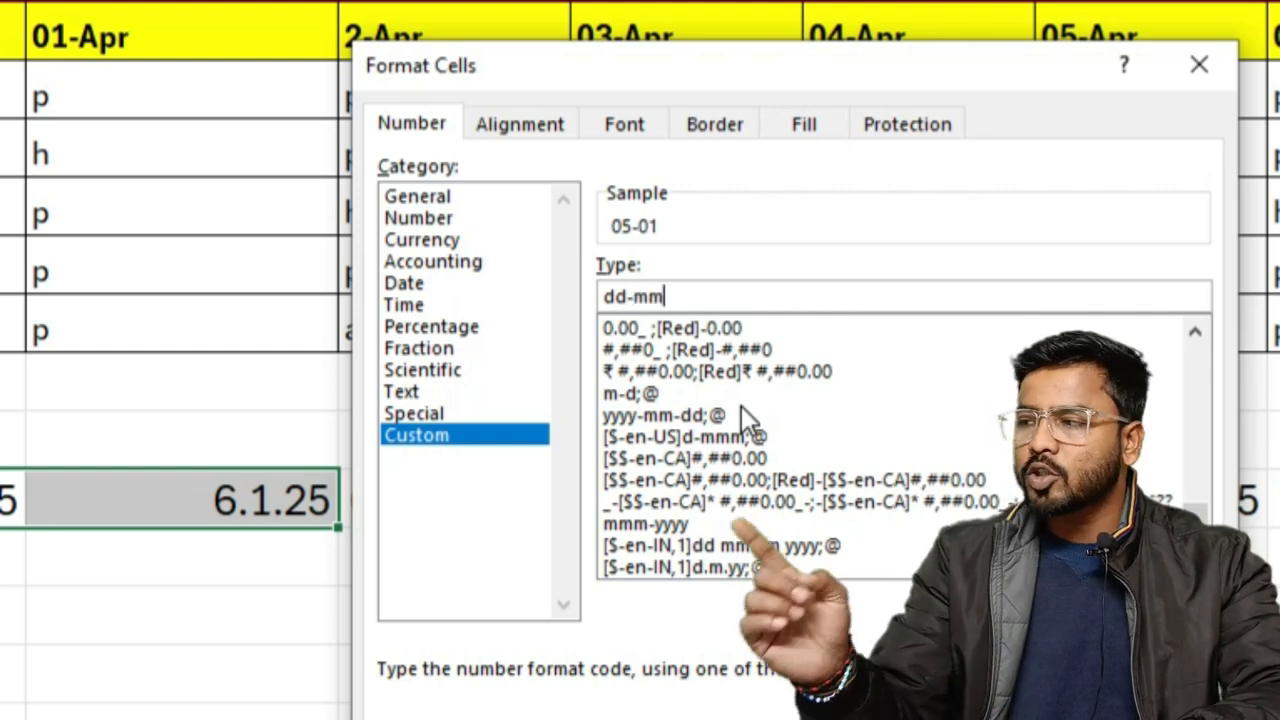
- Try the month codes mmm and mmmm in the custom format sample, and keep the three-letter month code mmm
{"action": "type", "text": "m"}
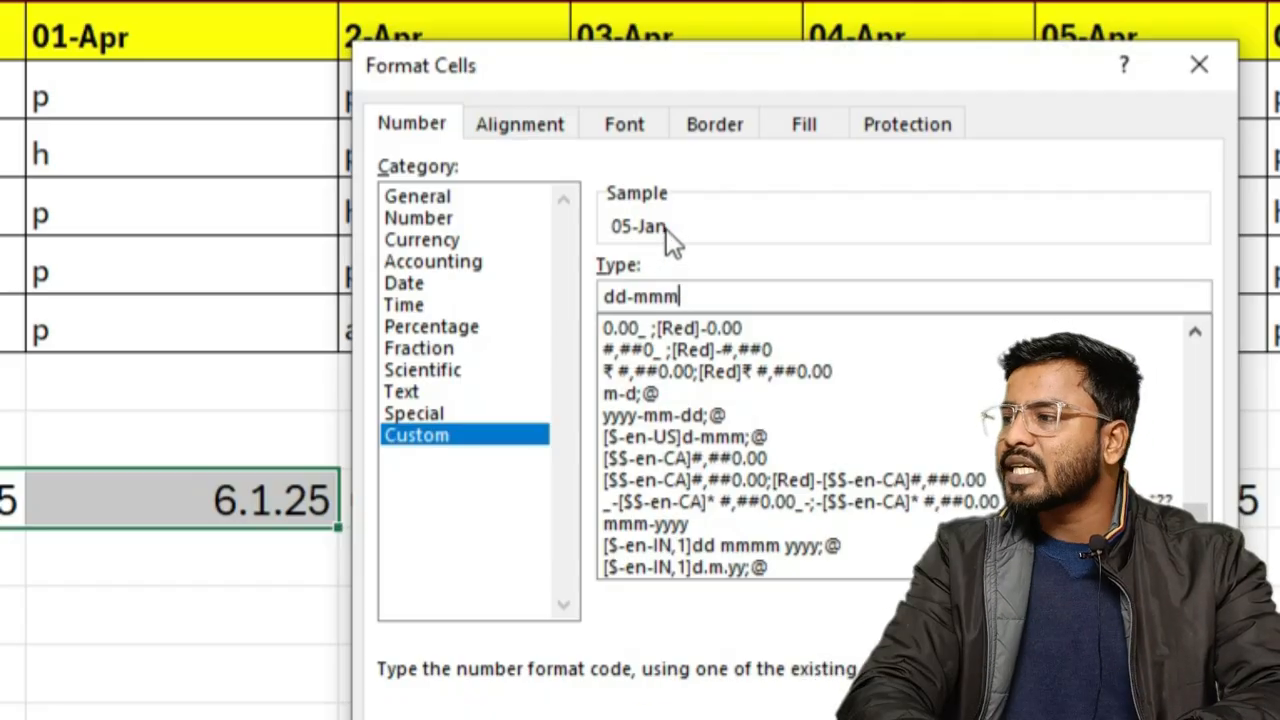
{"action": "type", "text": "m"}
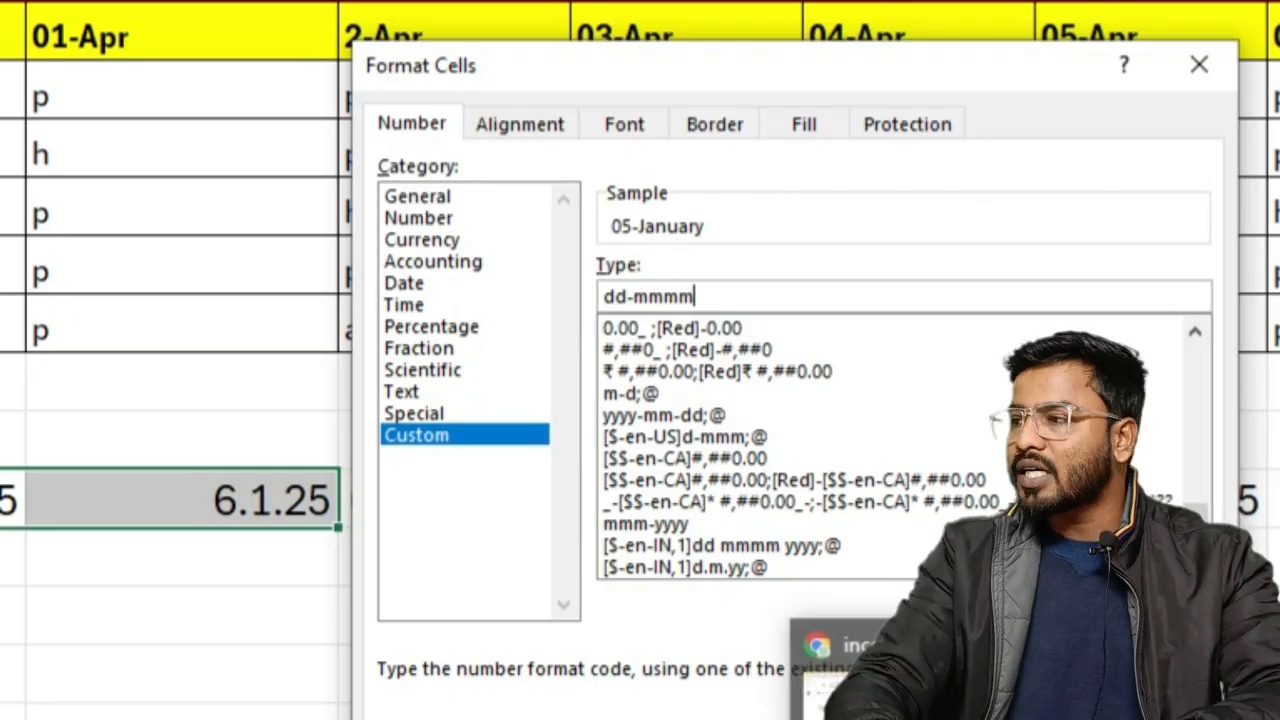
{"action": "key", "text": "BackSpace"}
{"action": "key", "text": "BackSpace"}
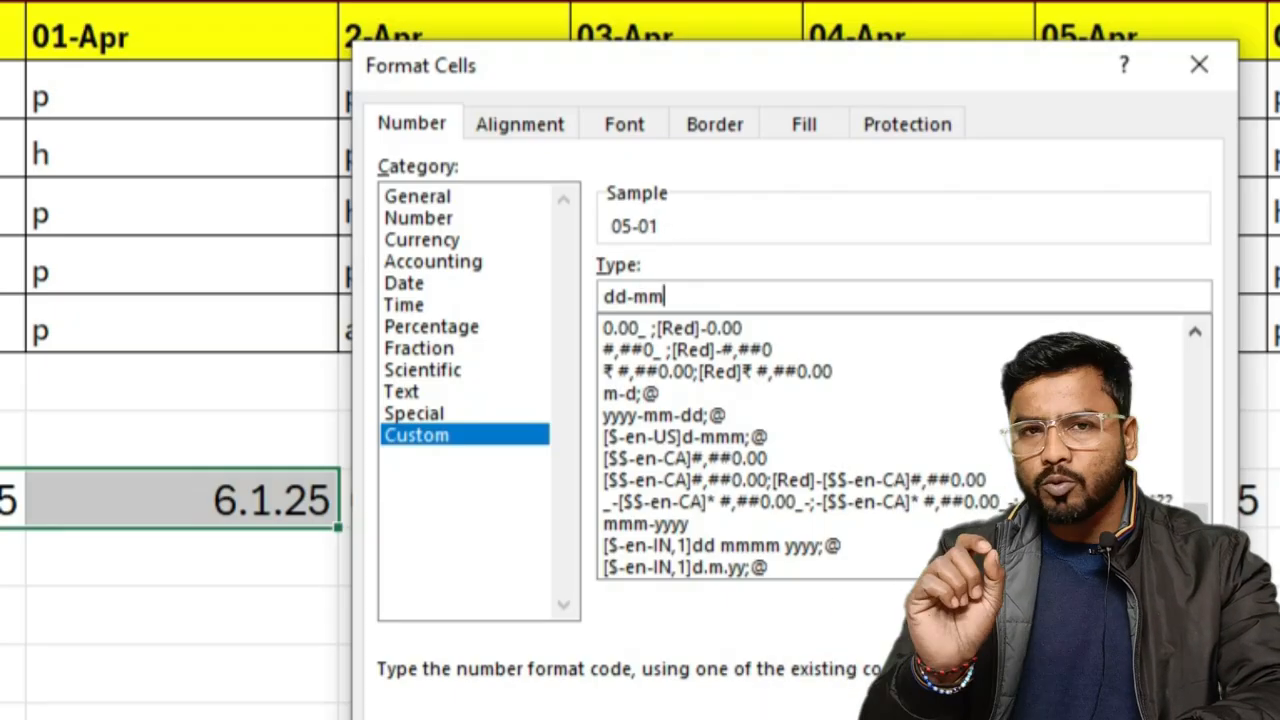
{"action": "type", "text": "m"}
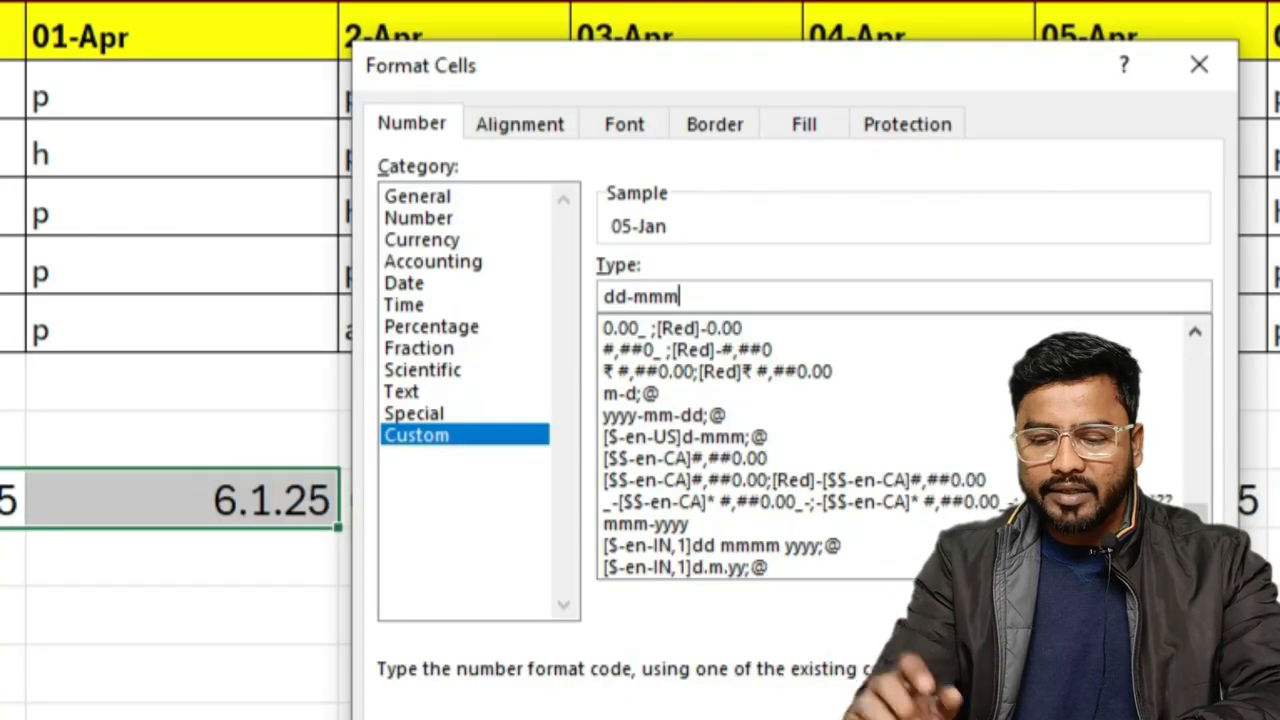
{"action": "type", "text": "m"}
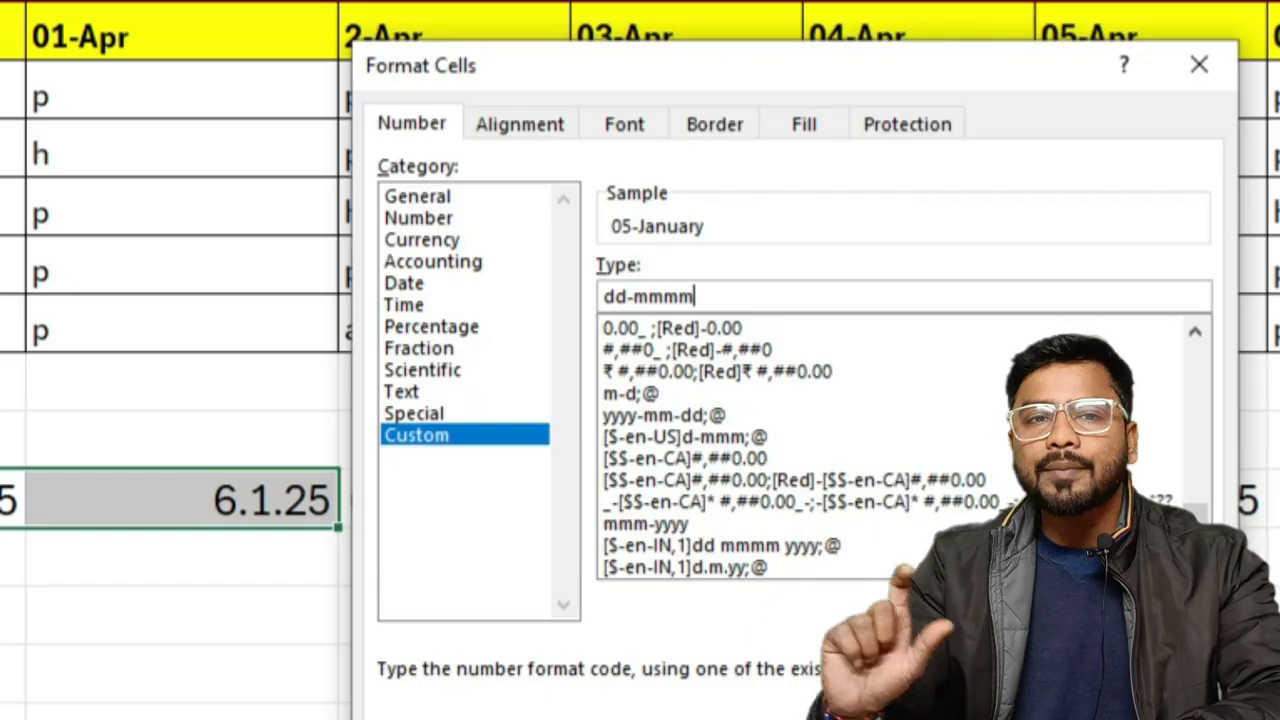
{"action": "key", "text": "BackSpace"}
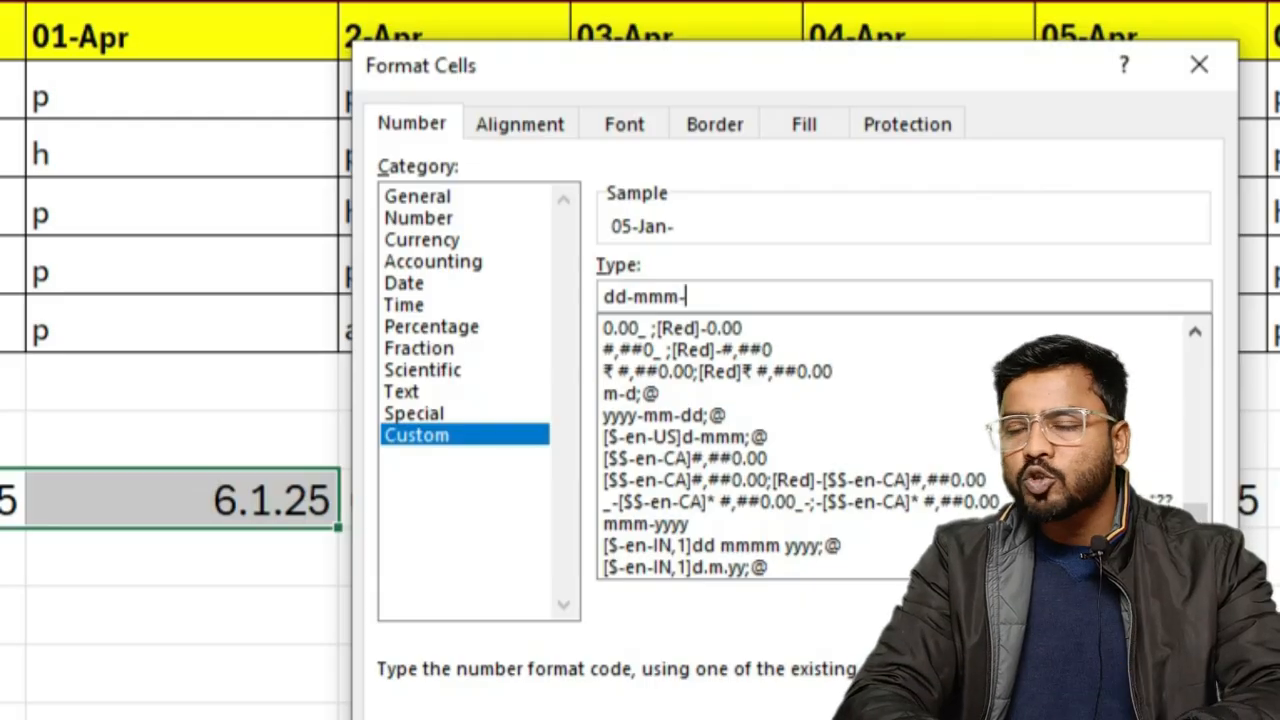
- Try the year codes yy and yyy at the end of the custom date format, and remove the year part again
{"action": "type", "text": "yy"}
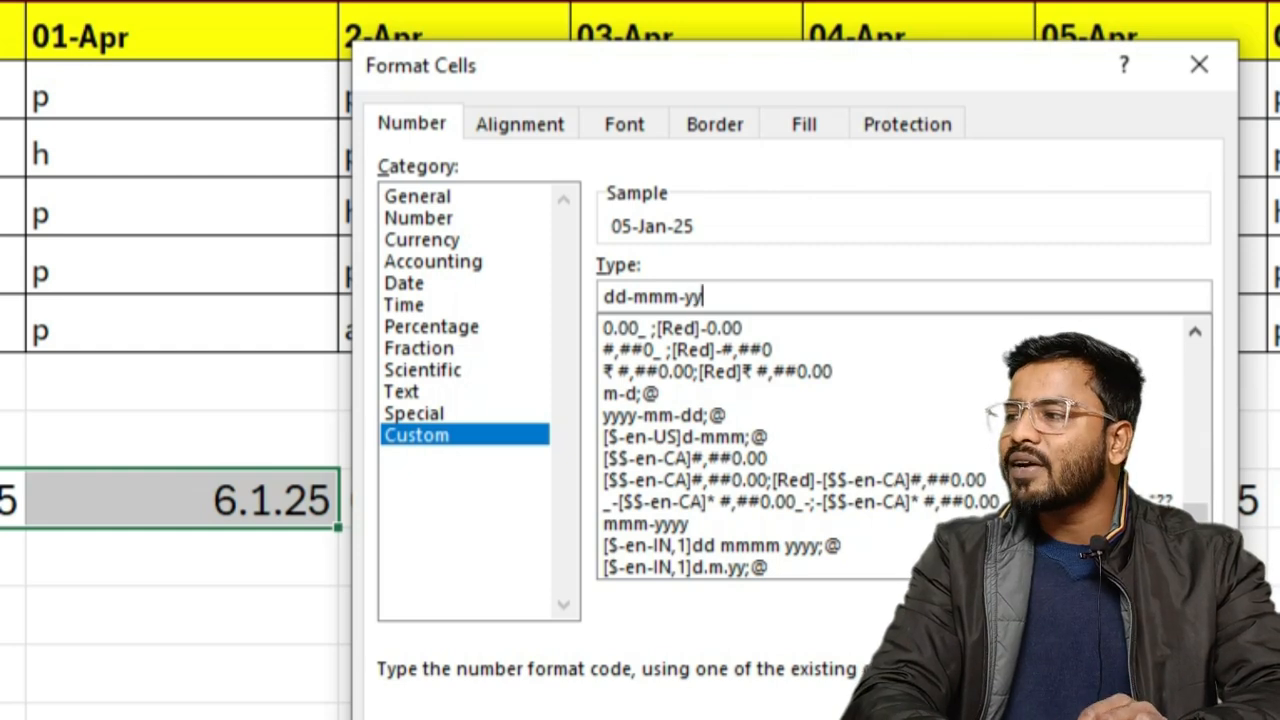
{"action": "type", "text": "y"}
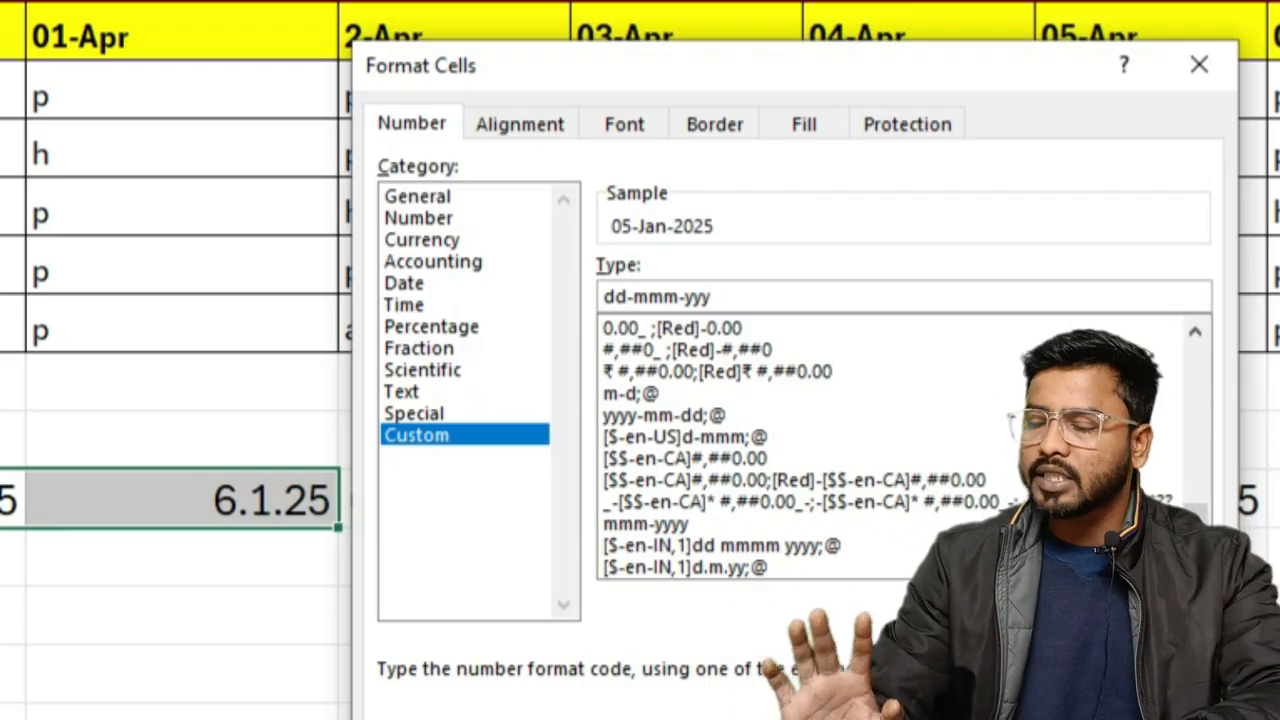
{"action": "key", "text": "BackSpace"}
{"action": "key", "text": "BackSpace"}
{"action": "key", "text": "BackSpace"}
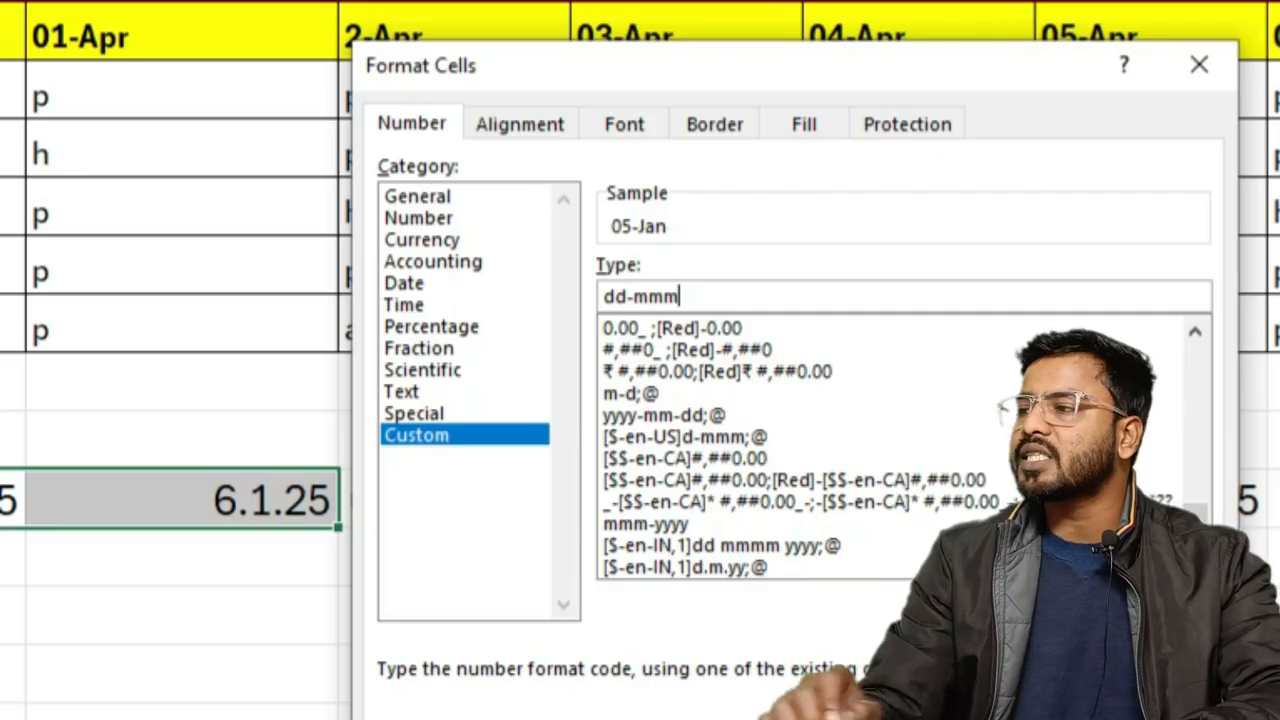
- Try a single d as the day code, restore dd, and apply the custom format dd-mmm to the two dates
{"action": "left_click", "coordinate": [617, 298]}
{"action": "key", "text": "BackSpace"}
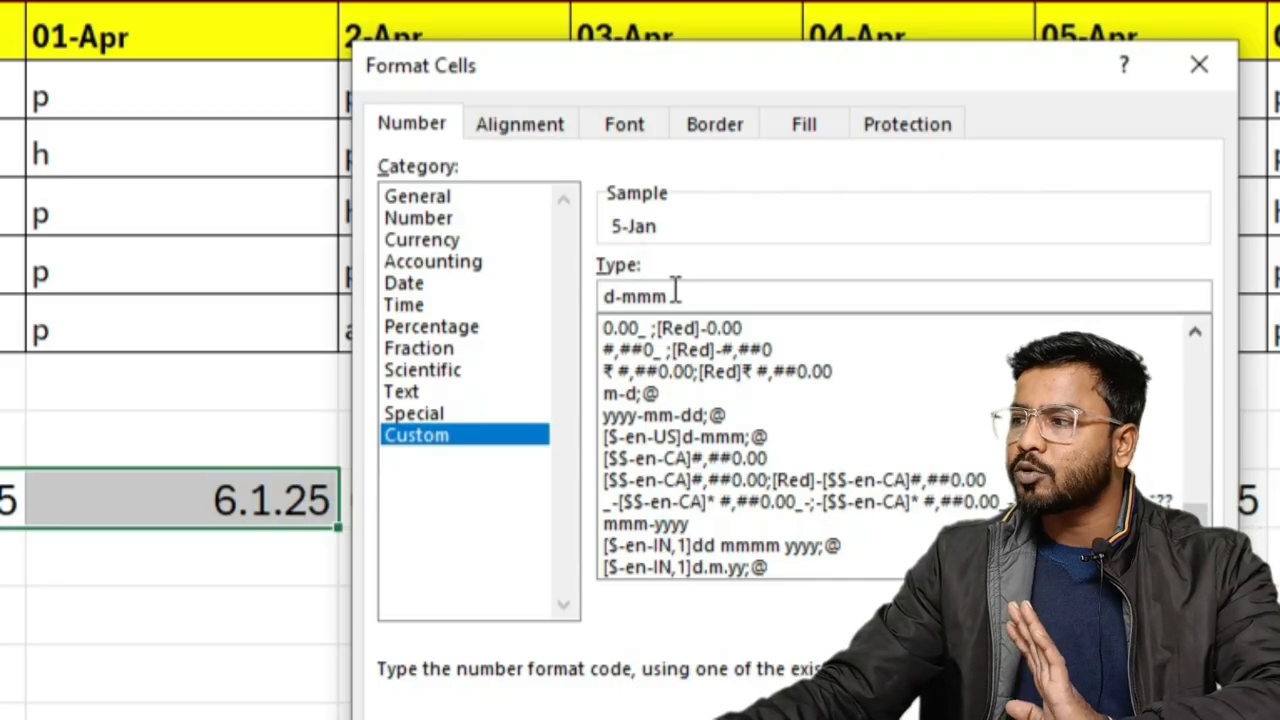
{"action": "type", "text": "d"}
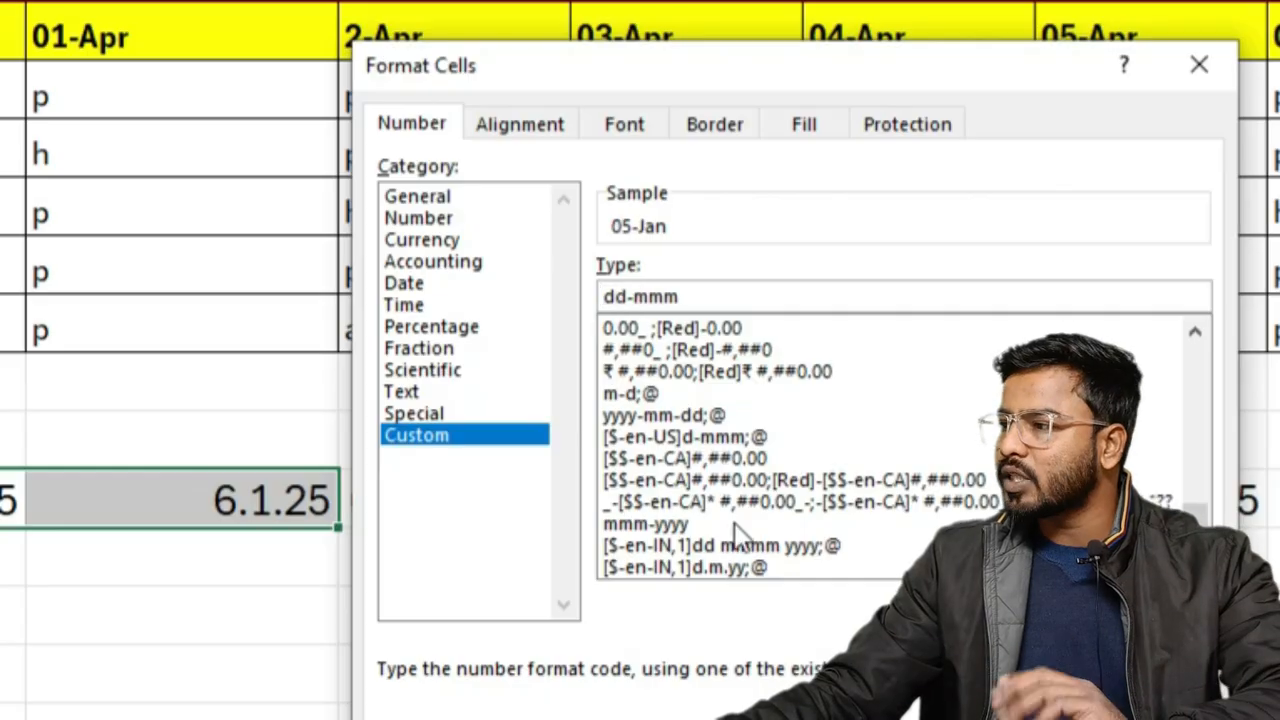
{"action": "key", "text": "Return"}
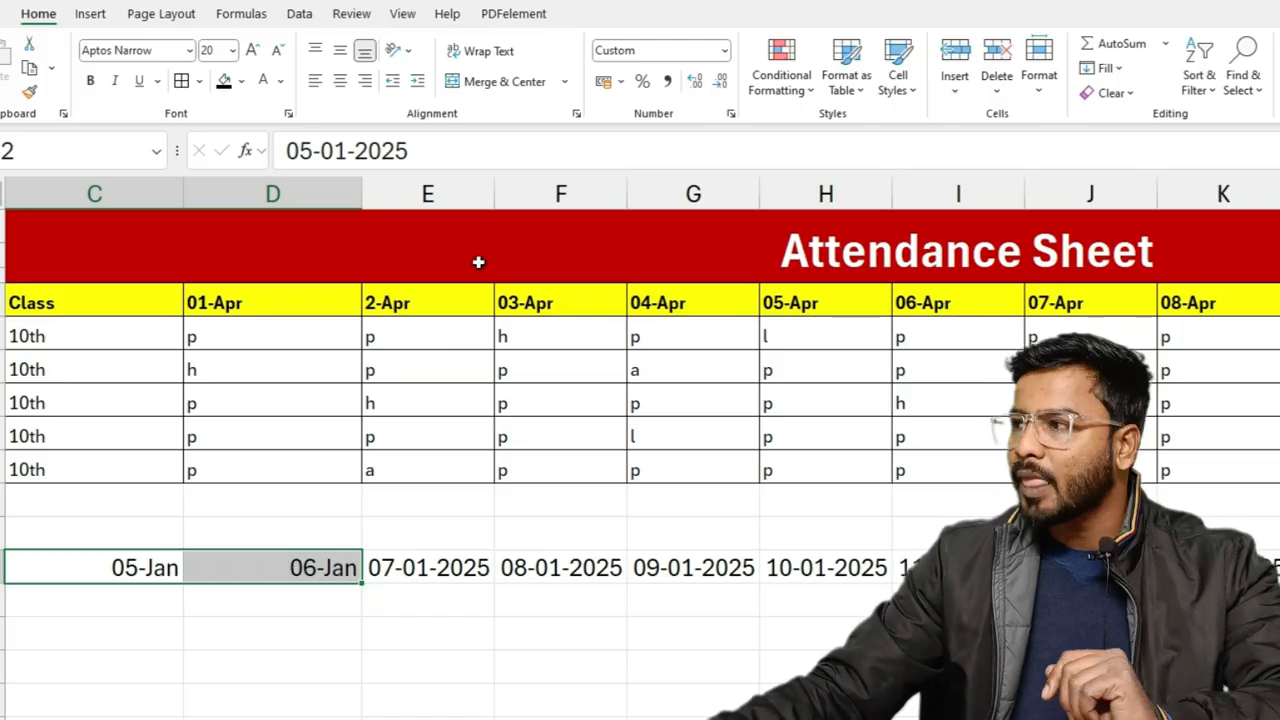
- Compare the Date category with the custom format codes for the two dates, and leave the cell formatting without applying a change
{"action": "left_click", "coordinate": [733, 115]}
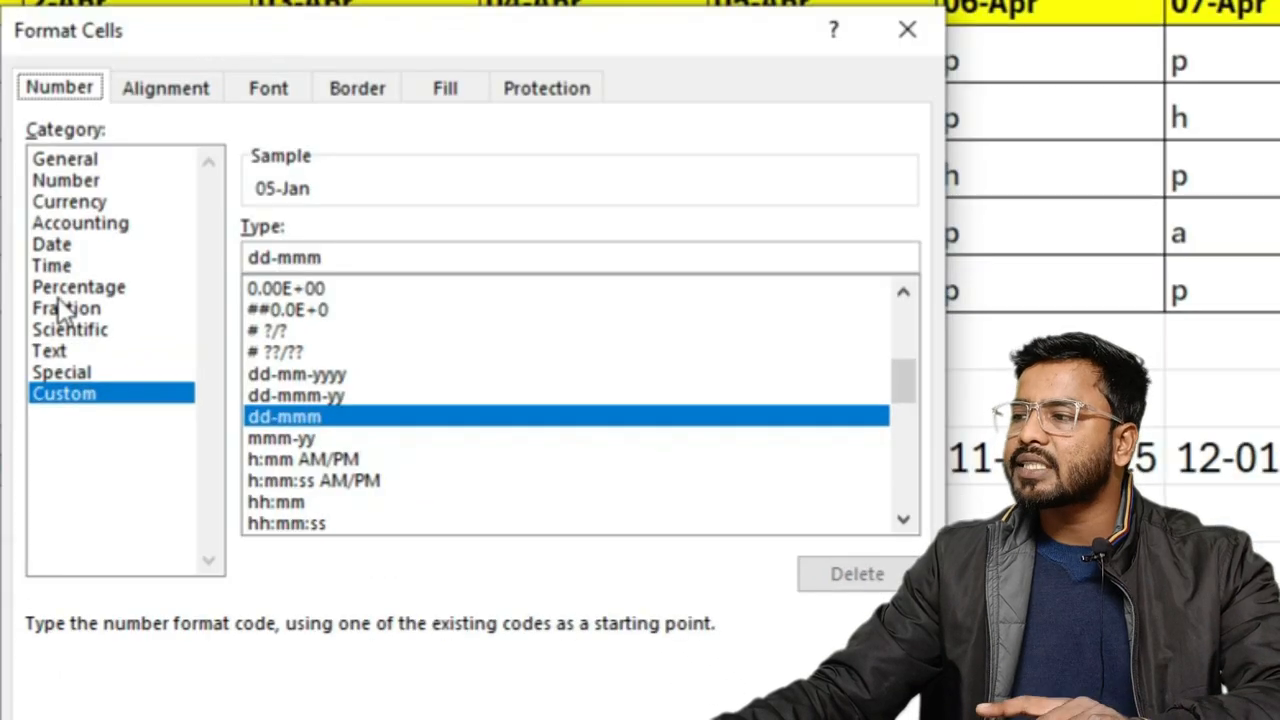
{"action": "left_click", "coordinate": [58, 246]}
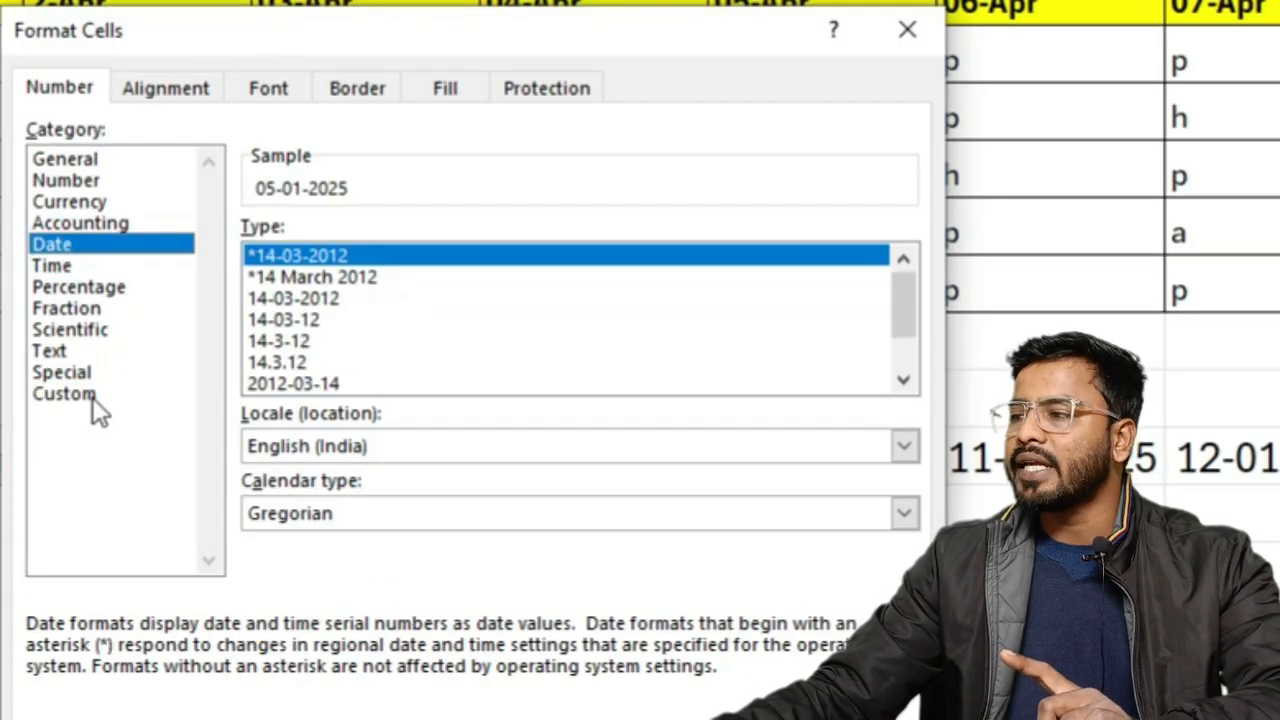
{"action": "left_click", "coordinate": [92, 395]}
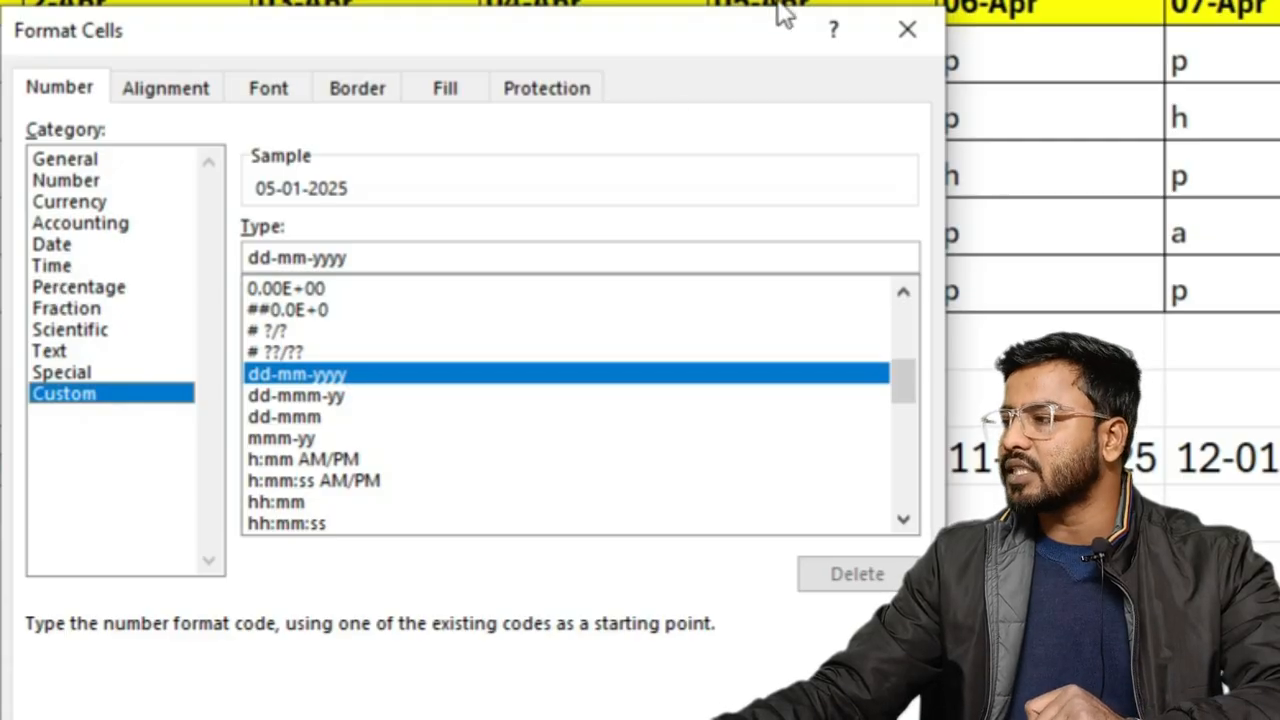
{"action": "left_click", "coordinate": [907, 30]}
- Enter the time 13:24 in cell F14 below the date row
{"action": "left_click", "coordinate": [536, 643]}
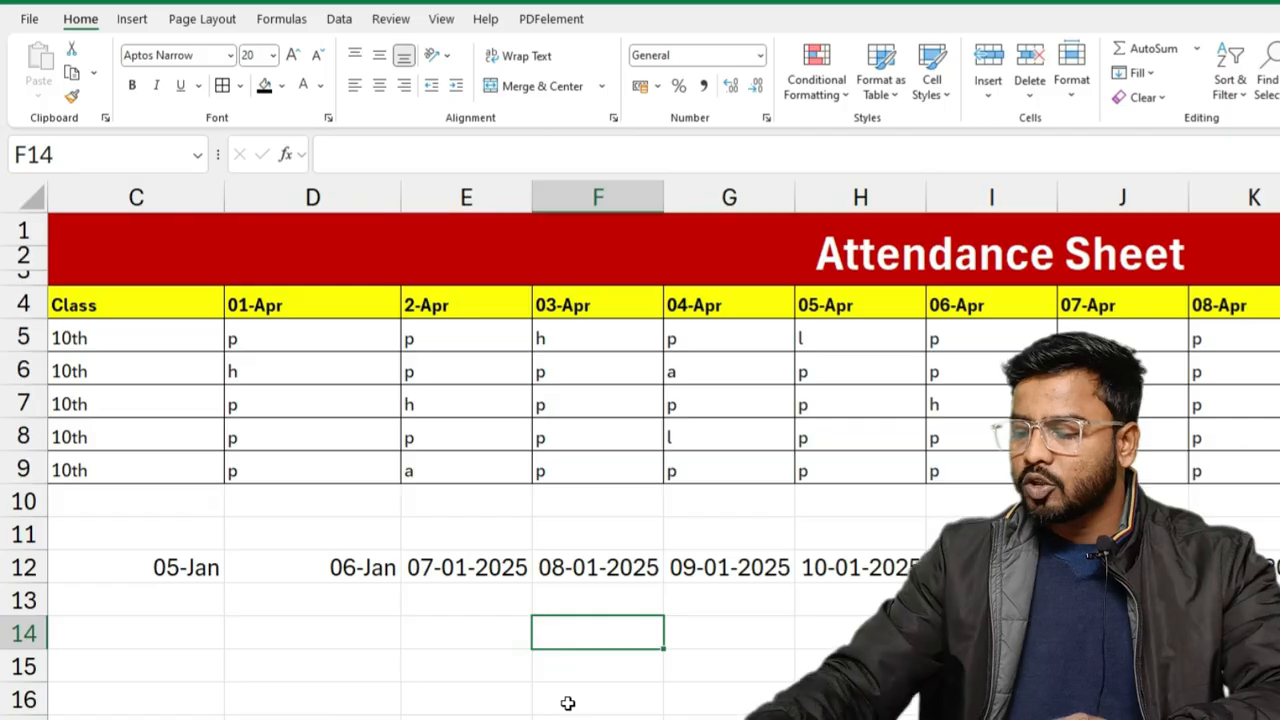
{"action": "type", "text": "13:24"}
{"action": "key", "text": "Return"}
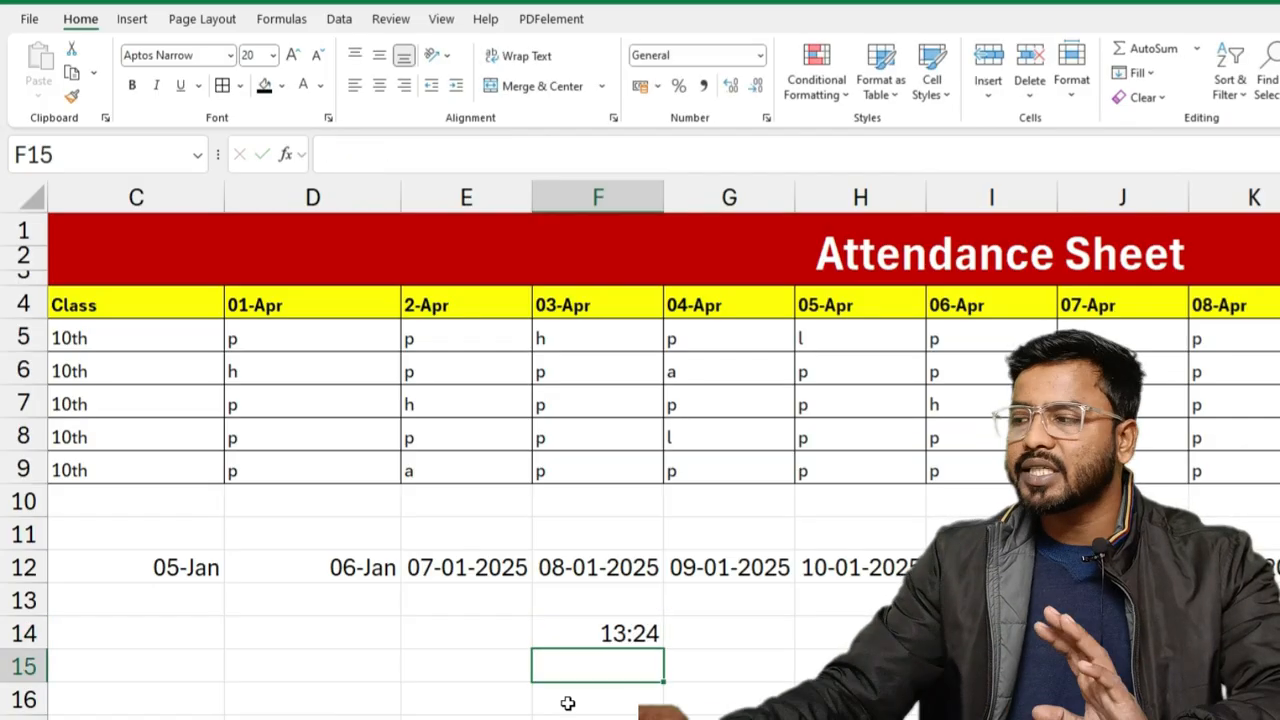
- Compare the Time category's display types for cell F14 and apply the 01:30 PM type
{"action": "left_click", "coordinate": [597, 637]}
{"action": "left_click", "coordinate": [767, 119]}
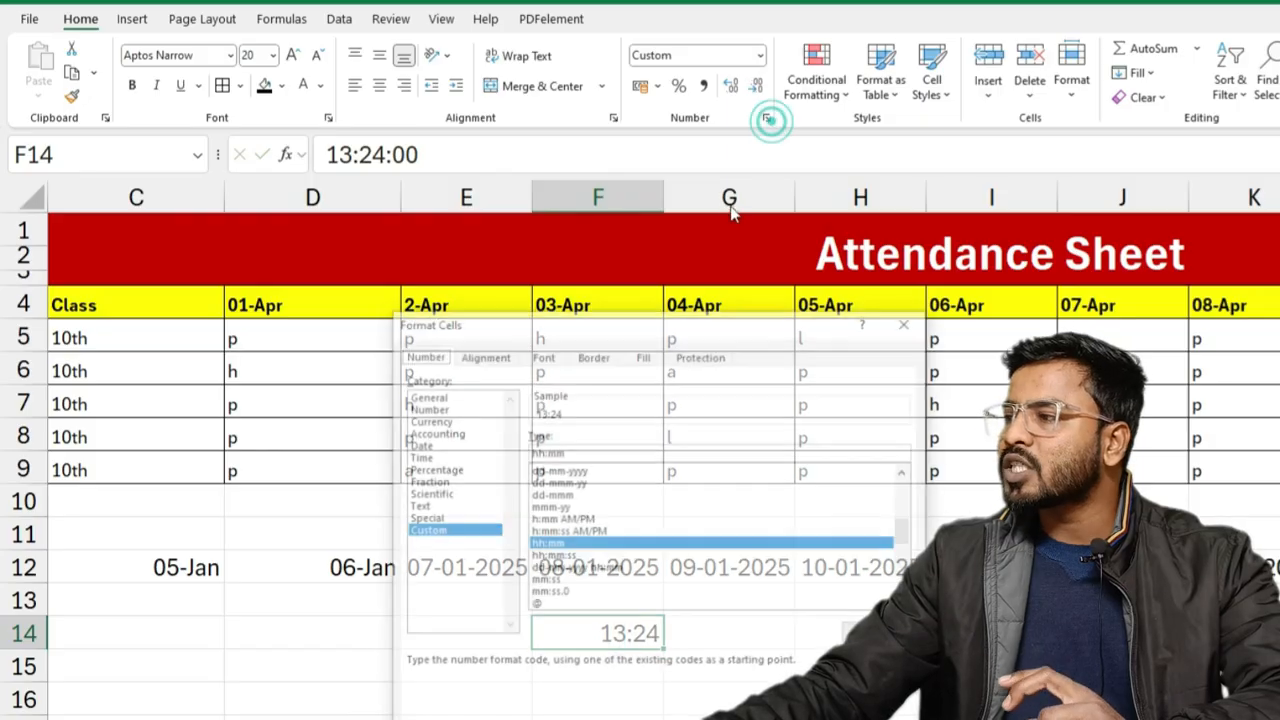
{"action": "left_click_drag", "start_coordinate": [645, 328], "coordinate": [935, 305]}
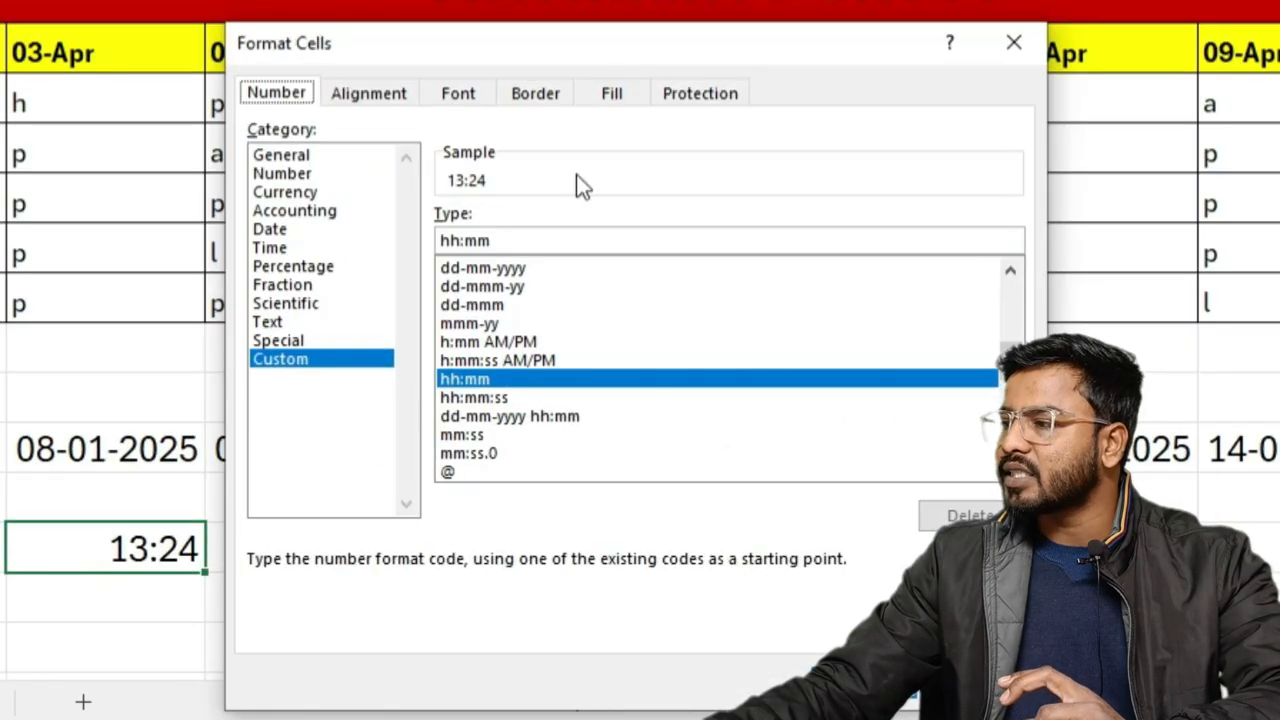
{"action": "left_click", "coordinate": [285, 248]}
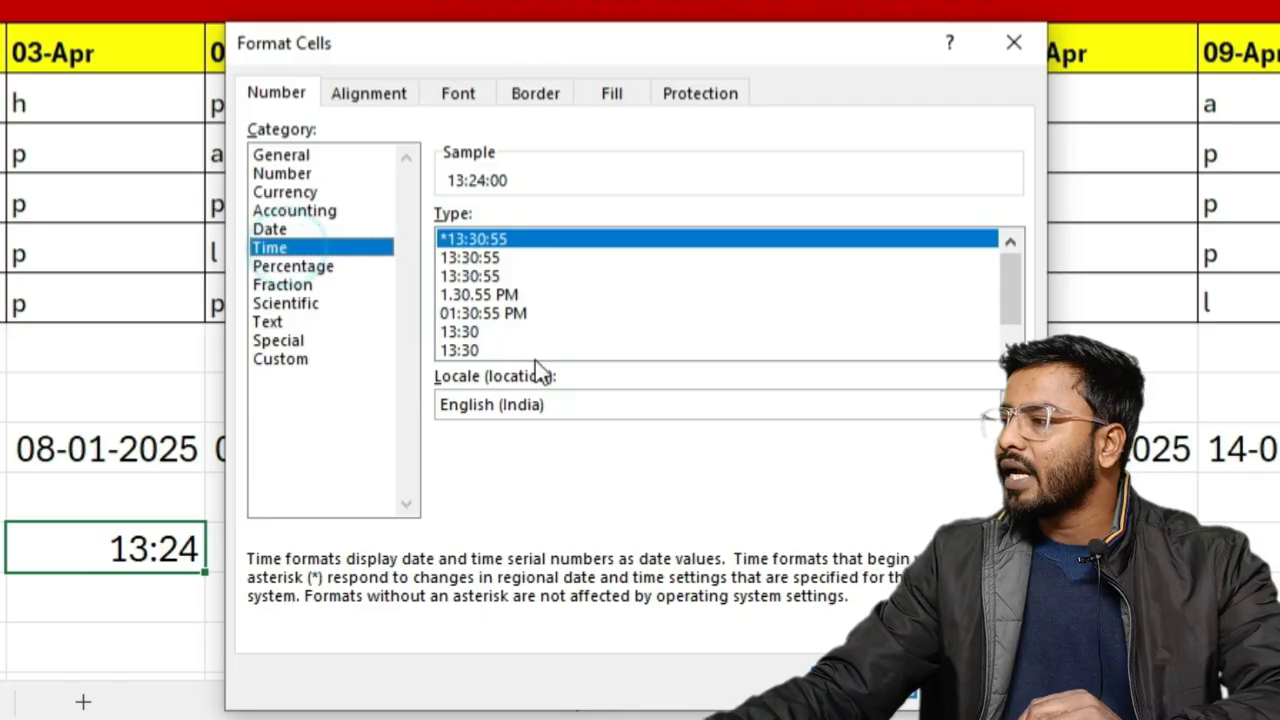
{"action": "left_click", "coordinate": [480, 295]}
{"action": "left_click", "coordinate": [482, 310]}
{"action": "left_click", "coordinate": [455, 296]}
{"action": "scroll", "coordinate": [496, 346], "scroll_direction": "down", "scroll_amount": 1}
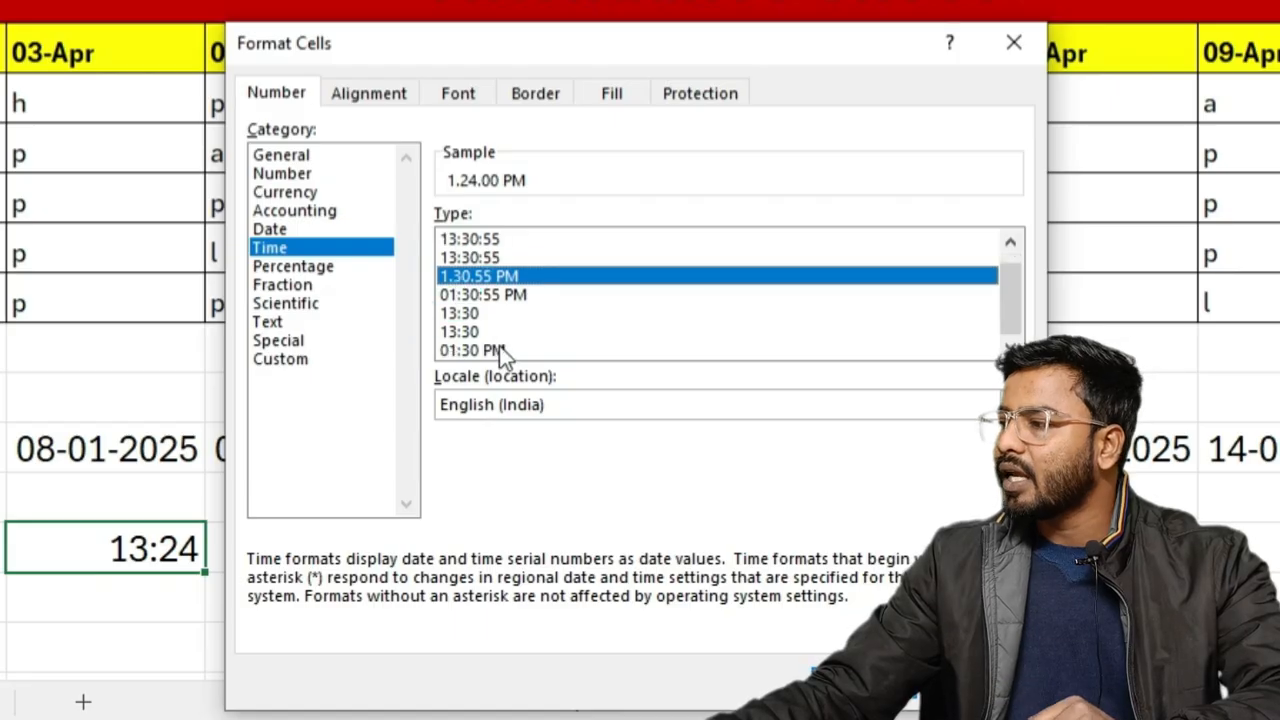
{"action": "left_click", "coordinate": [472, 350]}
{"action": "left_click", "coordinate": [458, 313]}
{"action": "left_click", "coordinate": [476, 351]}
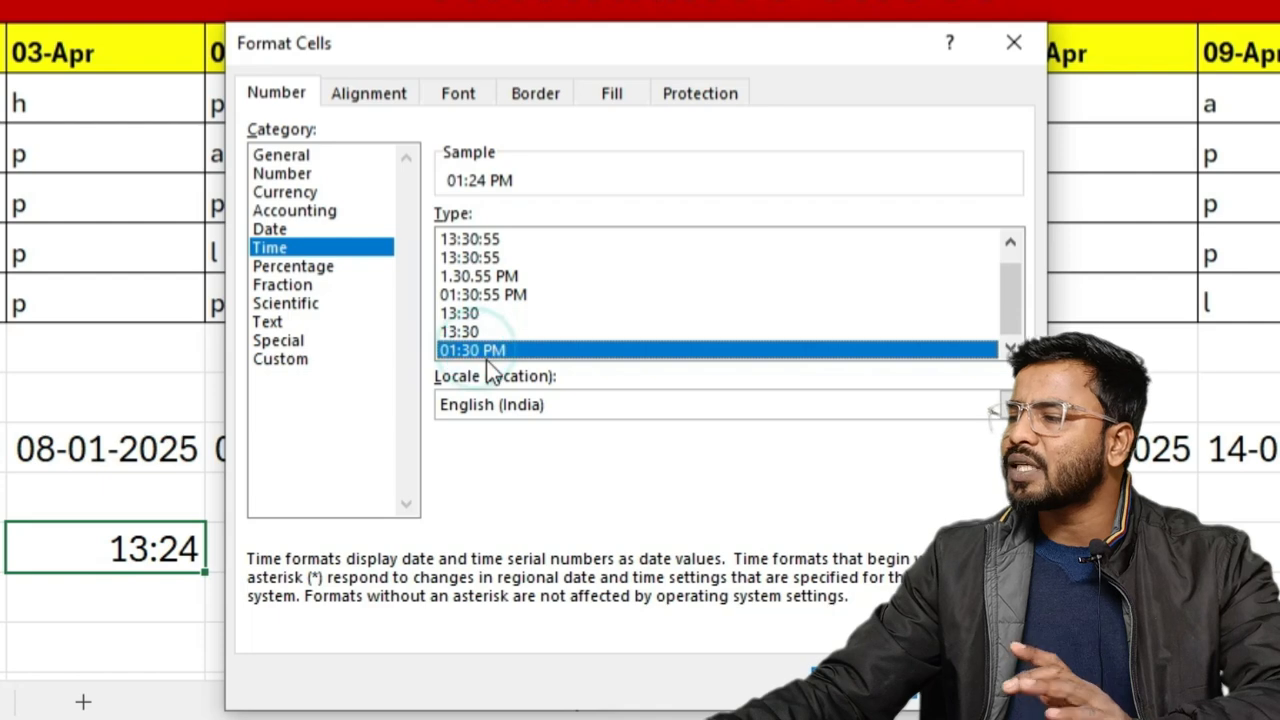
{"action": "key", "text": "Return"}
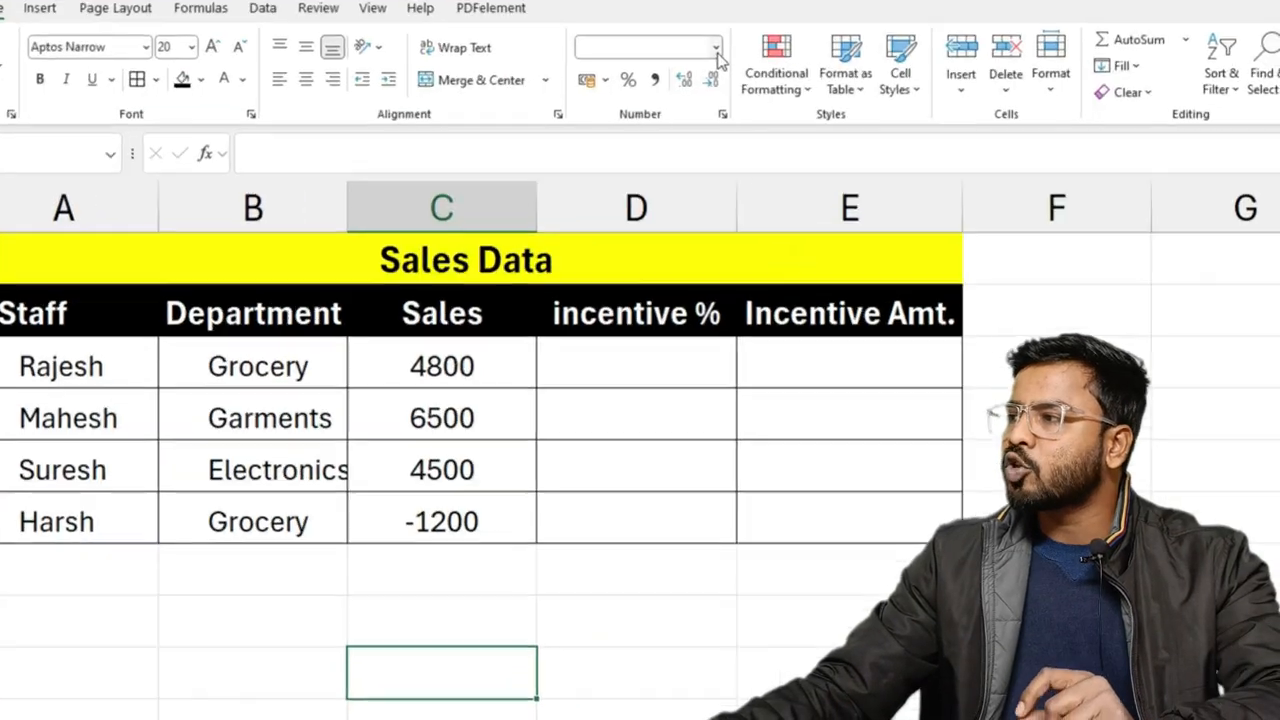
{"action": "left_click", "coordinate": [714, 50]}
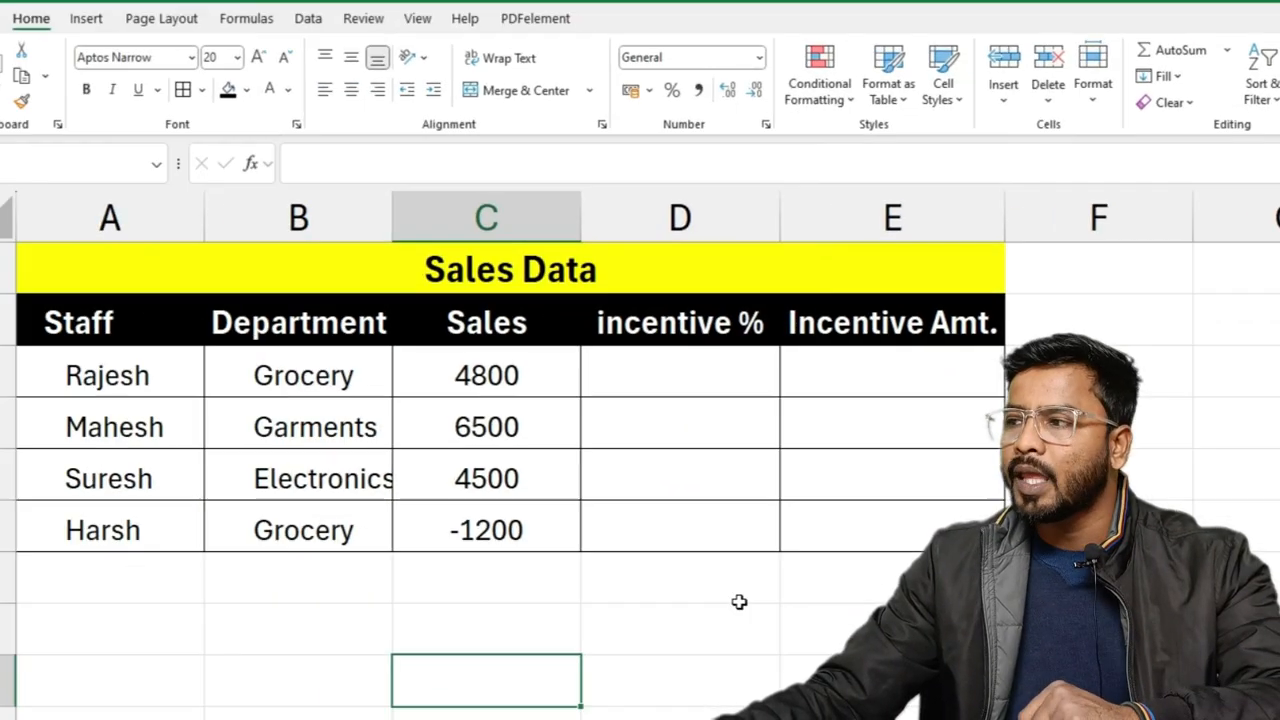
{"action": "left_click", "coordinate": [516, 713]}
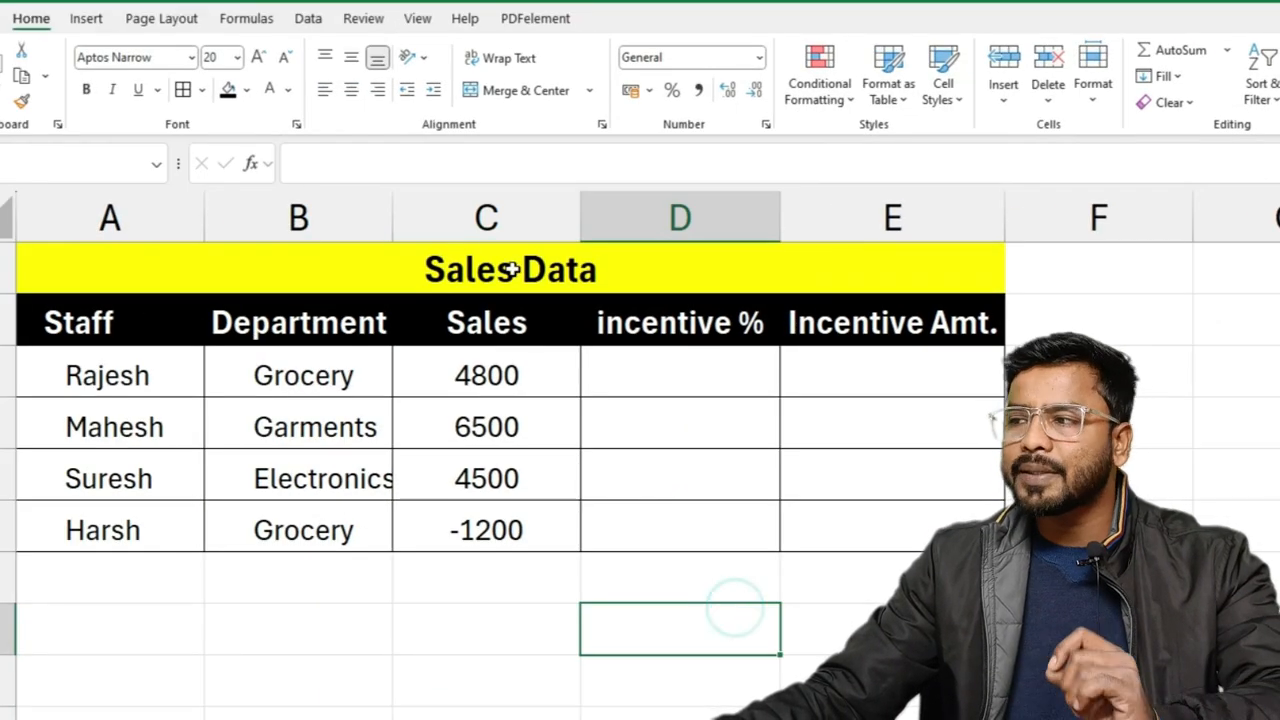
{"action": "left_click_drag", "start_coordinate": [145, 376], "coordinate": [135, 530]}
{"action": "left_click_drag", "start_coordinate": [287, 375], "coordinate": [280, 530]}
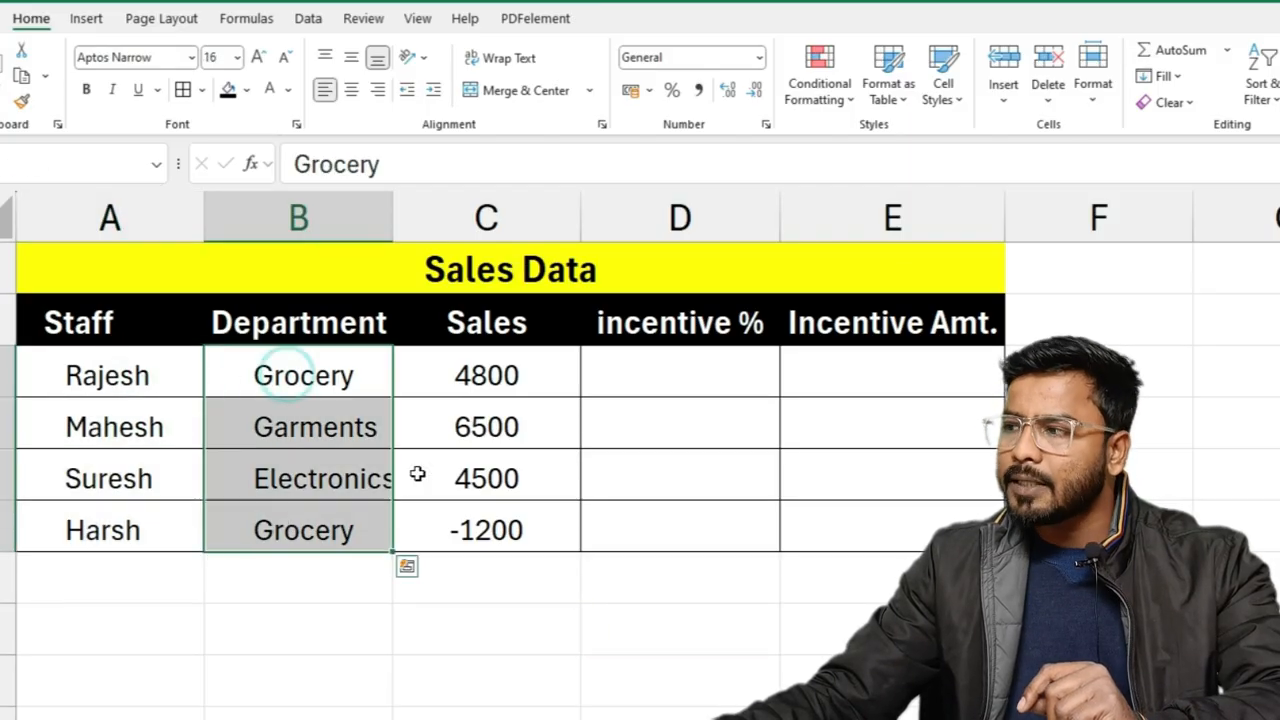
{"action": "left_click_drag", "start_coordinate": [503, 375], "coordinate": [460, 530]}
- Set the Sales value in the last staff row to 2500 and autofit the Department column's width
{"action": "left_click", "coordinate": [463, 540]}
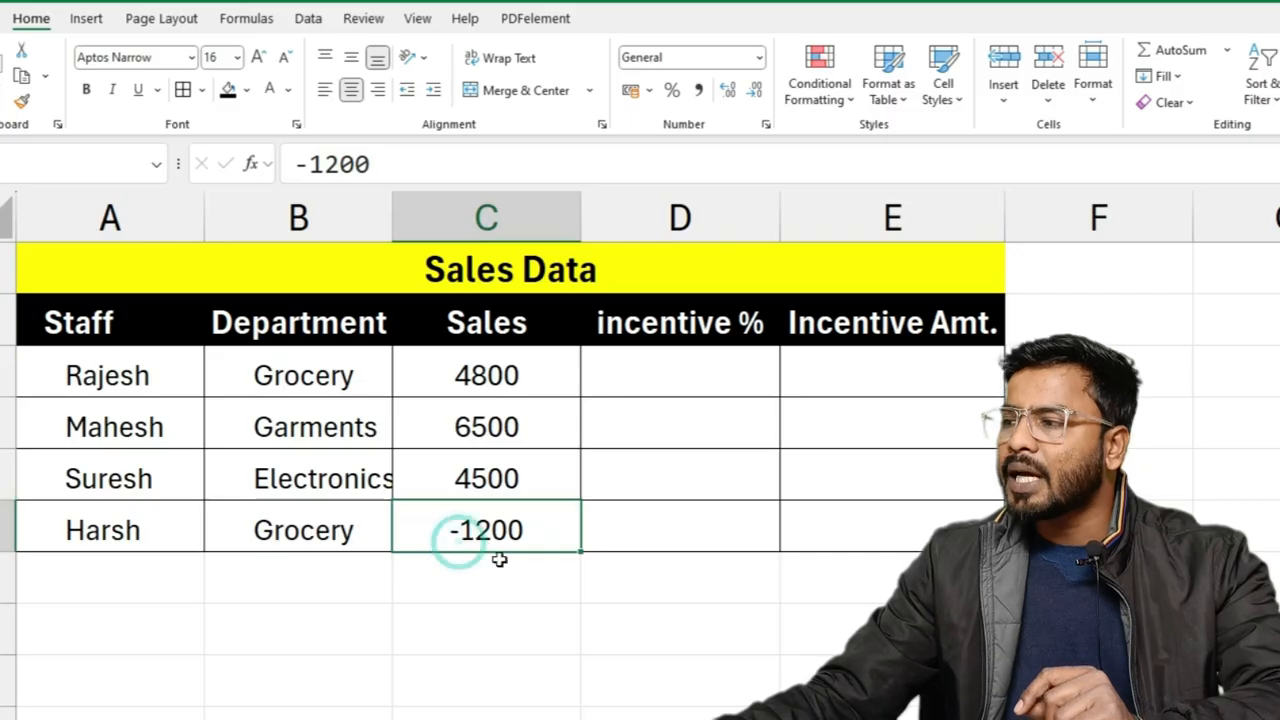
{"action": "type", "text": "2500"}
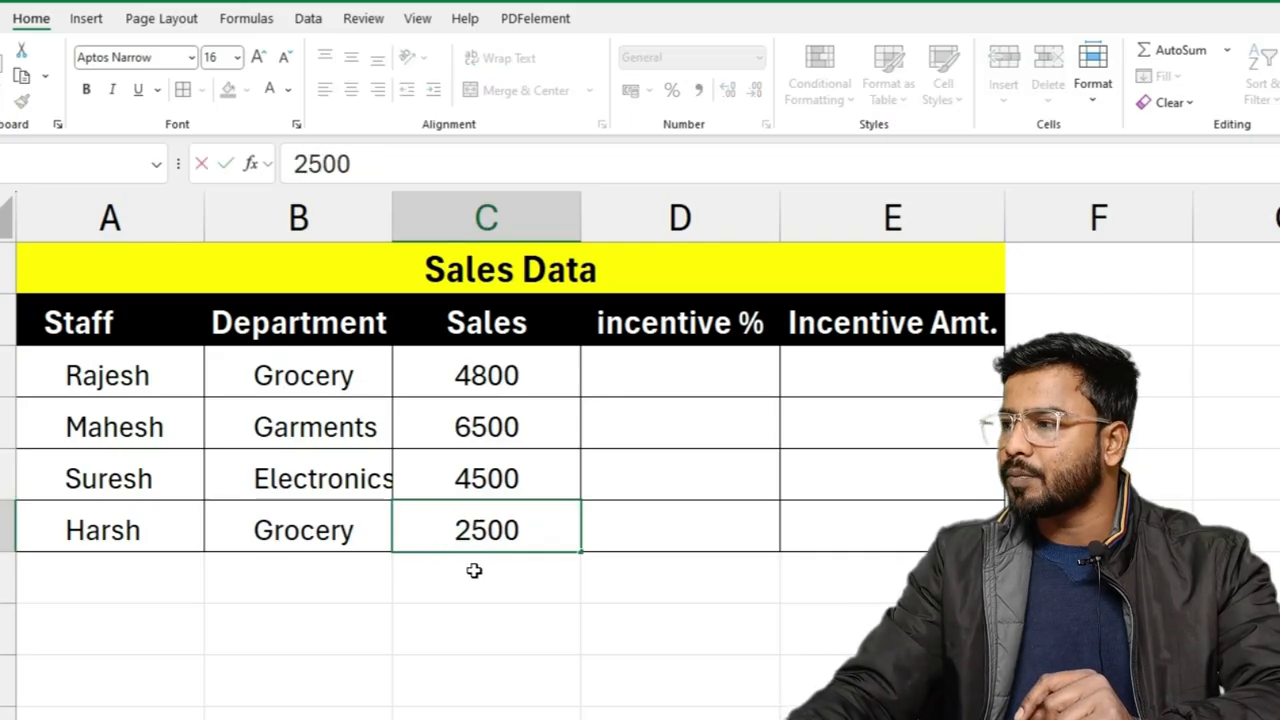
{"action": "key", "text": "Return"}
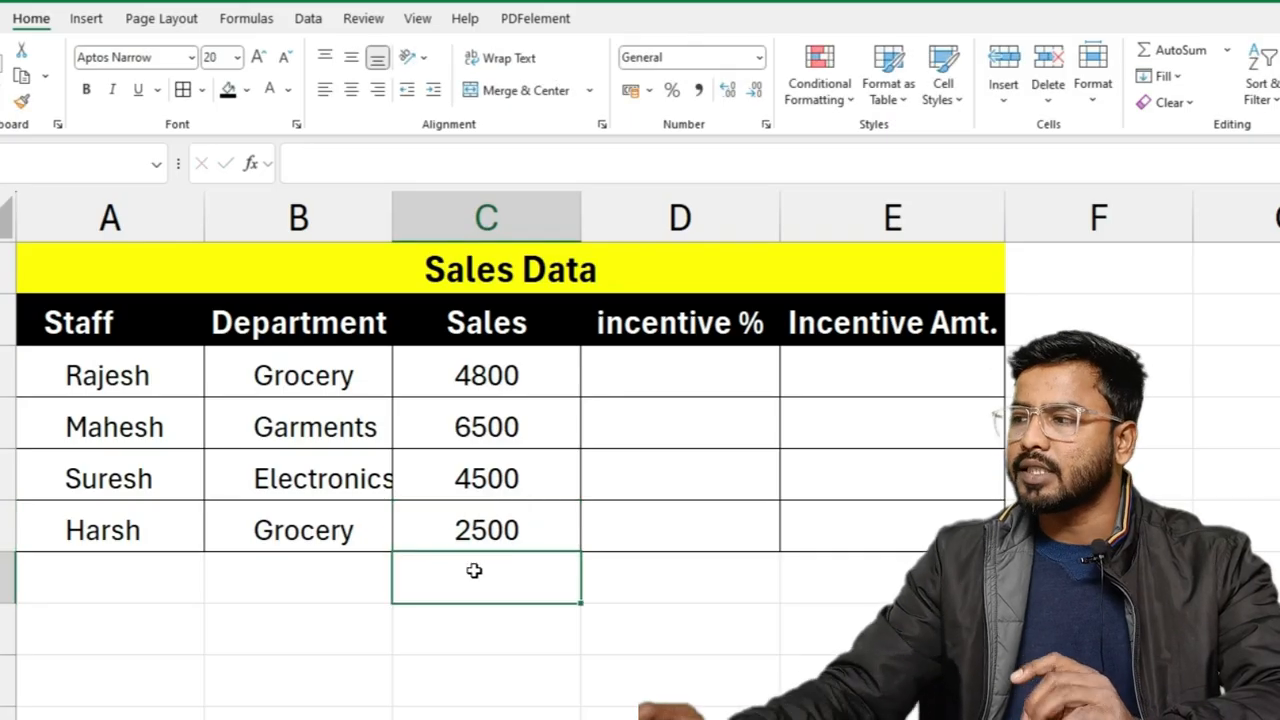
{"action": "left_click", "coordinate": [312, 384]}
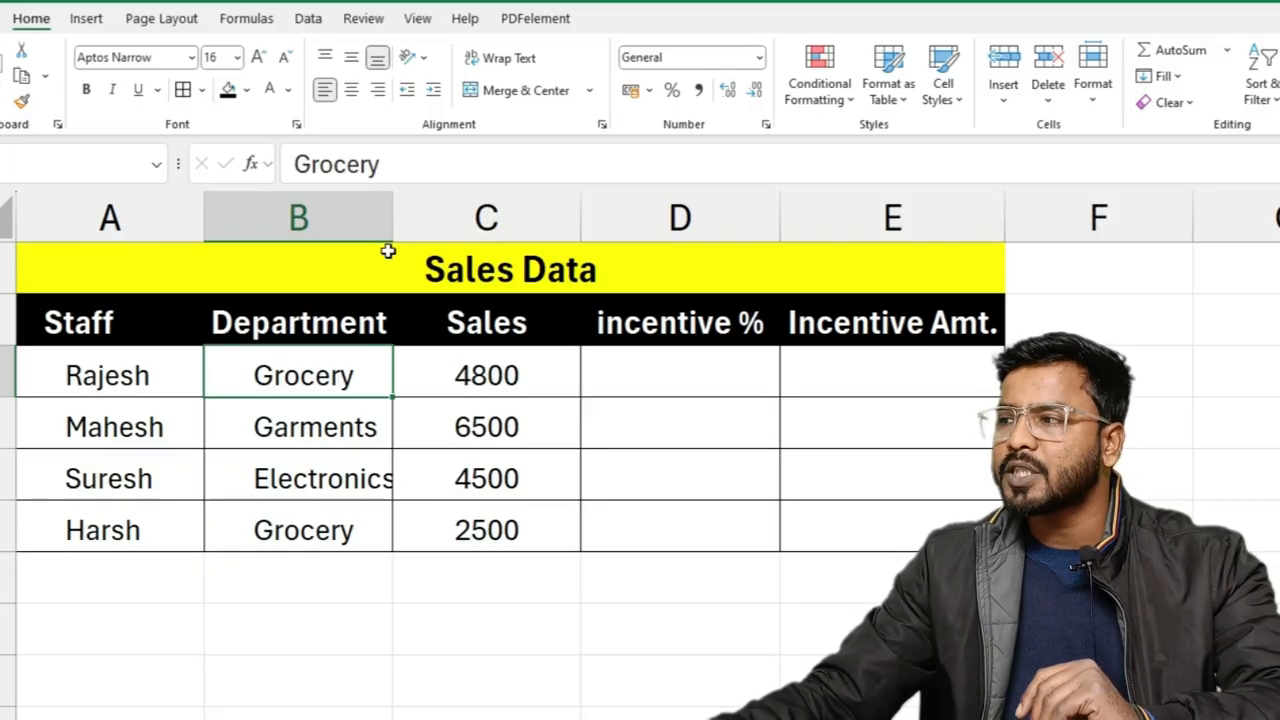
{"action": "double_click", "coordinate": [392, 218]}
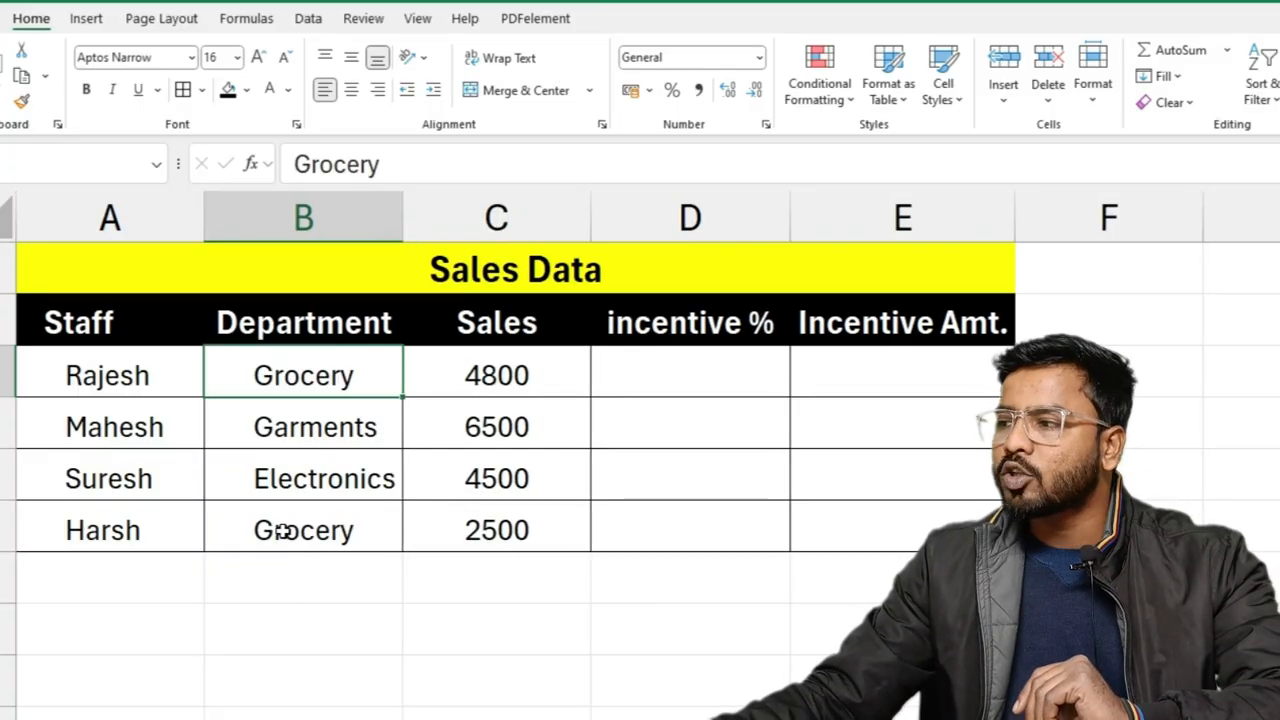
- Enter 7%, 8% and 10% with typed percent signs in the first three incentive % cells
{"action": "left_click", "coordinate": [674, 377]}
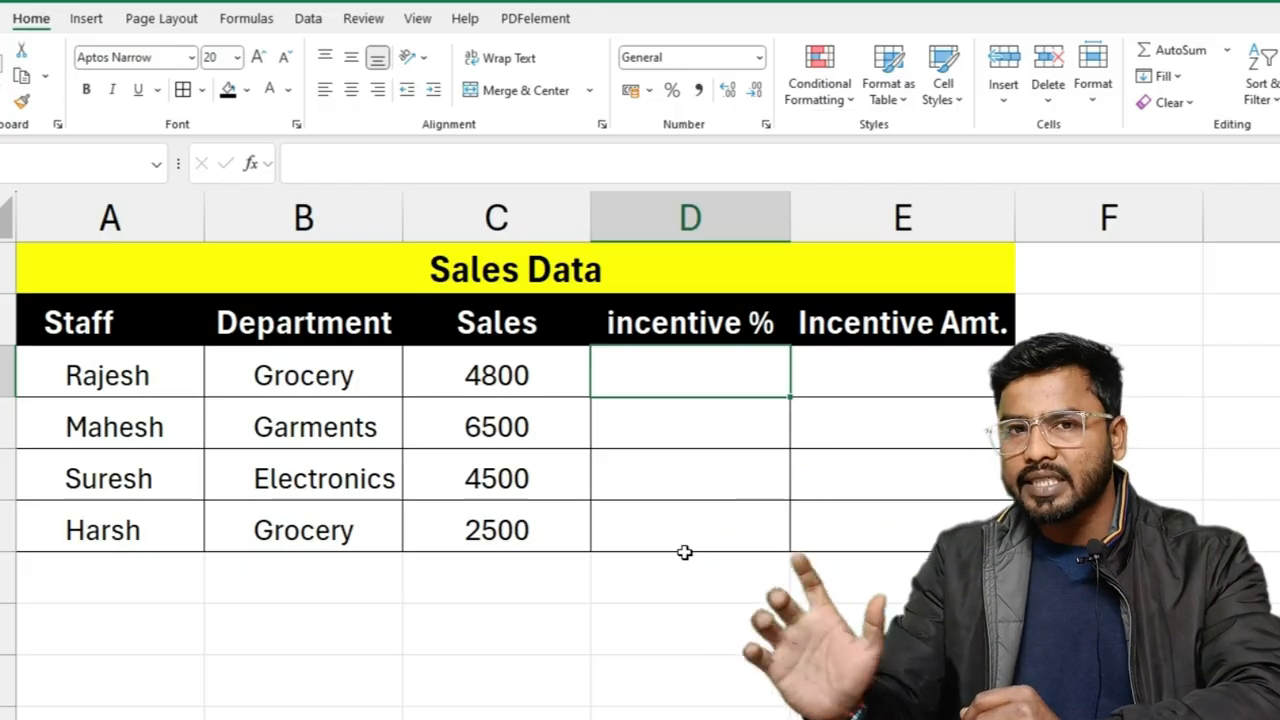
{"action": "type", "text": "7"}
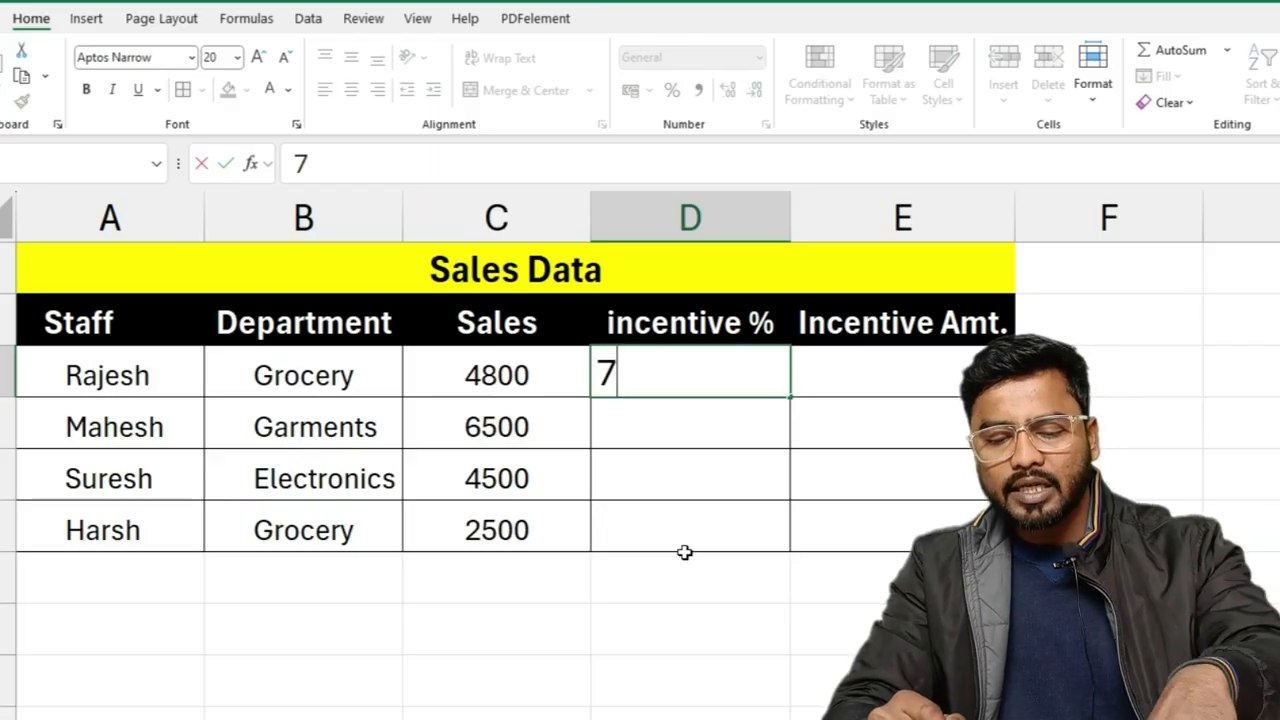
{"action": "type", "text": "%"}
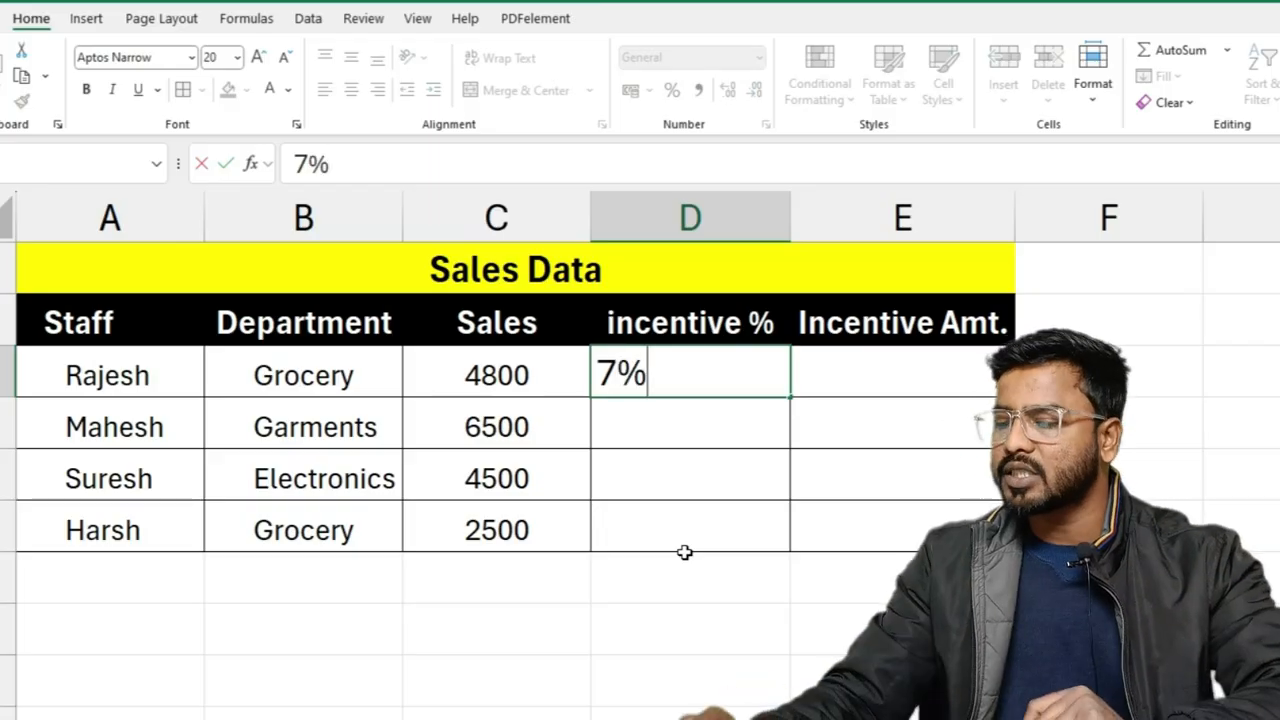
{"action": "key", "text": "Return"}
{"action": "left_click", "coordinate": [729, 386]}
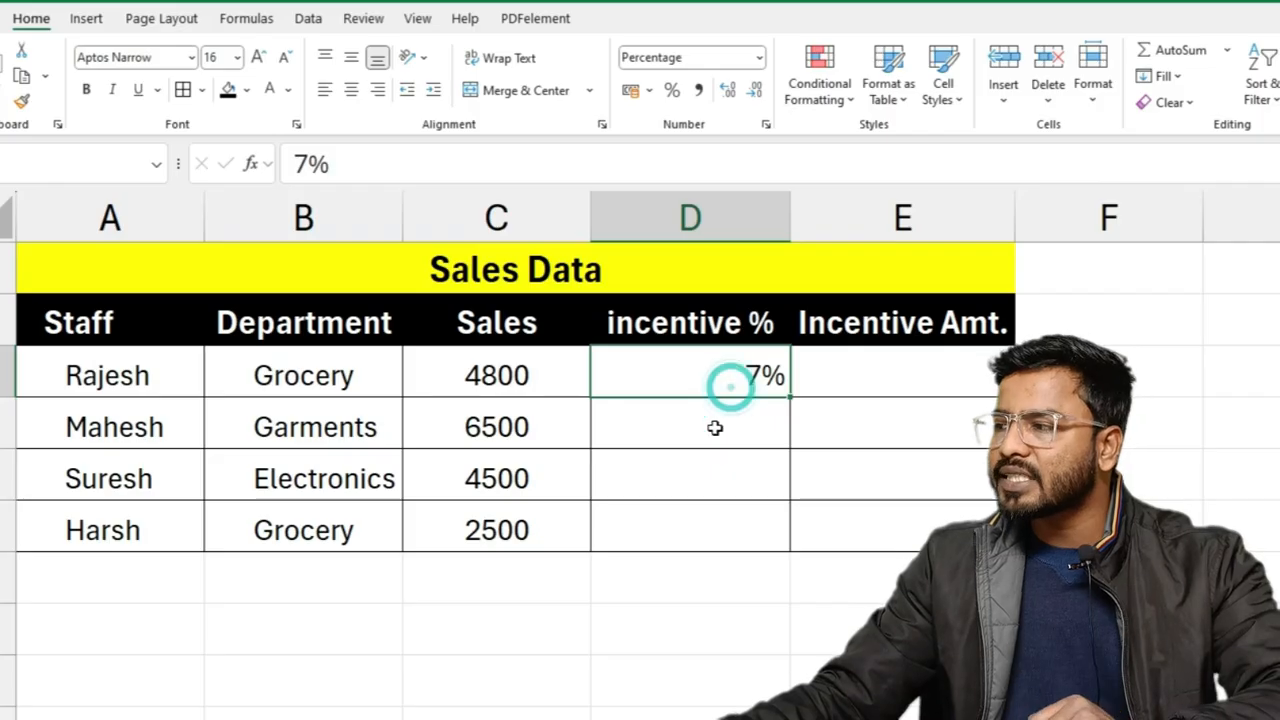
{"action": "left_click", "coordinate": [714, 427]}
{"action": "type", "text": "8"}
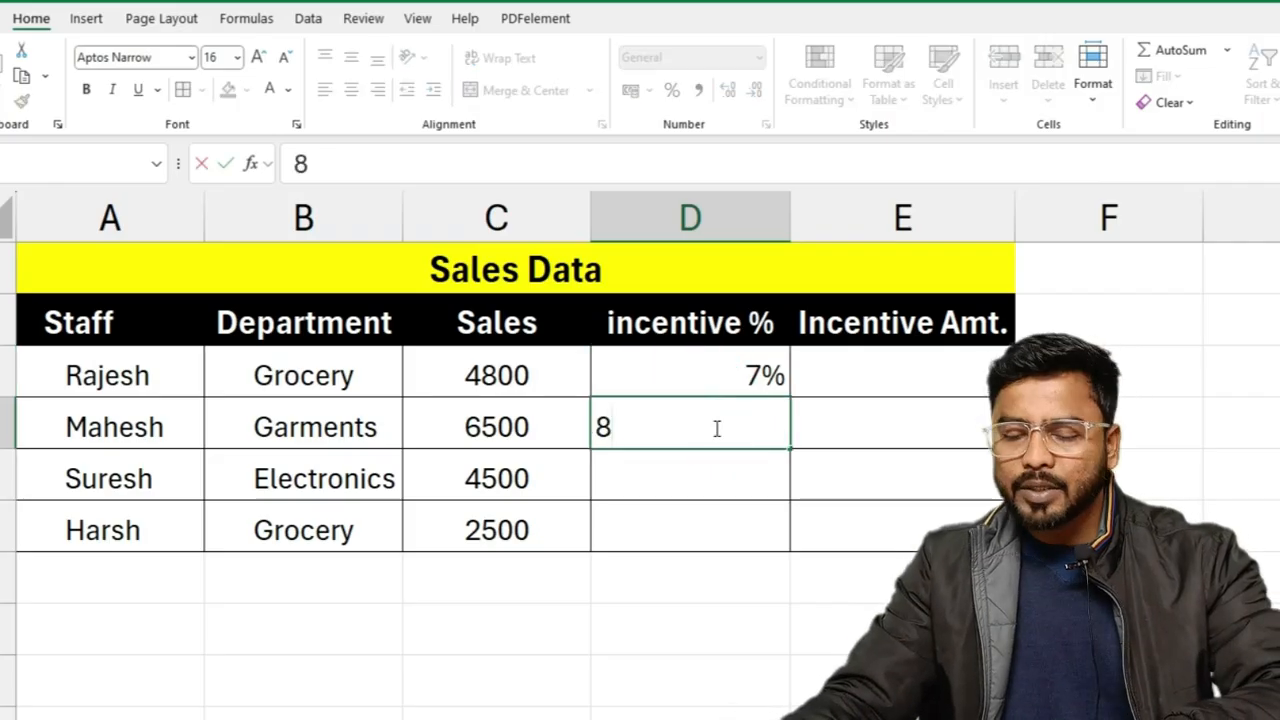
{"action": "type", "text": "%"}
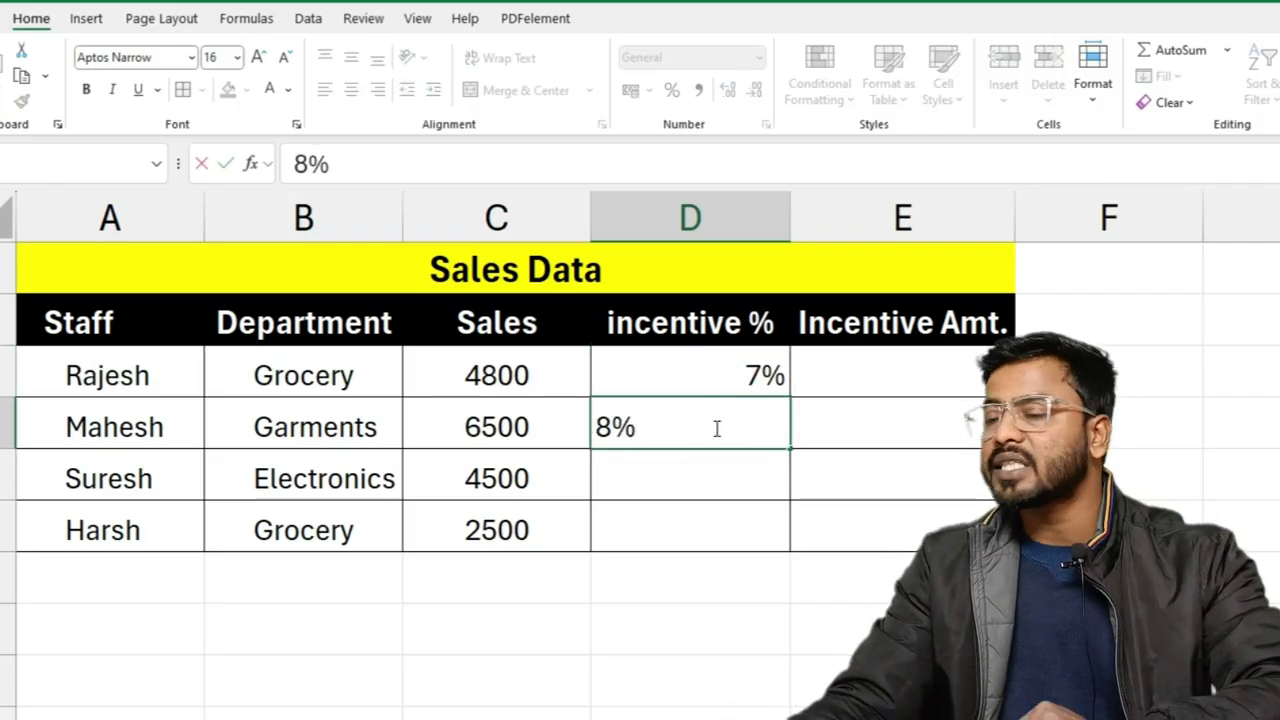
{"action": "key", "text": "Return"}
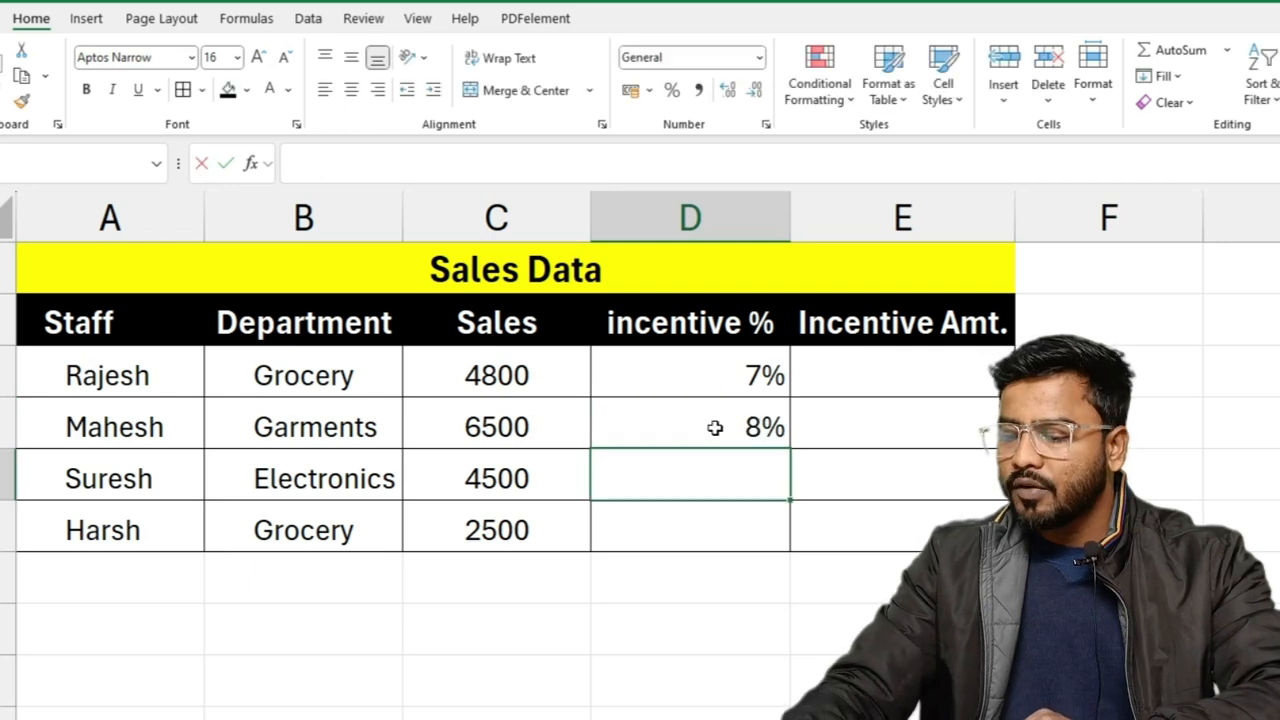
{"action": "type", "text": "10%"}
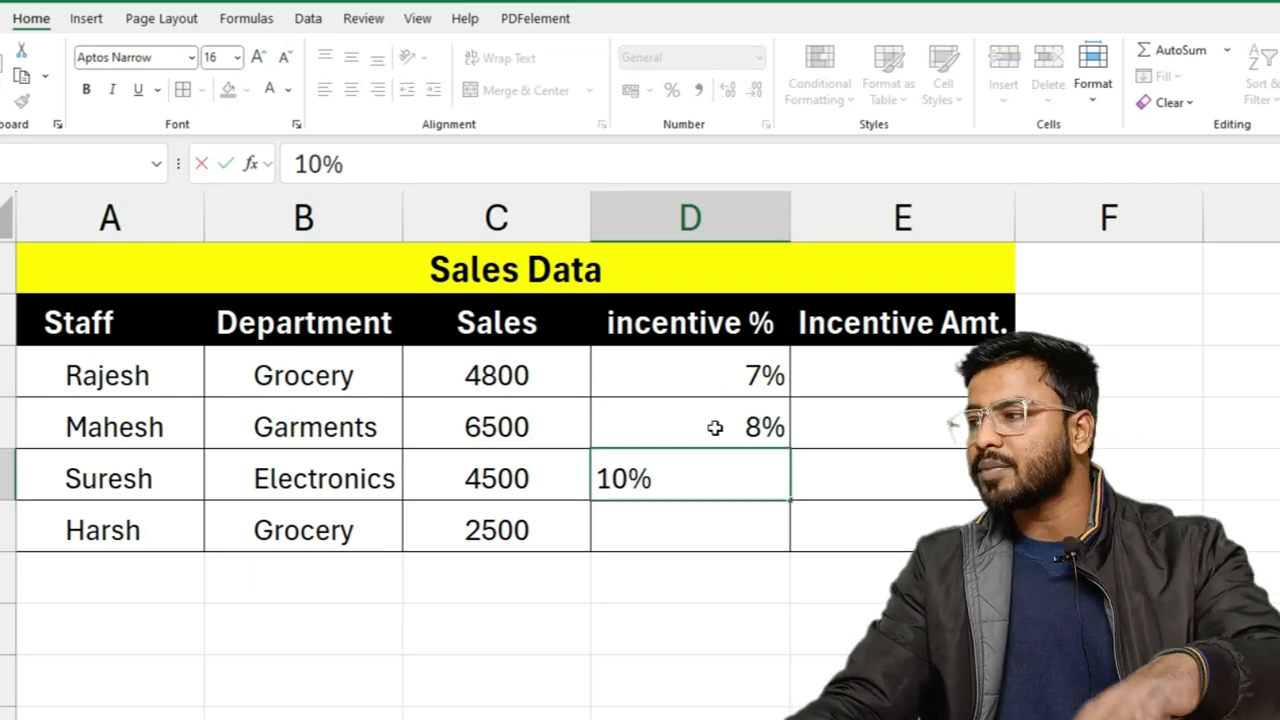
{"action": "key", "text": "Return"}
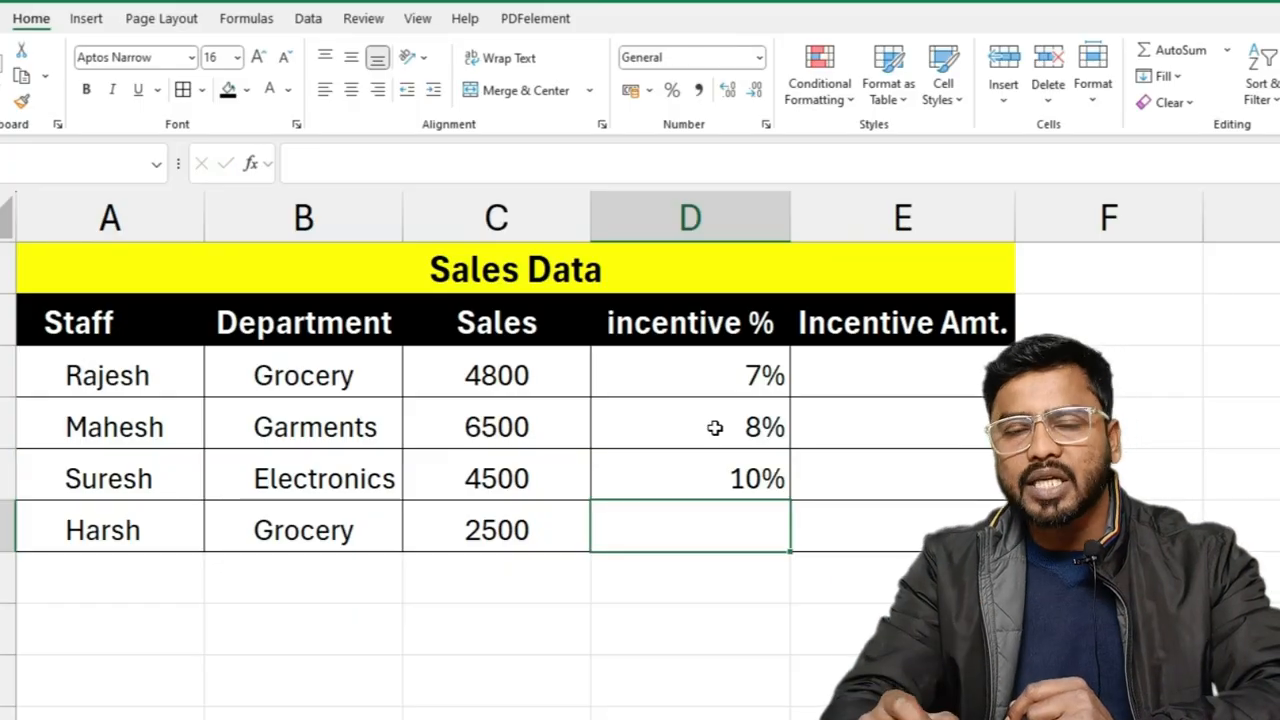
- Clear the three incentive % entries and apply the Percentage format to all four incentive % cells
{"action": "left_click_drag", "start_coordinate": [740, 373], "coordinate": [737, 477]}
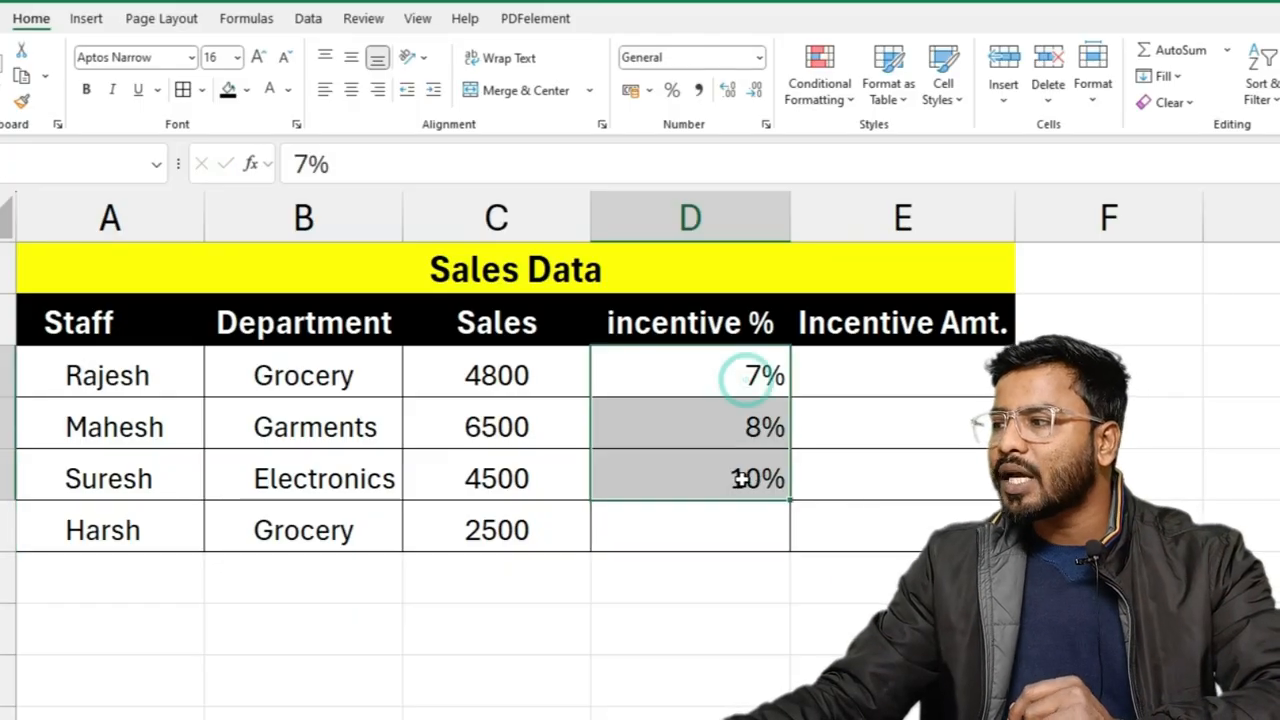
{"action": "key", "text": "Delete"}
{"action": "left_click_drag", "start_coordinate": [716, 388], "coordinate": [709, 525]}
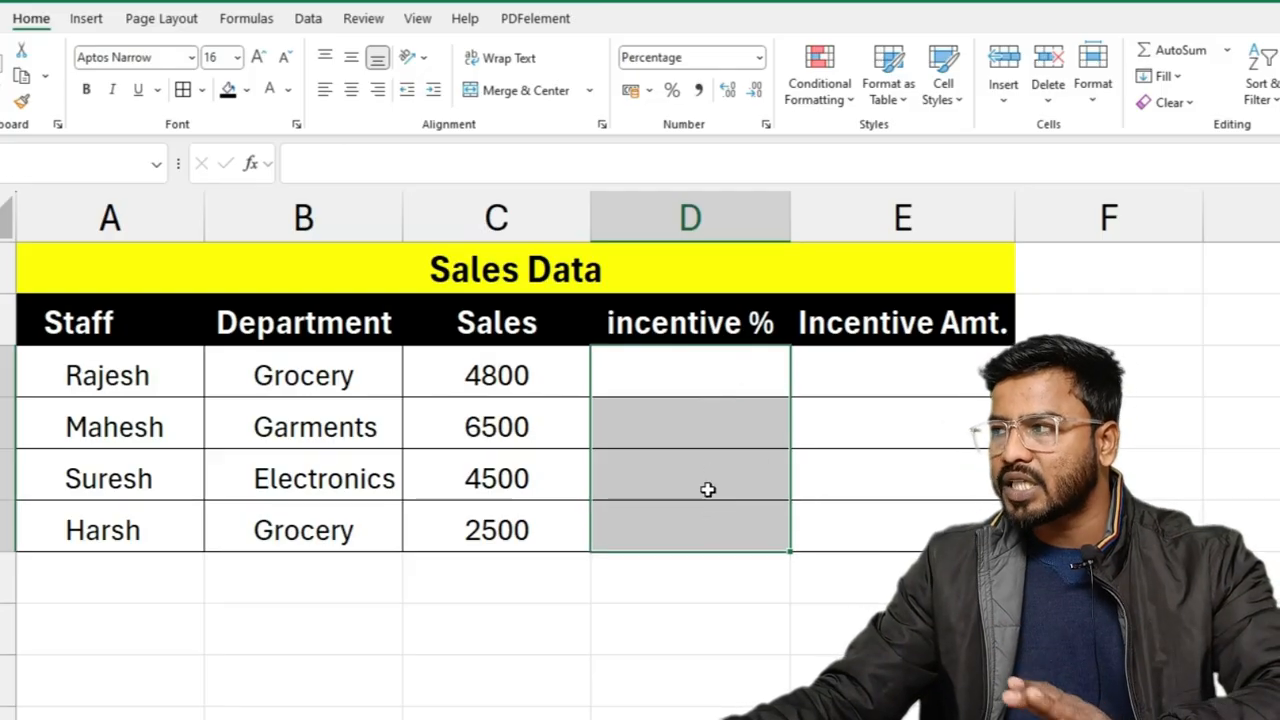
{"action": "left_click", "coordinate": [760, 57]}
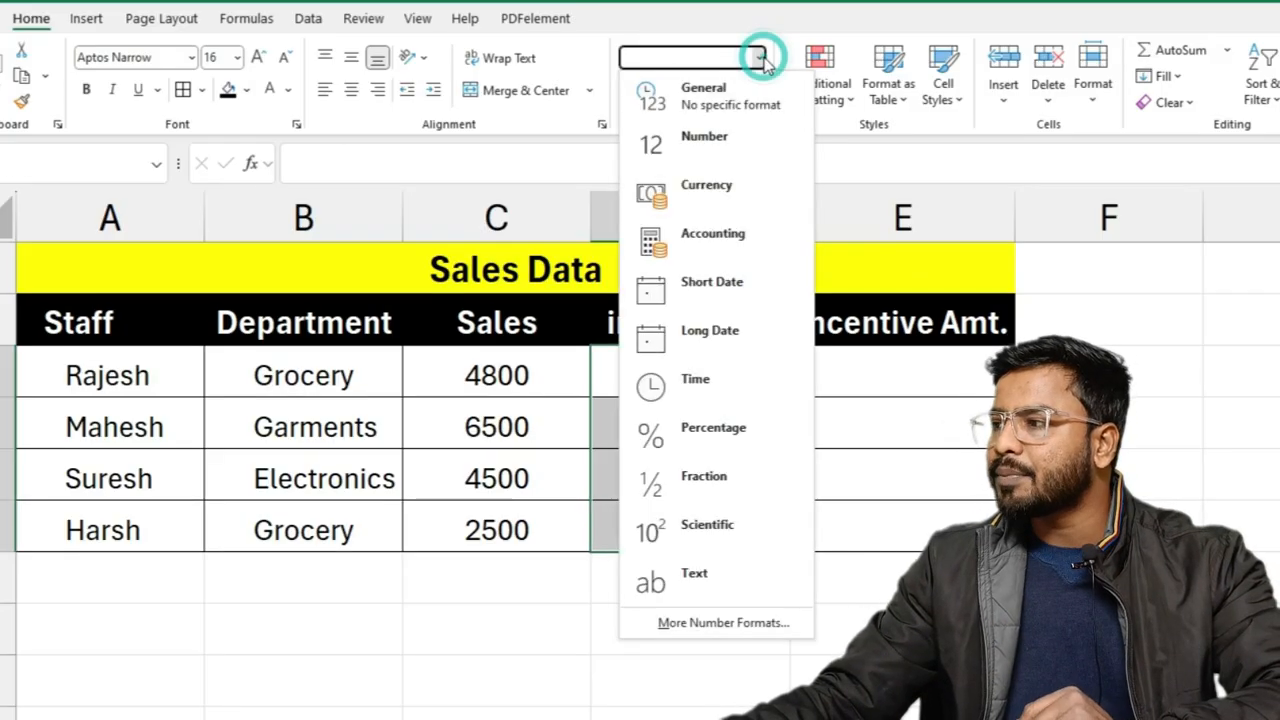
{"action": "left_click", "coordinate": [714, 437]}
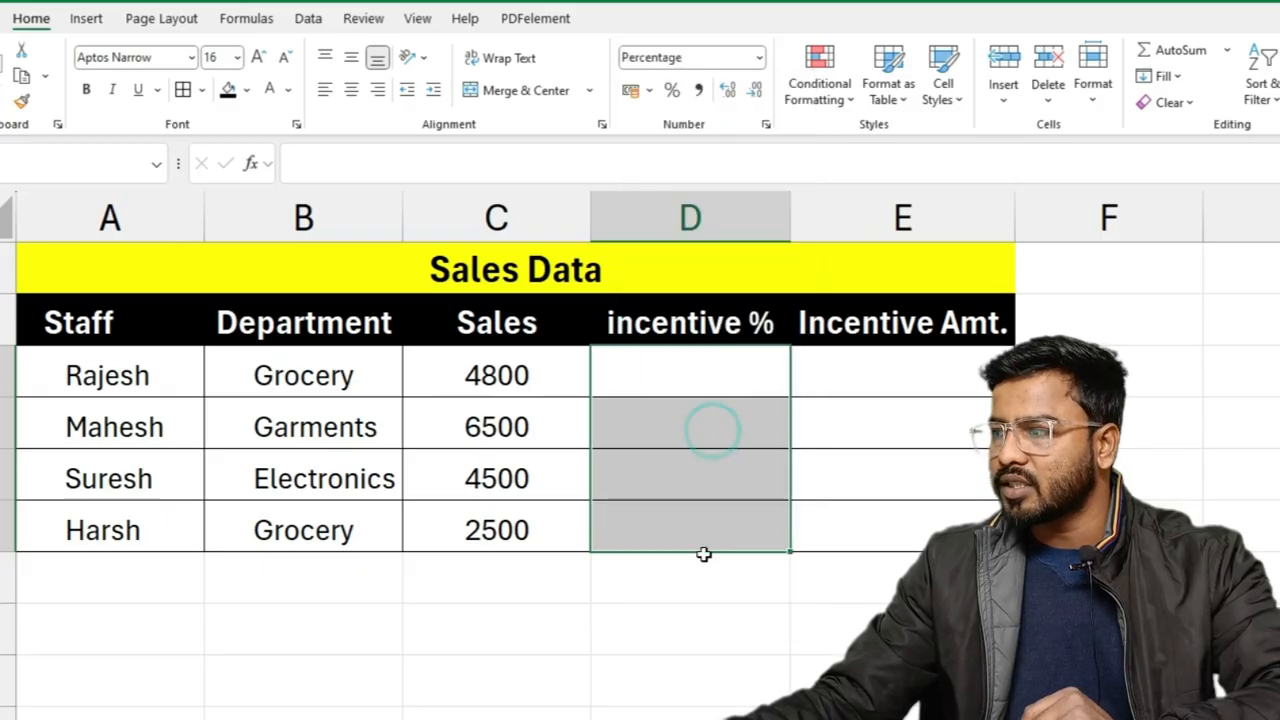
{"action": "left_click", "coordinate": [690, 608]}
{"action": "left_click", "coordinate": [681, 358]}
{"action": "left_click", "coordinate": [657, 427]}
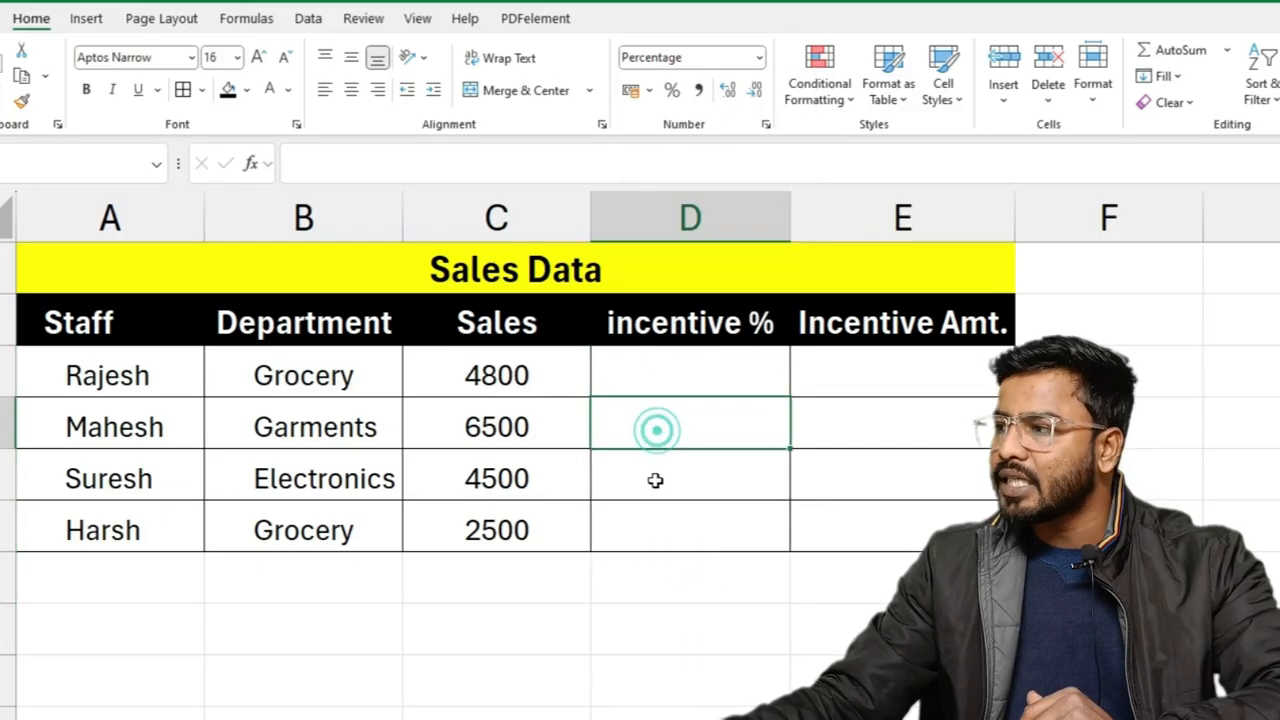
{"action": "left_click", "coordinate": [656, 465]}
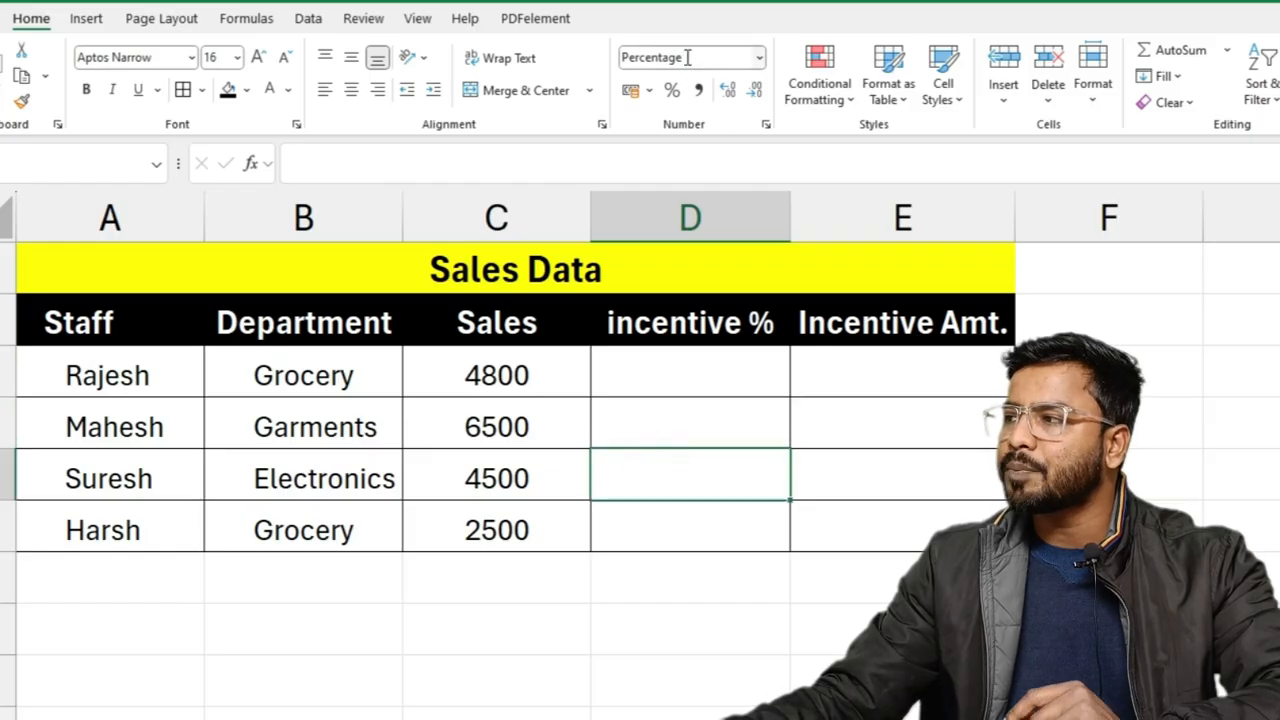
- Fill the four Percentage-formatted incentive % cells with 7%, 8%, 9% and 10% from first to last staff row
{"action": "left_click", "coordinate": [645, 367]}
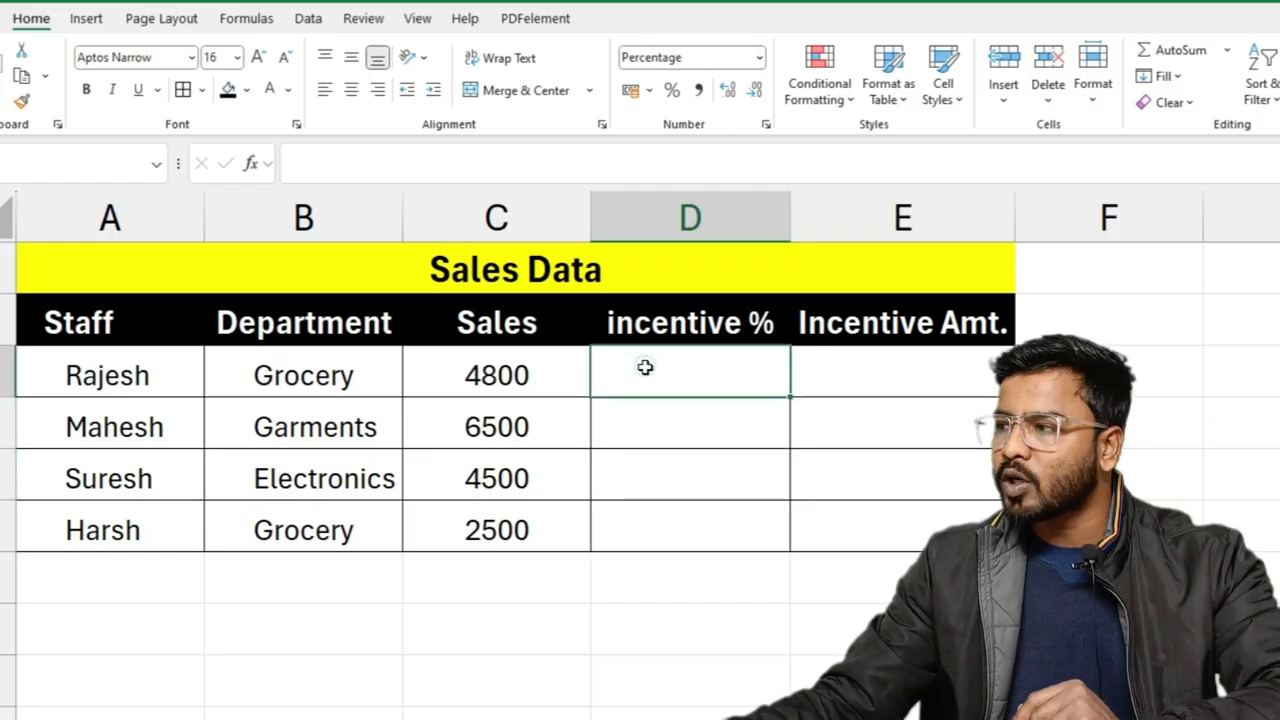
{"action": "type", "text": "7%"}
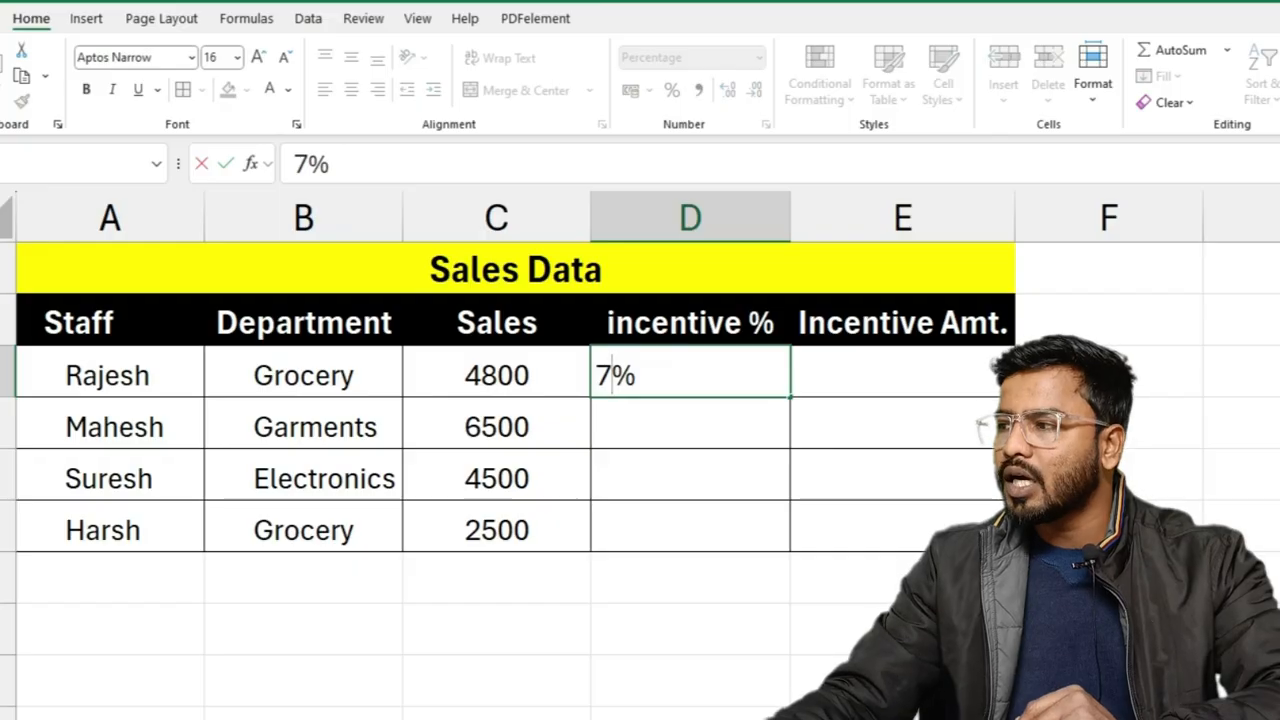
{"action": "key", "text": "Return"}
{"action": "type", "text": "8%"}
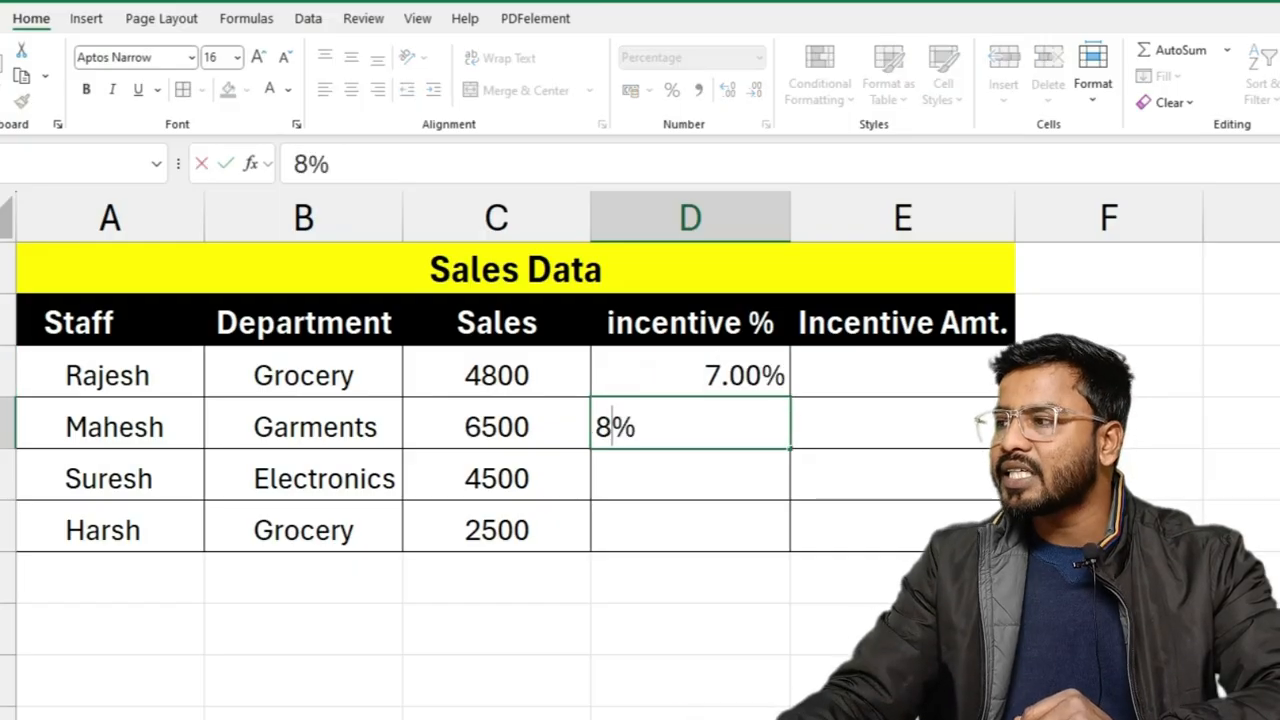
{"action": "key", "text": "Return"}
{"action": "type", "text": "9%"}
{"action": "key", "text": "Return"}
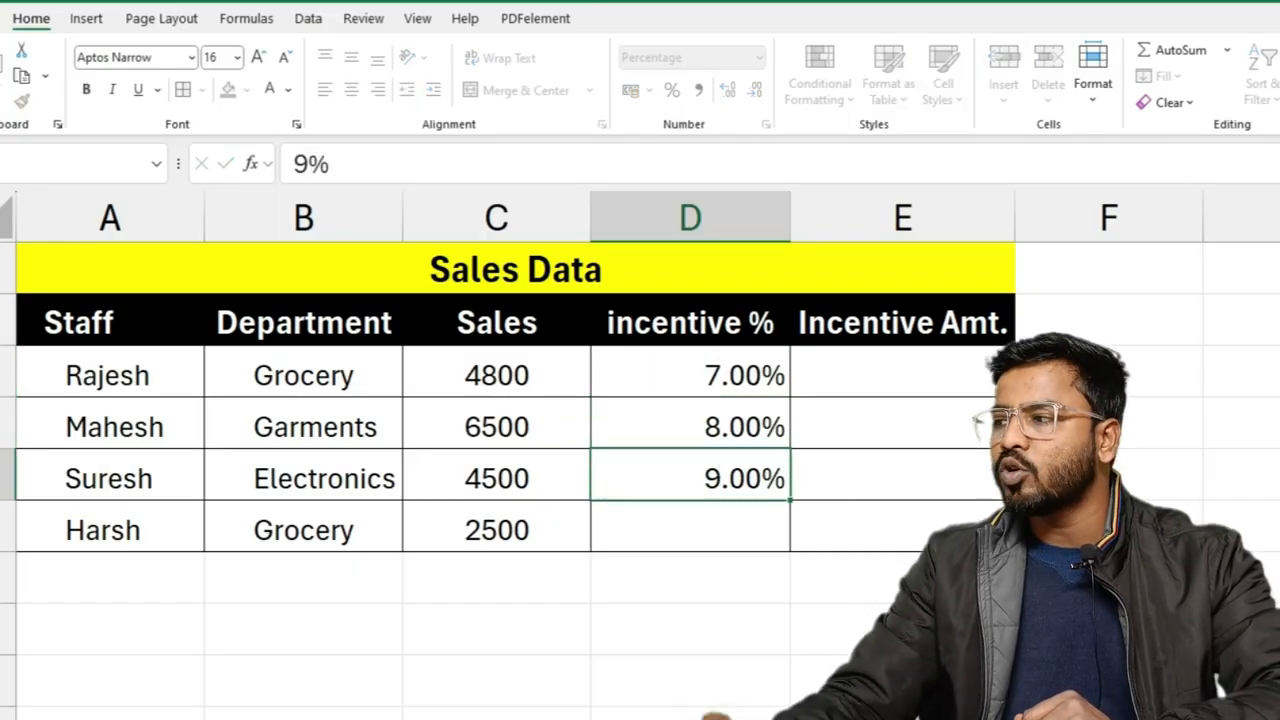
{"action": "type", "text": "10"}
{"action": "key", "text": "ctrl+Return"}
{"action": "key", "text": "Return"}
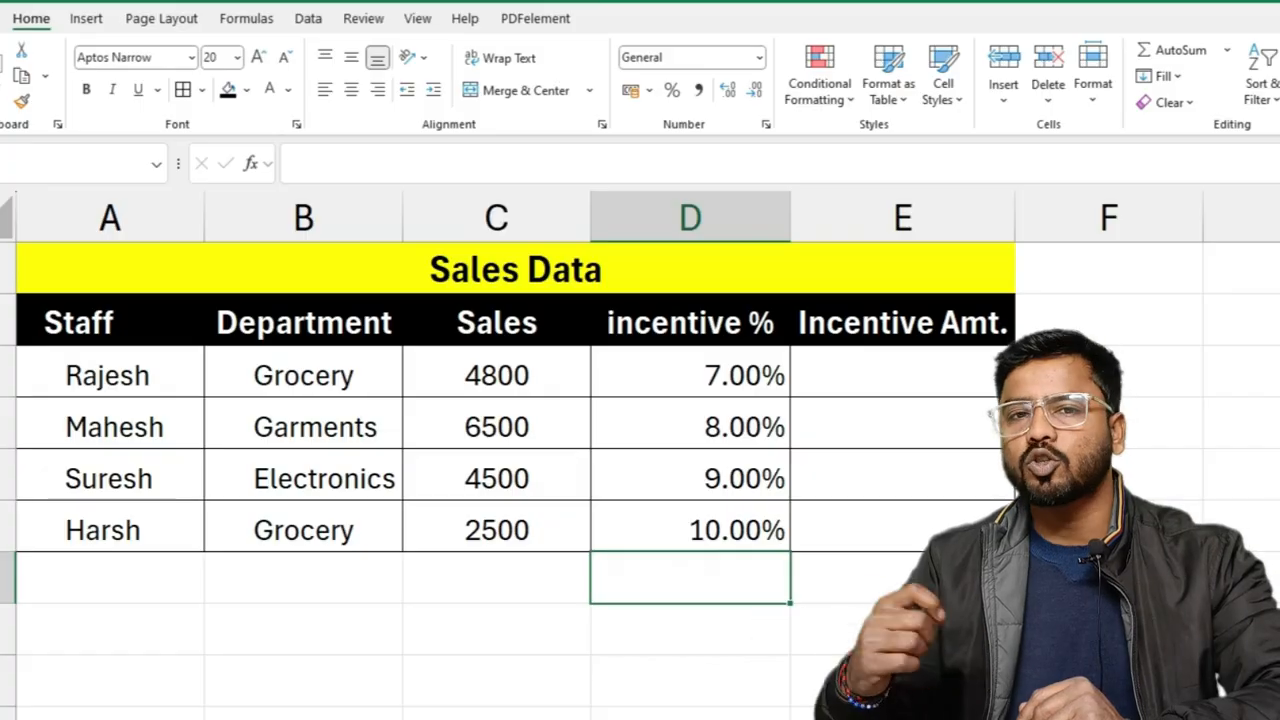
- Remove both decimal places from the four incentive % values
{"action": "left_click_drag", "start_coordinate": [747, 381], "coordinate": [740, 528]}
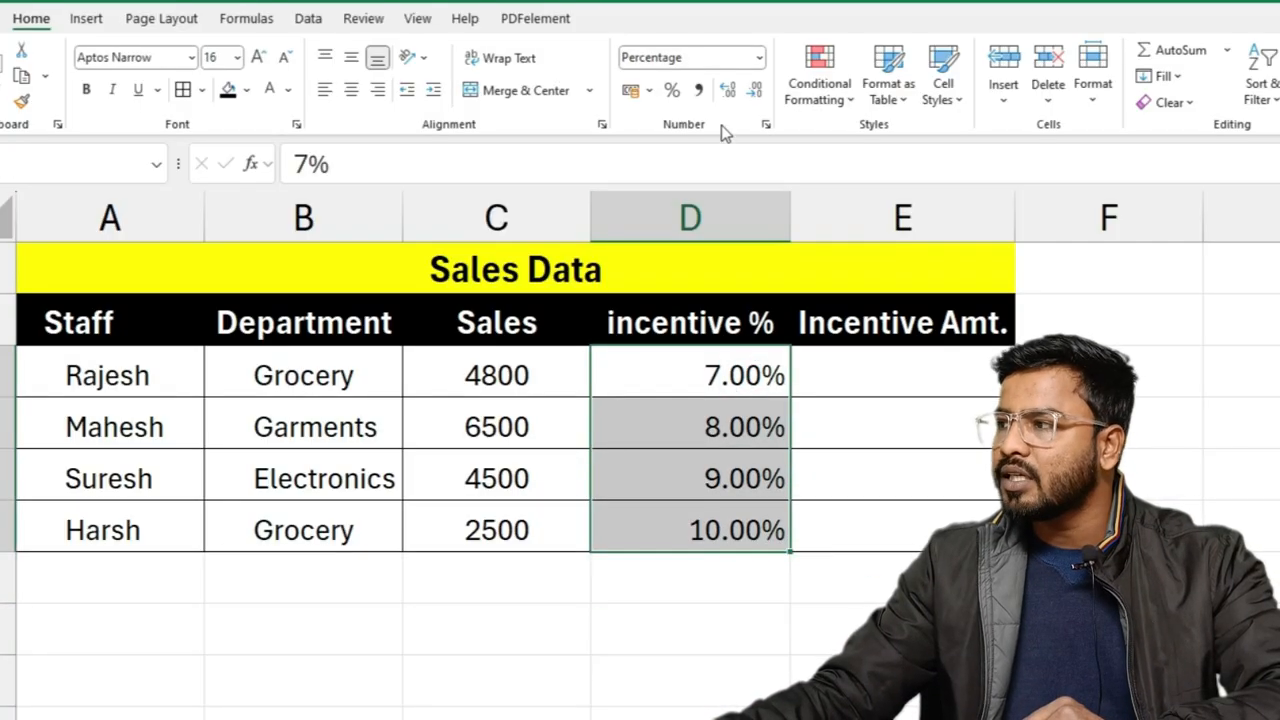
{"action": "left_click", "coordinate": [758, 91]}
{"action": "left_click", "coordinate": [758, 91]}
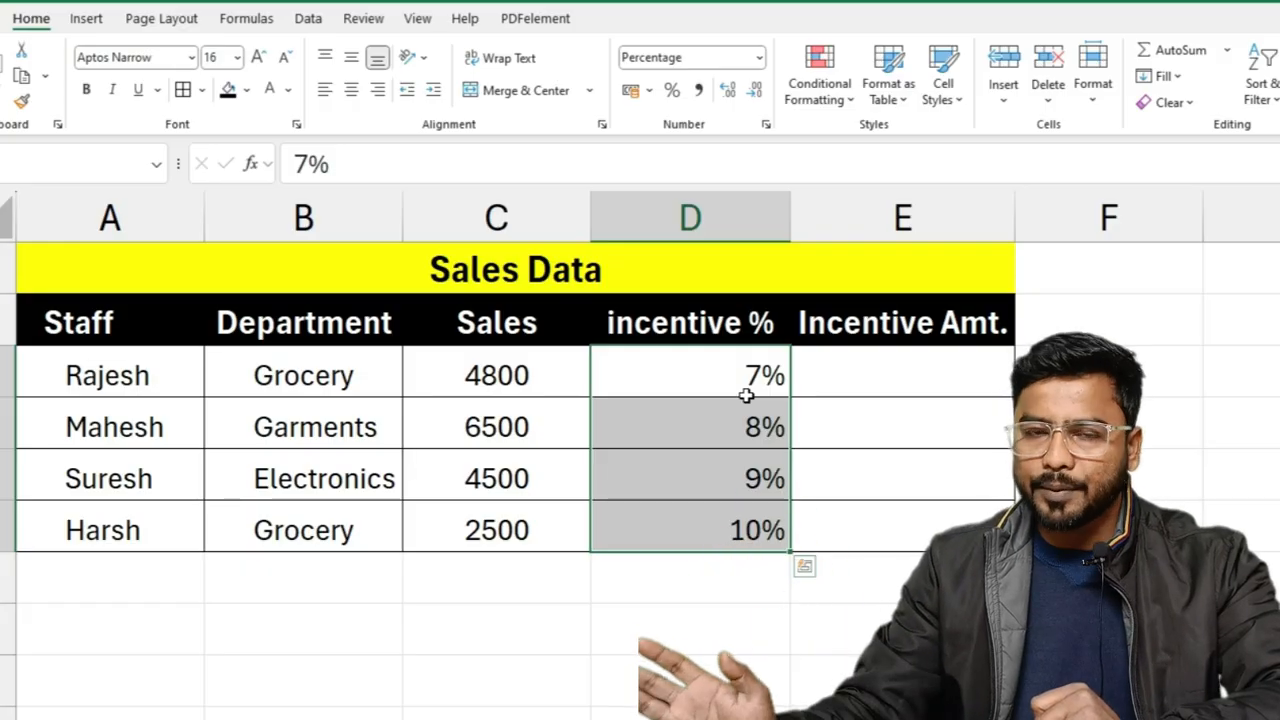
- Calculate the first staff row's Incentive Amt. by multiplying its Sales value by its incentive % with =C3*D3
{"action": "left_click", "coordinate": [861, 394]}
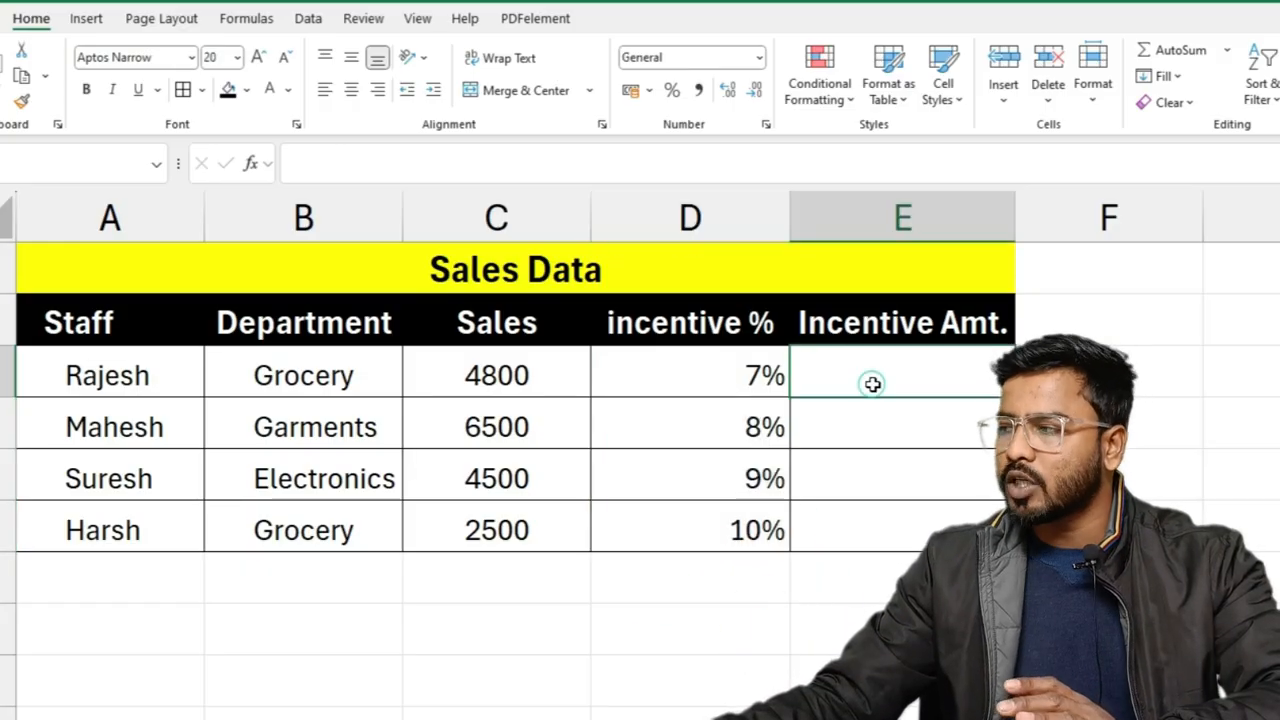
{"action": "type", "text": "="}
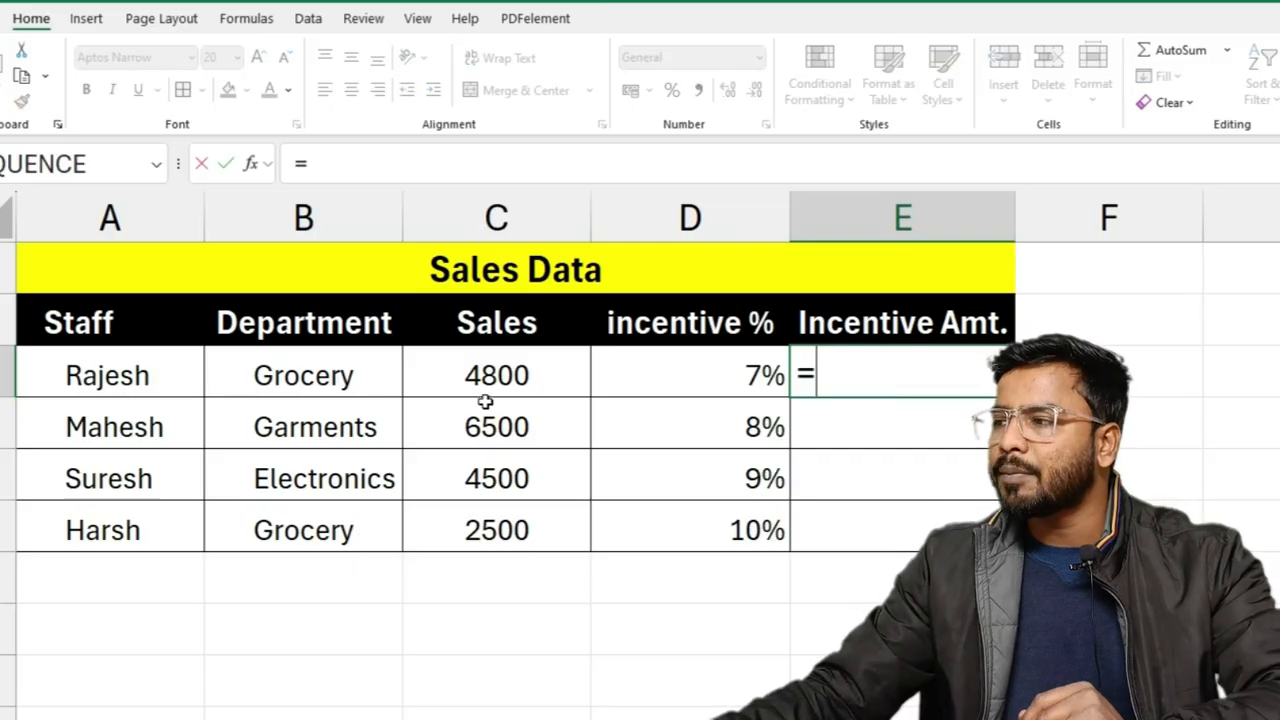
{"action": "left_click", "coordinate": [497, 368]}
{"action": "type", "text": "*"}
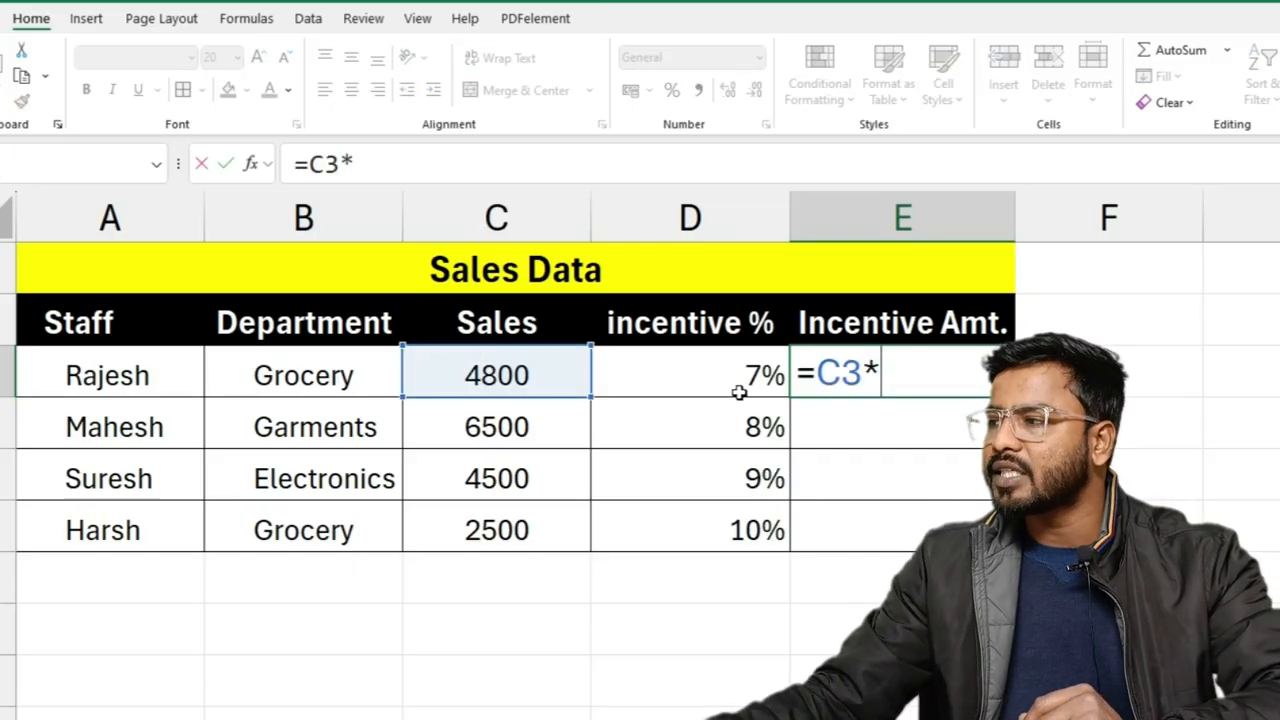
{"action": "left_click", "coordinate": [709, 380]}
{"action": "key", "text": "Return"}
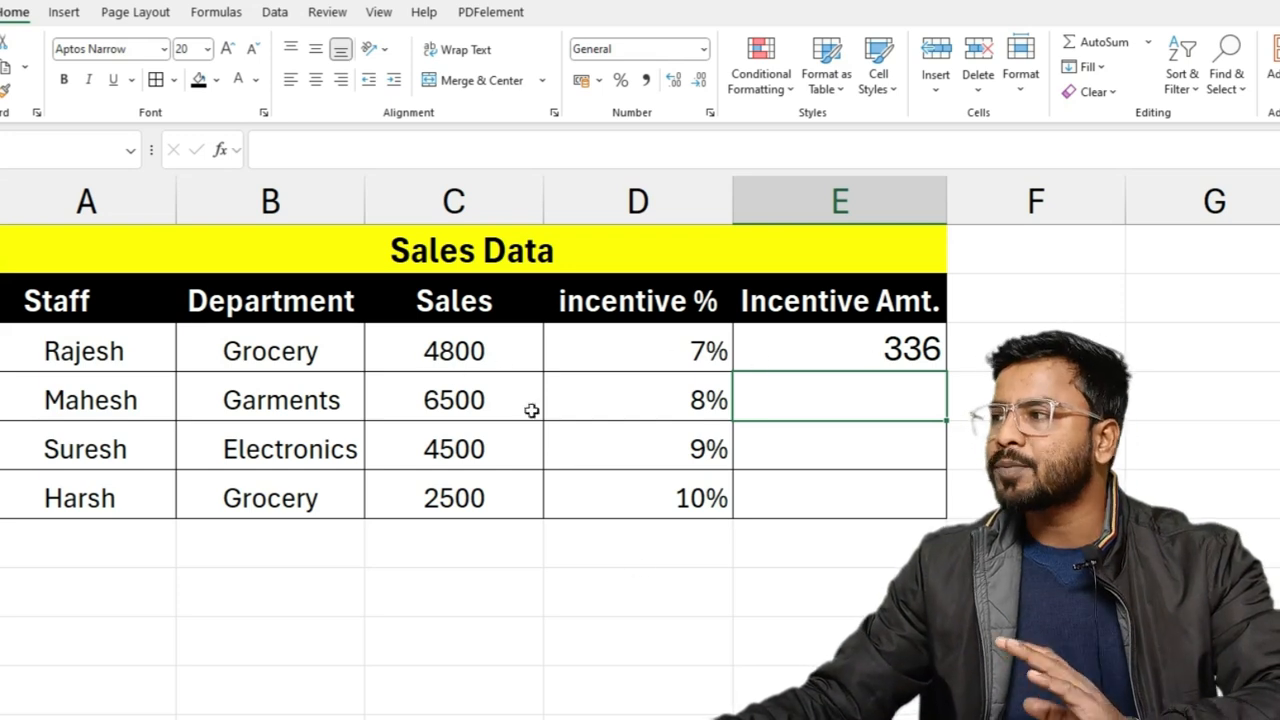
- Enter 7.5 in column E, two rows below the sales table, and apply the Fraction format to it
{"action": "left_click", "coordinate": [703, 48]}
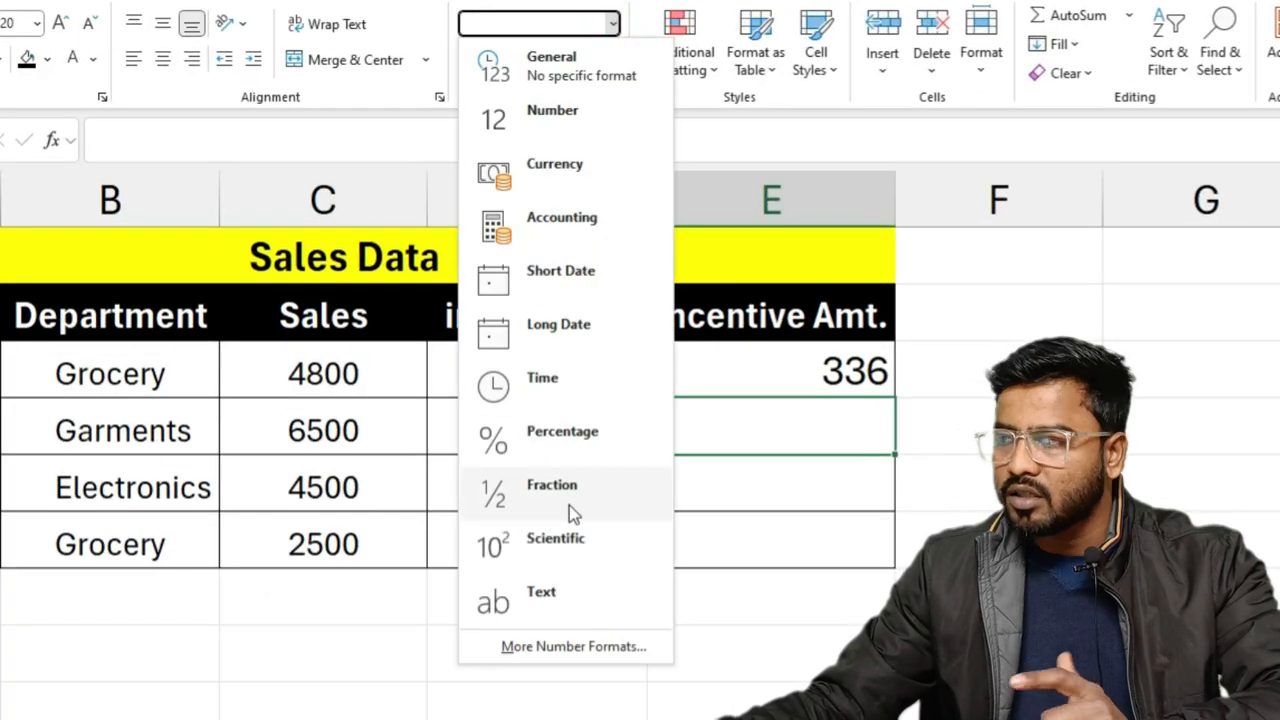
{"action": "left_click", "coordinate": [778, 662]}
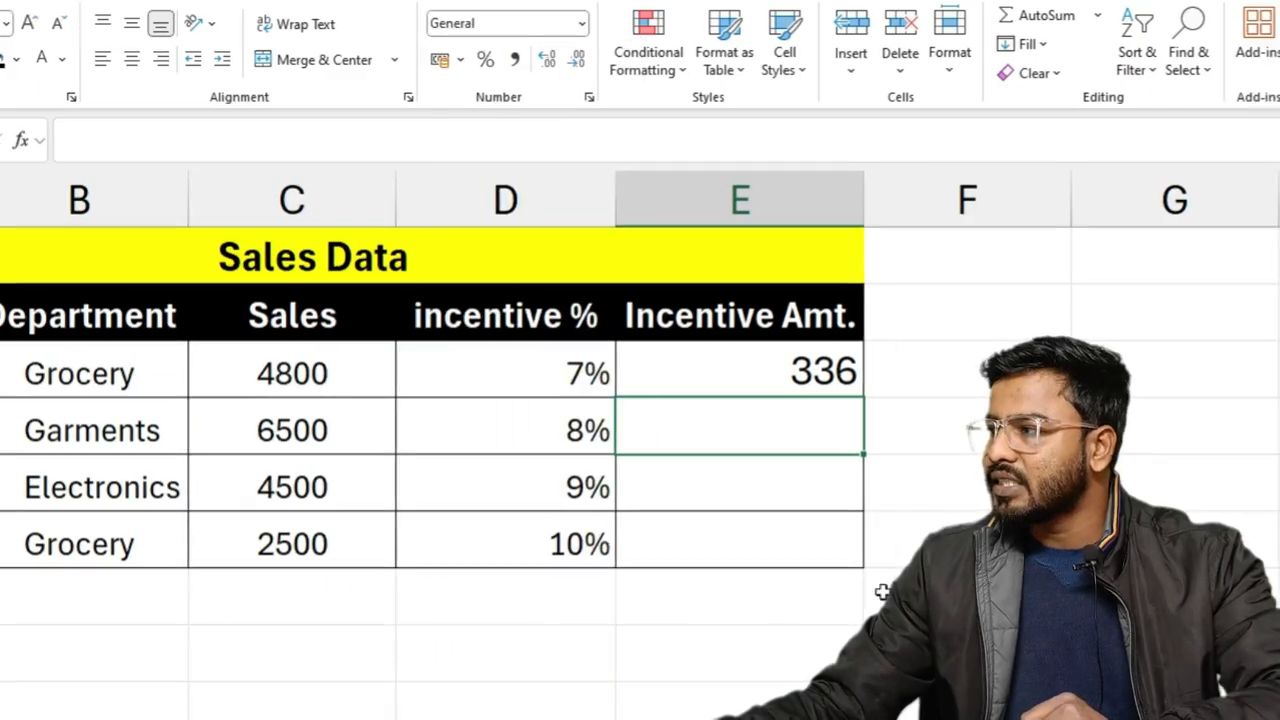
{"action": "left_click", "coordinate": [745, 675]}
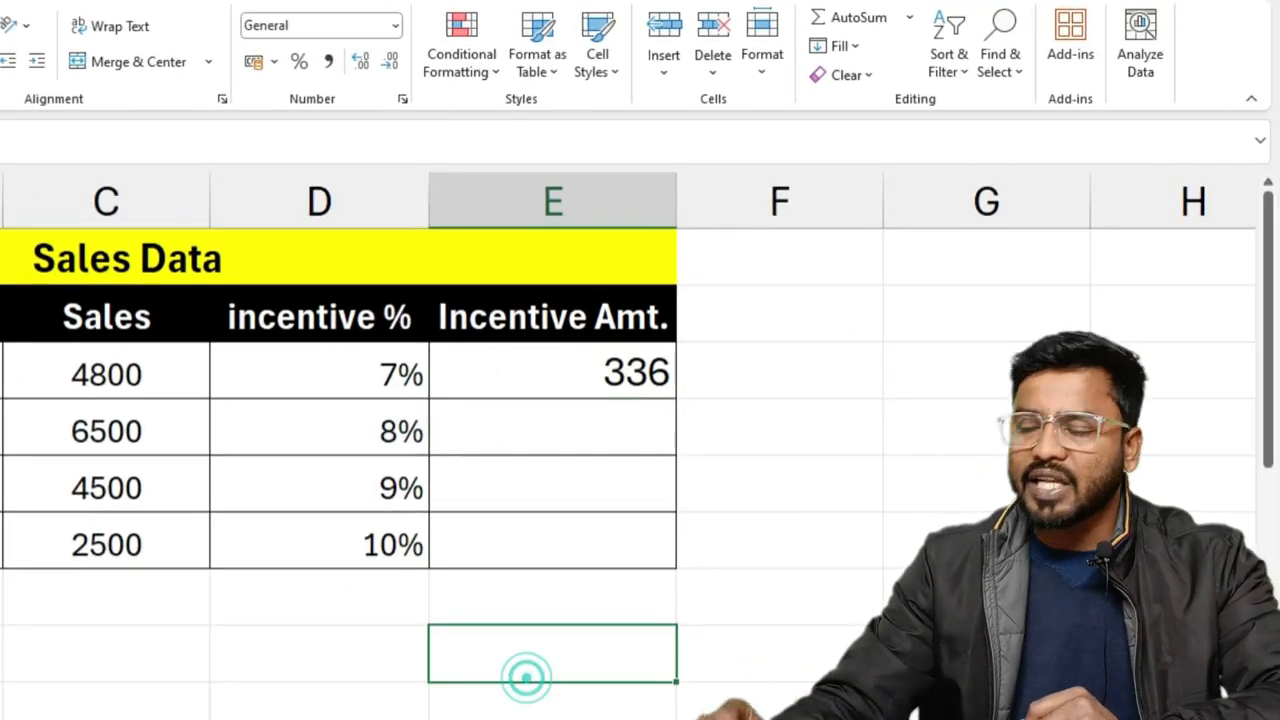
{"action": "type", "text": "7.5"}
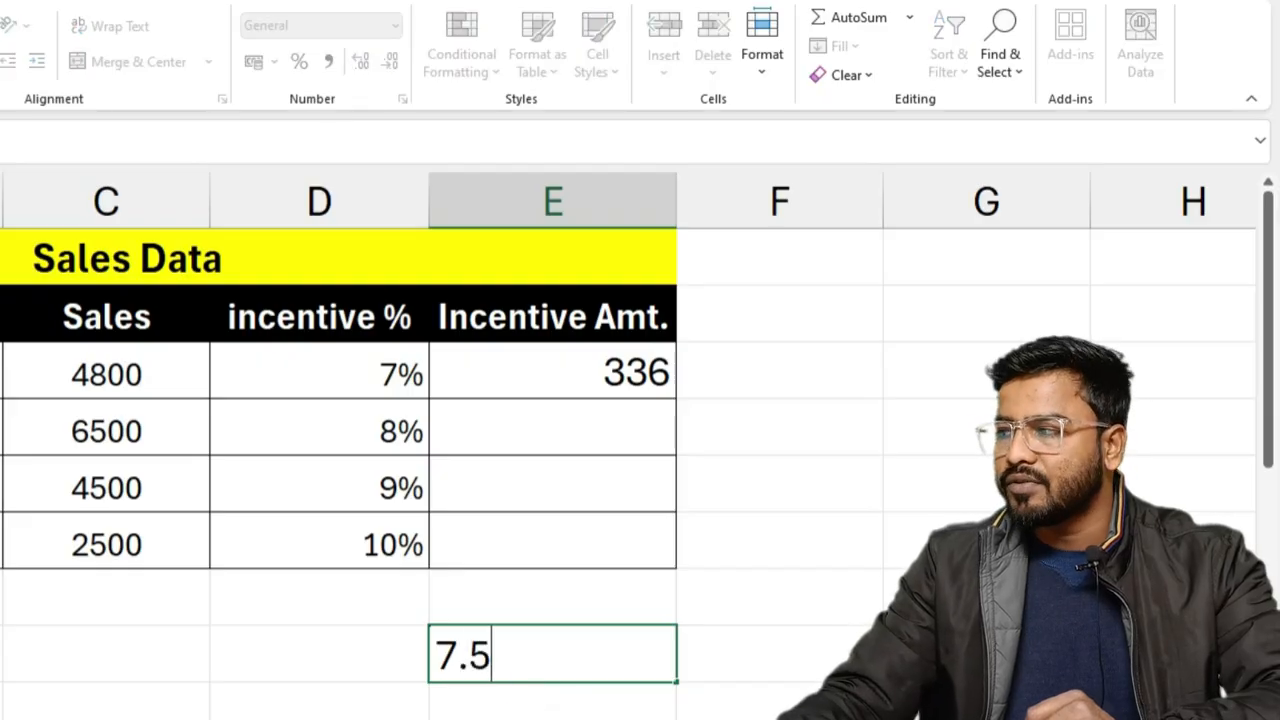
{"action": "key", "text": "Return"}
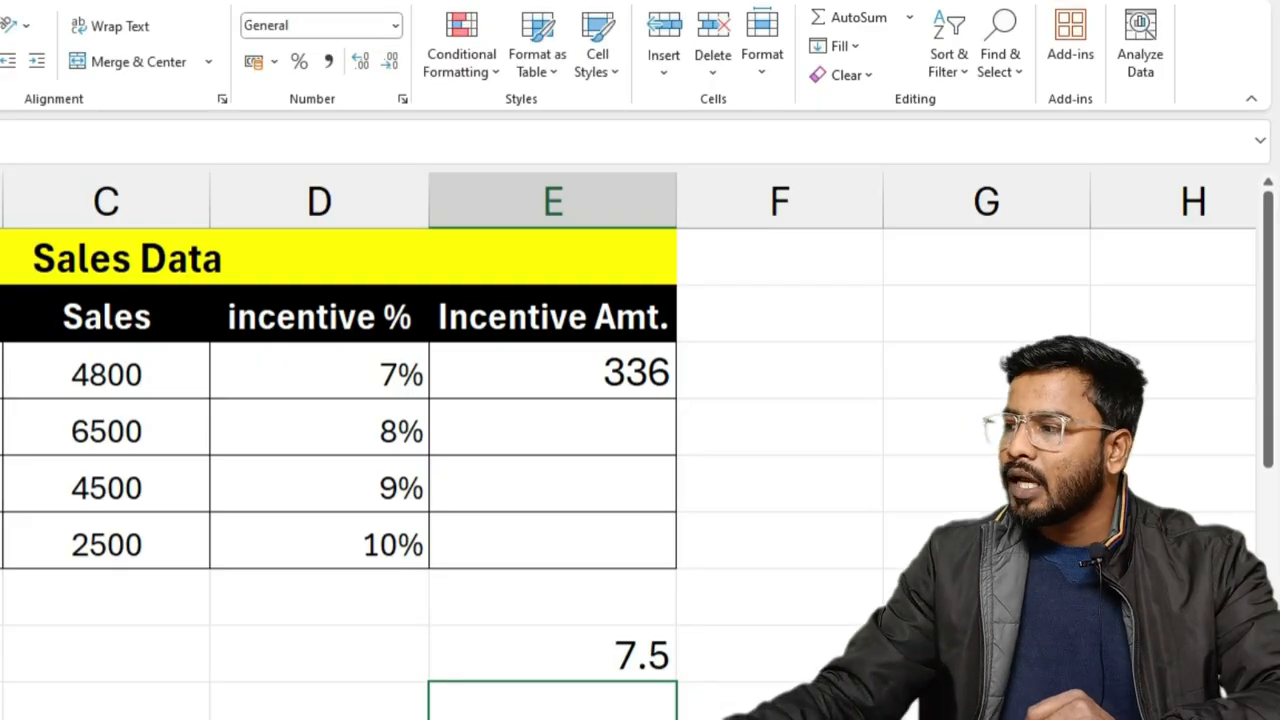
{"action": "left_click", "coordinate": [641, 662]}
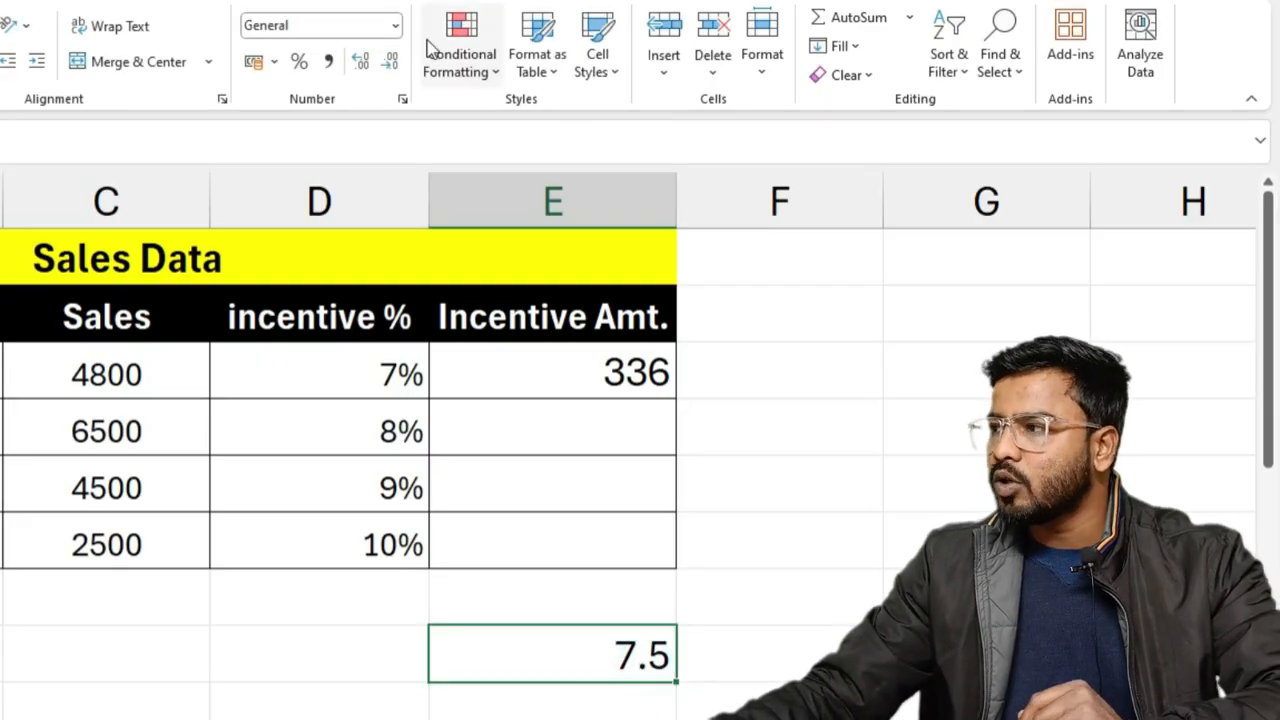
{"action": "left_click", "coordinate": [397, 27]}
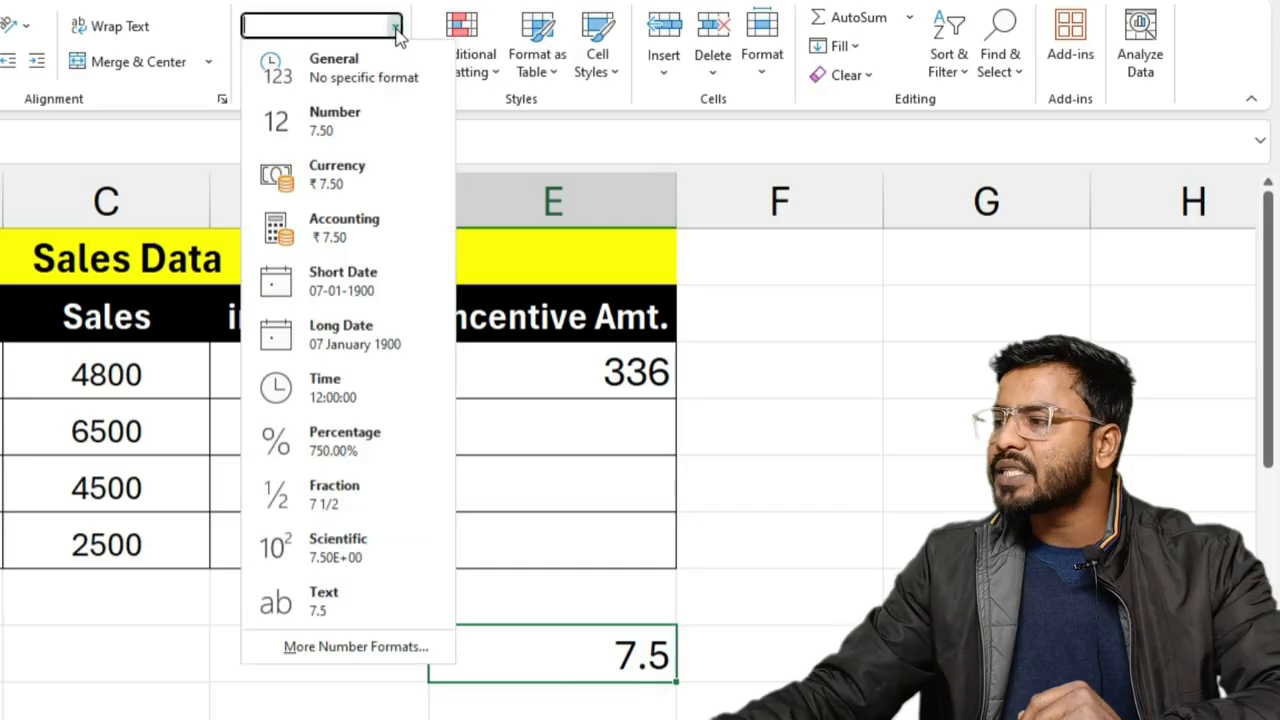
{"action": "left_click", "coordinate": [355, 497]}
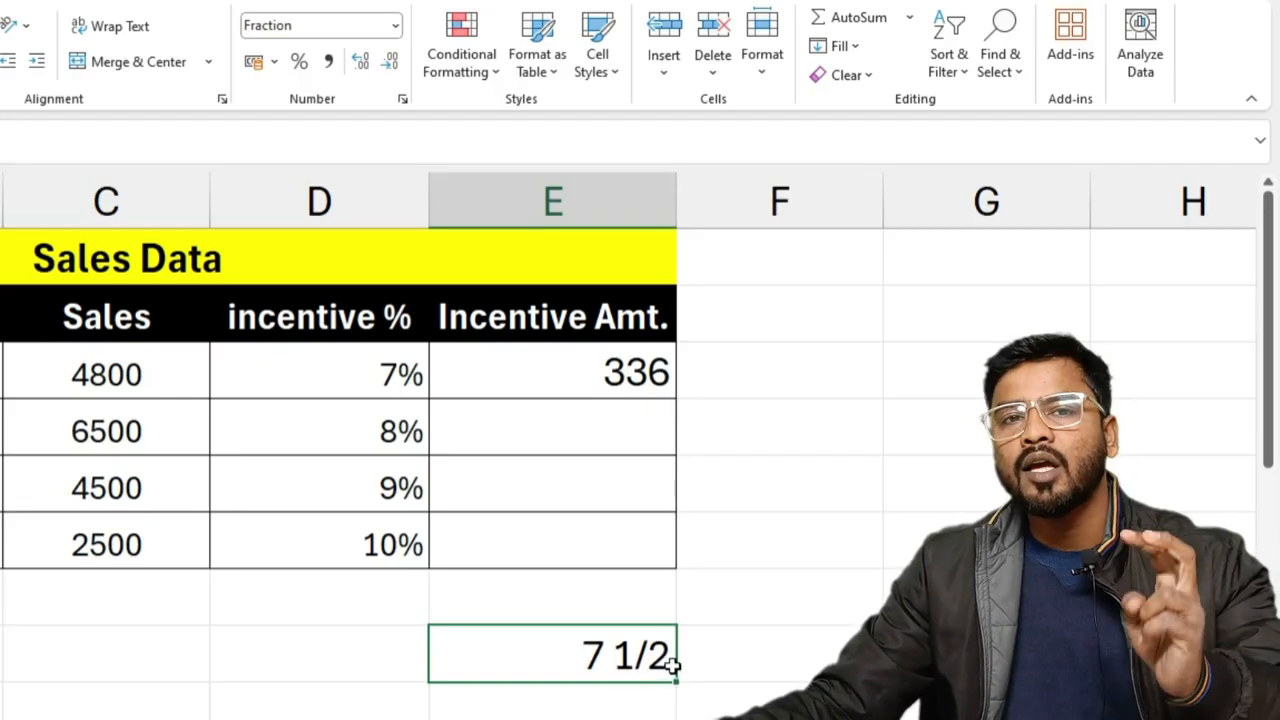
- Enter 0.5 in column F beside the last staff row and apply the Fraction format to it
{"action": "left_click", "coordinate": [805, 520]}
{"action": "type", "text": "0.5"}
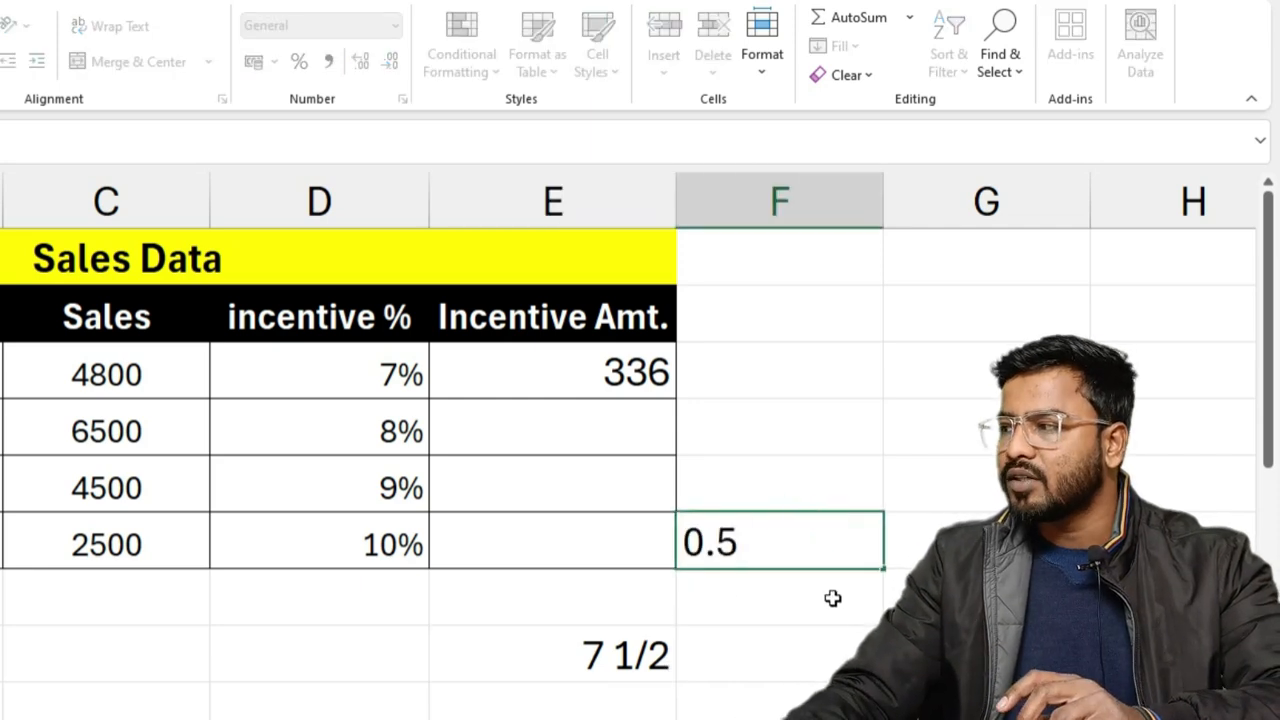
{"action": "key", "text": "Return"}
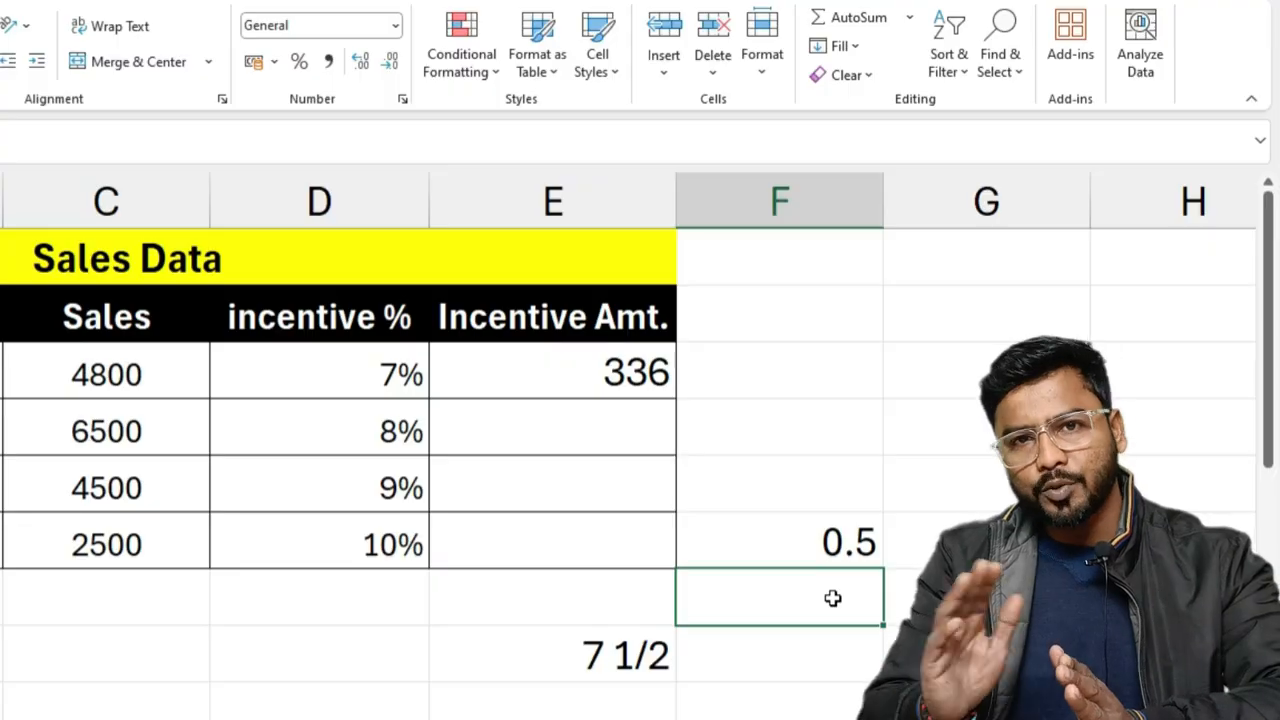
{"action": "left_click", "coordinate": [809, 541]}
{"action": "left_click", "coordinate": [396, 25]}
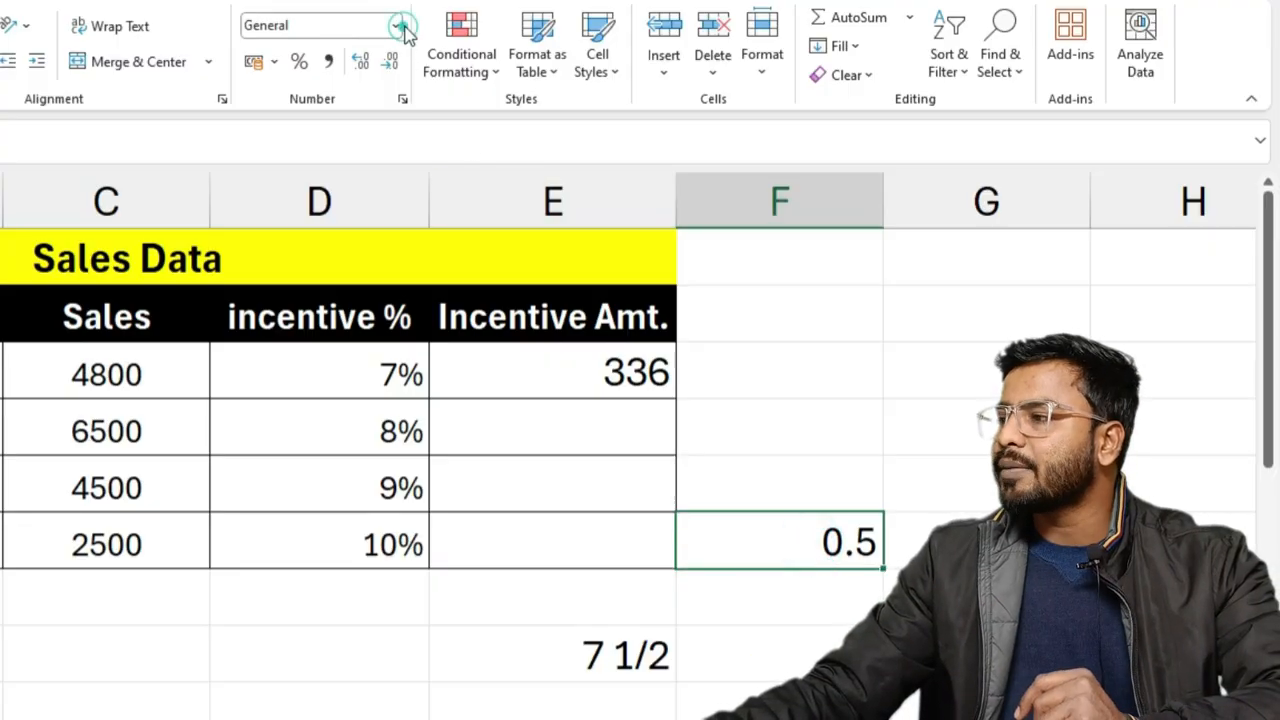
{"action": "left_click", "coordinate": [327, 487]}
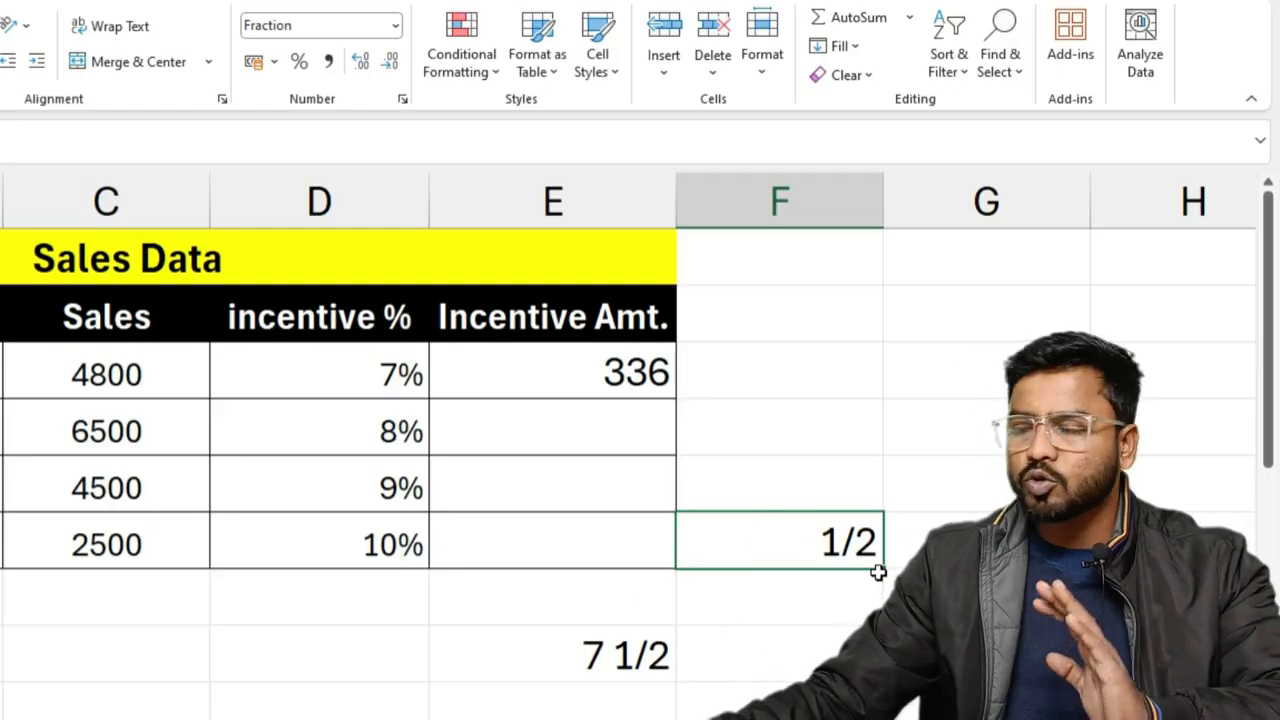
- Check the underlying value of the fraction cell below the table and view the Fraction category in Format Cells
{"action": "left_click", "coordinate": [598, 655]}
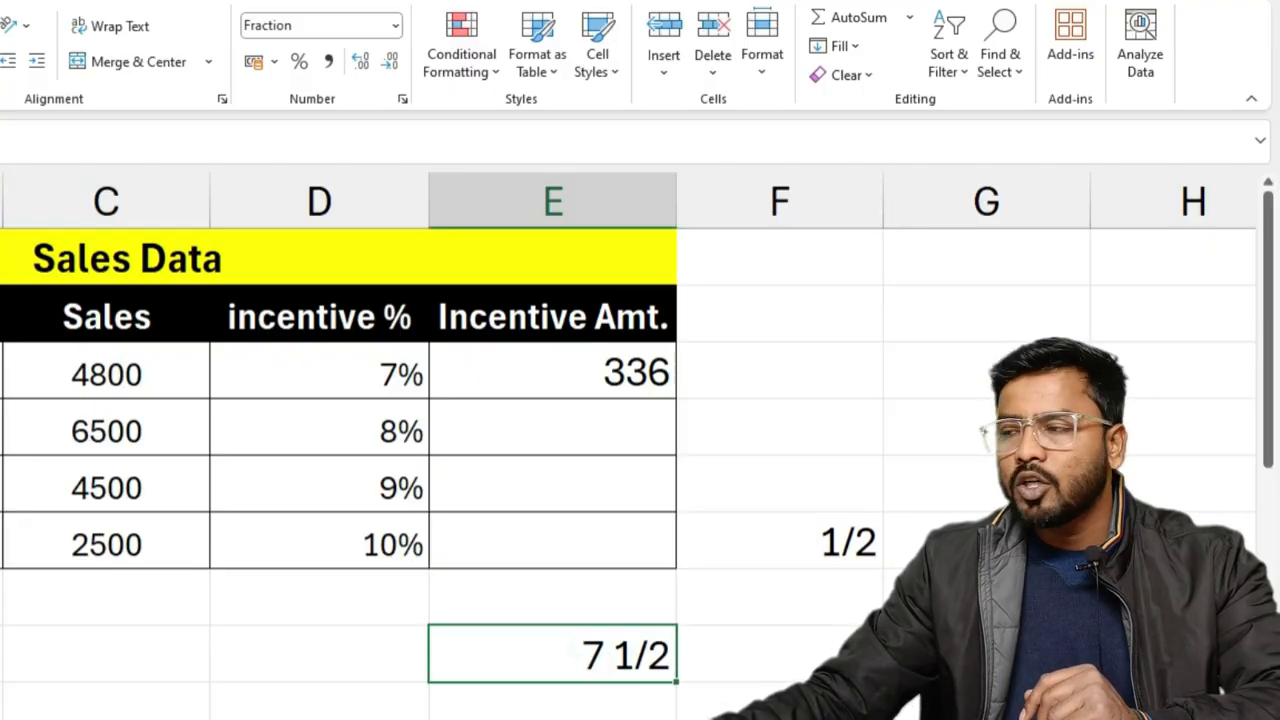
{"action": "key", "text": "F2"}
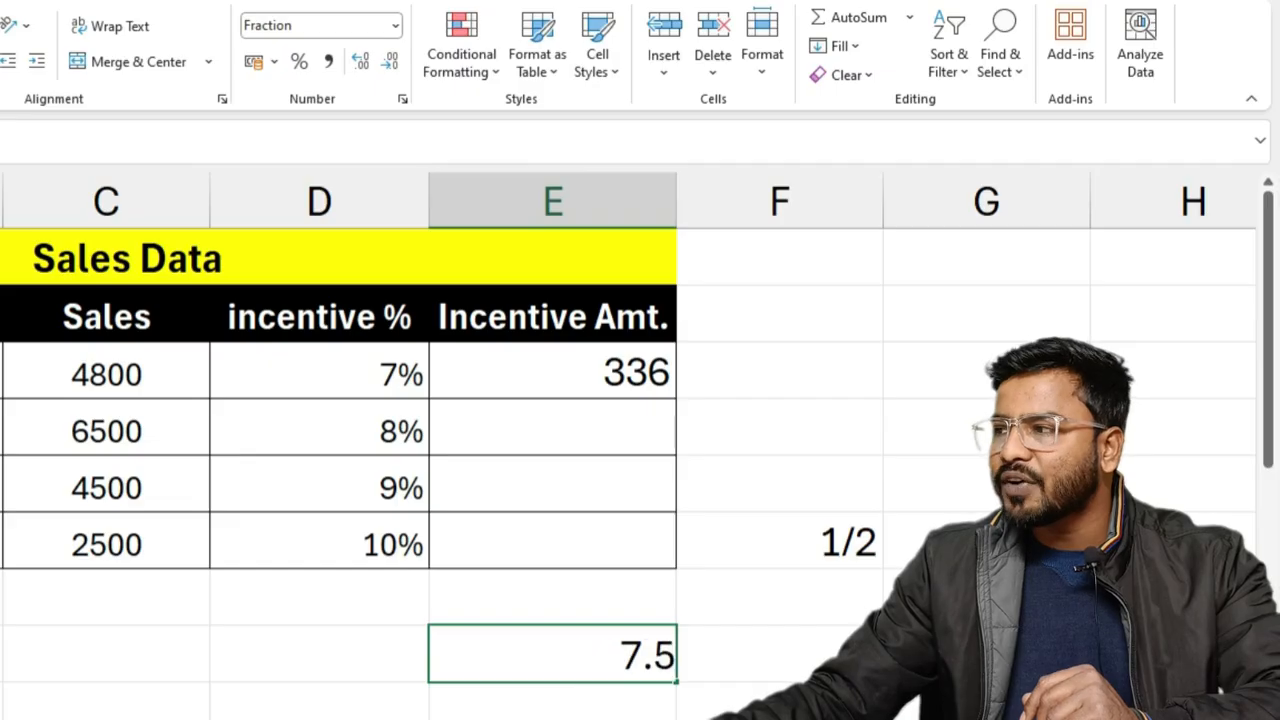
{"action": "key", "text": "Tab"}
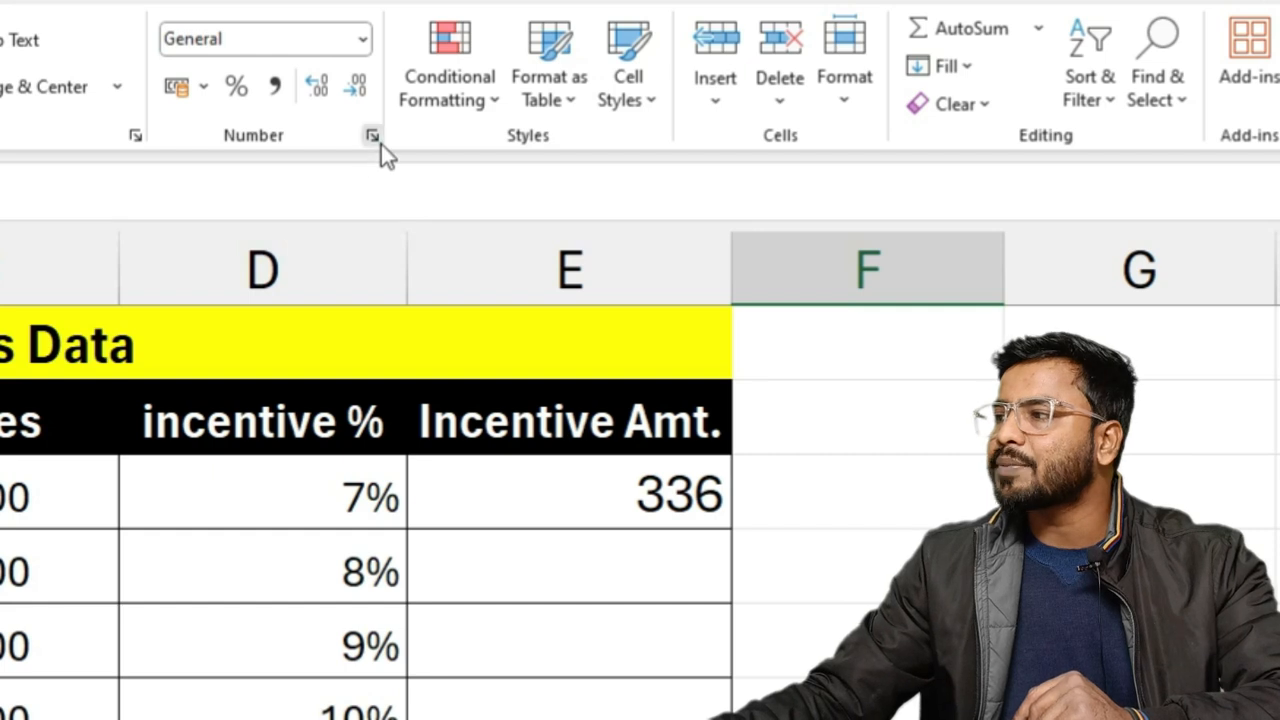
{"action": "left_click", "coordinate": [373, 137]}
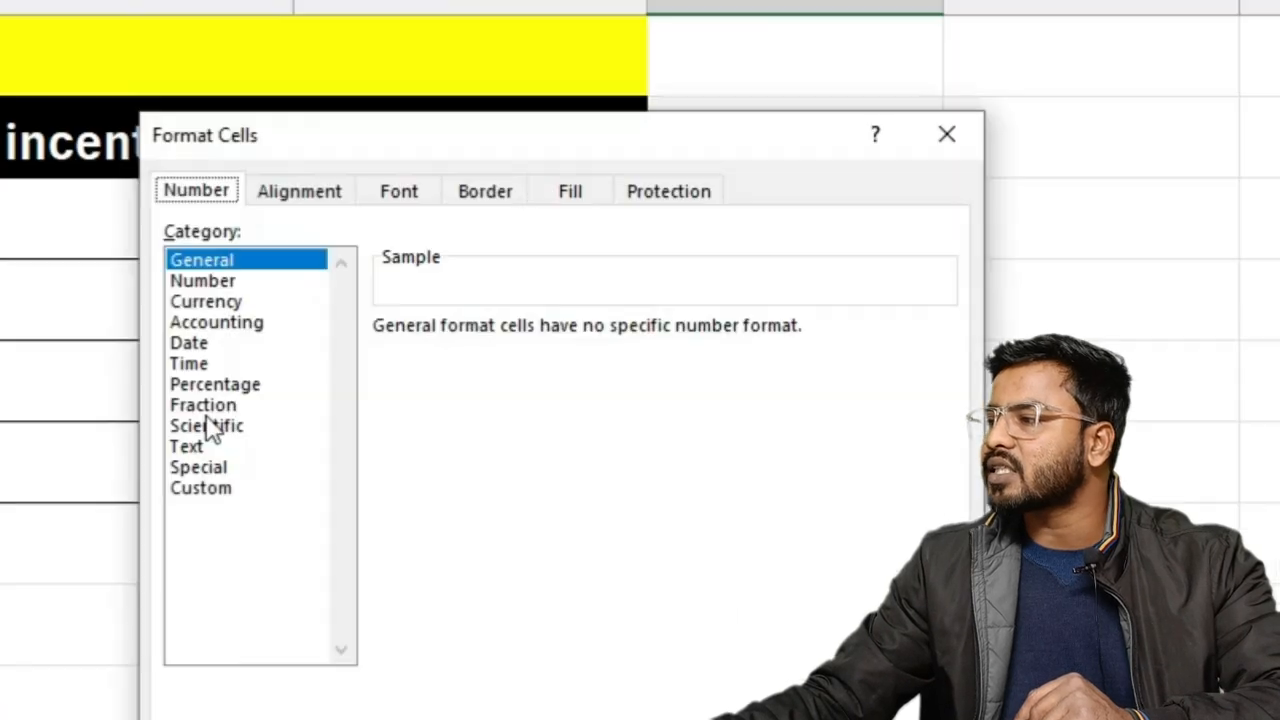
{"action": "left_click", "coordinate": [205, 405]}
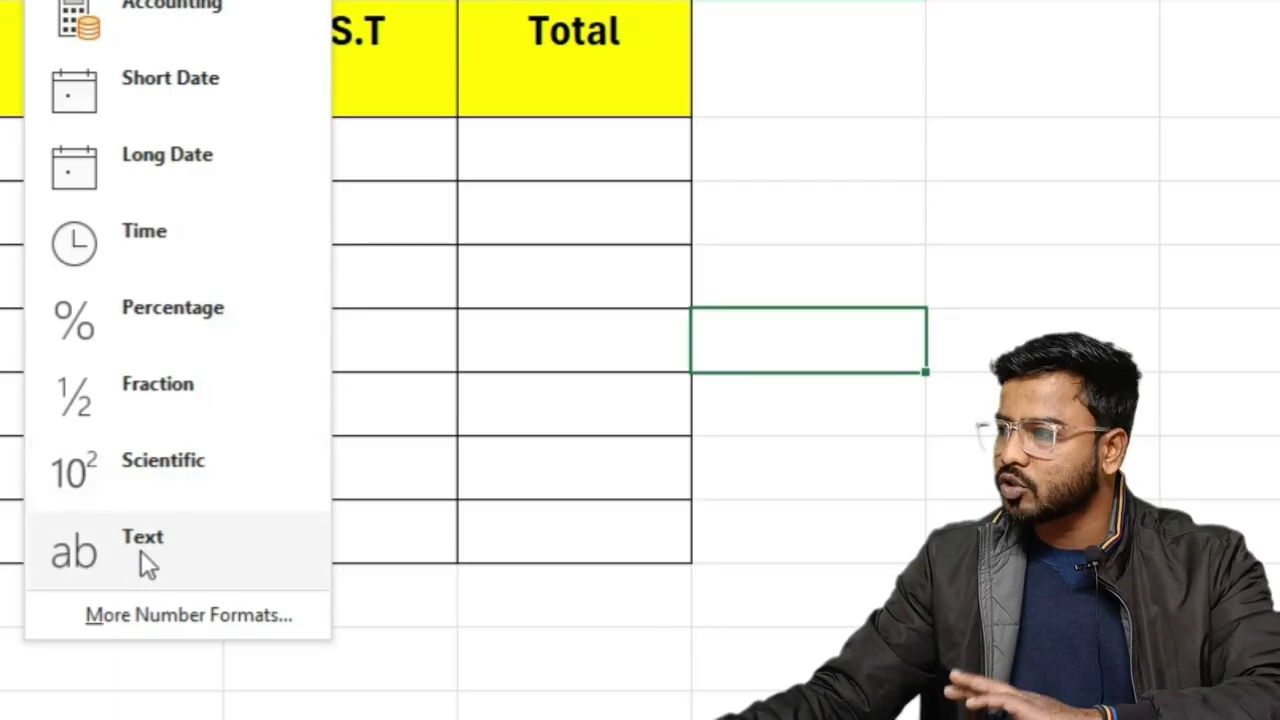
- Examine the student names and the English, Hindi, Math, Science and S.S.T marks in the marks table
{"action": "left_click", "coordinate": [611, 651]}
{"action": "left_click", "coordinate": [500, 142]}
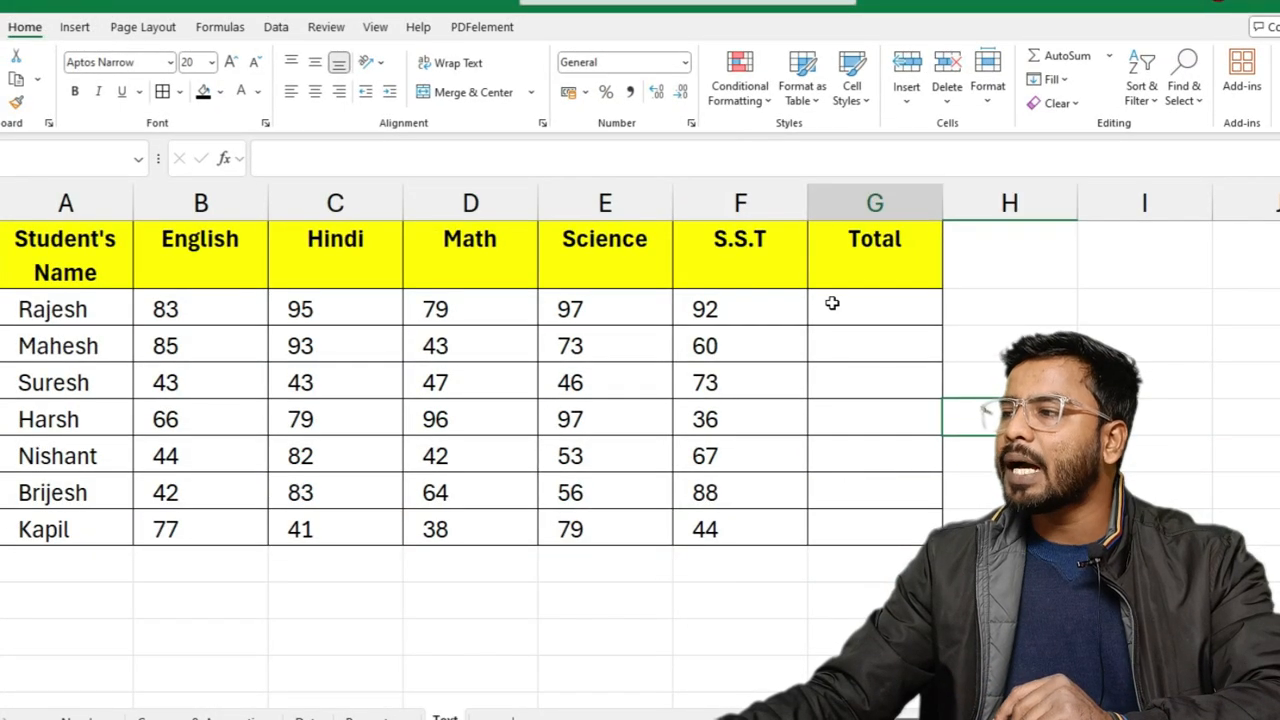
{"action": "left_click", "coordinate": [832, 303]}
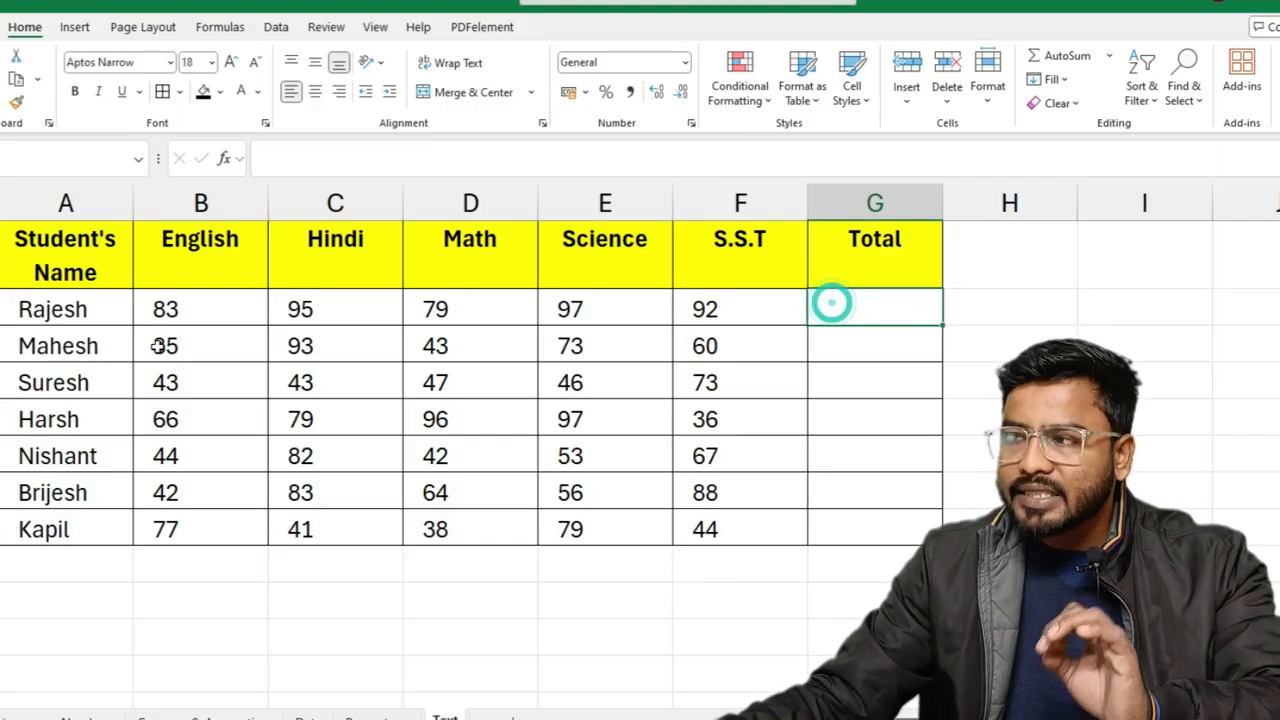
{"action": "left_click_drag", "start_coordinate": [66, 310], "coordinate": [73, 517]}
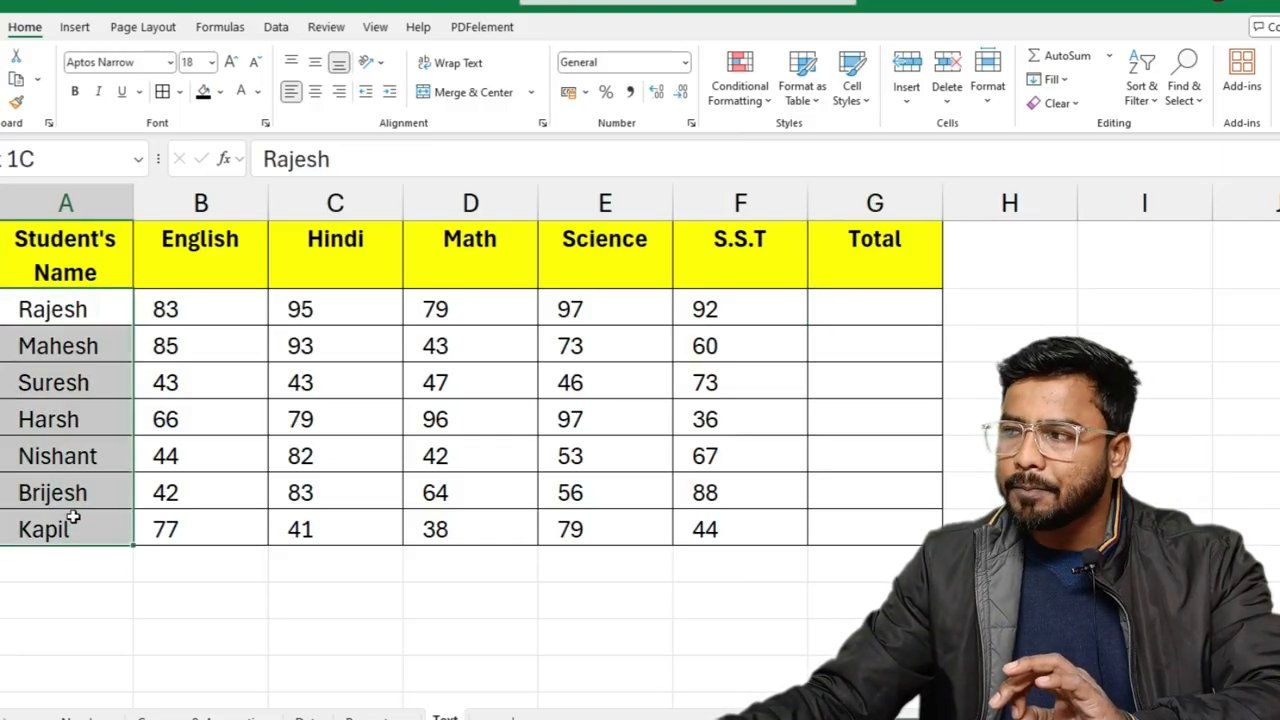
{"action": "left_click_drag", "start_coordinate": [204, 311], "coordinate": [215, 548]}
{"action": "left_click_drag", "start_coordinate": [340, 309], "coordinate": [365, 388]}
{"action": "left_click_drag", "start_coordinate": [440, 309], "coordinate": [486, 360]}
{"action": "left_click", "coordinate": [600, 309]}
{"action": "left_click", "coordinate": [725, 309]}
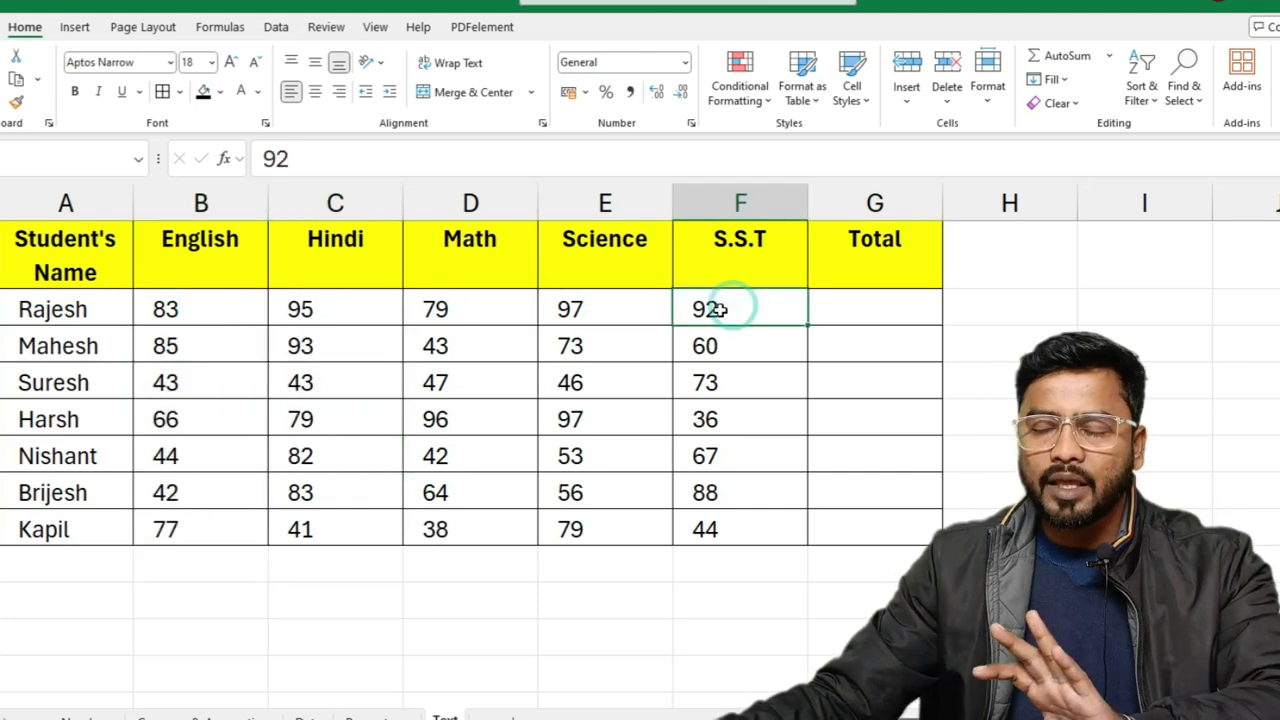
- Calculate the first student's Total from the five subject marks with =SUM(B2:F2)
{"action": "left_click", "coordinate": [864, 298]}
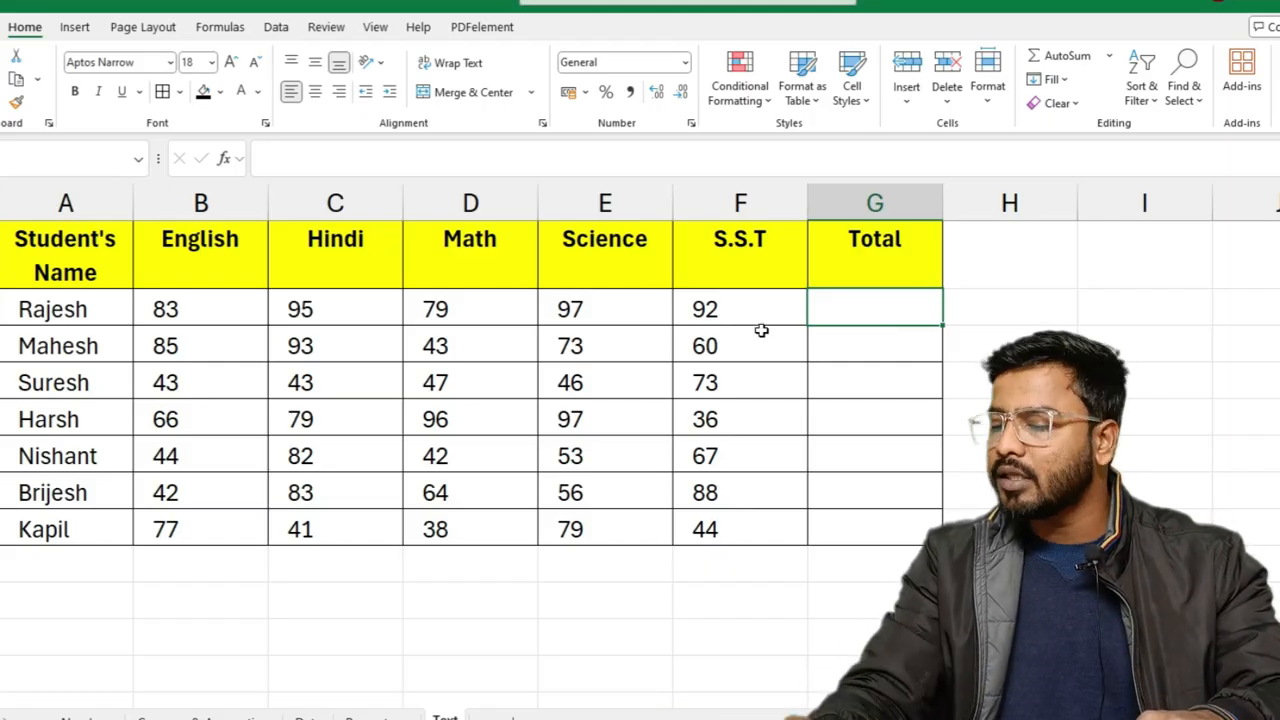
{"action": "type", "text": "=sum"}
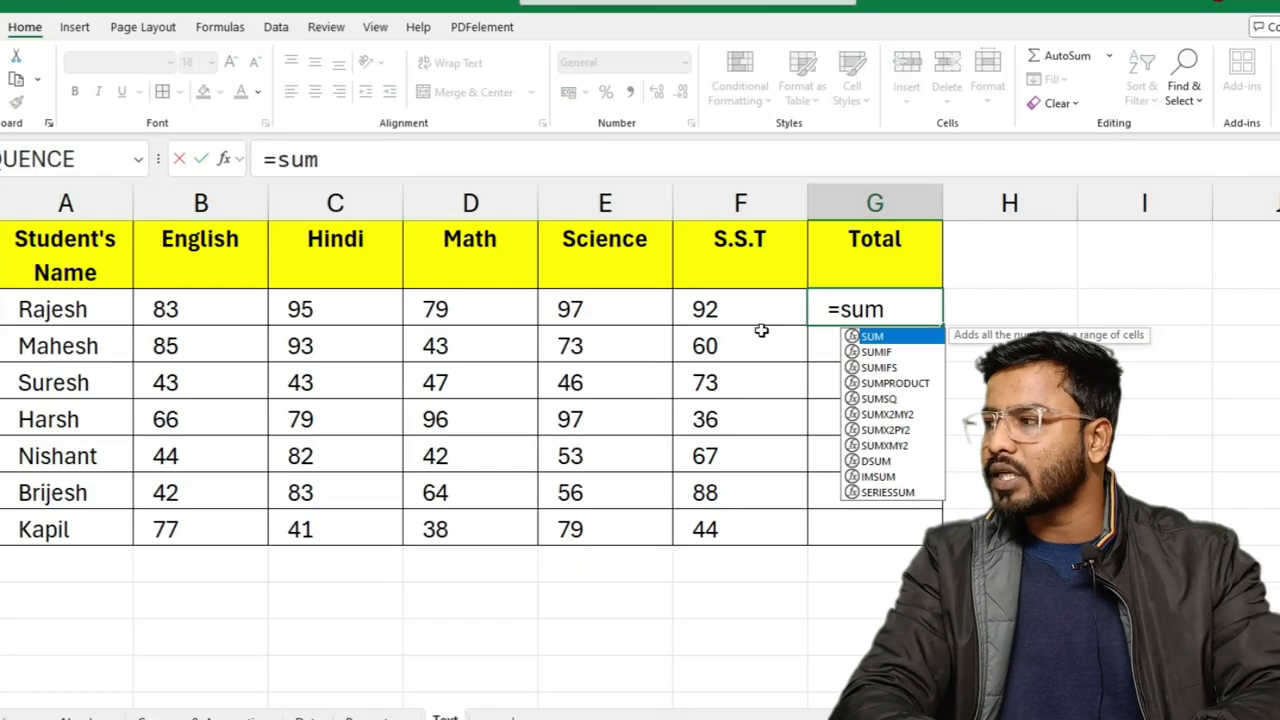
{"action": "key", "text": "Tab"}
{"action": "left_click_drag", "start_coordinate": [165, 309], "coordinate": [703, 303]}
{"action": "type", "text": ")"}
{"action": "key", "text": "Return"}
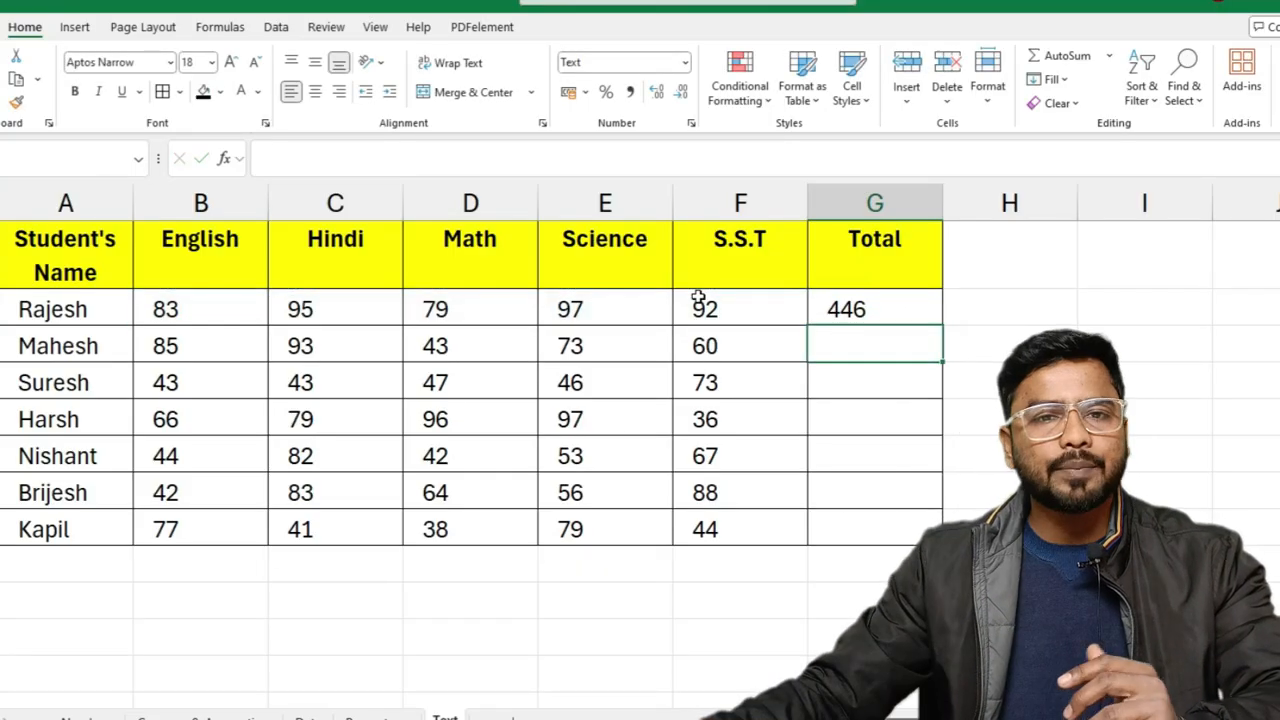
- Fill the first student's Total formula down through the last student row
{"action": "left_click", "coordinate": [882, 307]}
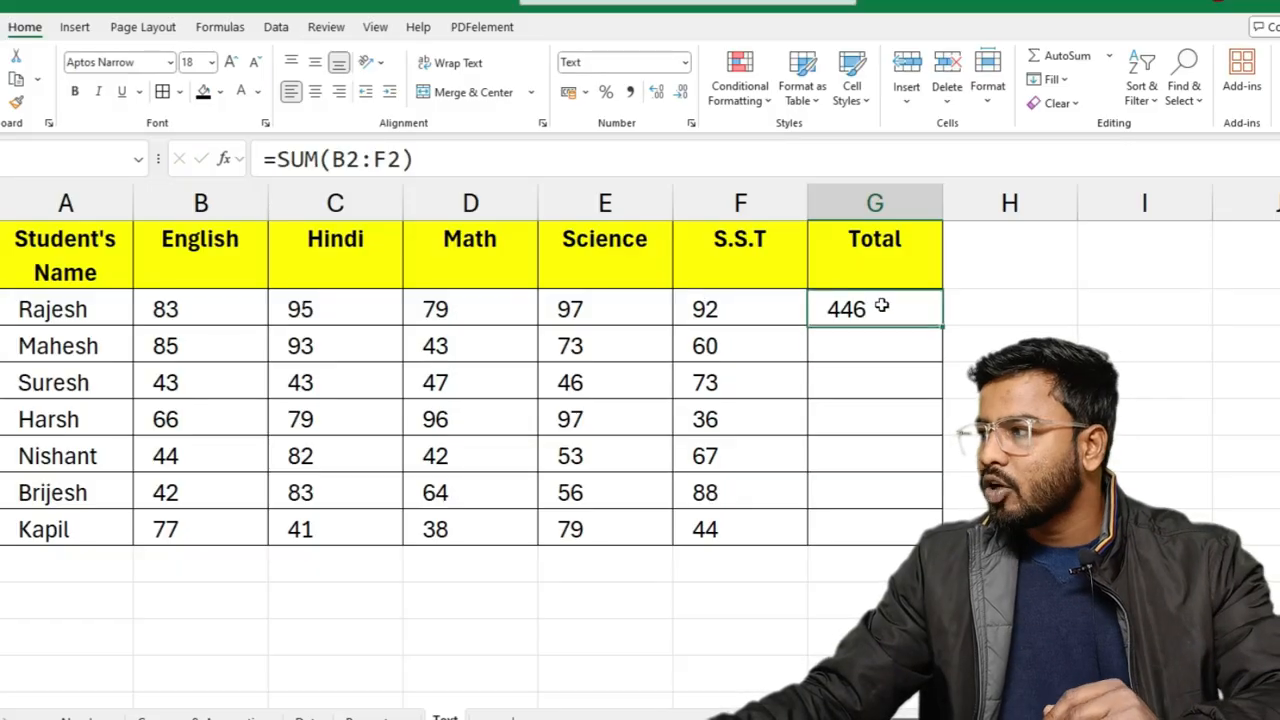
{"action": "key", "text": "shift+Down"}
{"action": "key", "text": "shift+Down"}
{"action": "key", "text": "shift+Down"}
{"action": "key", "text": "shift+Down"}
{"action": "key", "text": "shift+Down"}
{"action": "key", "text": "shift+Down"}
{"action": "key", "text": "shift+Down"}
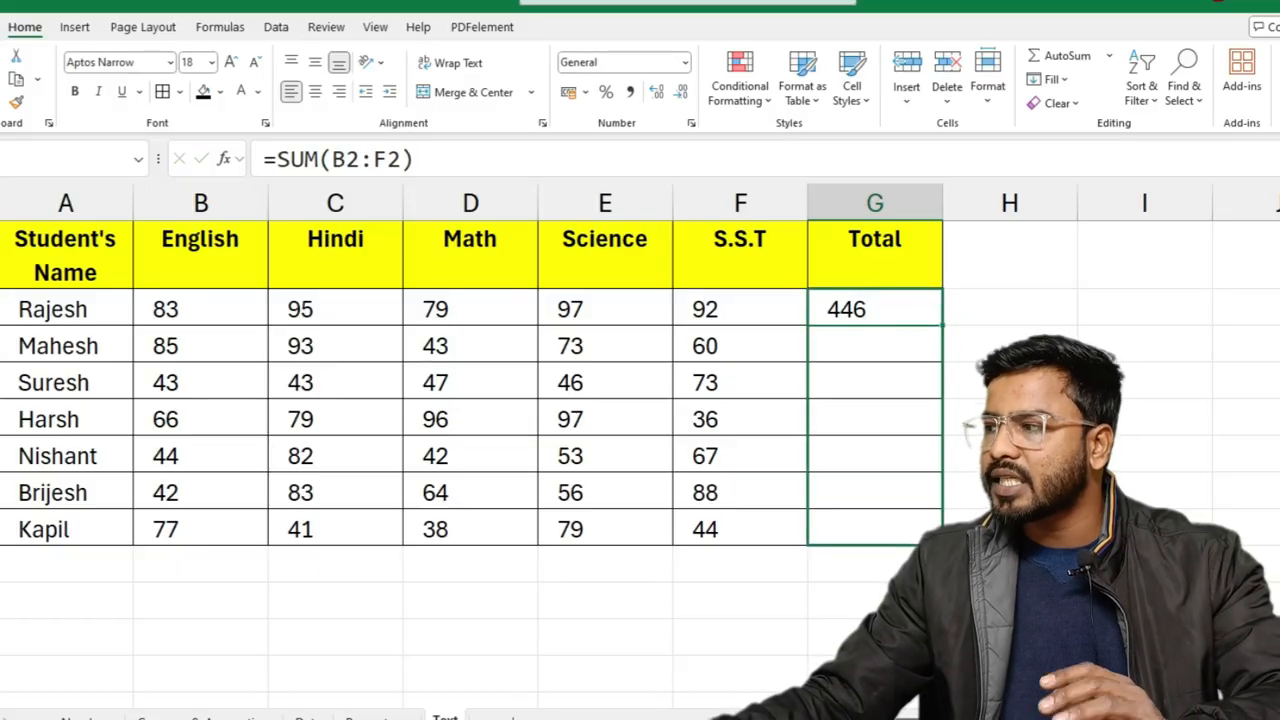
{"action": "key", "text": "ctrl+d"}
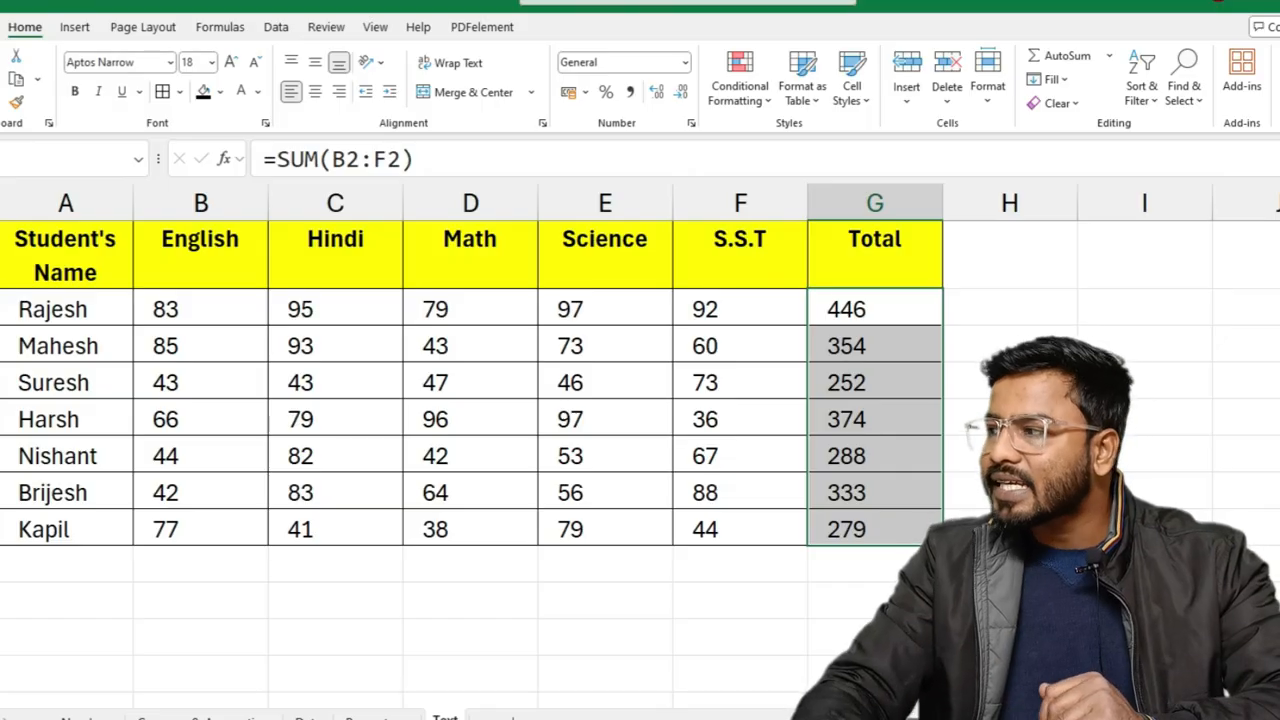
- Clear all the student totals and return to the first student's Total cell
{"action": "key", "text": "Delete"}
{"action": "left_click", "coordinate": [914, 343]}
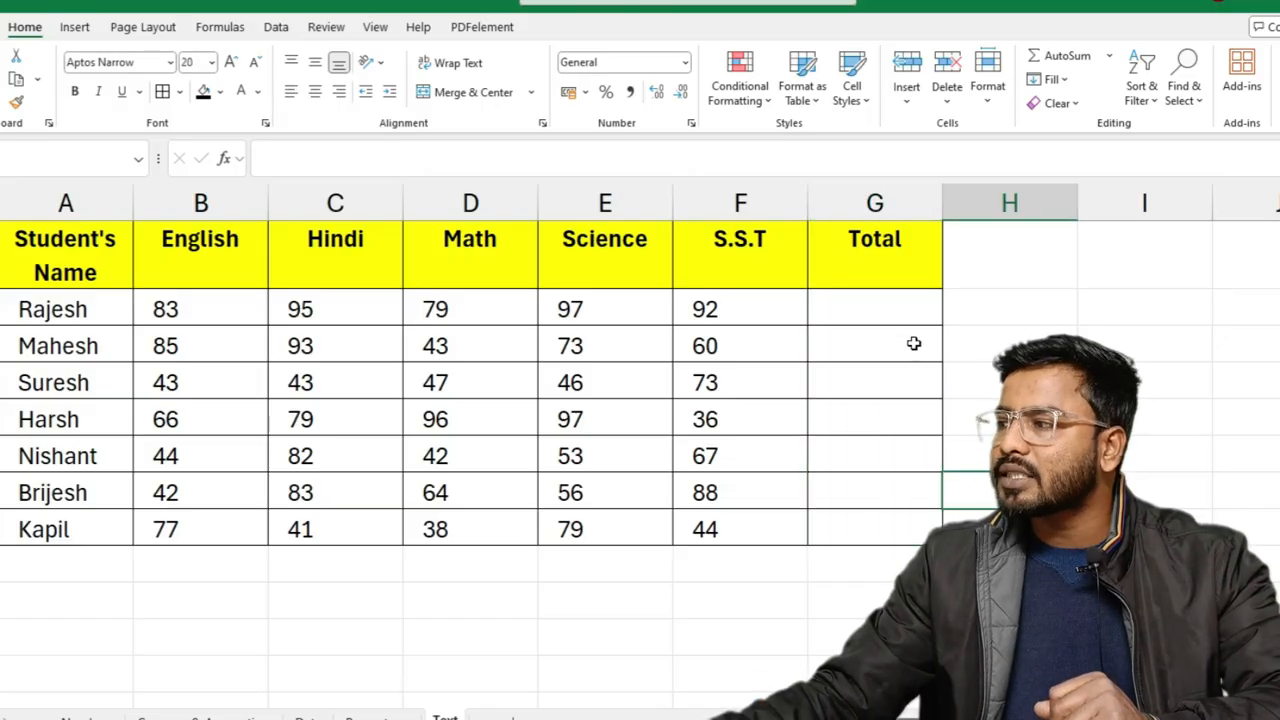
{"action": "left_click", "coordinate": [893, 310]}
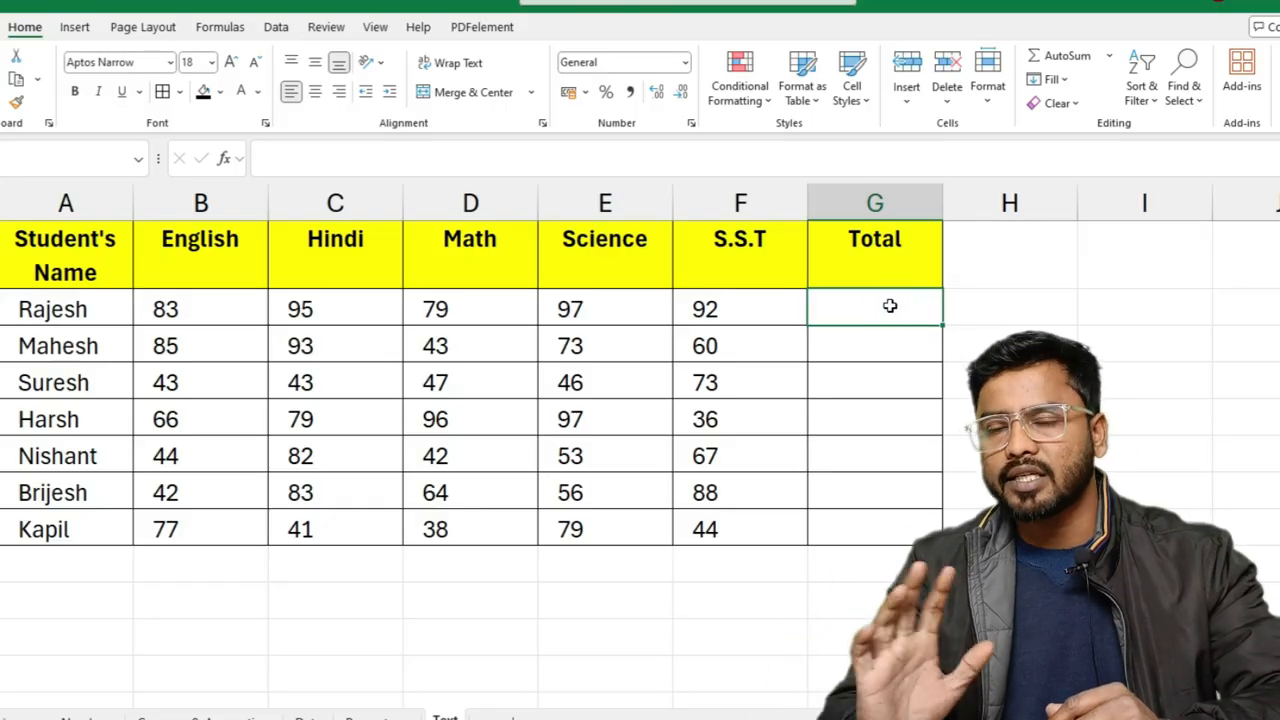
- Apply the Text number format to the Total cells of all students from the first row through the last
{"action": "left_click_drag", "start_coordinate": [889, 305], "coordinate": [887, 517]}
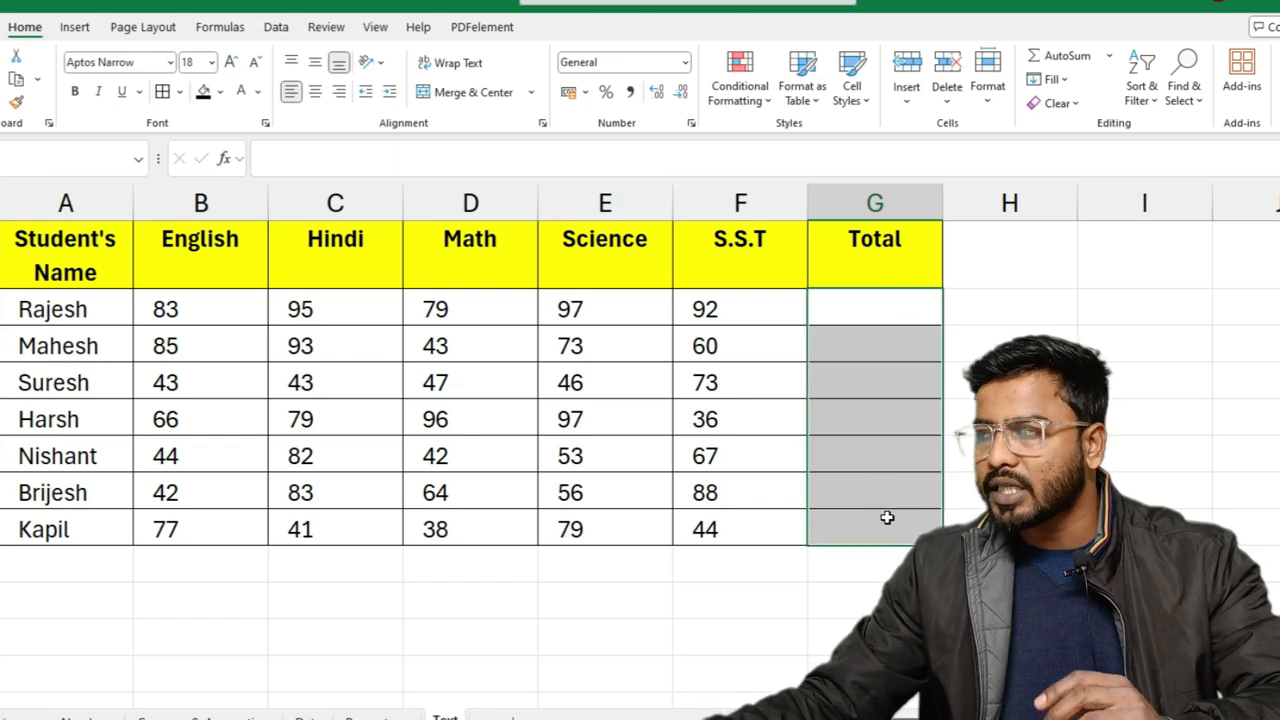
{"action": "left_click", "coordinate": [685, 62]}
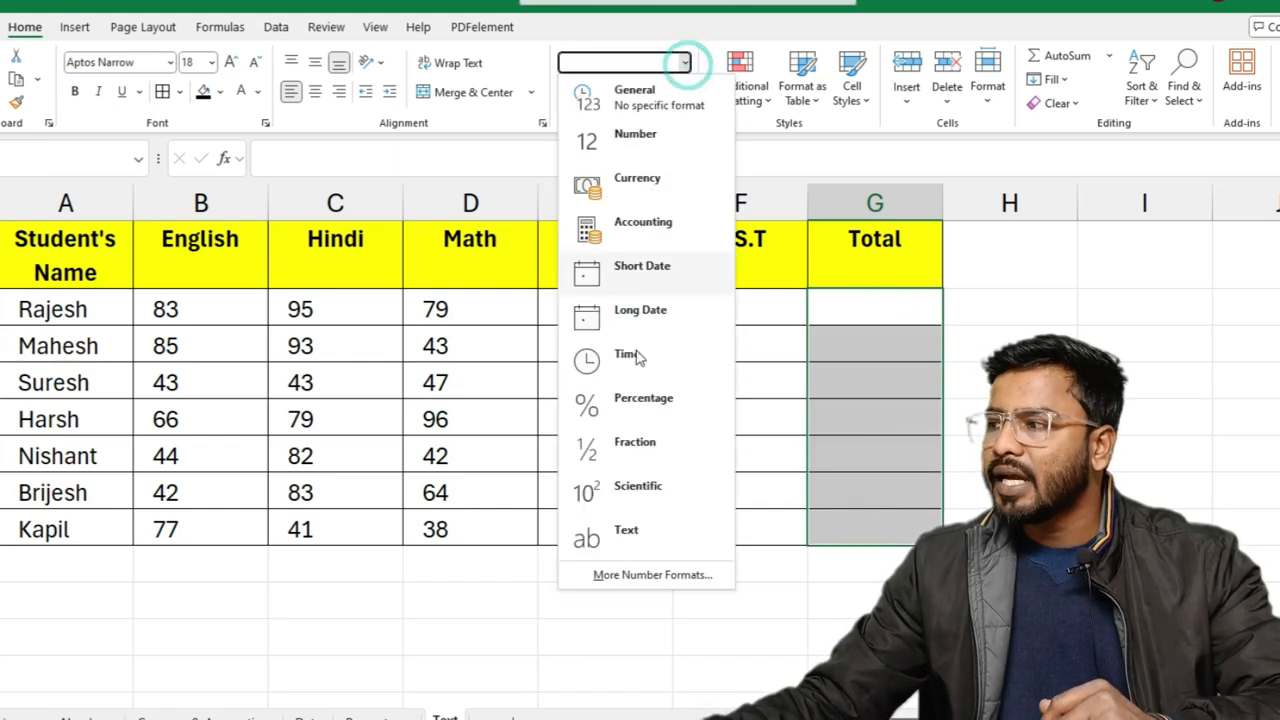
{"action": "left_click", "coordinate": [619, 543]}
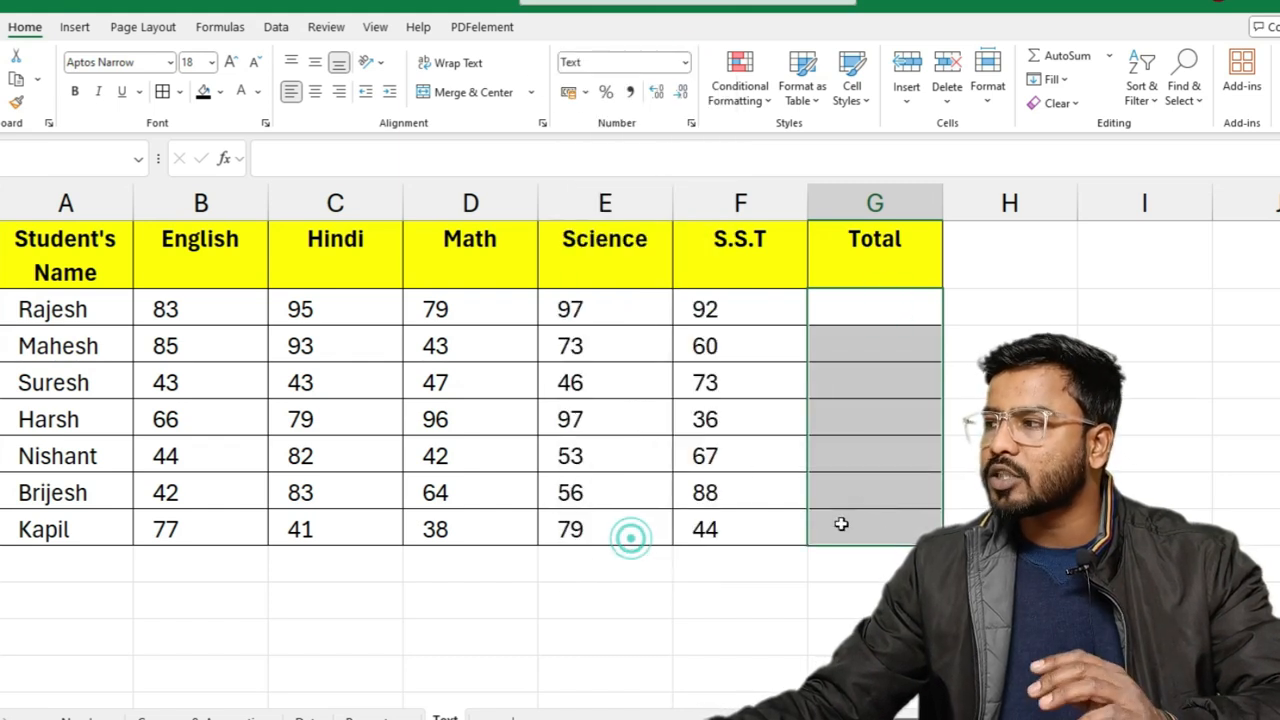
- Enter =SUM(B2:F2) in the first student's Text-formatted Total cell
{"action": "left_click", "coordinate": [854, 301]}
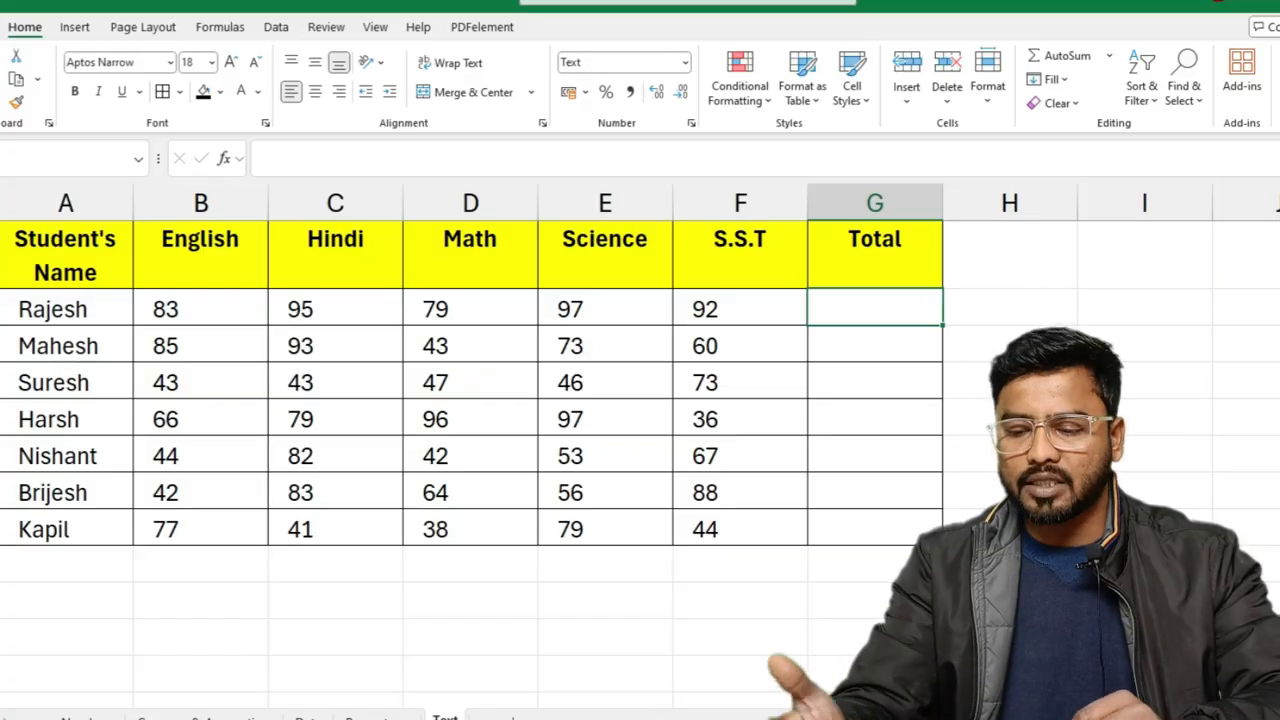
{"action": "type", "text": "=sum"}
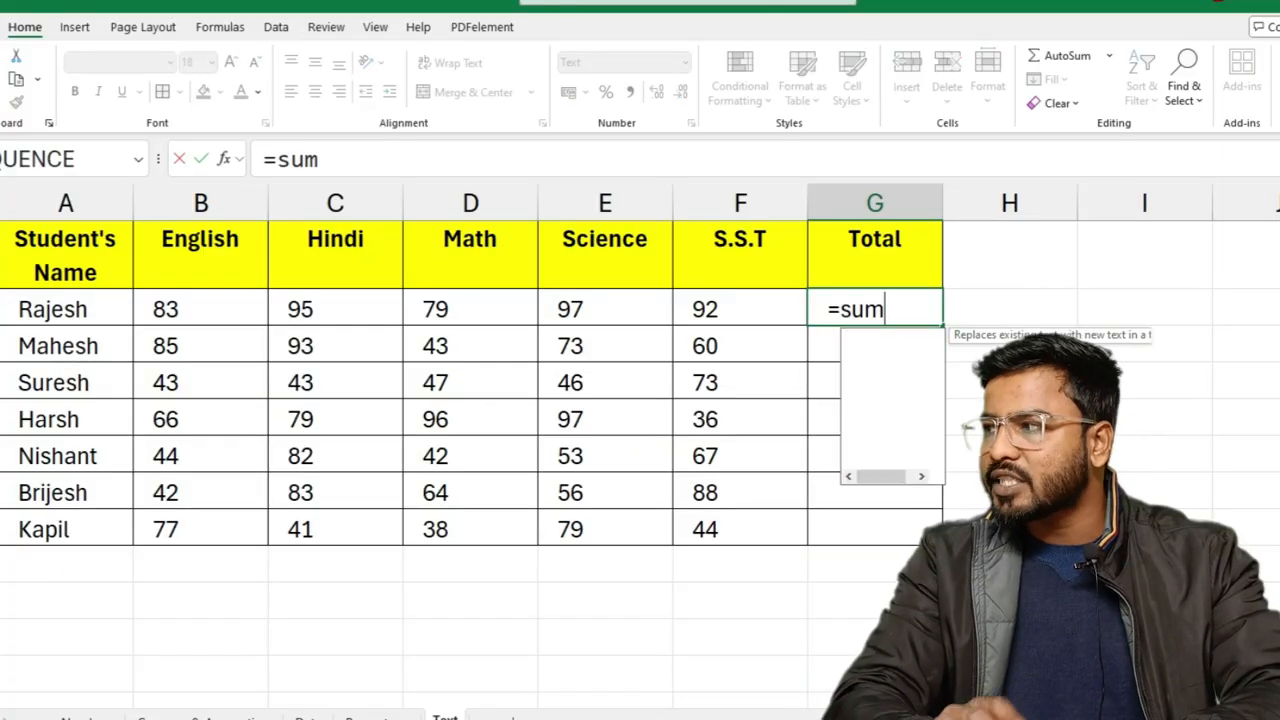
{"action": "key", "text": "Tab"}
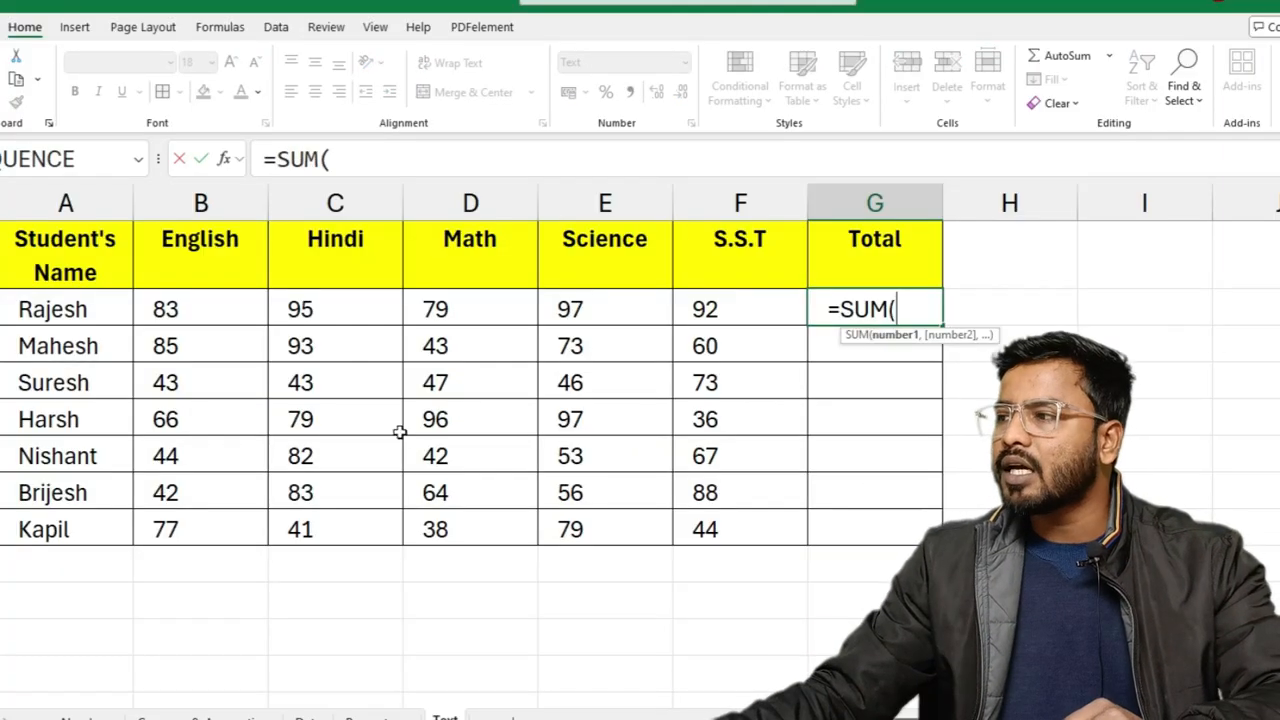
{"action": "left_click_drag", "start_coordinate": [200, 310], "coordinate": [668, 310]}
{"action": "type", "text": ")"}
{"action": "key", "text": "Return"}
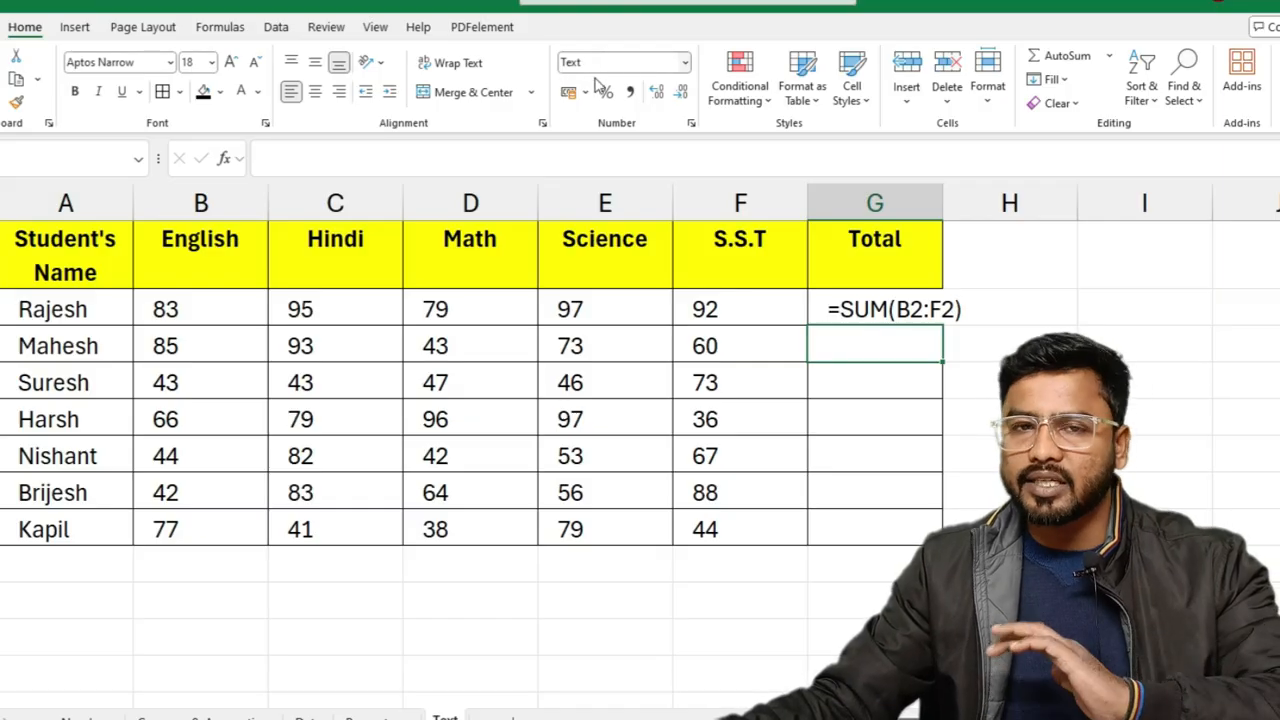
- Change the first student's Total cell to the General number format
{"action": "left_click", "coordinate": [822, 310]}
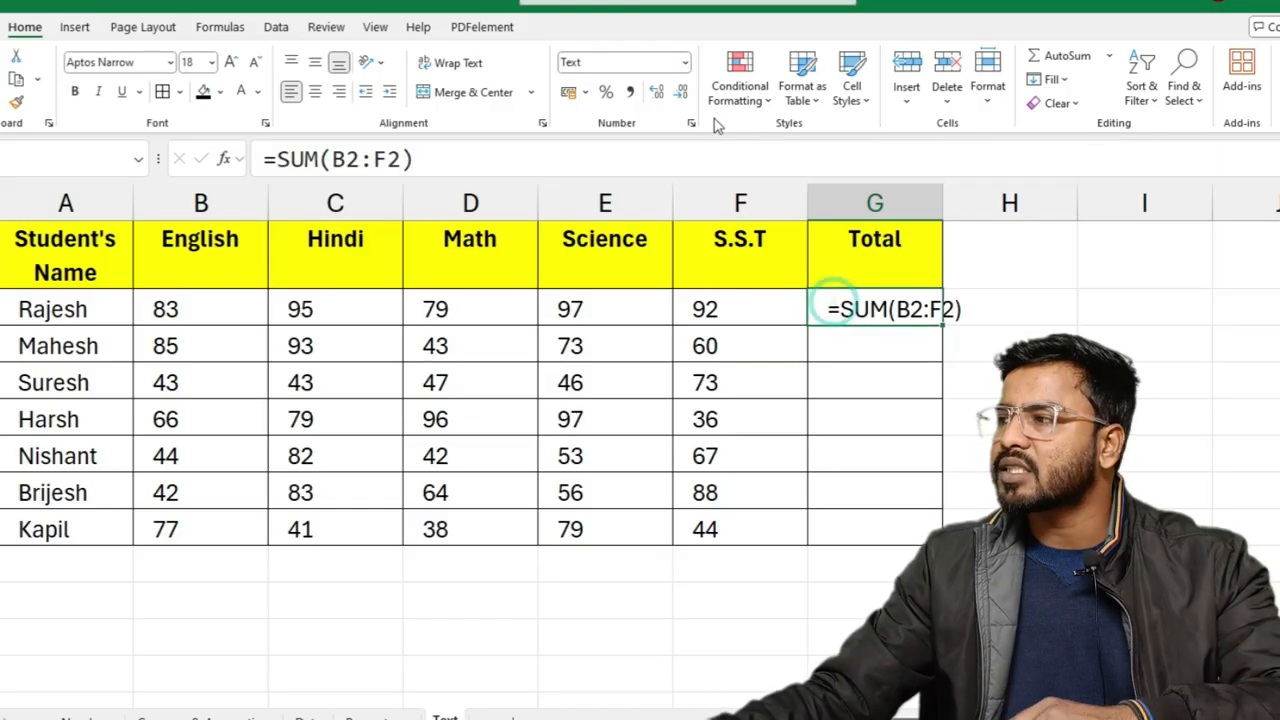
{"action": "left_click", "coordinate": [681, 62]}
{"action": "left_click", "coordinate": [634, 96]}
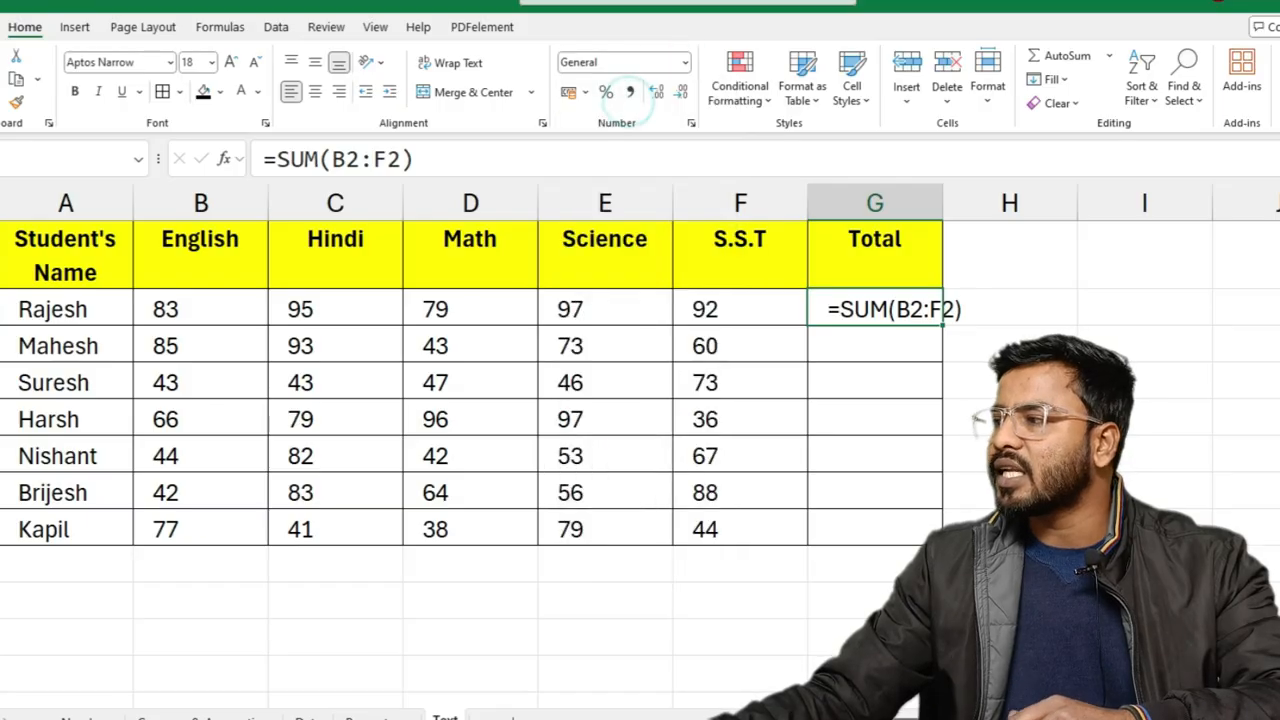
- Clear the first student's Total cell and re-enter the sum of the five subject marks, B2:F2
{"action": "key", "text": "Delete"}
{"action": "type", "text": "=su"}
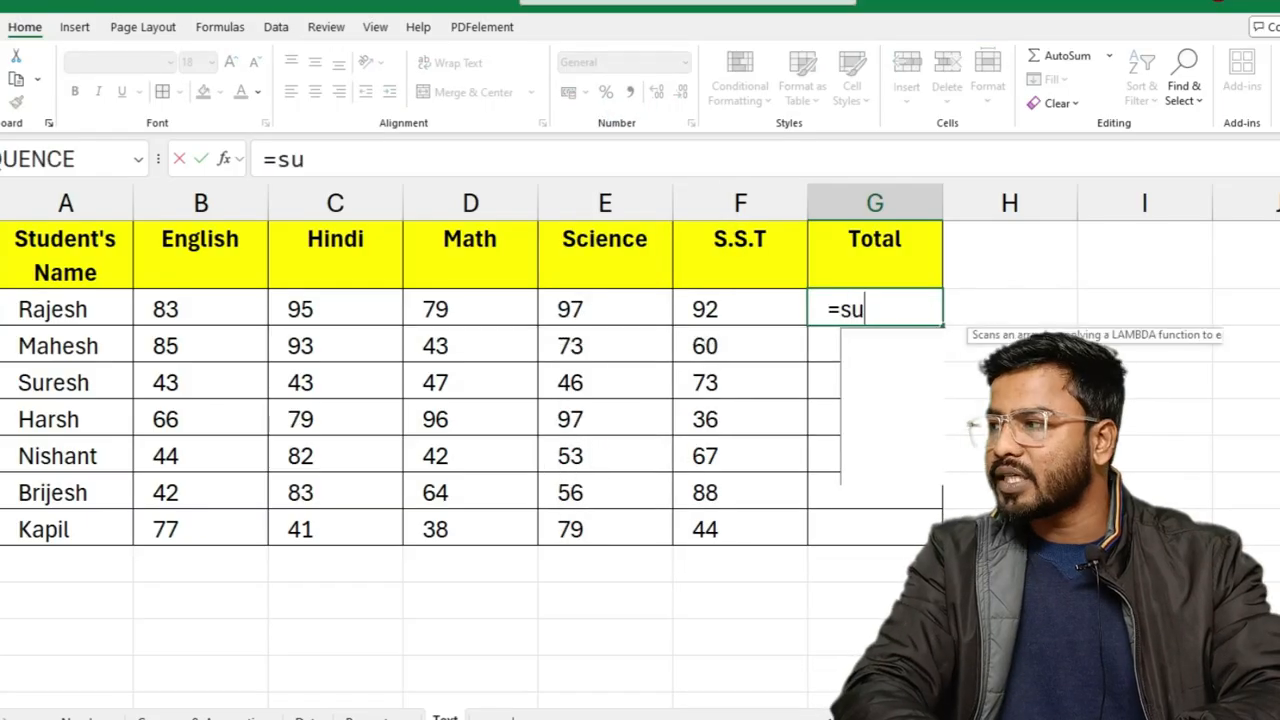
{"action": "key", "text": "Tab"}
{"action": "left_click_drag", "start_coordinate": [206, 314], "coordinate": [676, 307]}
{"action": "type", "text": ")"}
{"action": "key", "text": "Return"}
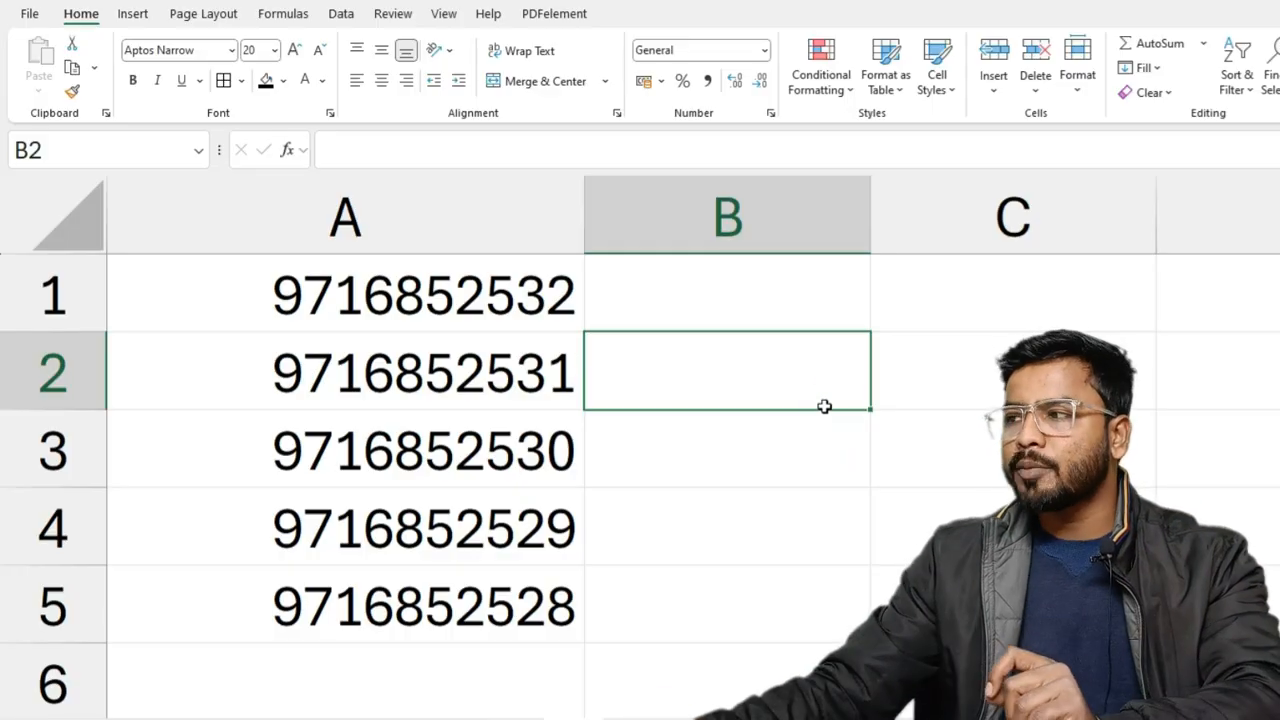
- Format the numbers in A1:A5 with the Special category's Phone Number type for the English (United States) locale
{"action": "left_click", "coordinate": [345, 390]}
{"action": "left_click", "coordinate": [345, 440]}
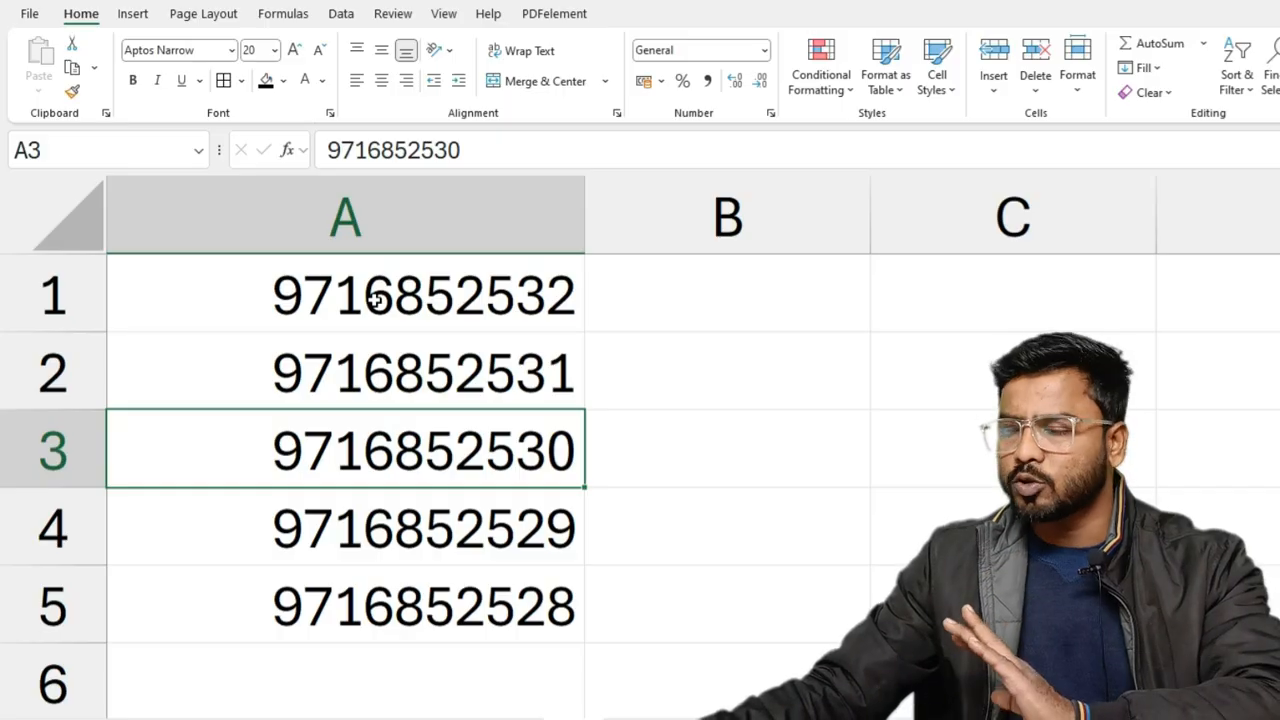
{"action": "left_click_drag", "start_coordinate": [380, 303], "coordinate": [382, 588]}
{"action": "left_click", "coordinate": [771, 113]}
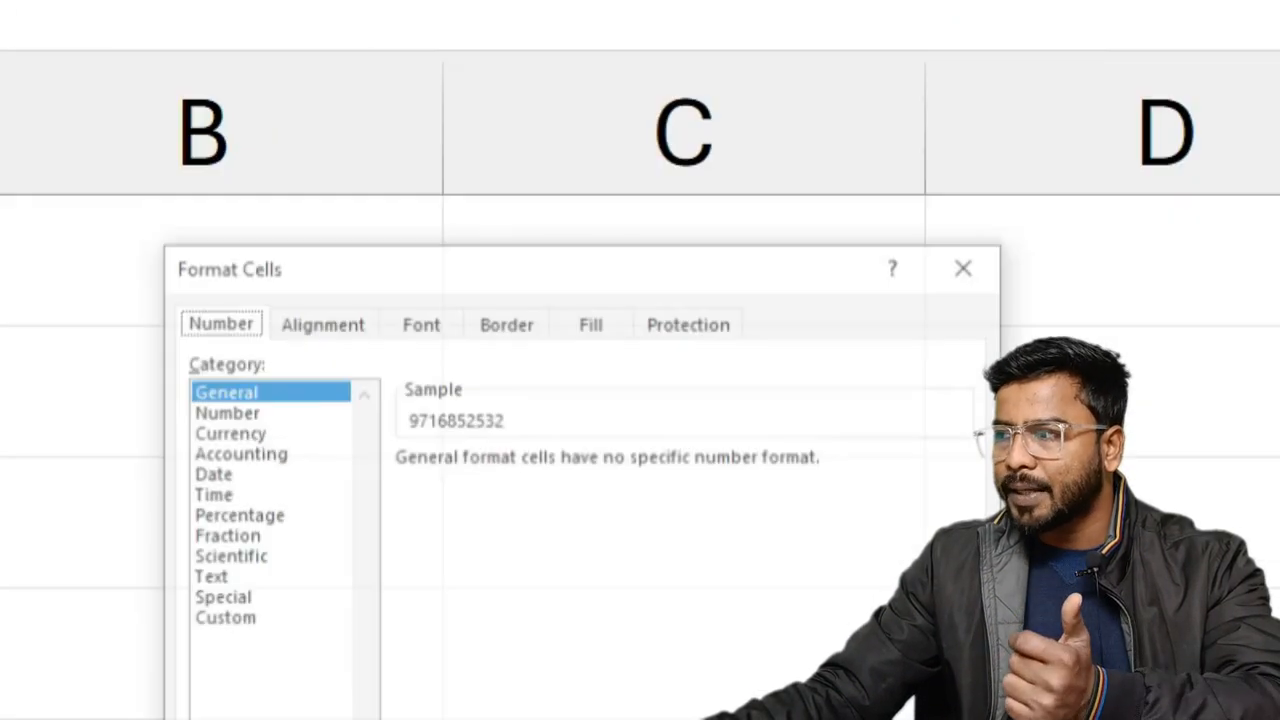
{"action": "left_click", "coordinate": [95, 375]}
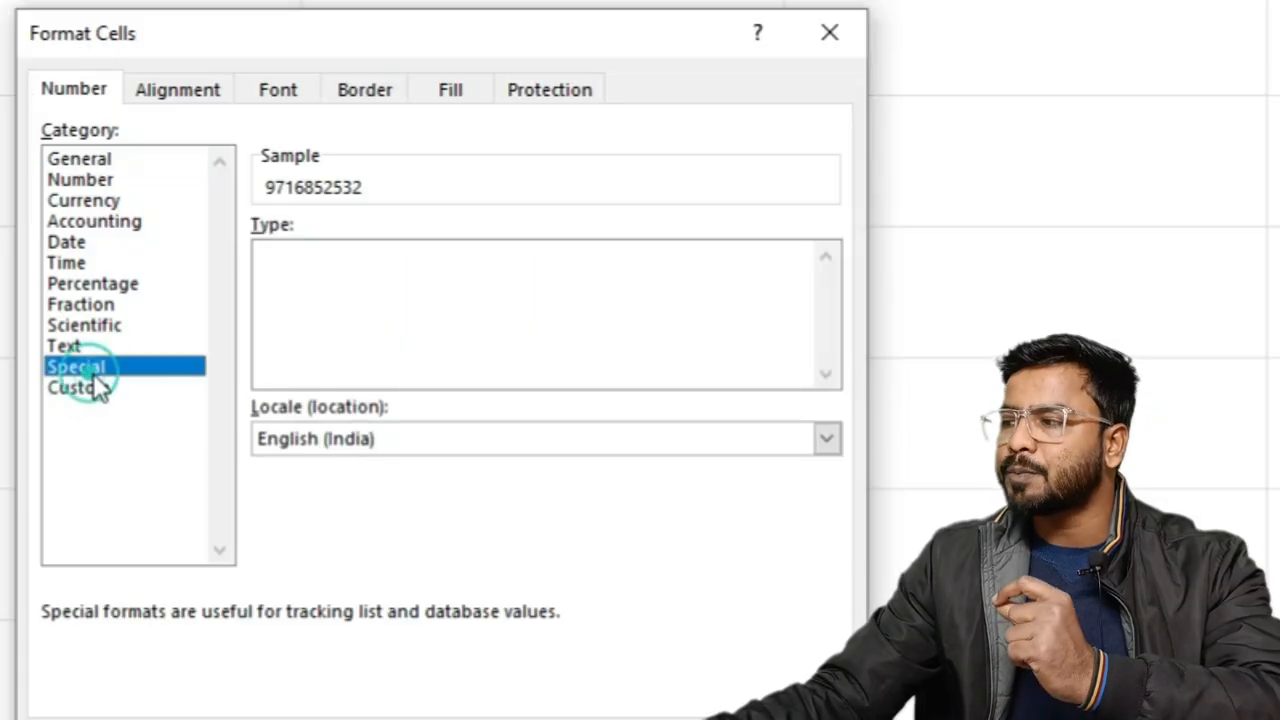
{"action": "left_click", "coordinate": [457, 443]}
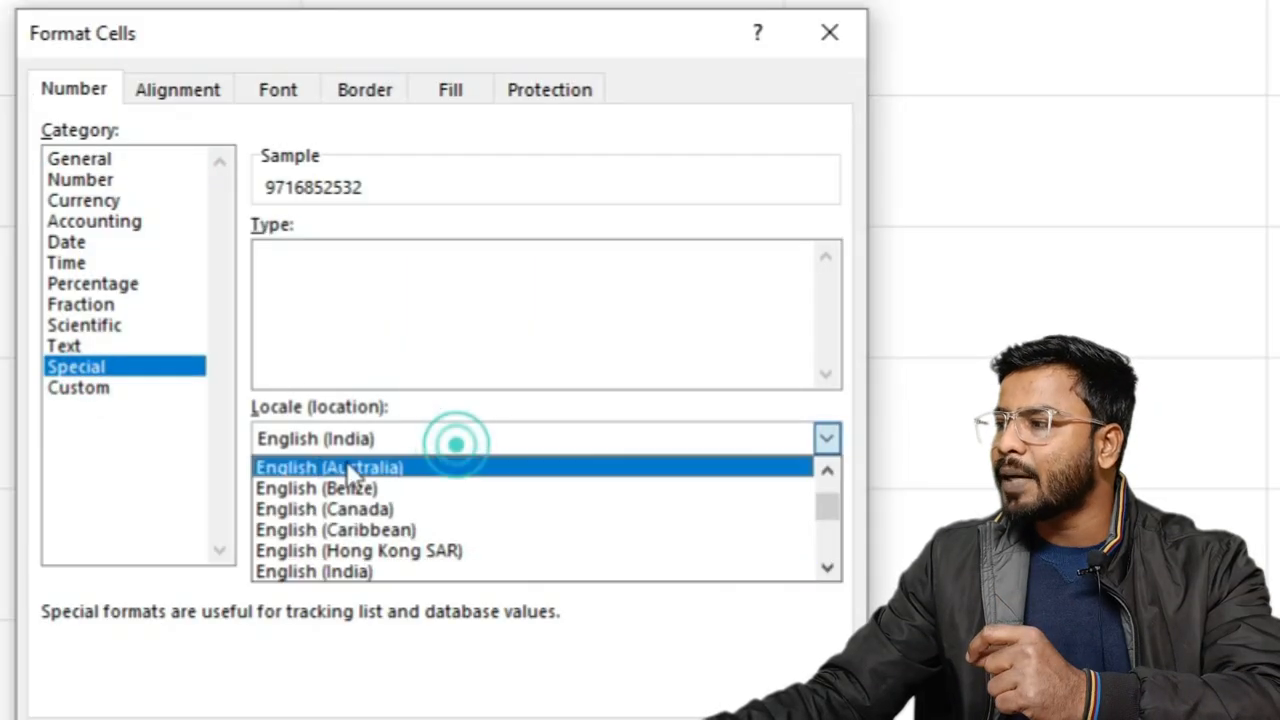
{"action": "scroll", "coordinate": [380, 515], "scroll_direction": "up", "scroll_amount": 4}
{"action": "scroll", "coordinate": [383, 527], "scroll_direction": "up", "scroll_amount": 15}
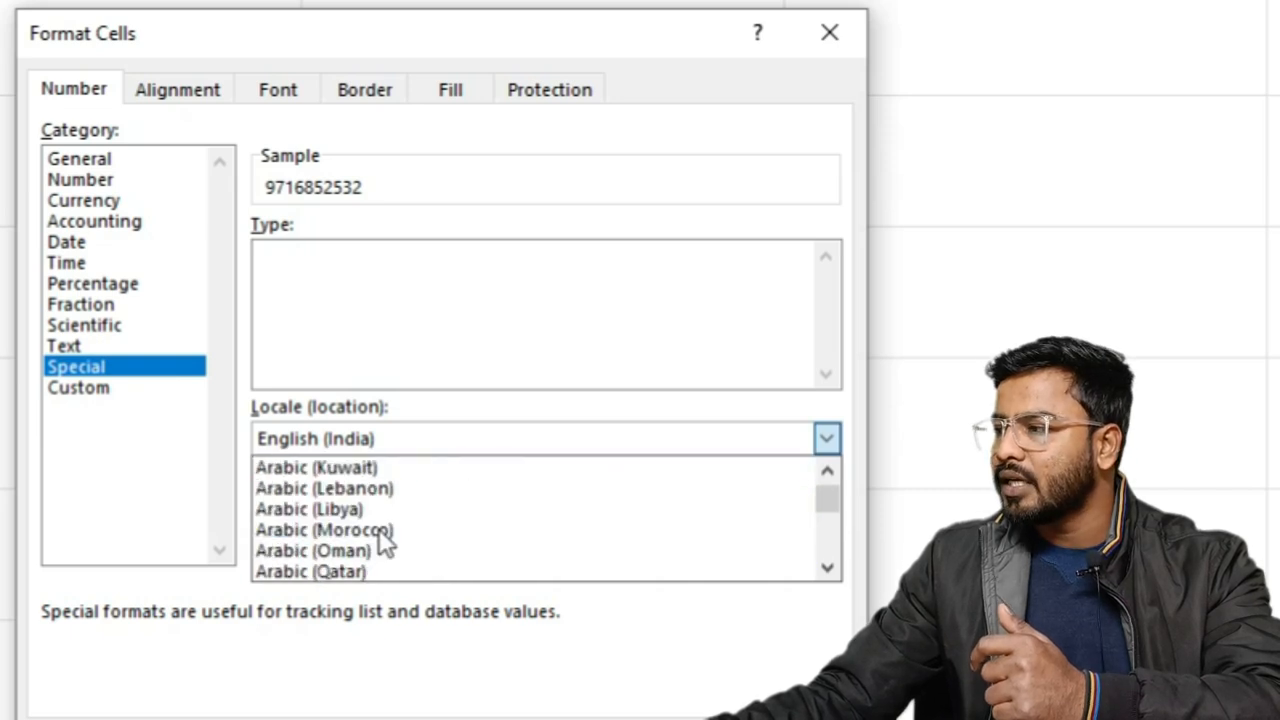
{"action": "left_click", "coordinate": [340, 488]}
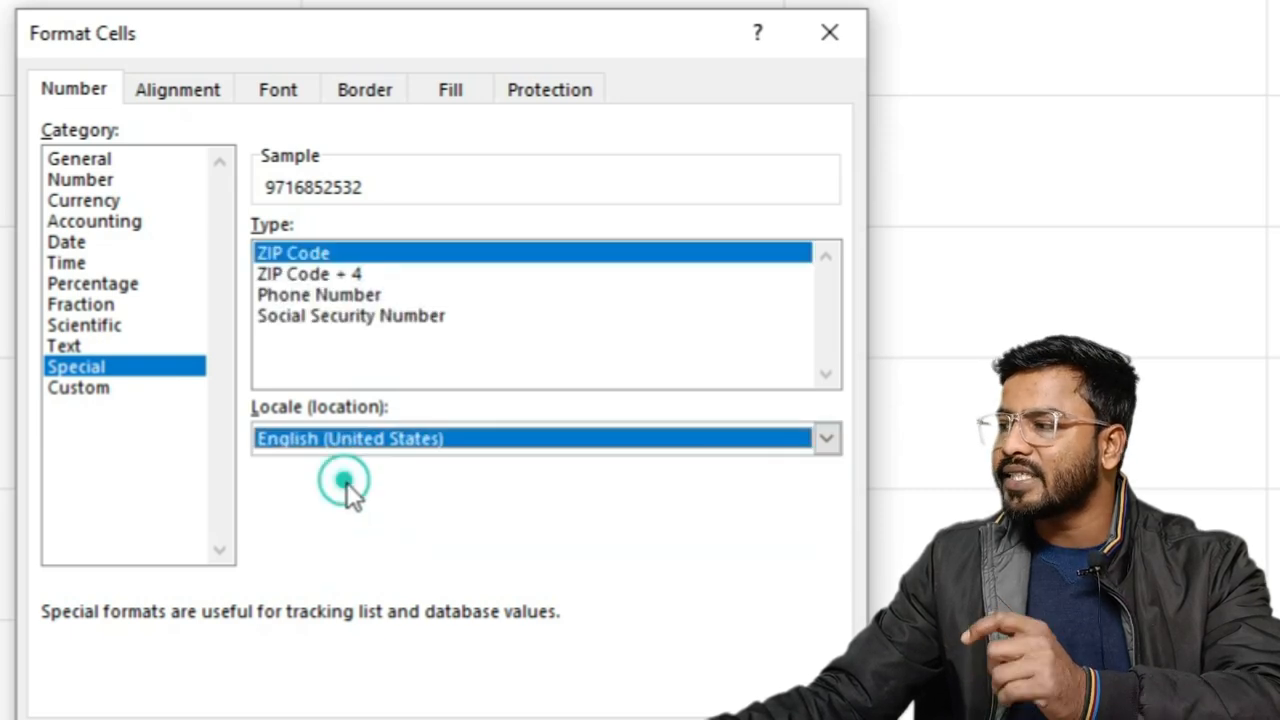
{"action": "left_click", "coordinate": [330, 296]}
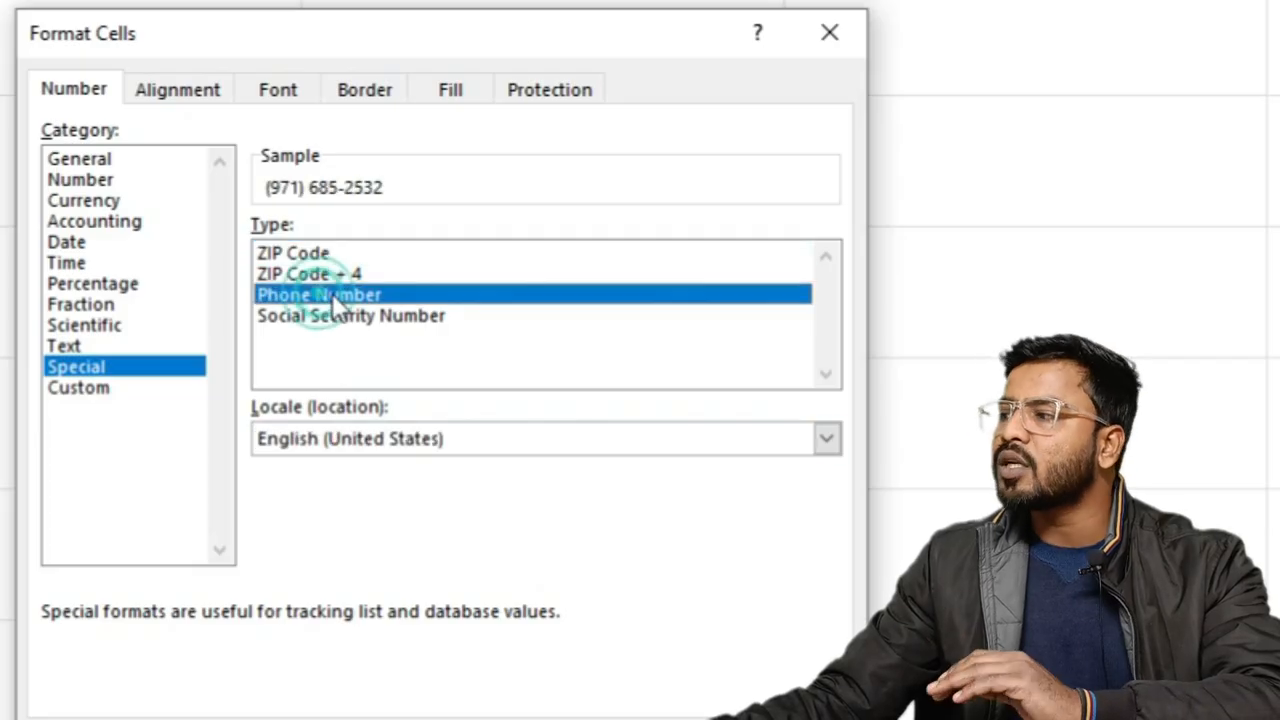
{"action": "key", "text": "Return"}
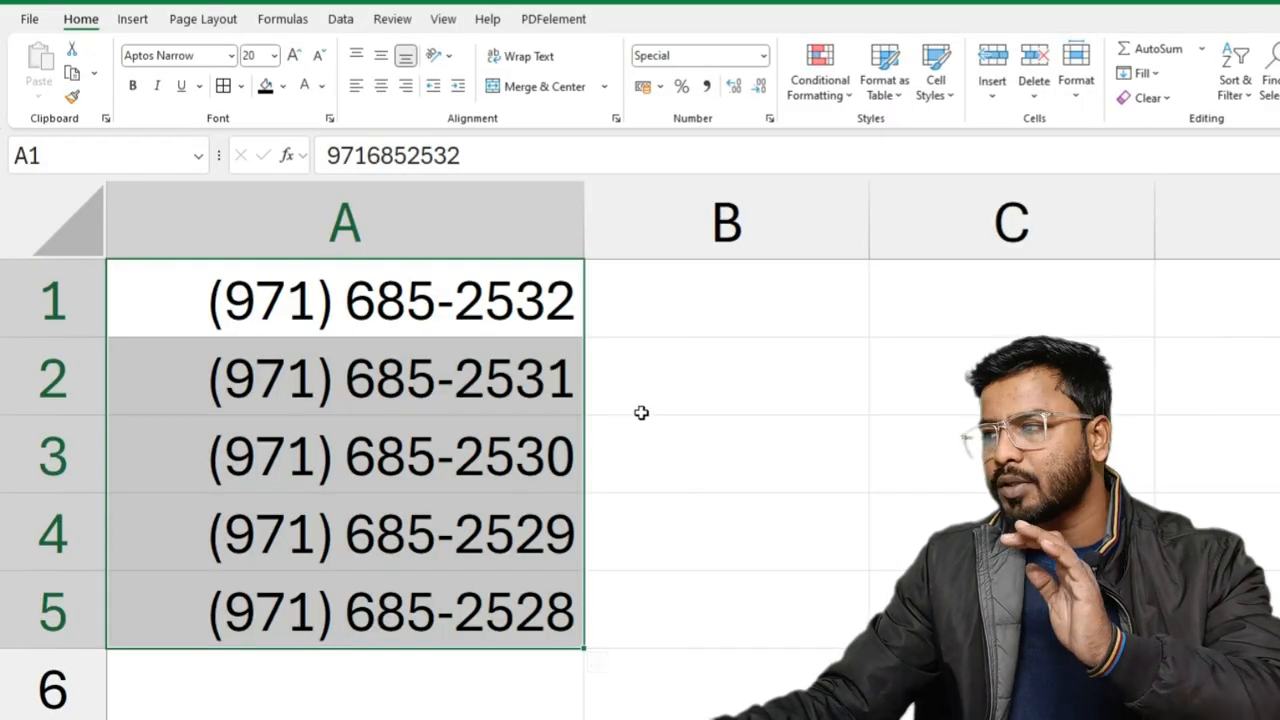
{"action": "left_click", "coordinate": [653, 451]}
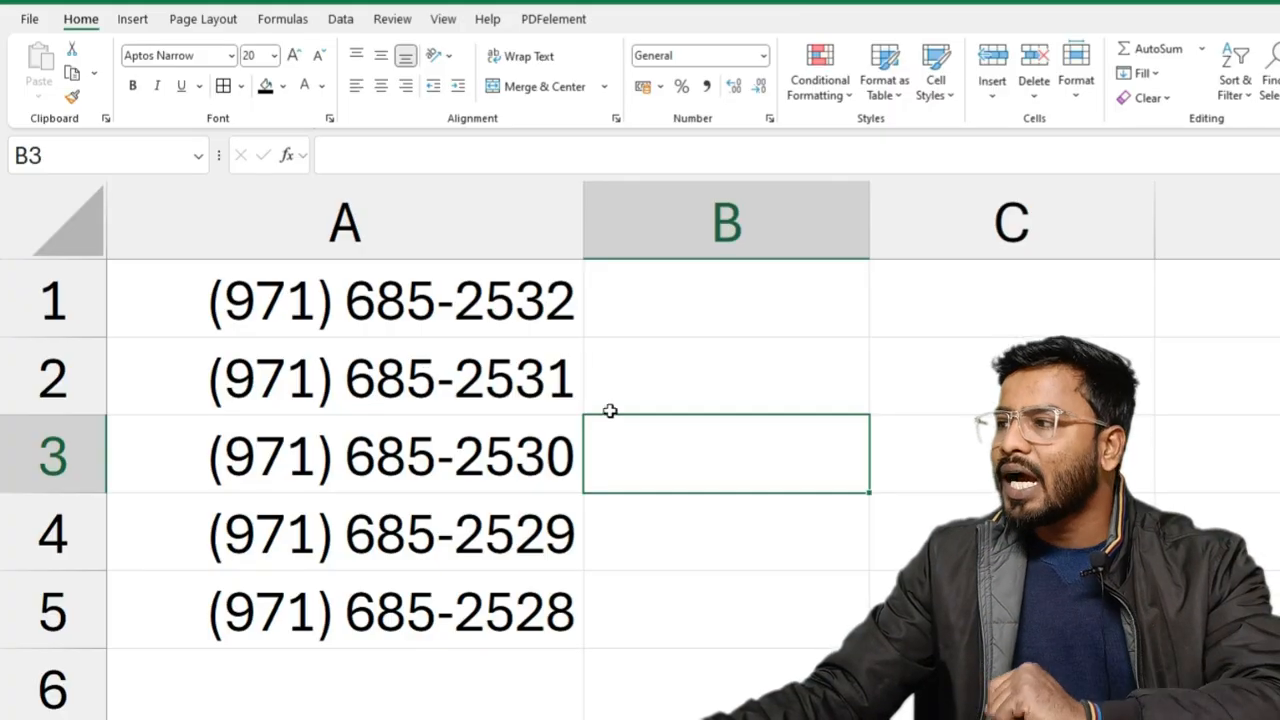
{"action": "left_click", "coordinate": [764, 56]}
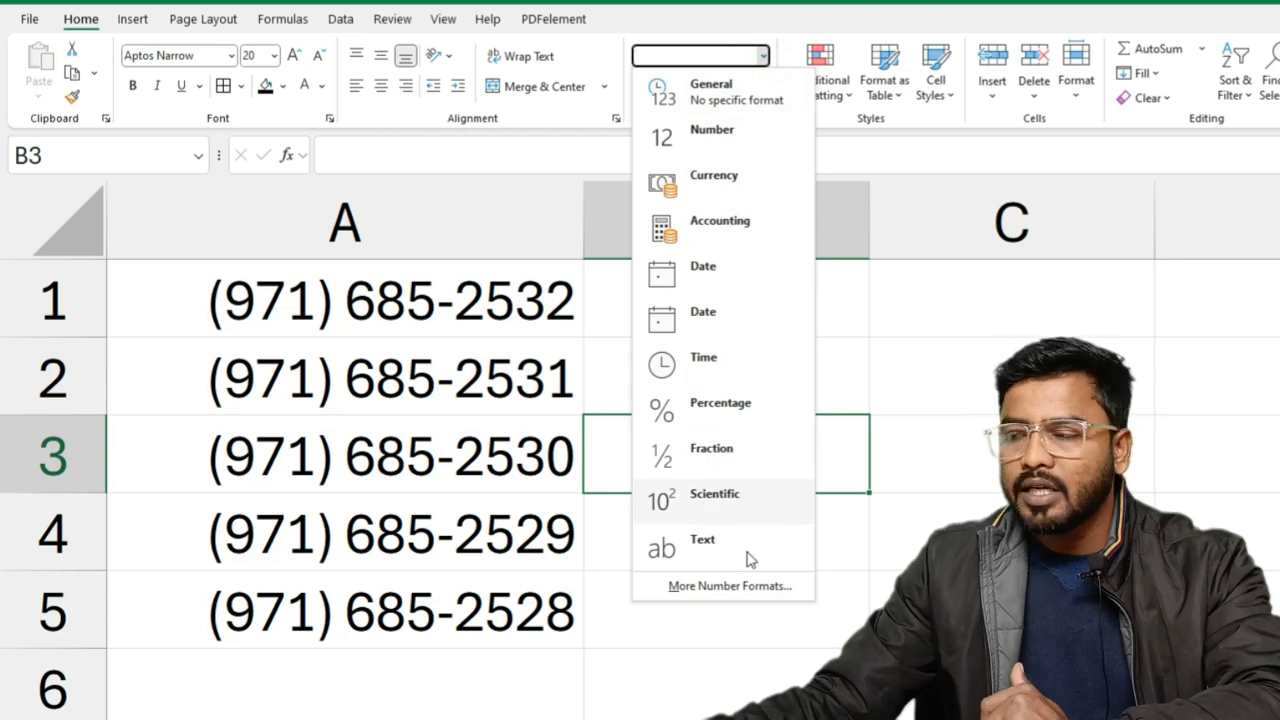
{"action": "left_click", "coordinate": [743, 637]}
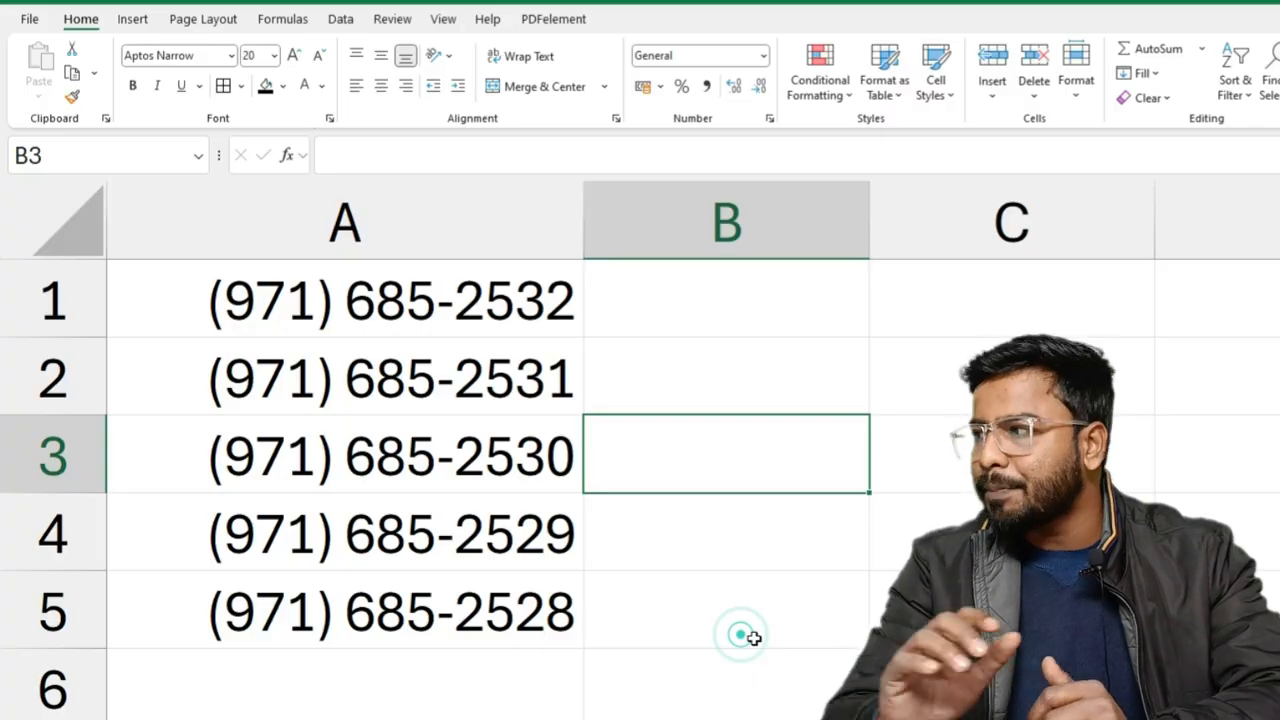
{"action": "left_click_drag", "start_coordinate": [370, 306], "coordinate": [426, 605]}
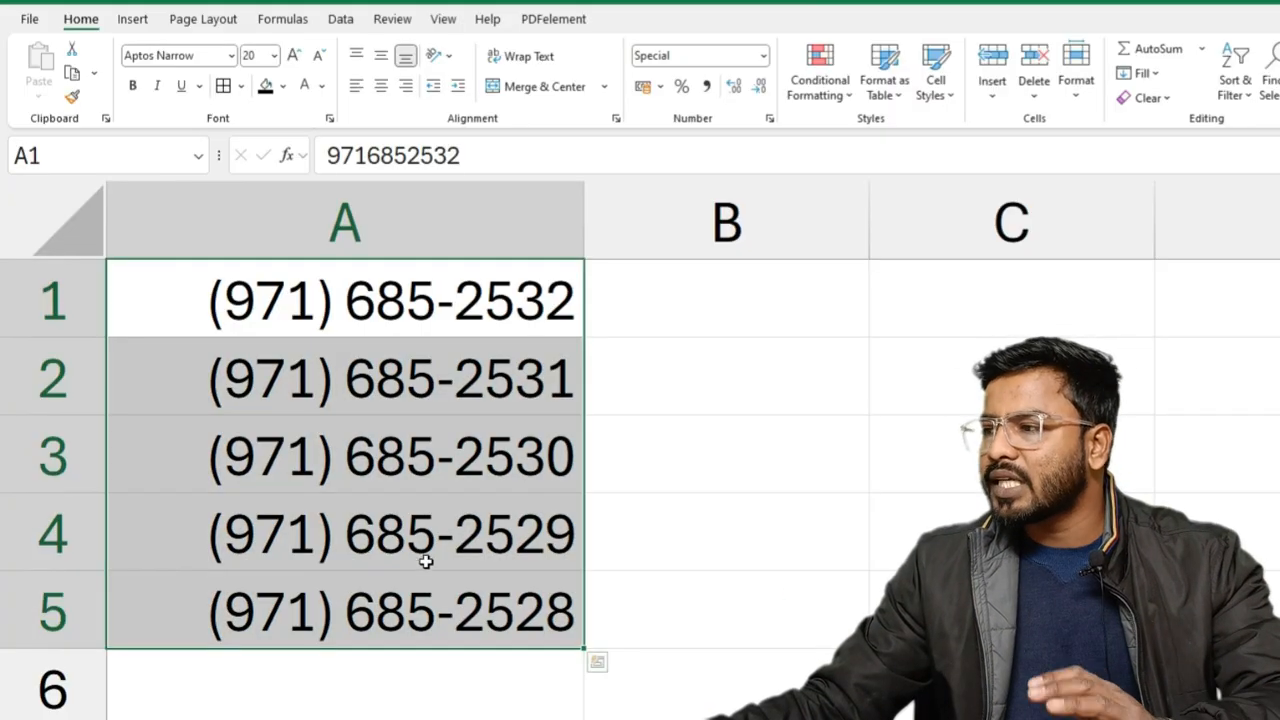
- Narrow the empty column B and widen column C to make room for new sample numbers
{"action": "left_click", "coordinate": [920, 306]}
{"action": "left_click_drag", "start_coordinate": [869, 249], "coordinate": [725, 249]}
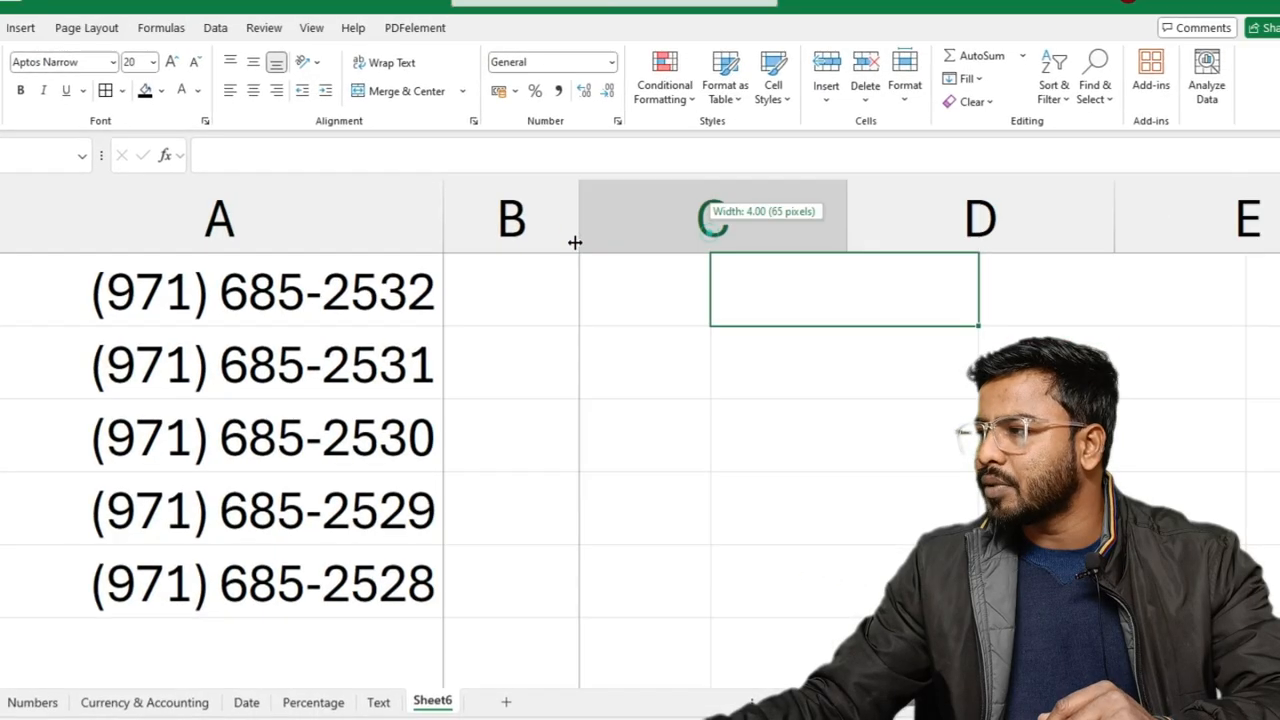
{"action": "left_click_drag", "start_coordinate": [575, 242], "coordinate": [560, 242]}
{"action": "left_click_drag", "start_coordinate": [826, 220], "coordinate": [1083, 250]}
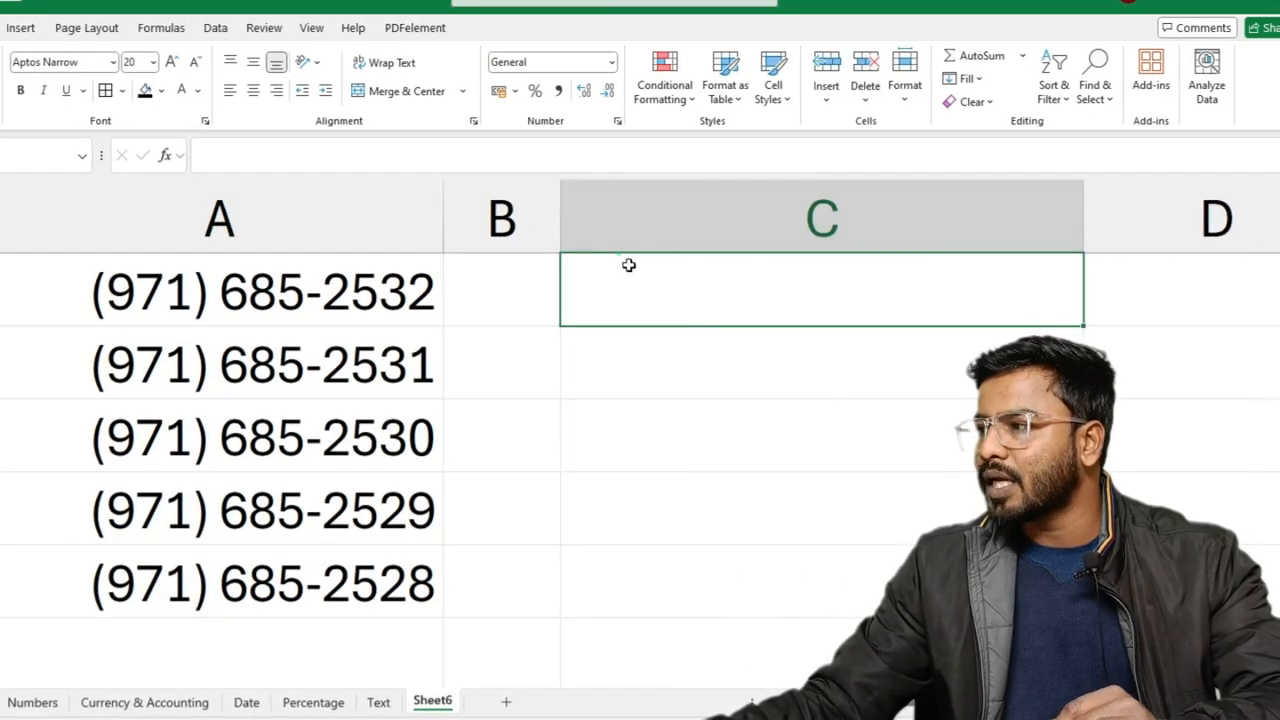
- Enter the sample numbers 159555656 in cell C1 and 25640 in cell C2
{"action": "left_click", "coordinate": [628, 265]}
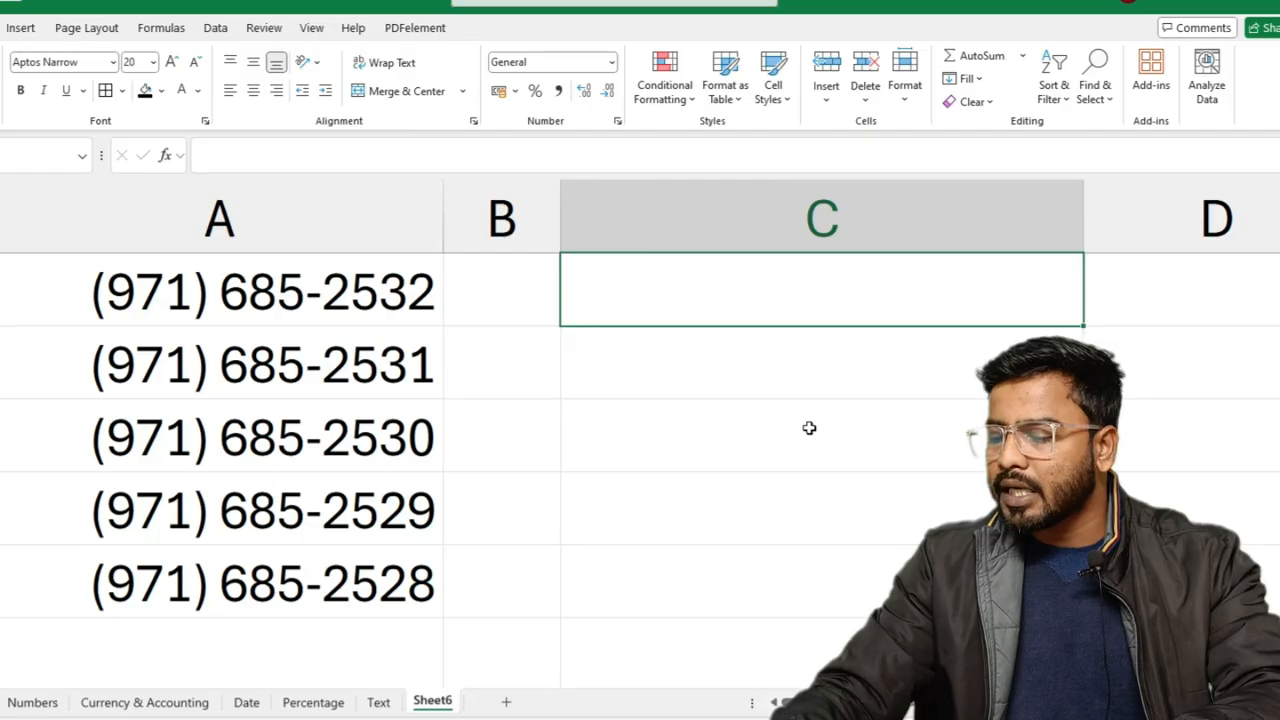
{"action": "type", "text": "15"}
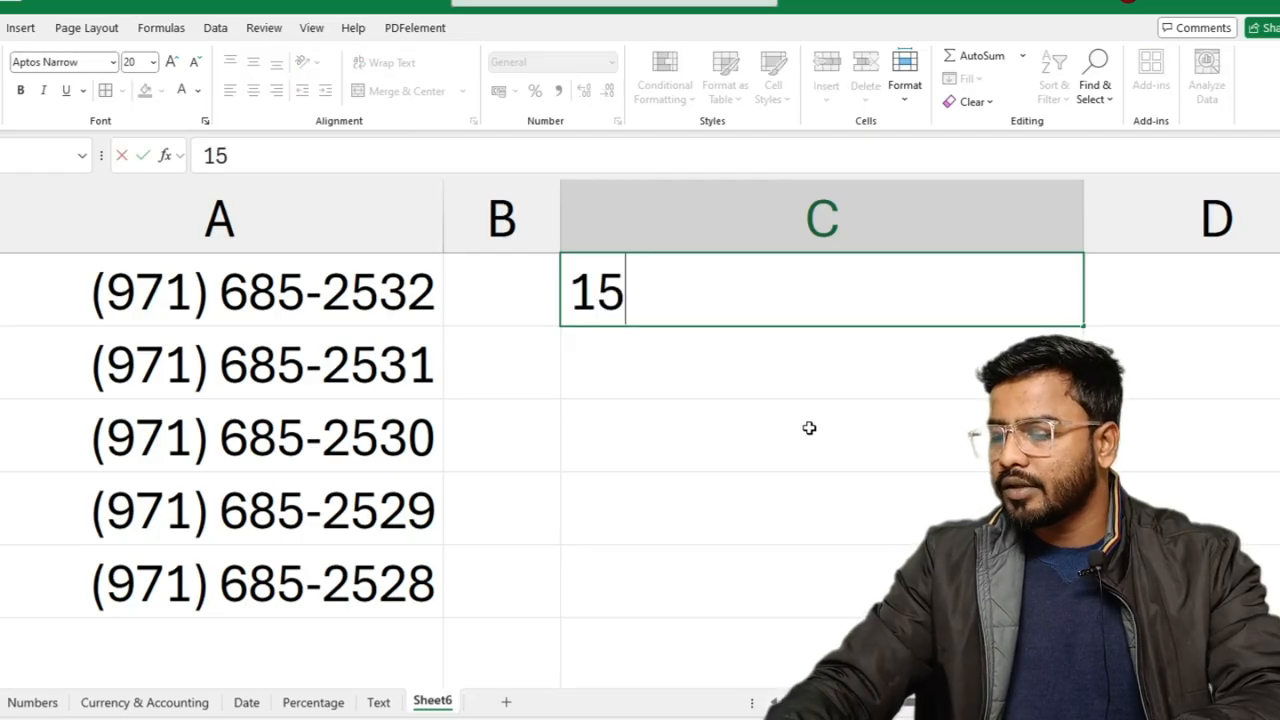
{"action": "type", "text": "9555"}
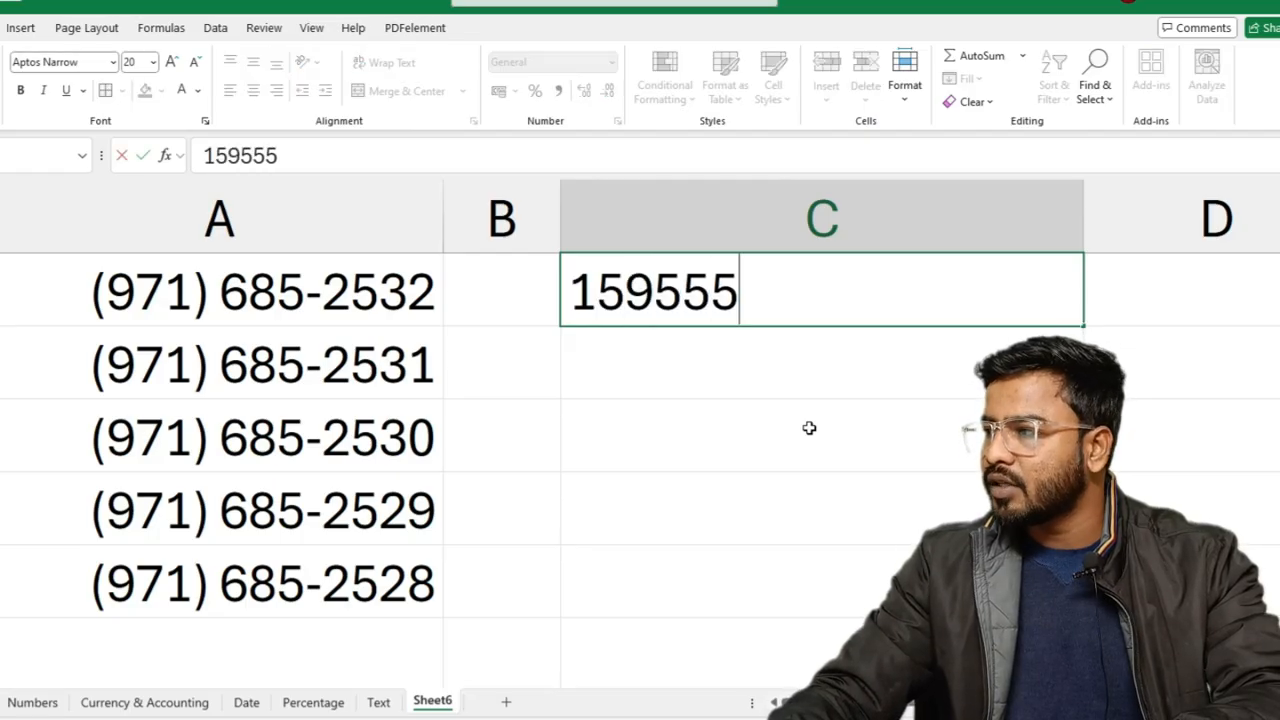
{"action": "type", "text": "656"}
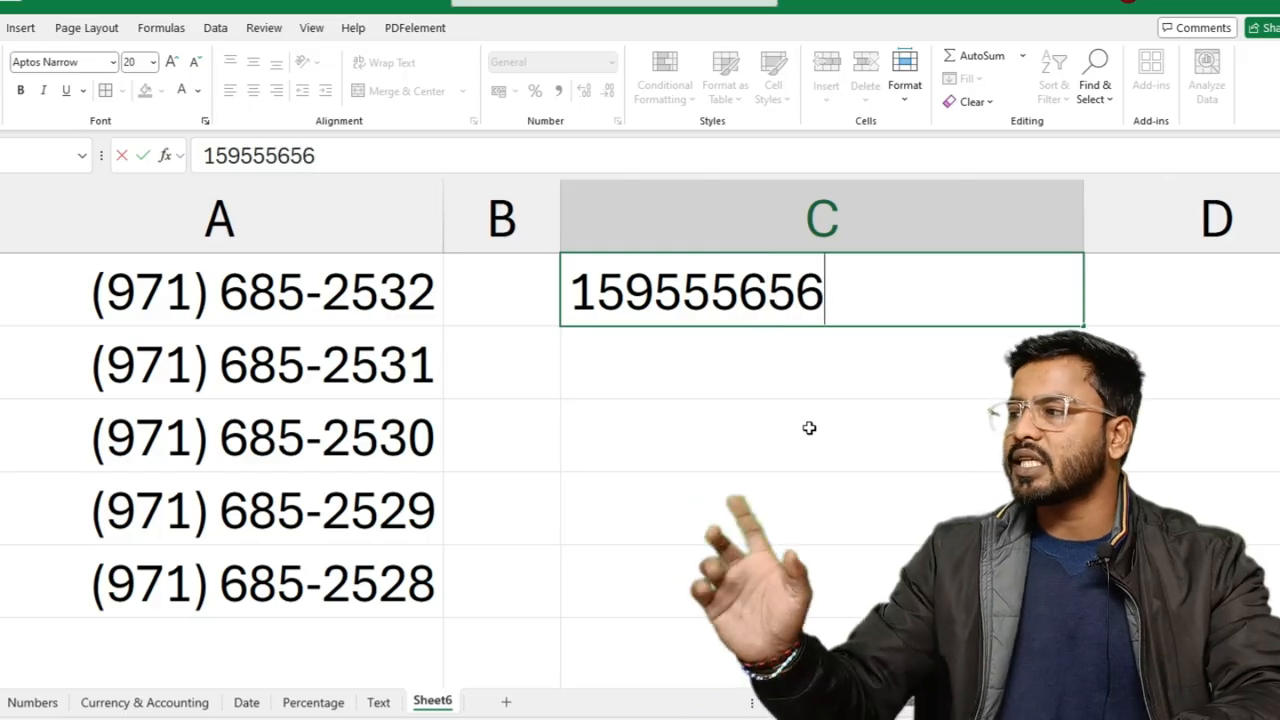
{"action": "key", "text": "Return"}
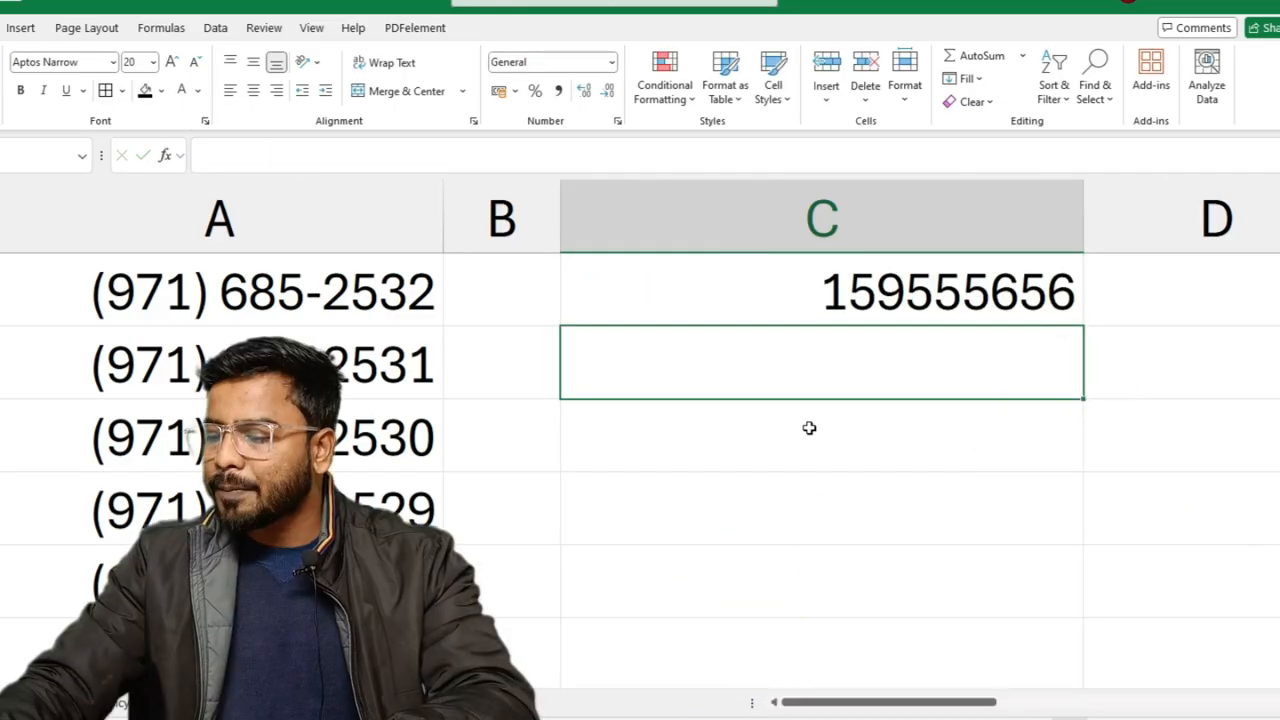
{"action": "type", "text": "25"}
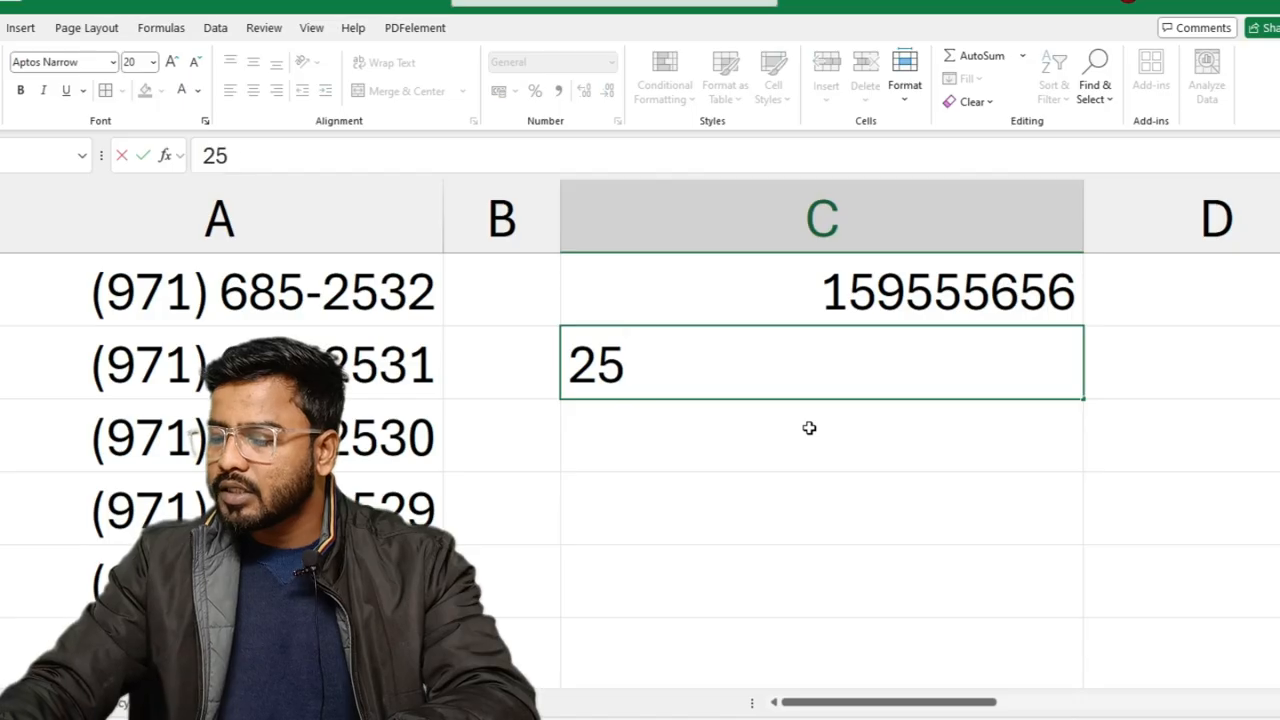
{"action": "type", "text": "640"}
{"action": "key", "text": "Return"}
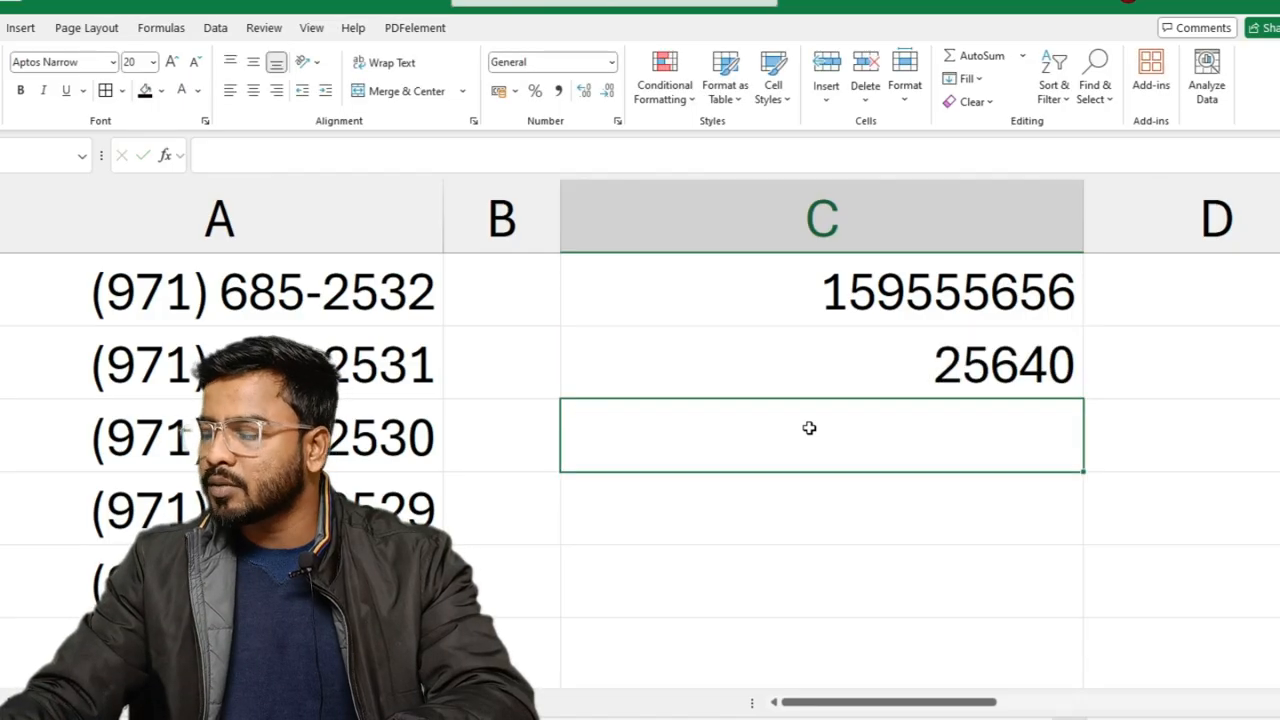
- Enter the sample numbers 564235 in cell C3 and 7454 in cell C4
{"action": "type", "text": "564235"}
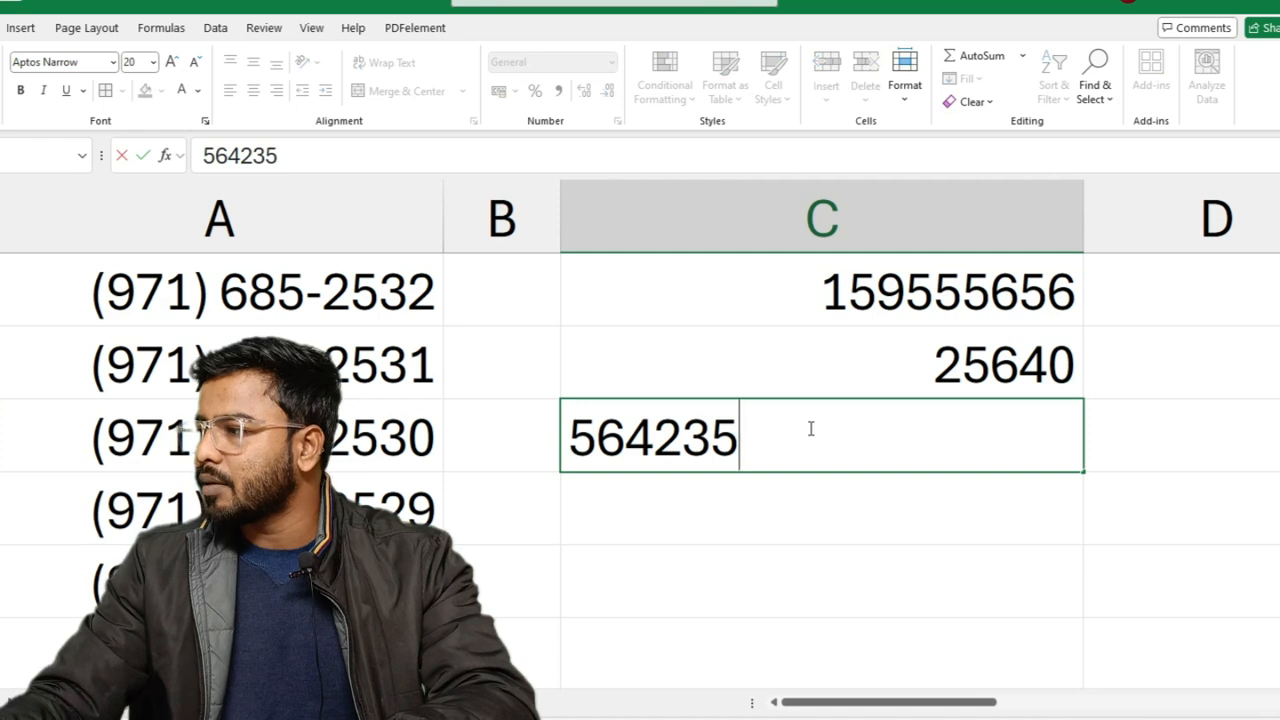
{"action": "key", "text": "Return"}
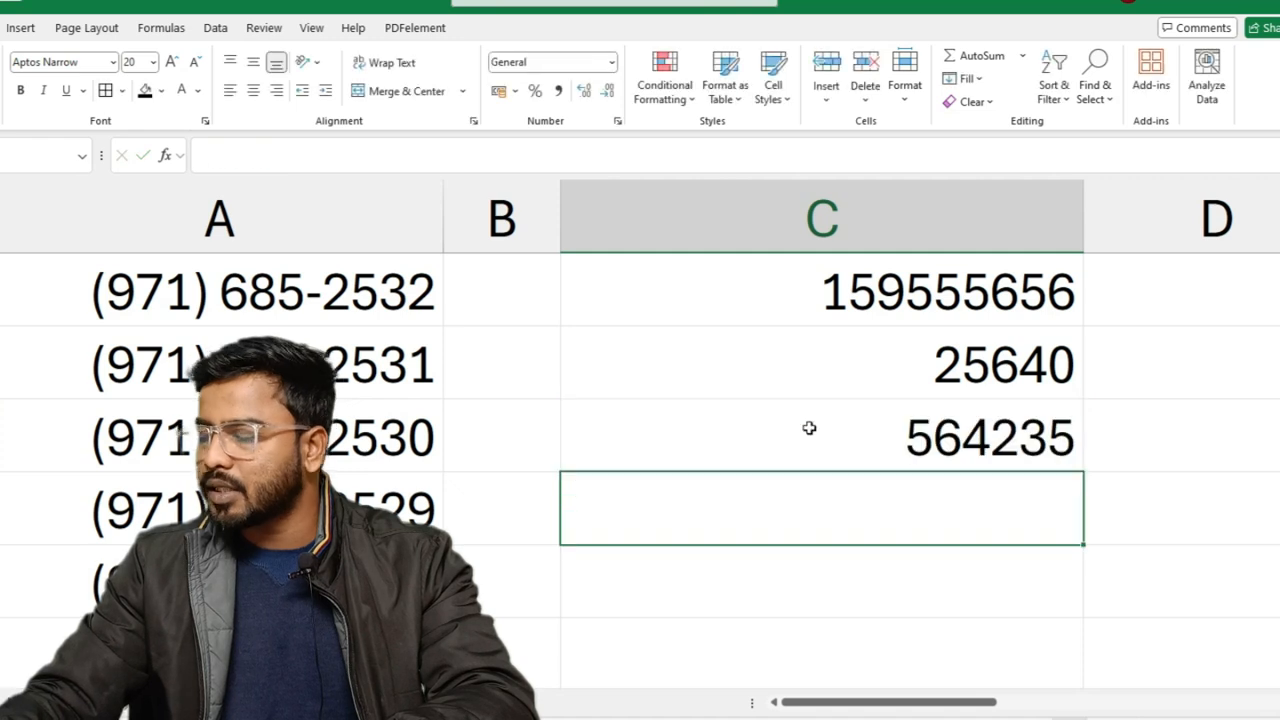
{"action": "type", "text": "74"}
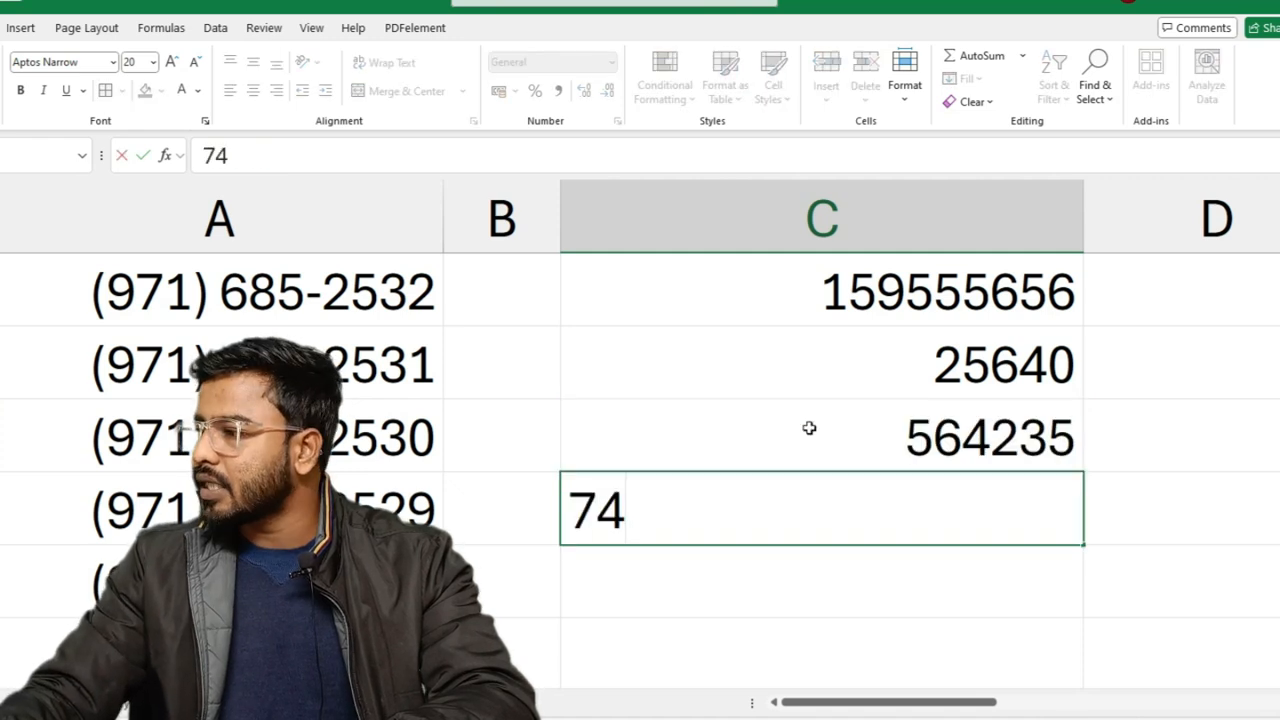
{"action": "type", "text": "5"}
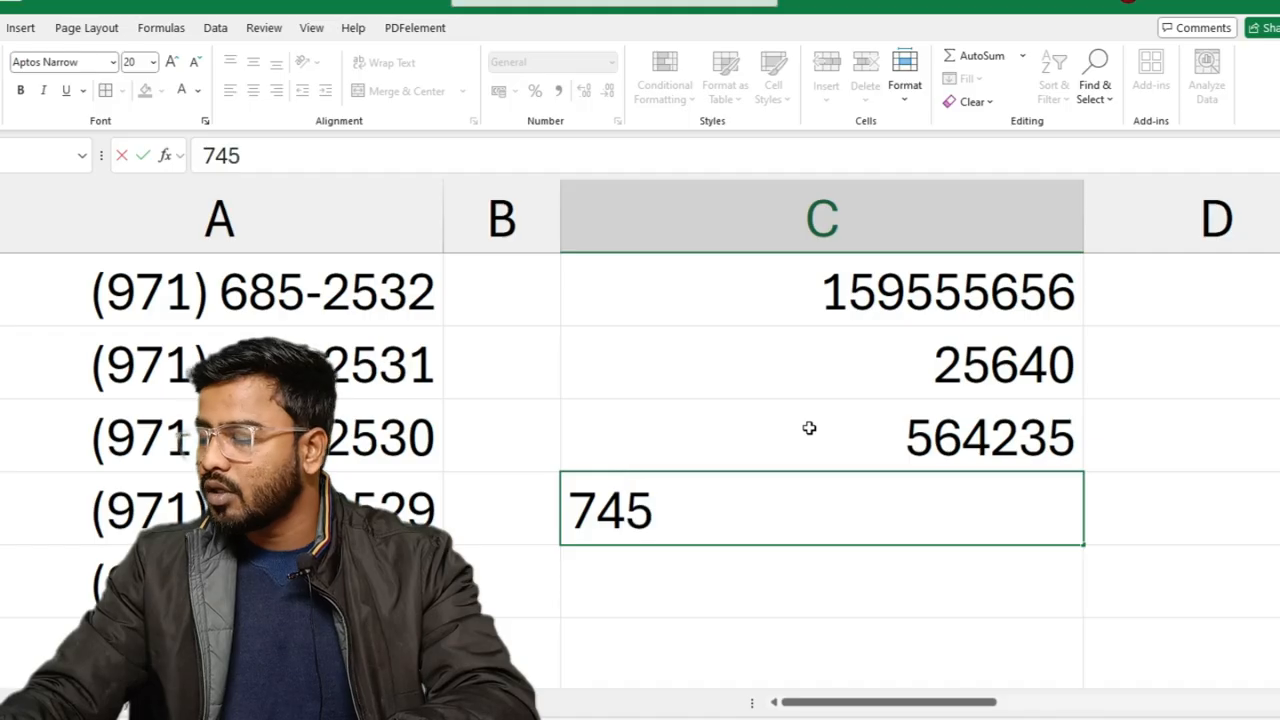
{"action": "type", "text": "4"}
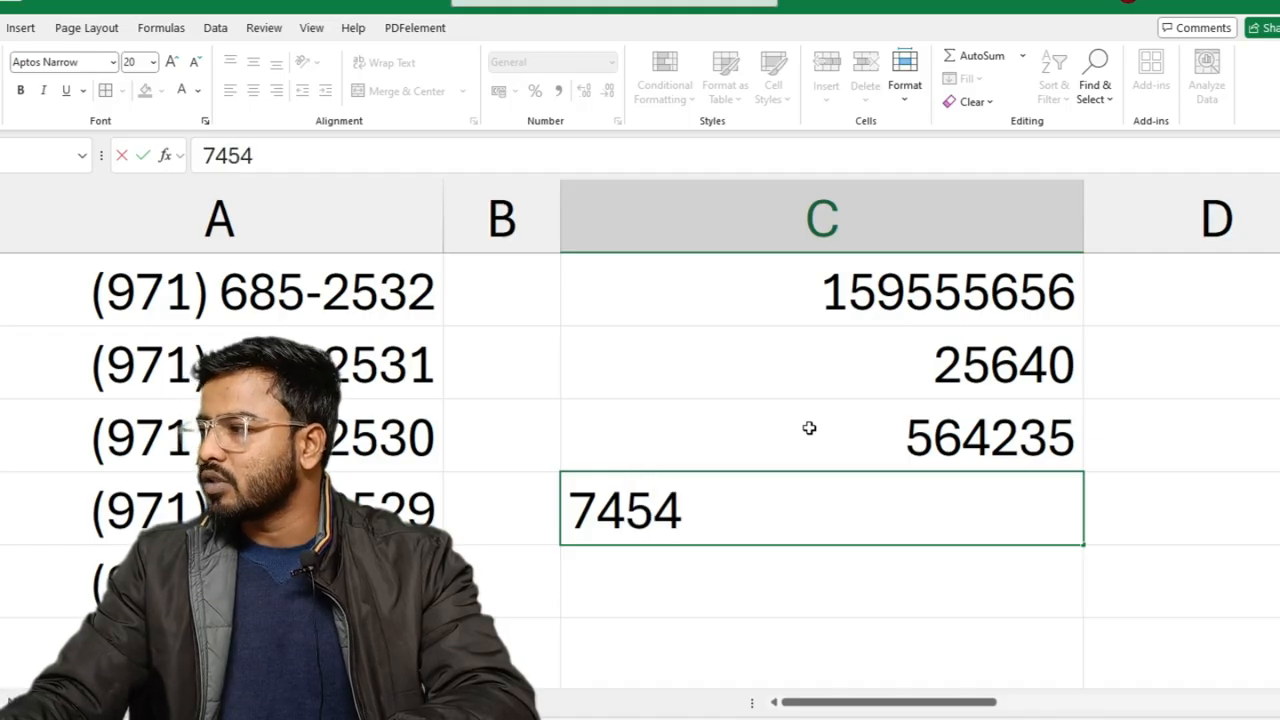
{"action": "key", "text": "Return"}
{"action": "left_click", "coordinate": [1054, 508]}
{"action": "left_click", "coordinate": [1040, 380]}
{"action": "left_click", "coordinate": [1020, 422]}
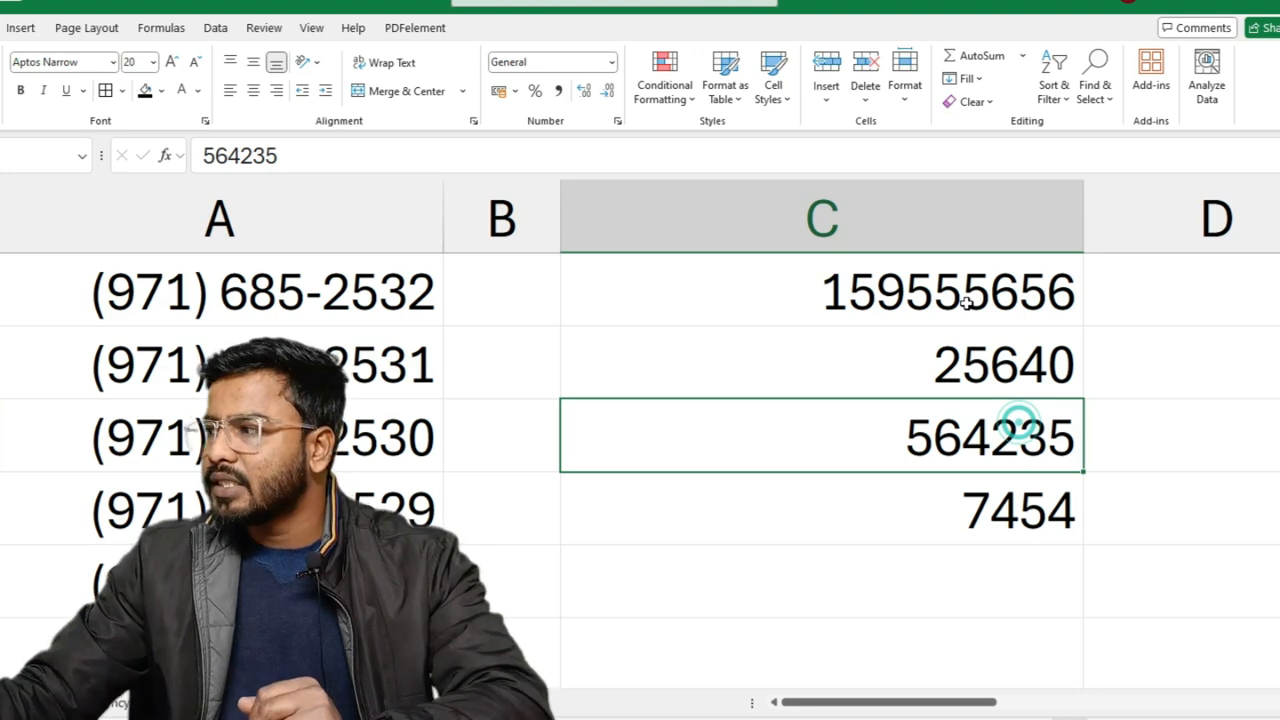
{"action": "left_click_drag", "start_coordinate": [966, 298], "coordinate": [998, 505]}
- Apply the Scientific number format to cell C4 and point out the first digit of its stored value
{"action": "left_click", "coordinate": [1012, 510]}
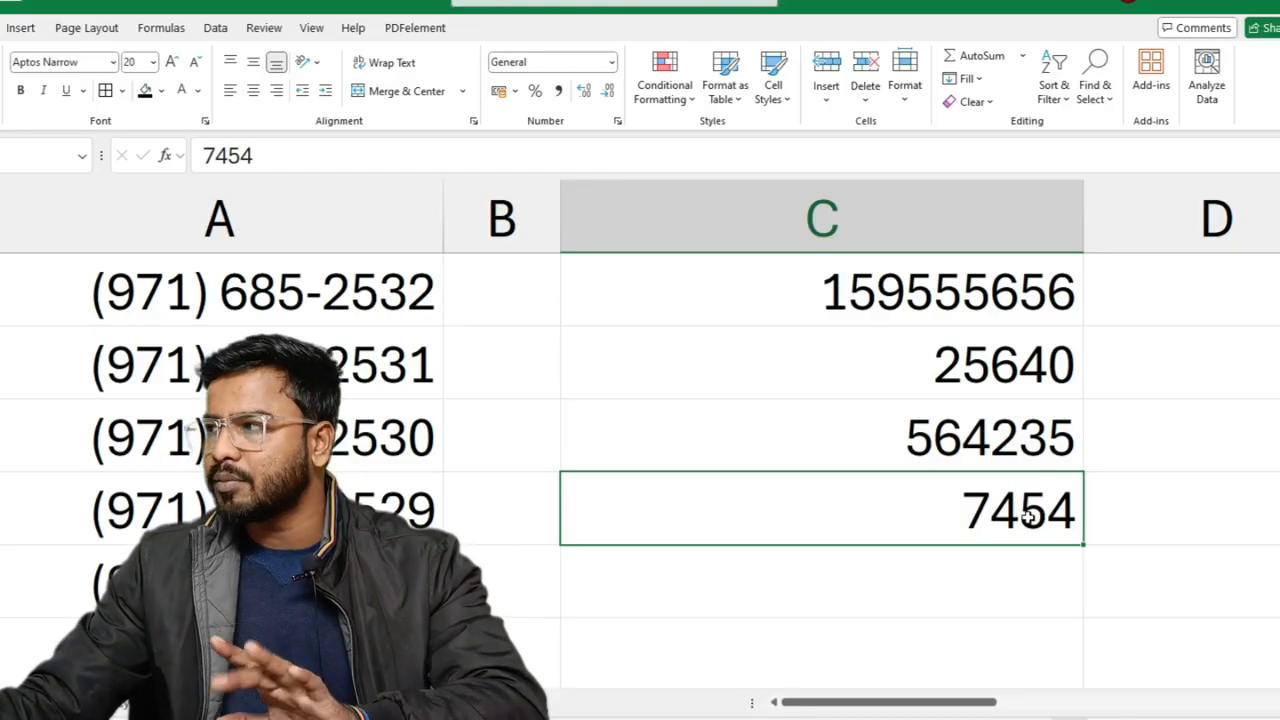
{"action": "left_click", "coordinate": [610, 62]}
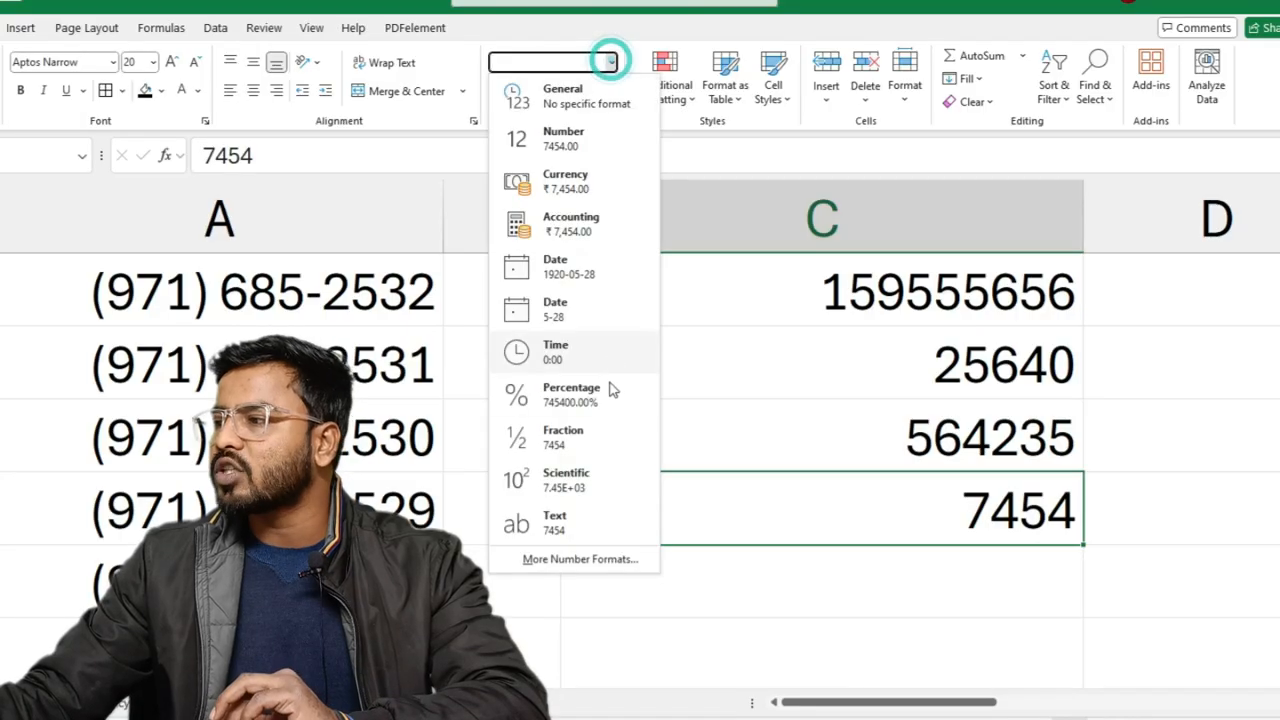
{"action": "left_click", "coordinate": [588, 478]}
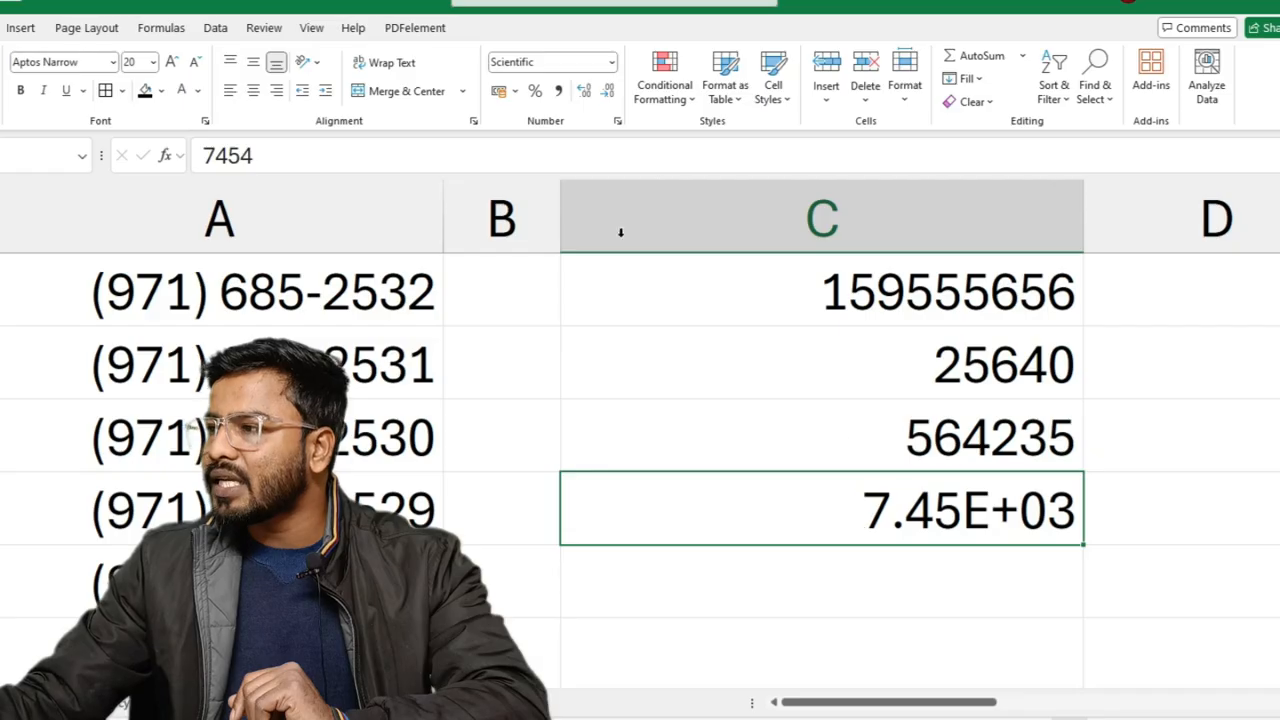
{"action": "left_click_drag", "start_coordinate": [216, 157], "coordinate": [207, 157]}
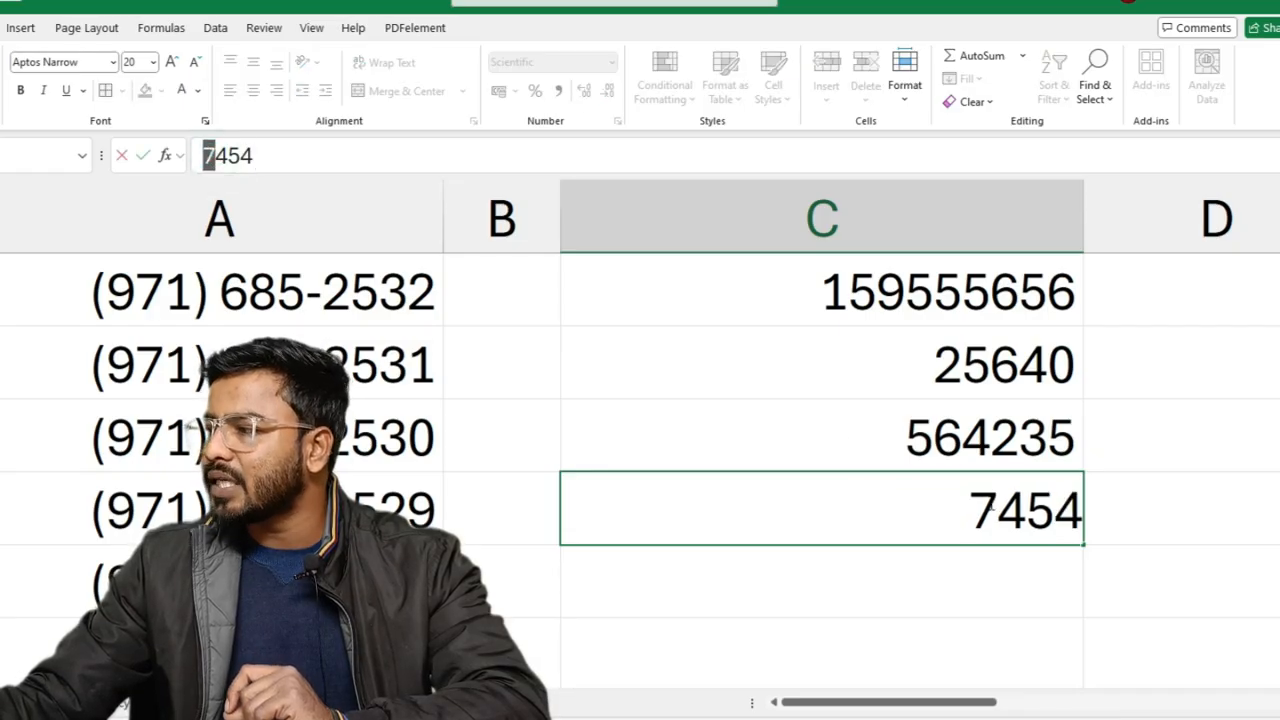
{"action": "left_click", "coordinate": [997, 586]}
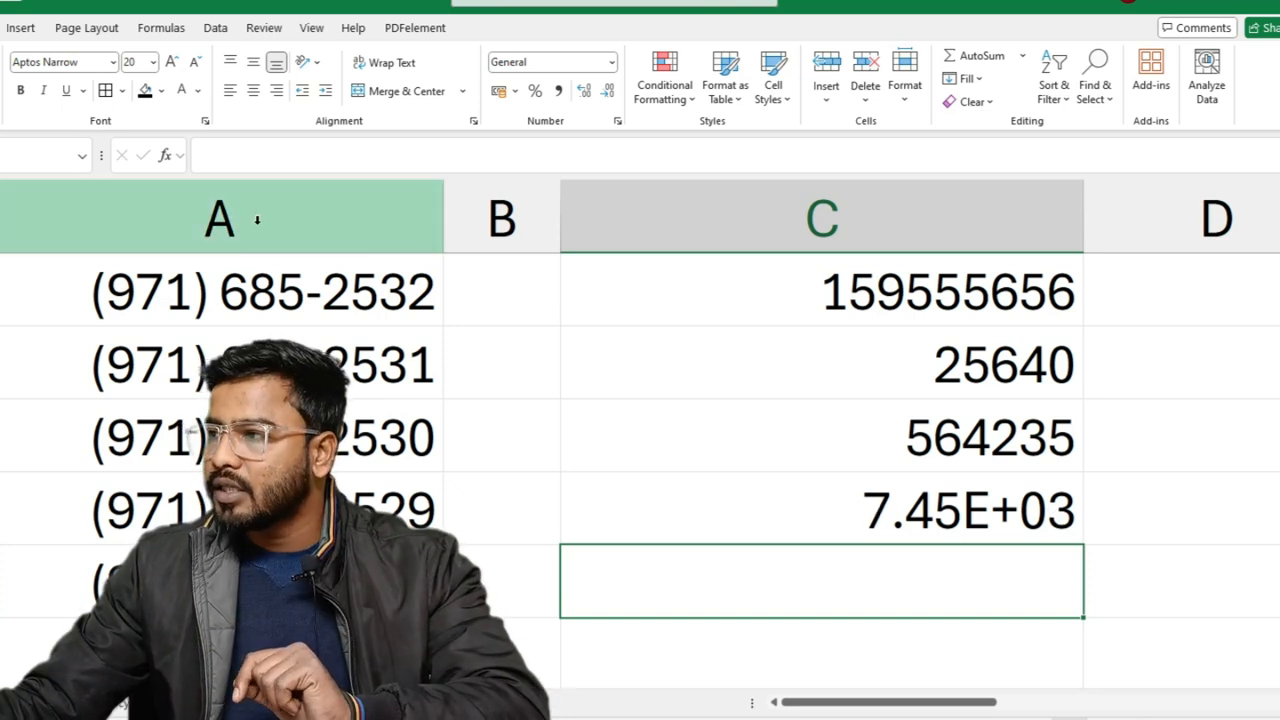
{"action": "left_click", "coordinate": [950, 506]}
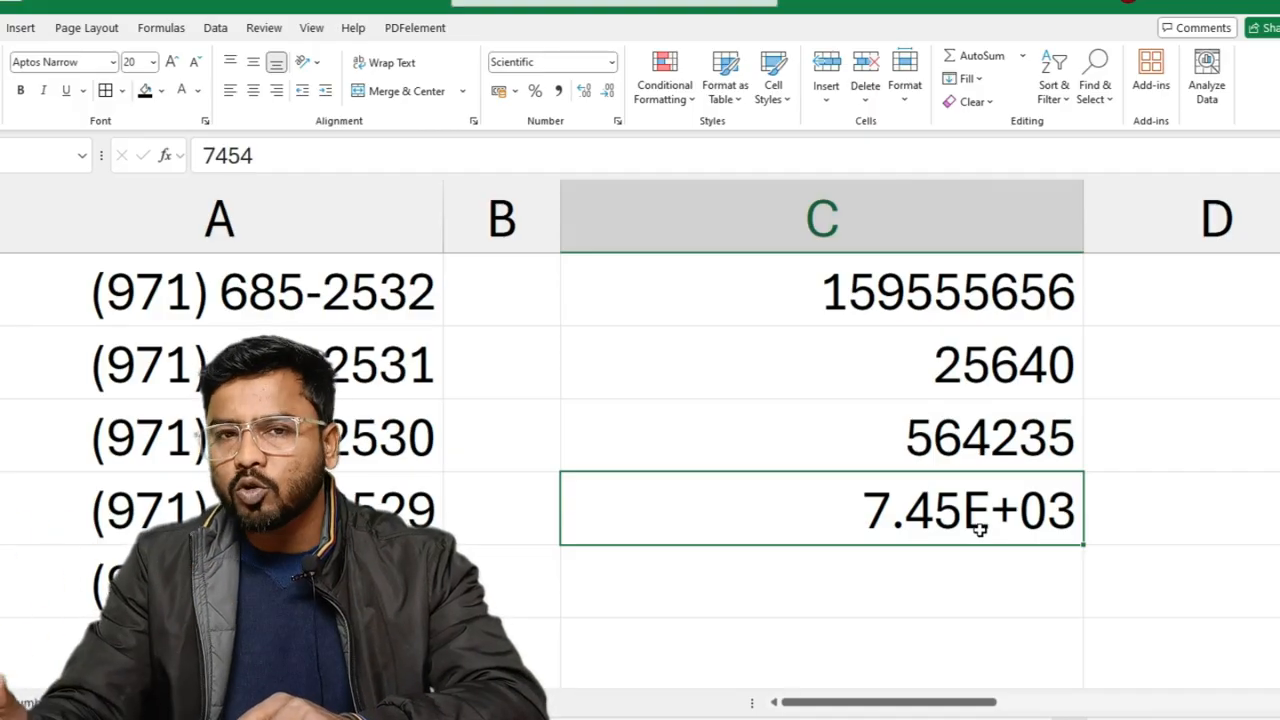
- Apply the Scientific number format to cell C3 and then to cell C2
{"action": "left_click", "coordinate": [935, 440]}
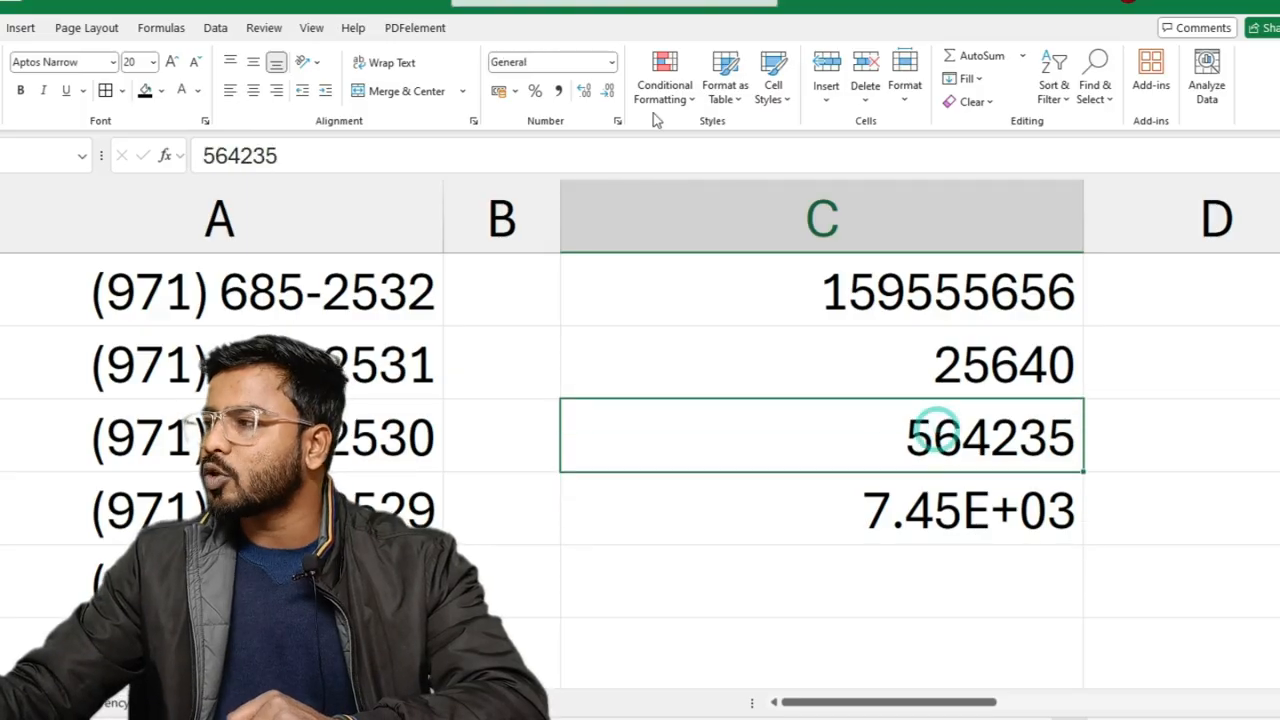
{"action": "left_click", "coordinate": [610, 63]}
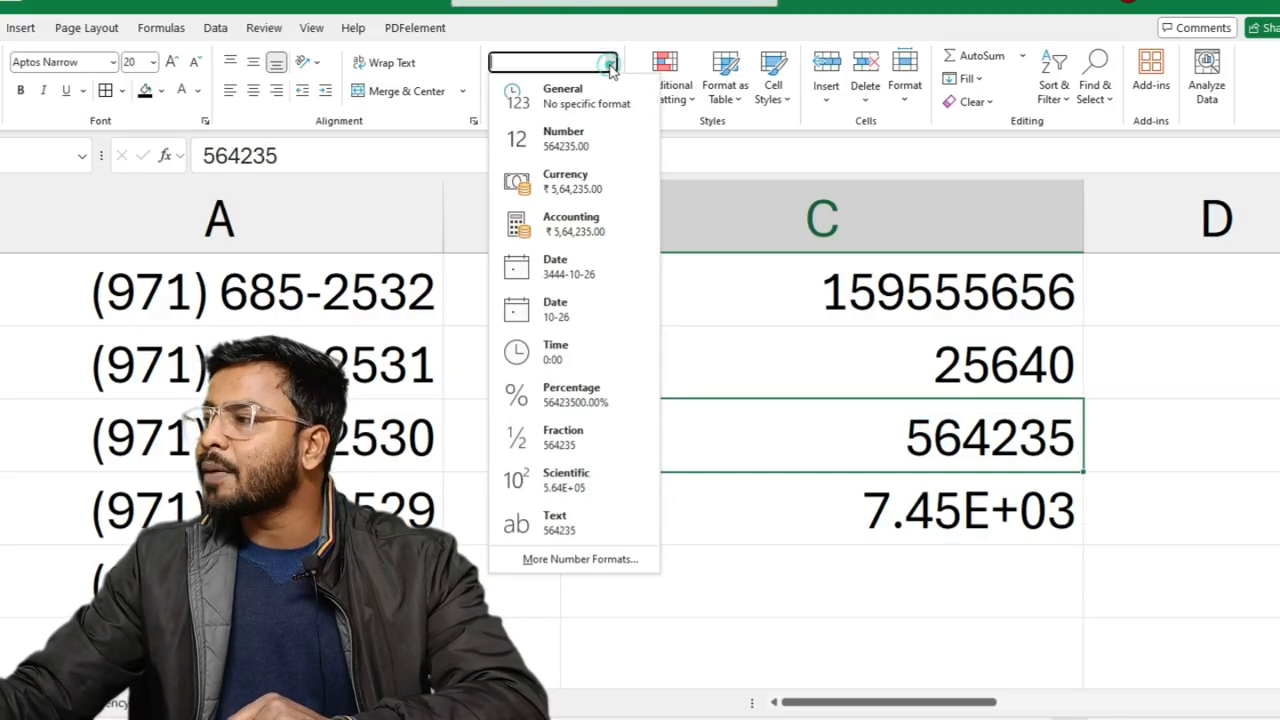
{"action": "left_click", "coordinate": [558, 478]}
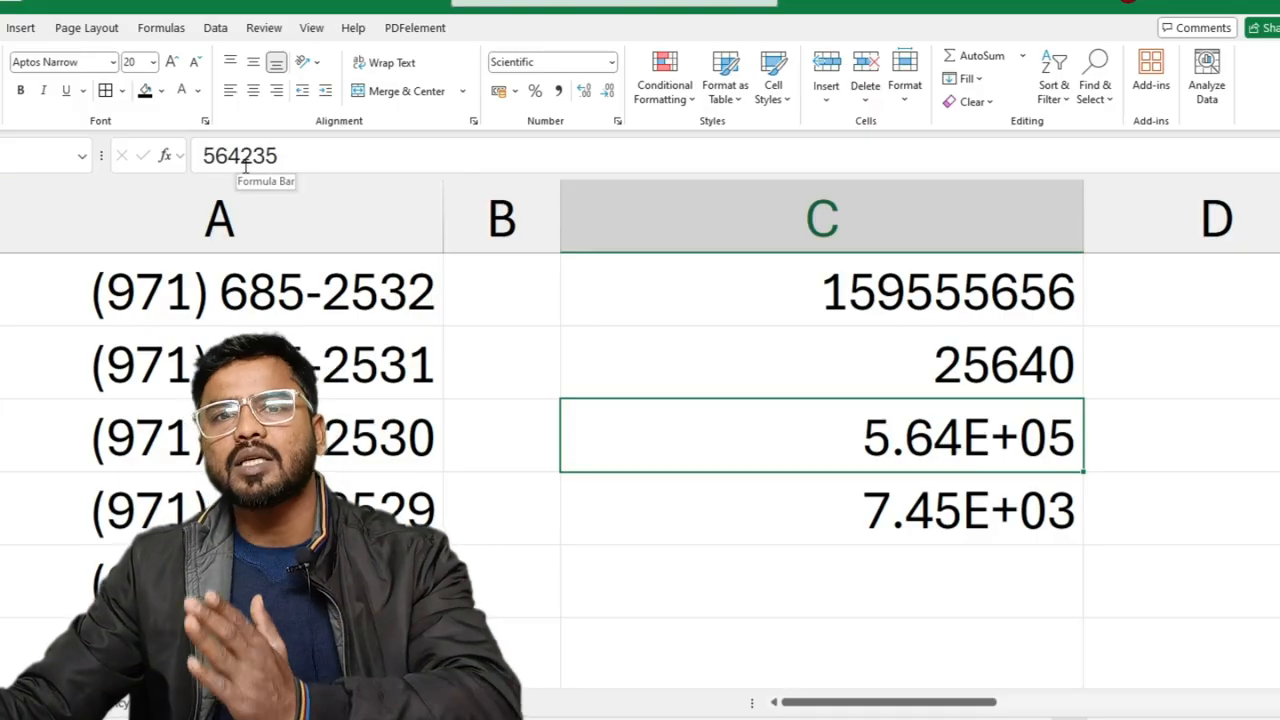
{"action": "left_click", "coordinate": [890, 382]}
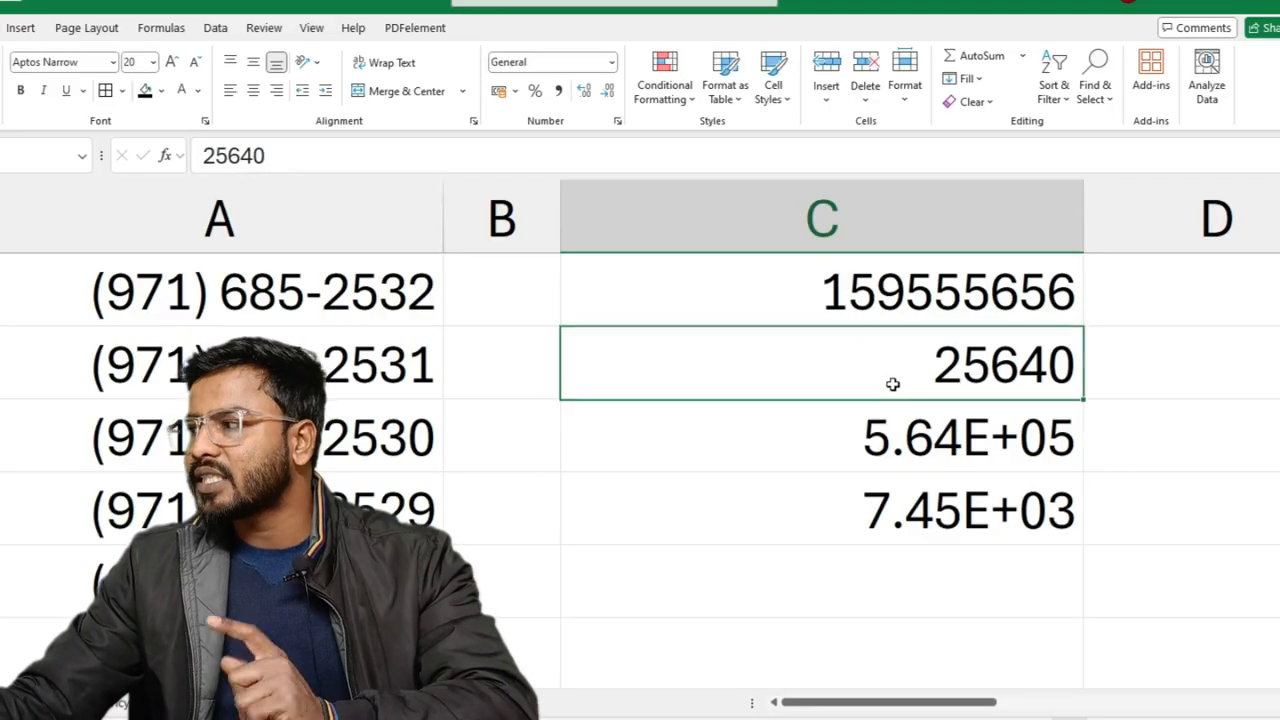
{"action": "left_click", "coordinate": [612, 64]}
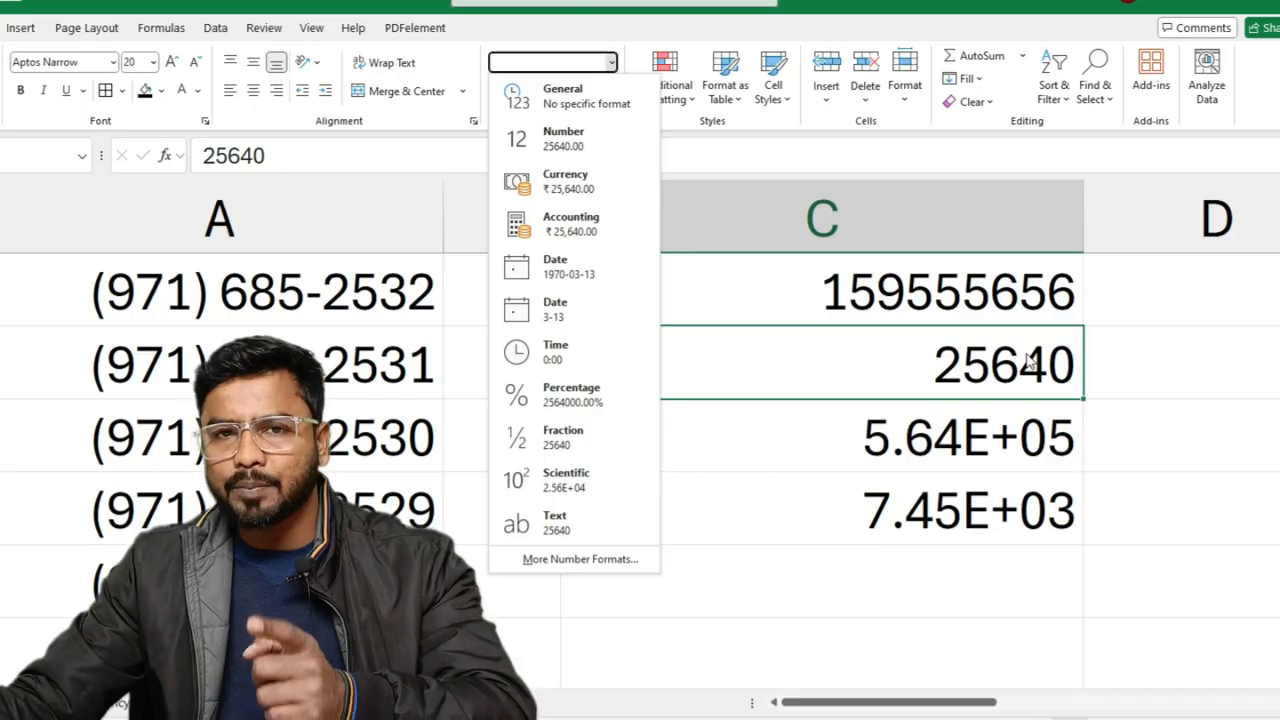
{"action": "left_click", "coordinate": [609, 486]}
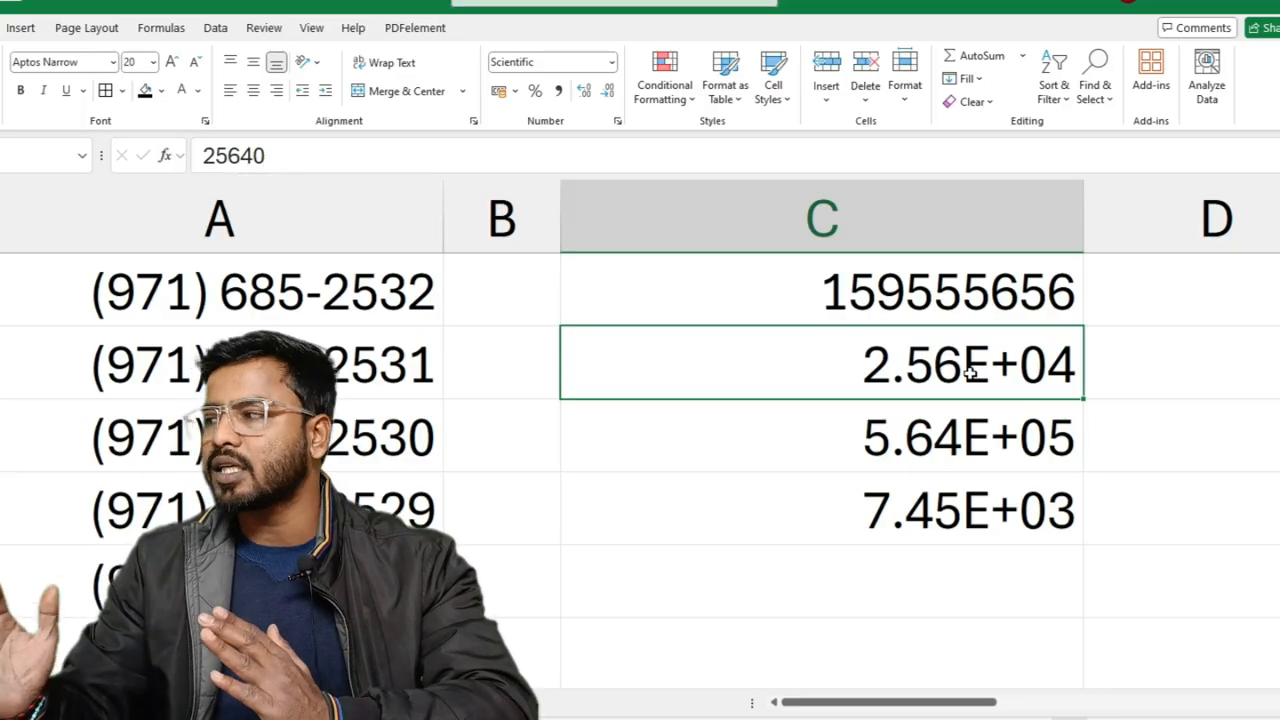
- Apply the Scientific number format to the large number in cell C1
{"action": "left_click", "coordinate": [930, 290]}
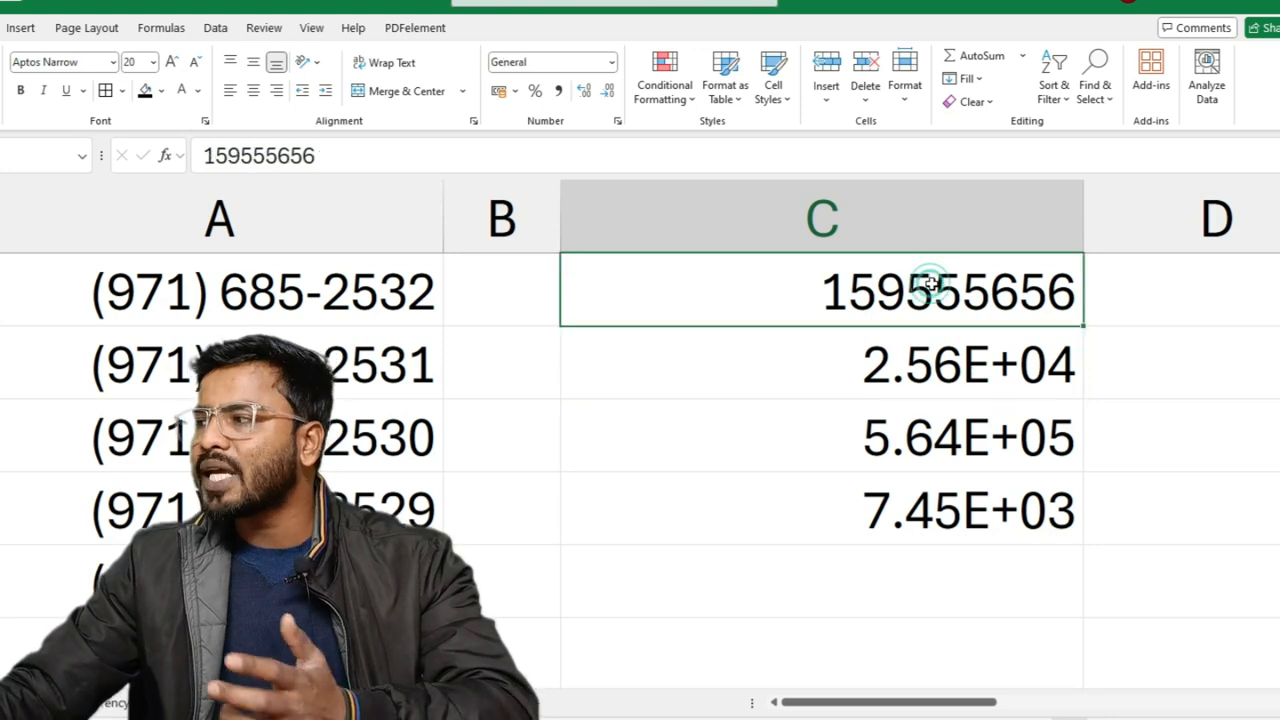
{"action": "left_click", "coordinate": [611, 62]}
{"action": "left_click", "coordinate": [579, 489]}
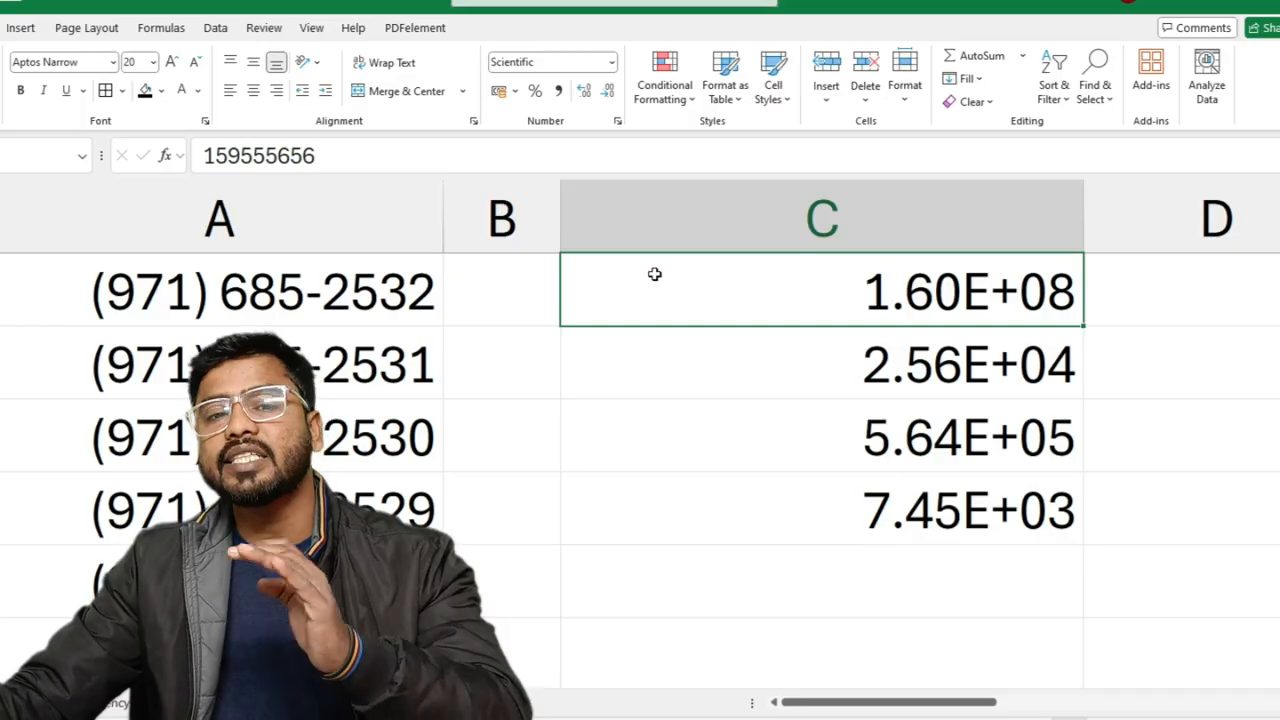
{"action": "left_click", "coordinate": [944, 587]}
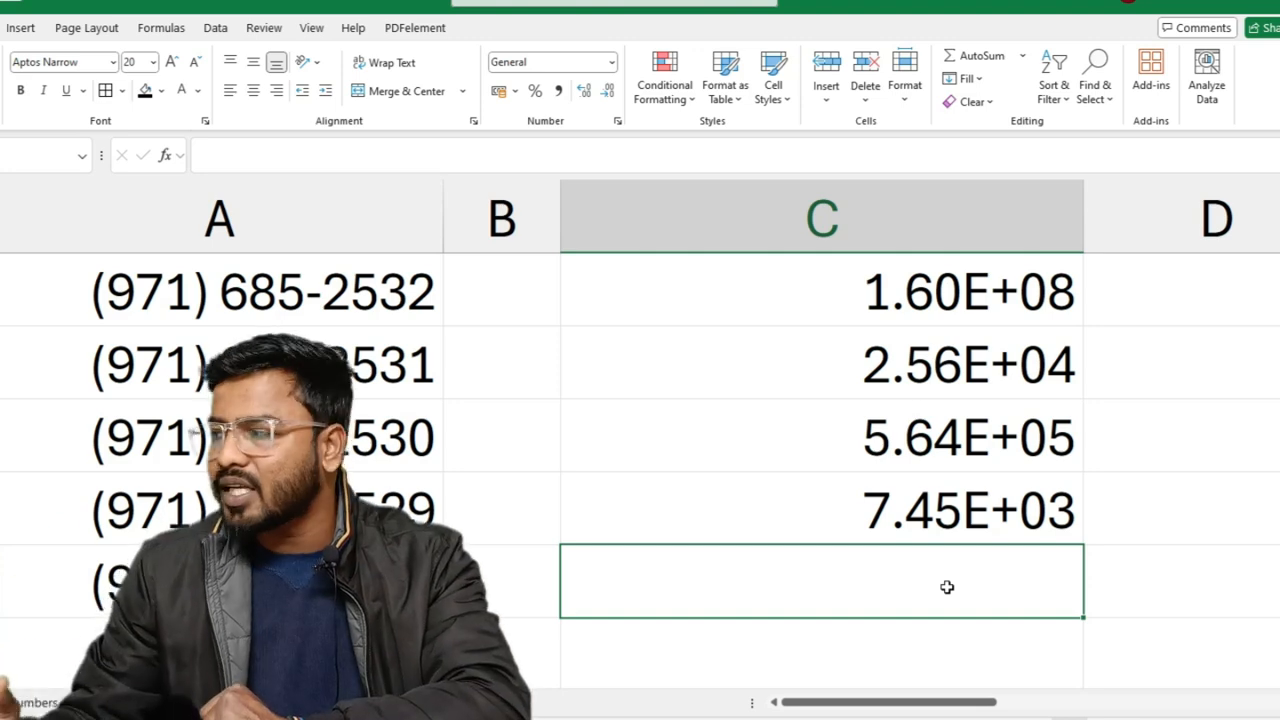
- Check the Scientific category's settings for C1:C4 and reset the four cells to the General number format
{"action": "left_click_drag", "start_coordinate": [993, 275], "coordinate": [985, 505]}
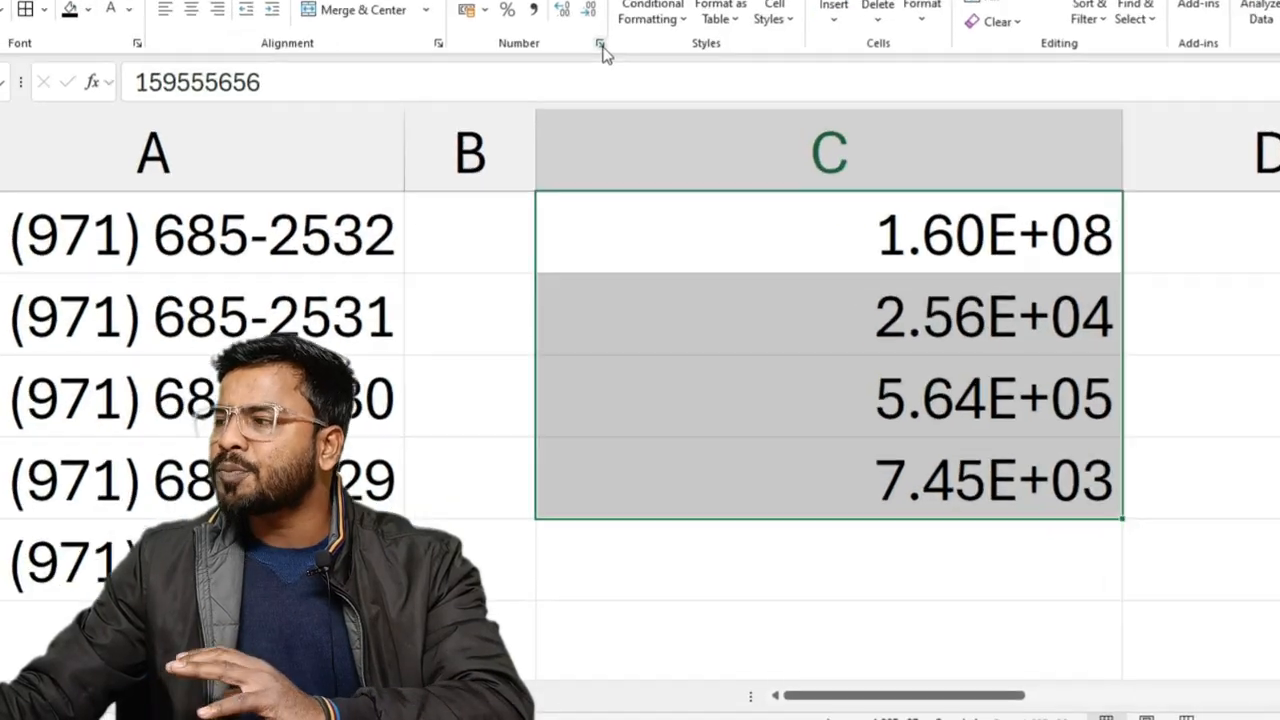
{"action": "left_click", "coordinate": [600, 45]}
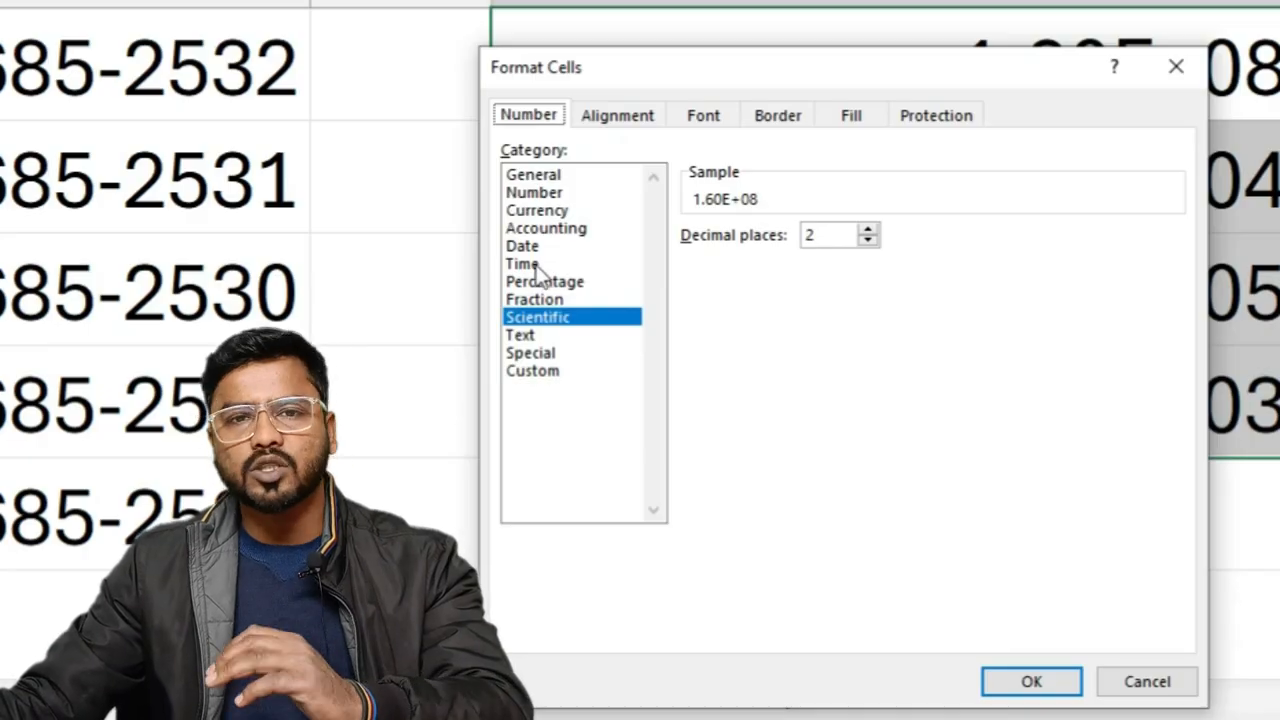
{"action": "left_click", "coordinate": [1172, 67]}
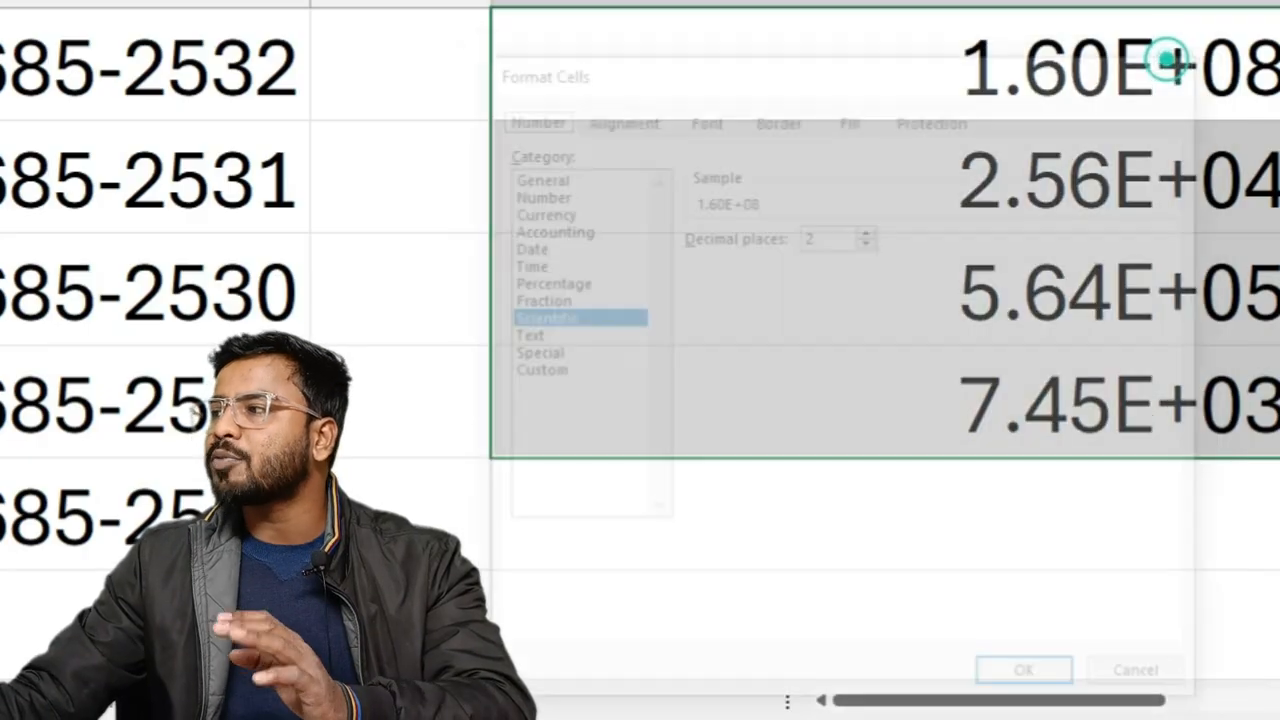
{"action": "left_click", "coordinate": [767, 52]}
{"action": "left_click", "coordinate": [716, 92]}
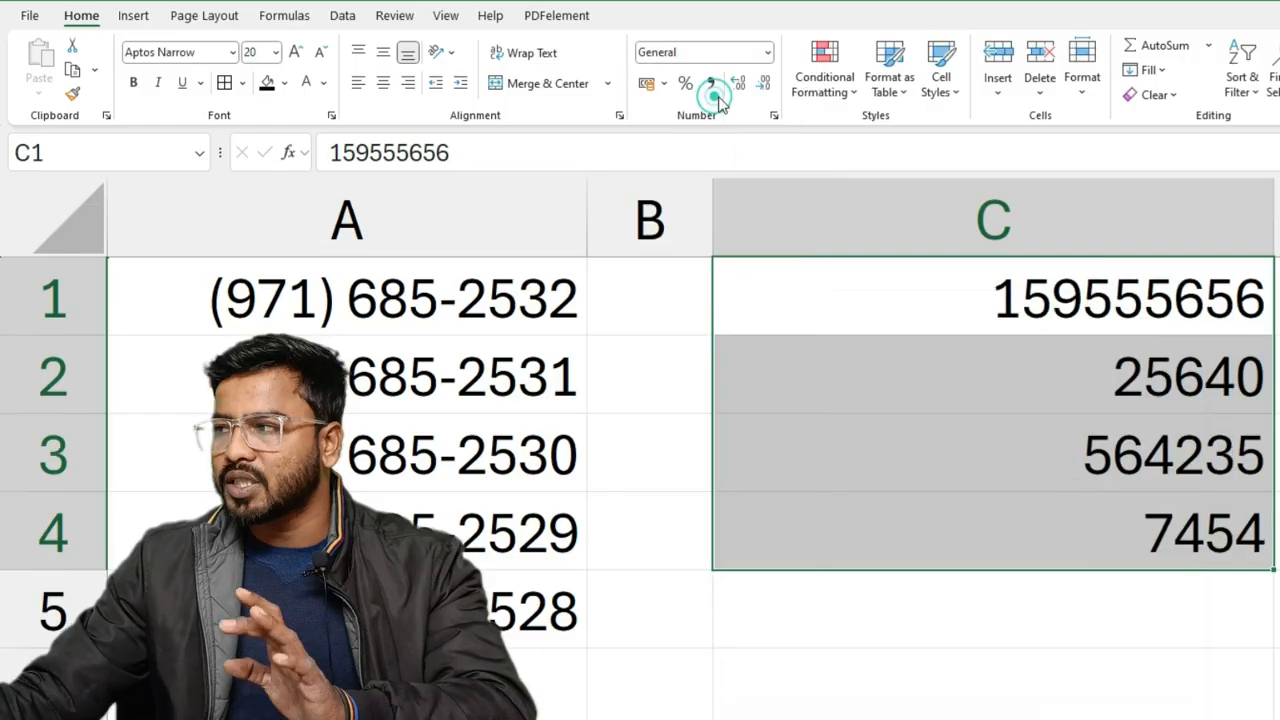
{"action": "left_click", "coordinate": [785, 659]}
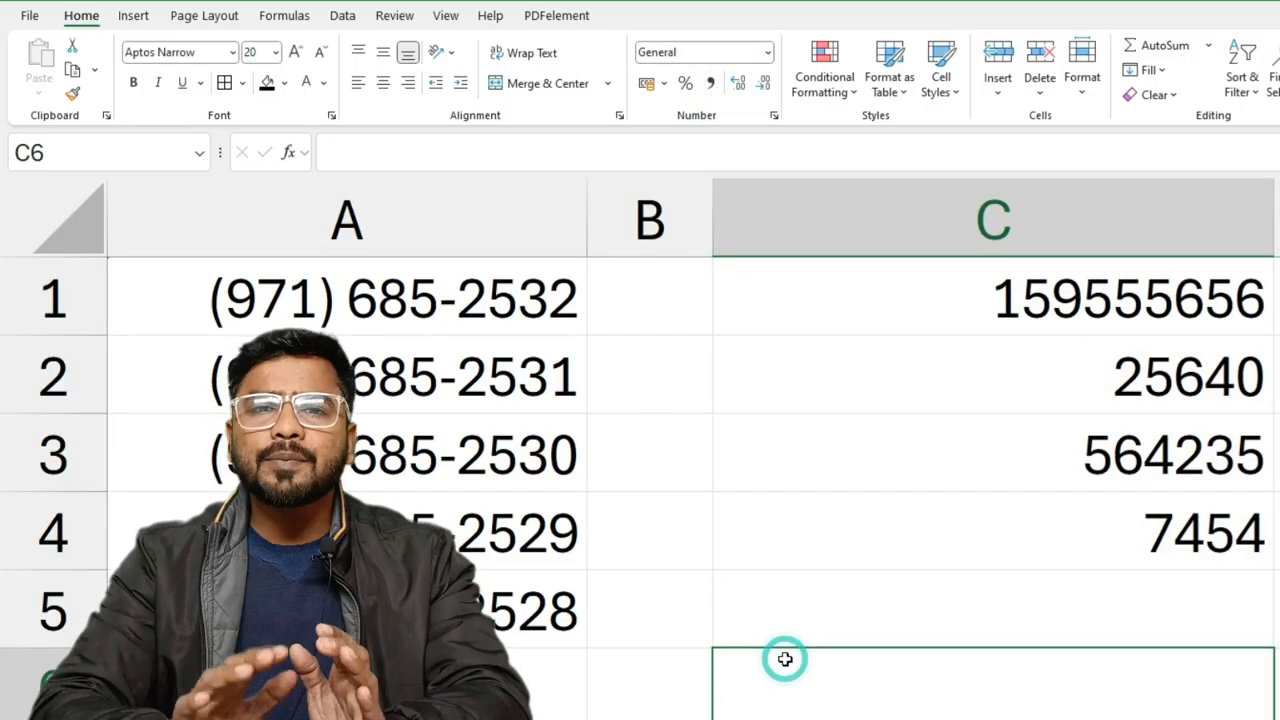